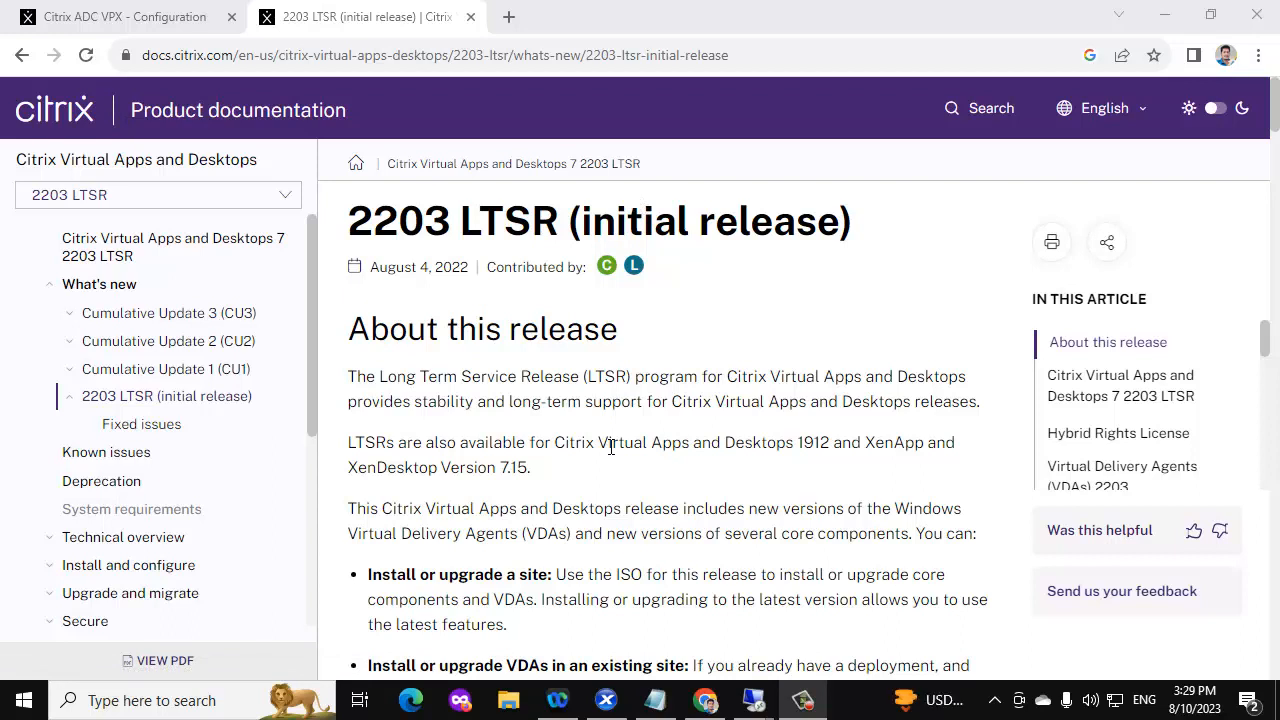
# Look through the 2203 LTSR initial release notes and switch the Citrix Virtual Apps and Desktops documentation to version 2303
pyautogui.scroll(-8, 611, 446)
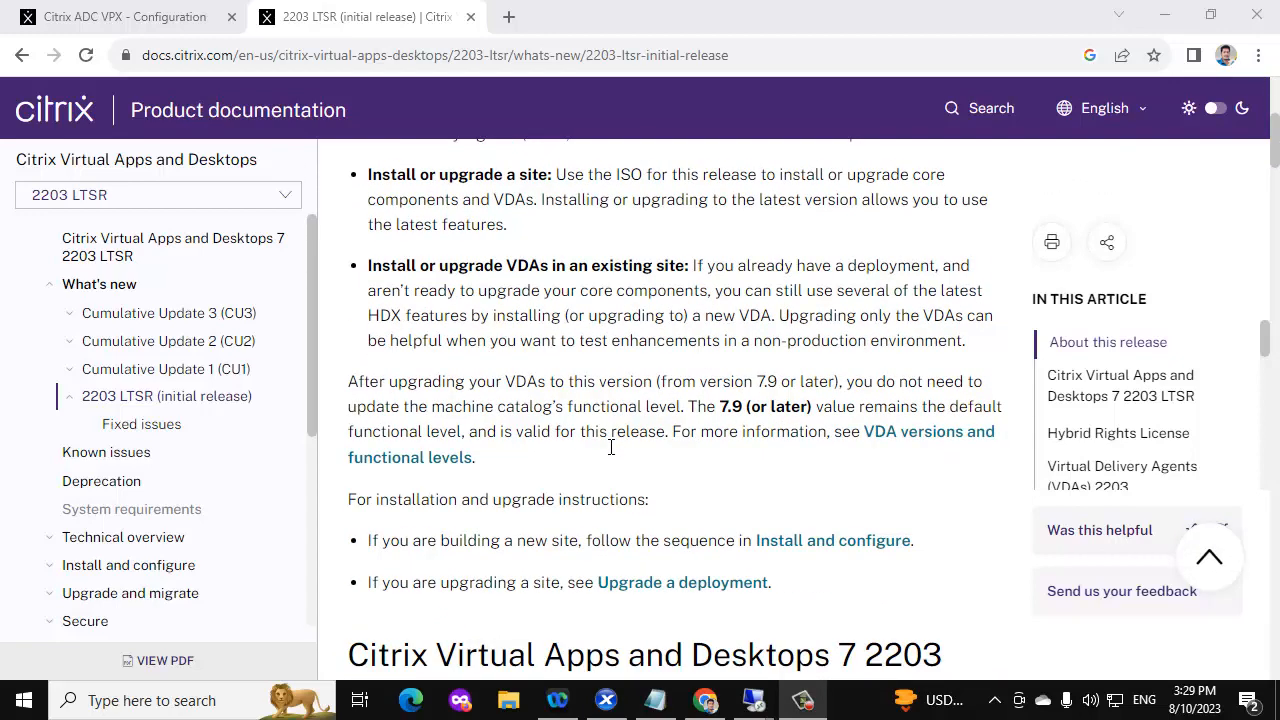
pyautogui.scroll(-2, 611, 446)
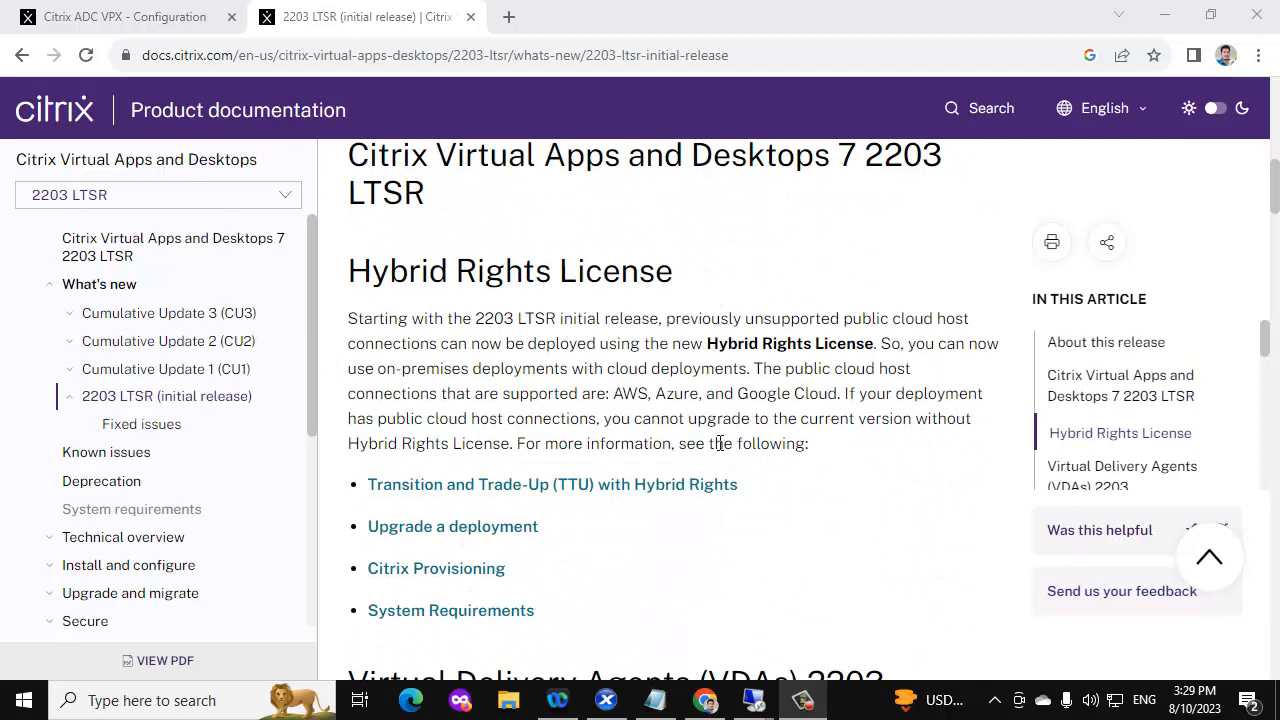
pyautogui.scroll(-4, 718, 443)
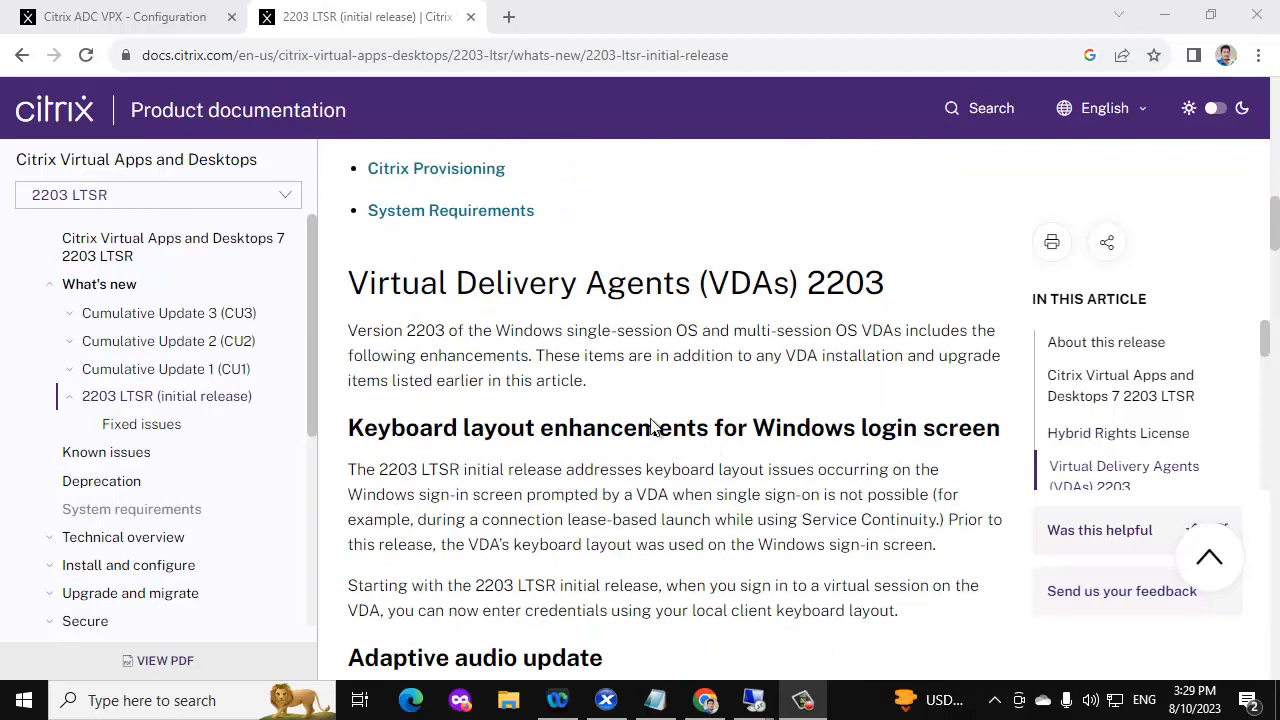
pyautogui.click(274, 208)
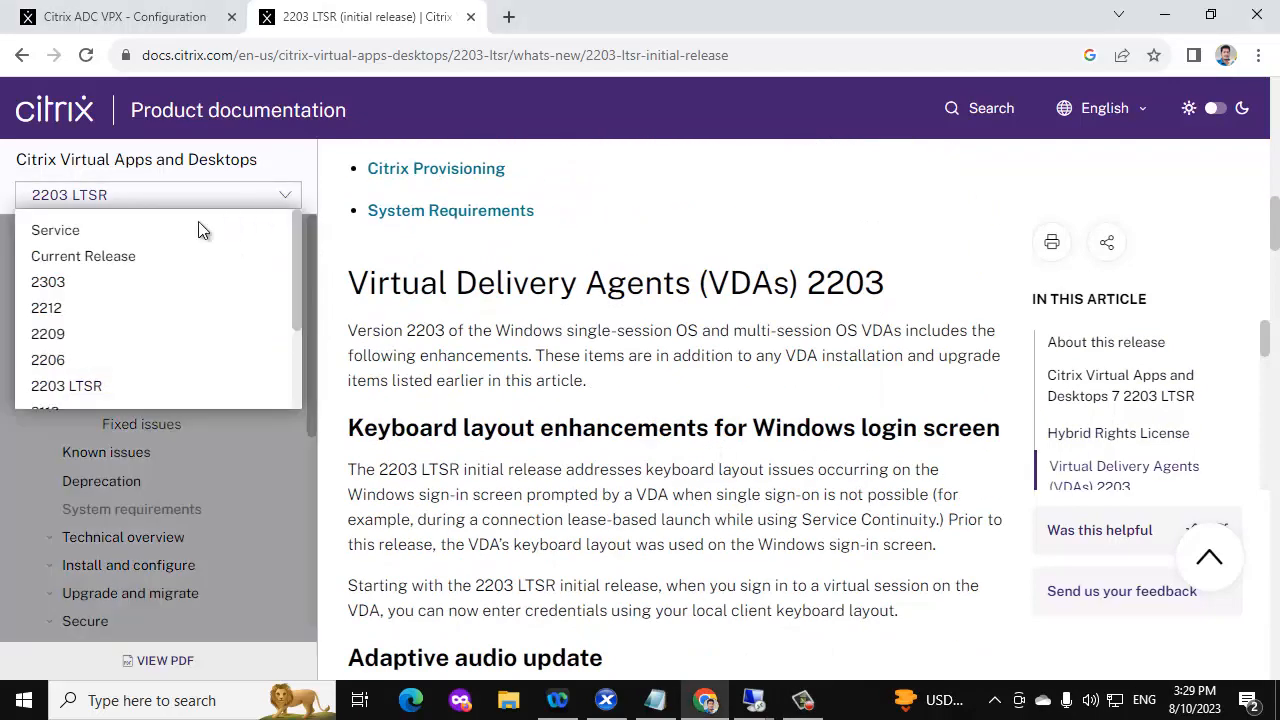
pyautogui.click(91, 289)
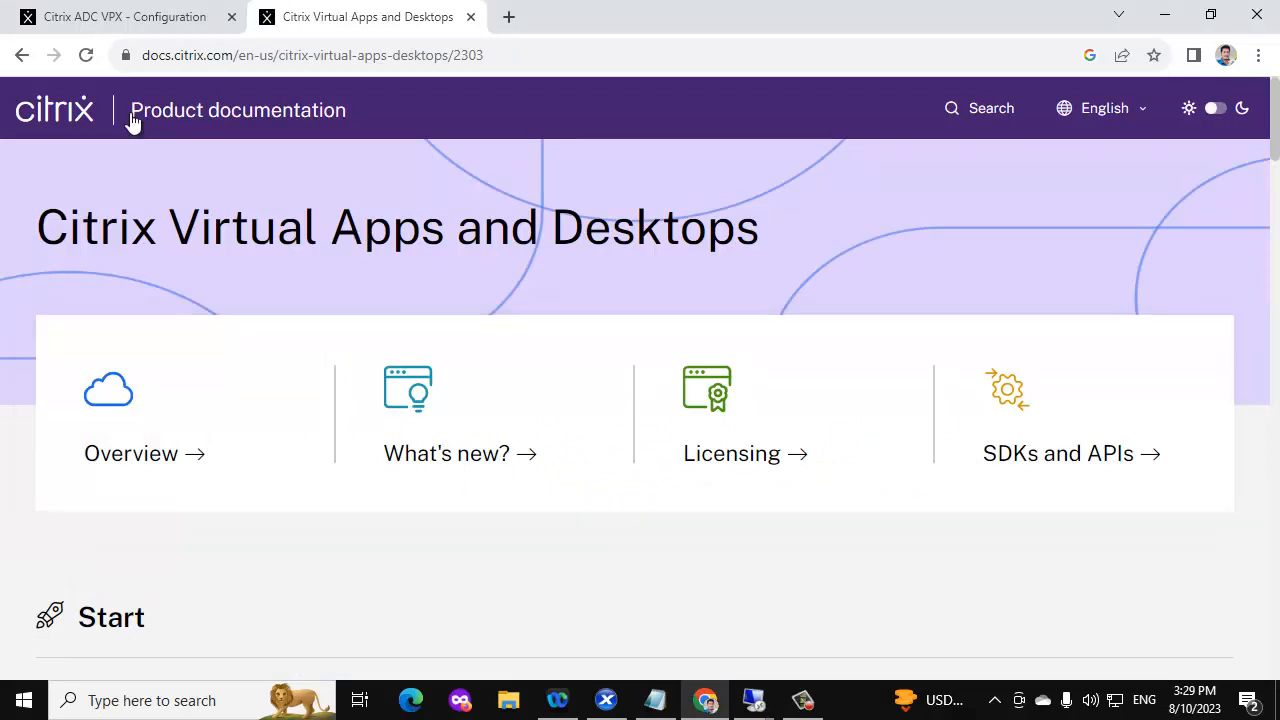
# Switch to the 192.168.1.23 remote session, log on to StoreFront with the saved credentials and list the available desktops
pyautogui.click(668, 697)
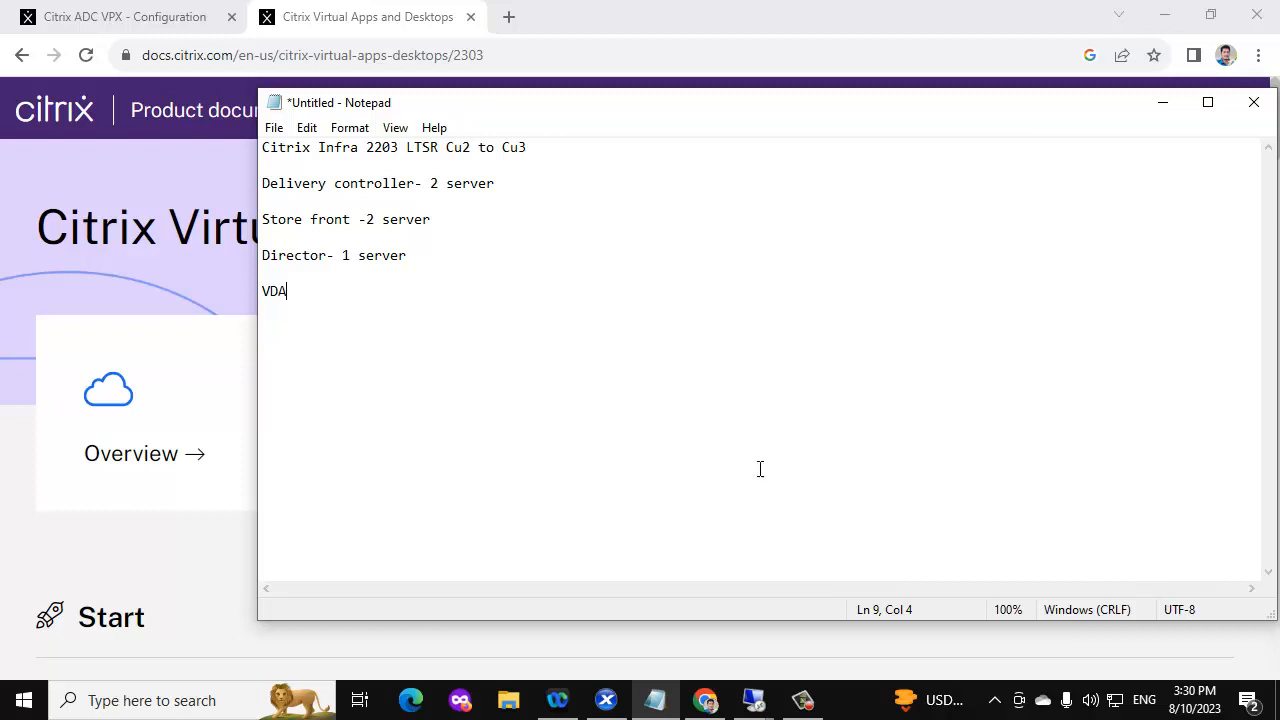
pyautogui.click(756, 702)
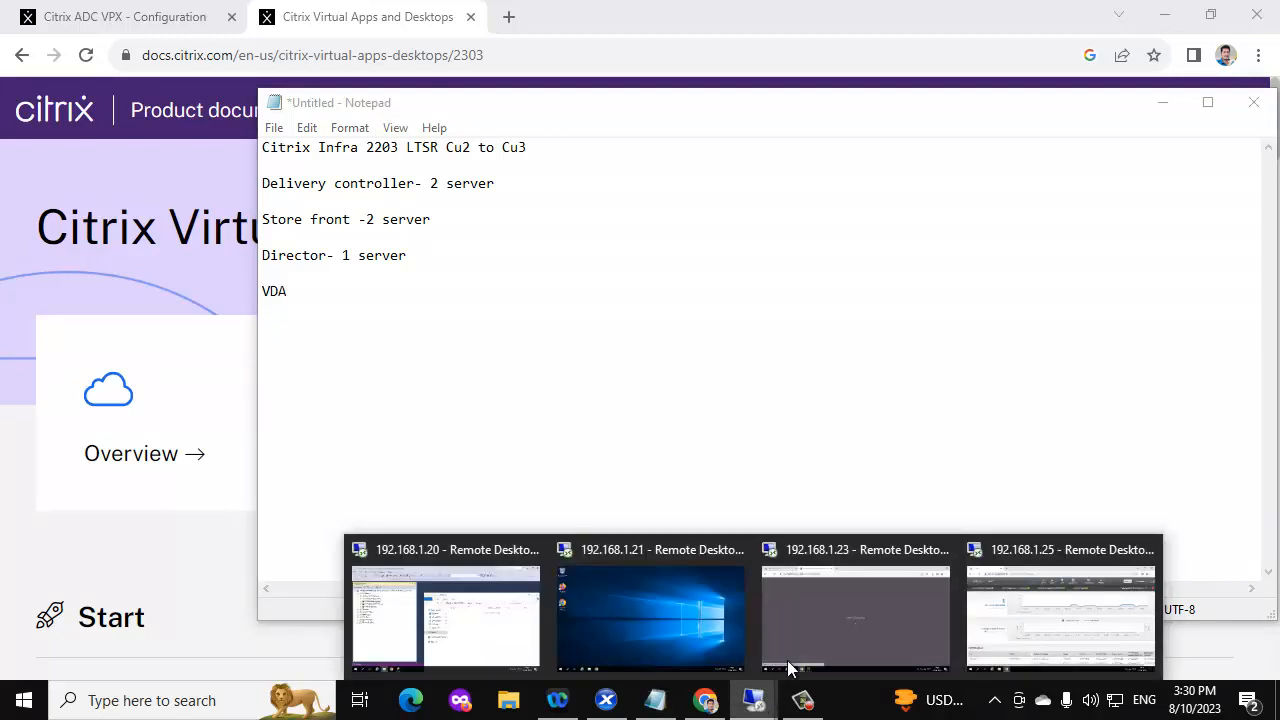
pyautogui.click(820, 611)
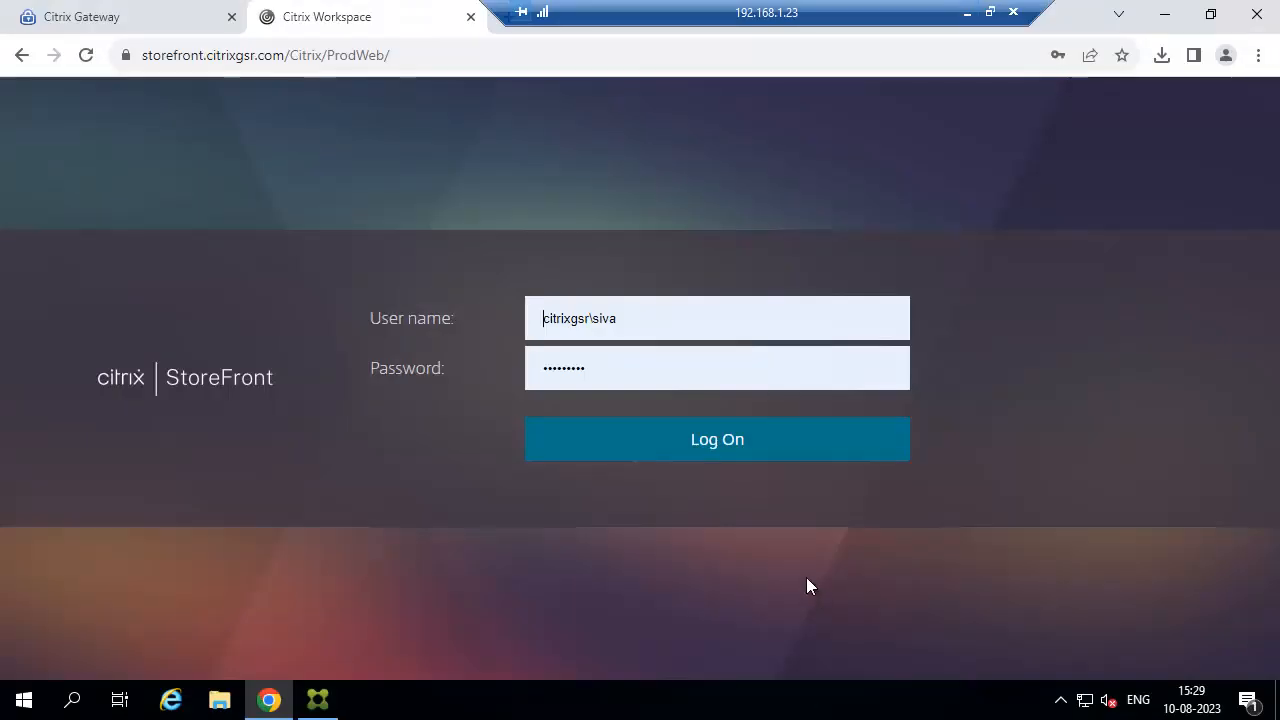
pyautogui.click(635, 370)
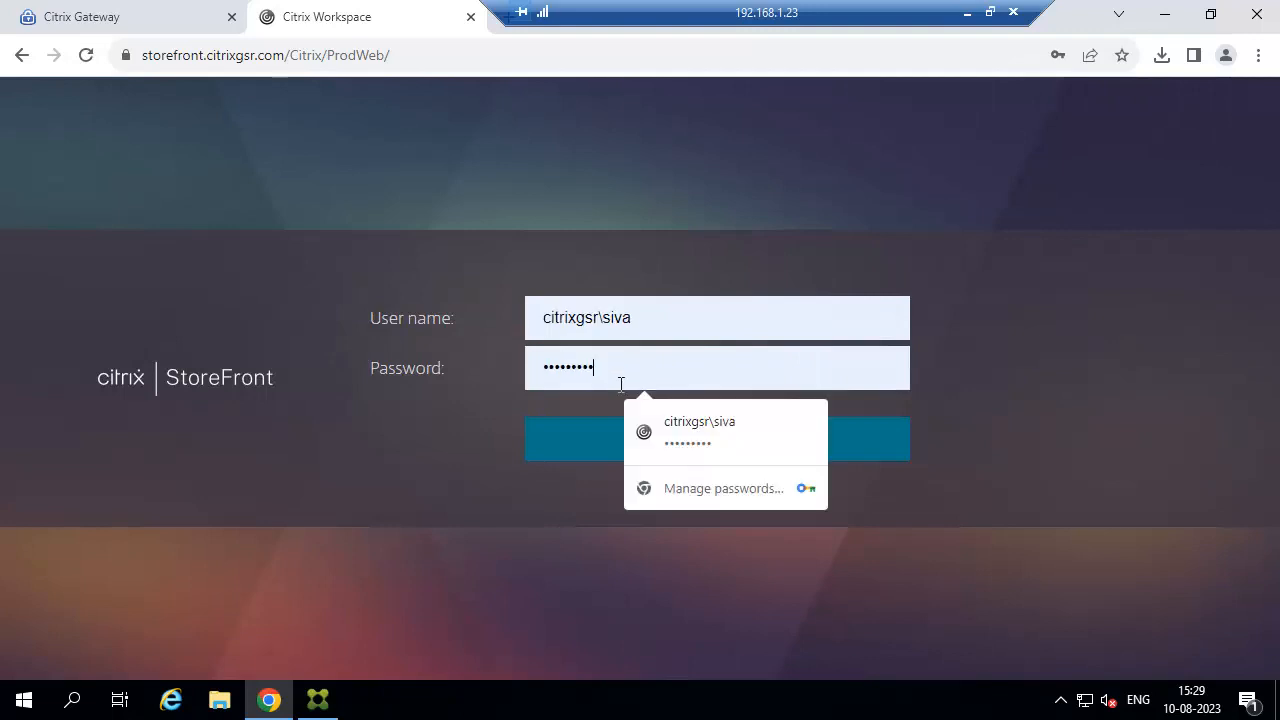
pyautogui.click(583, 446)
pyautogui.click(740, 131)
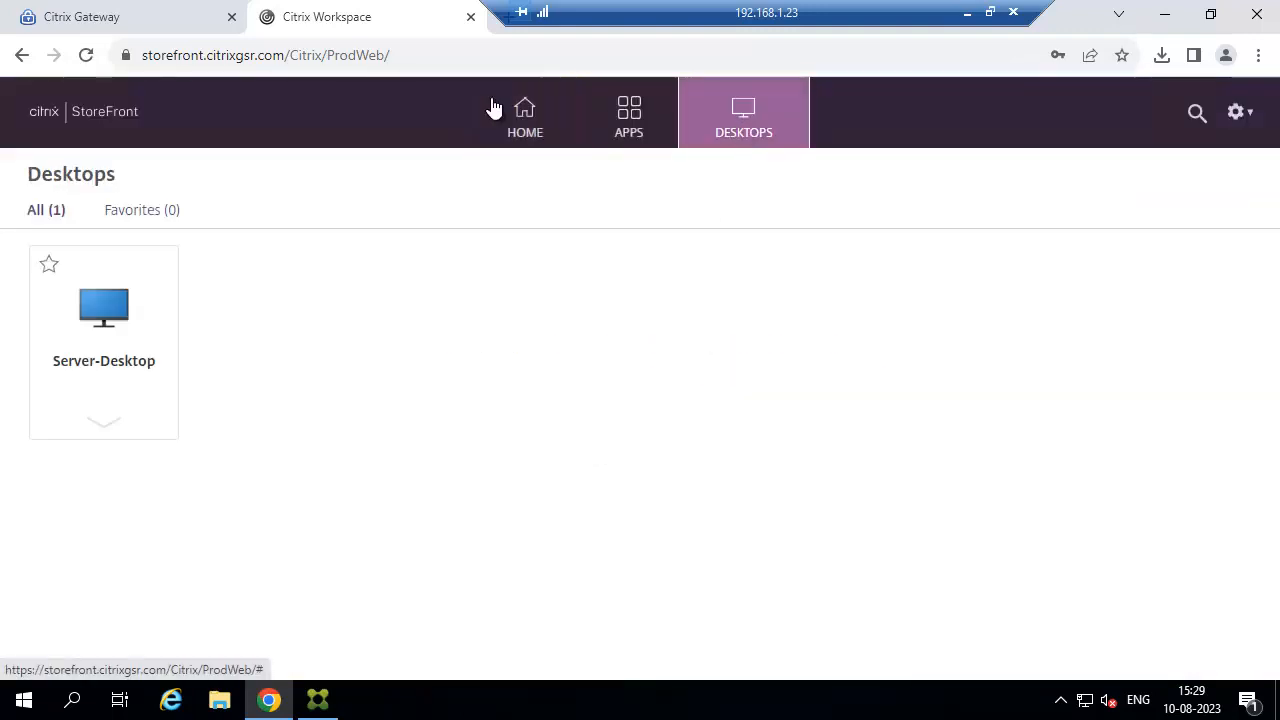
# Launch Server-Desktop from StoreFront through its downloaded ICA file and close the desktop session
pyautogui.click(115, 315)
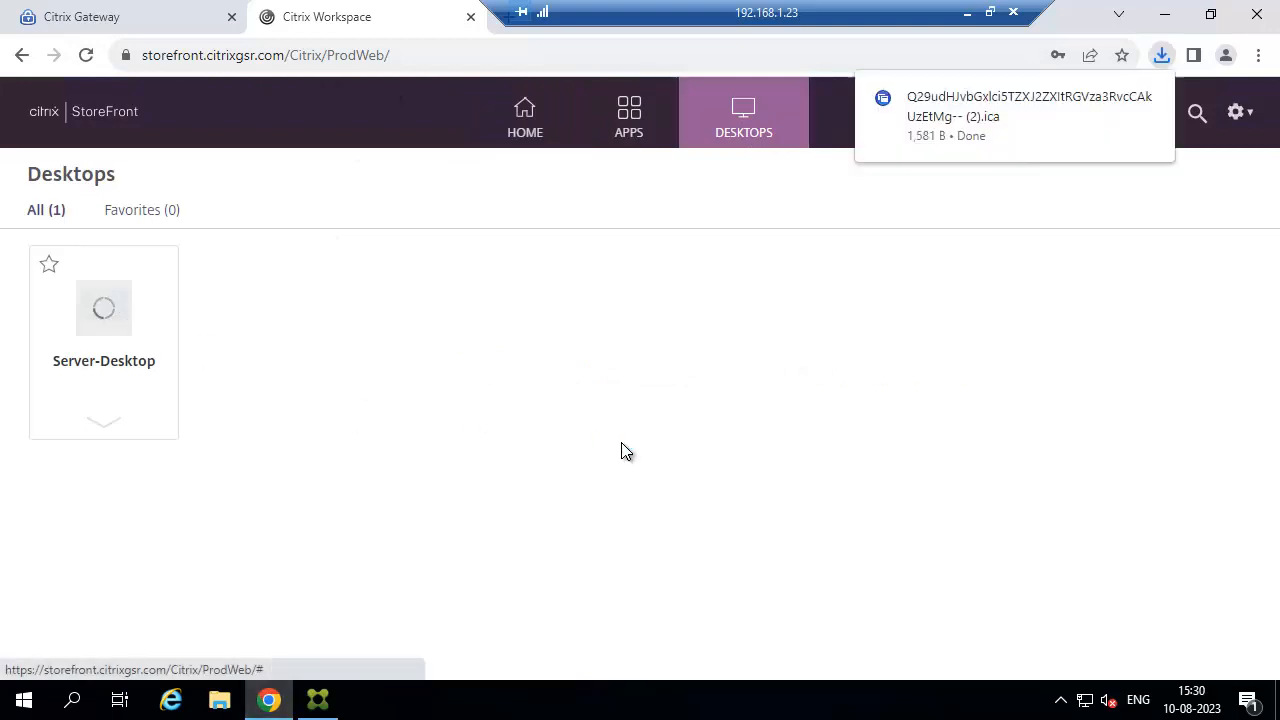
pyautogui.click(1000, 100)
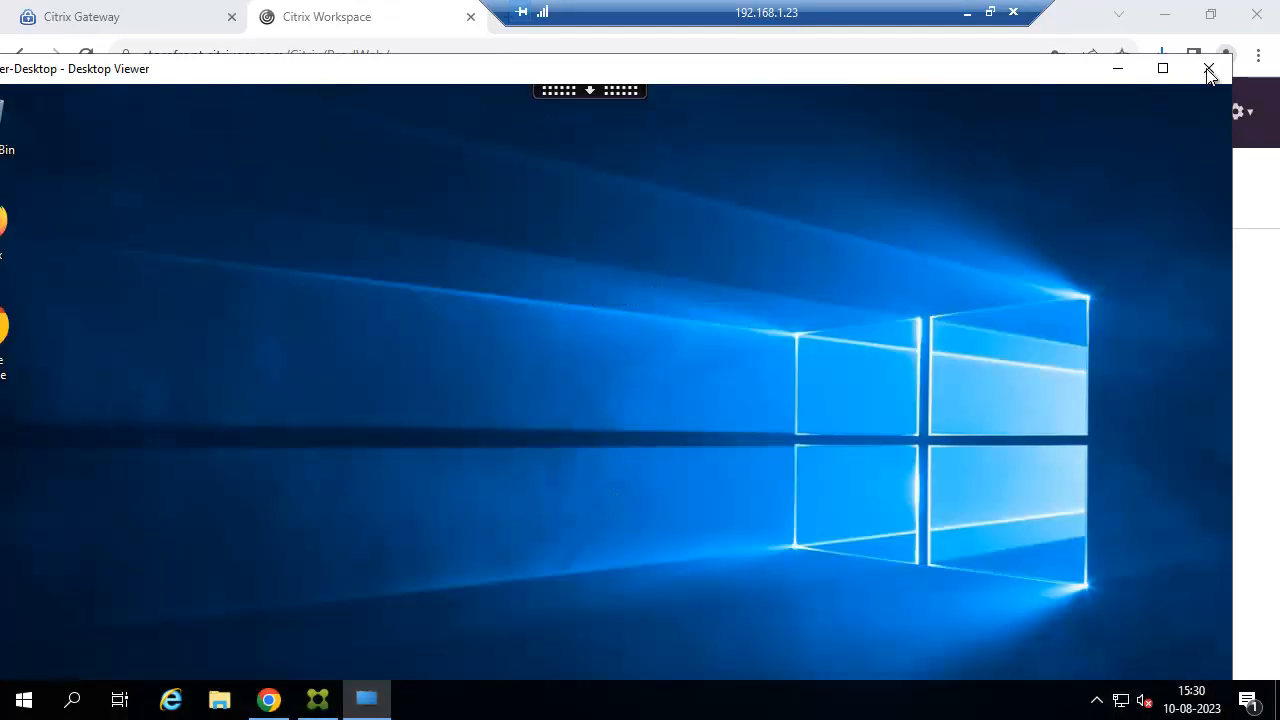
pyautogui.click(1209, 68)
pyautogui.click(700, 410)
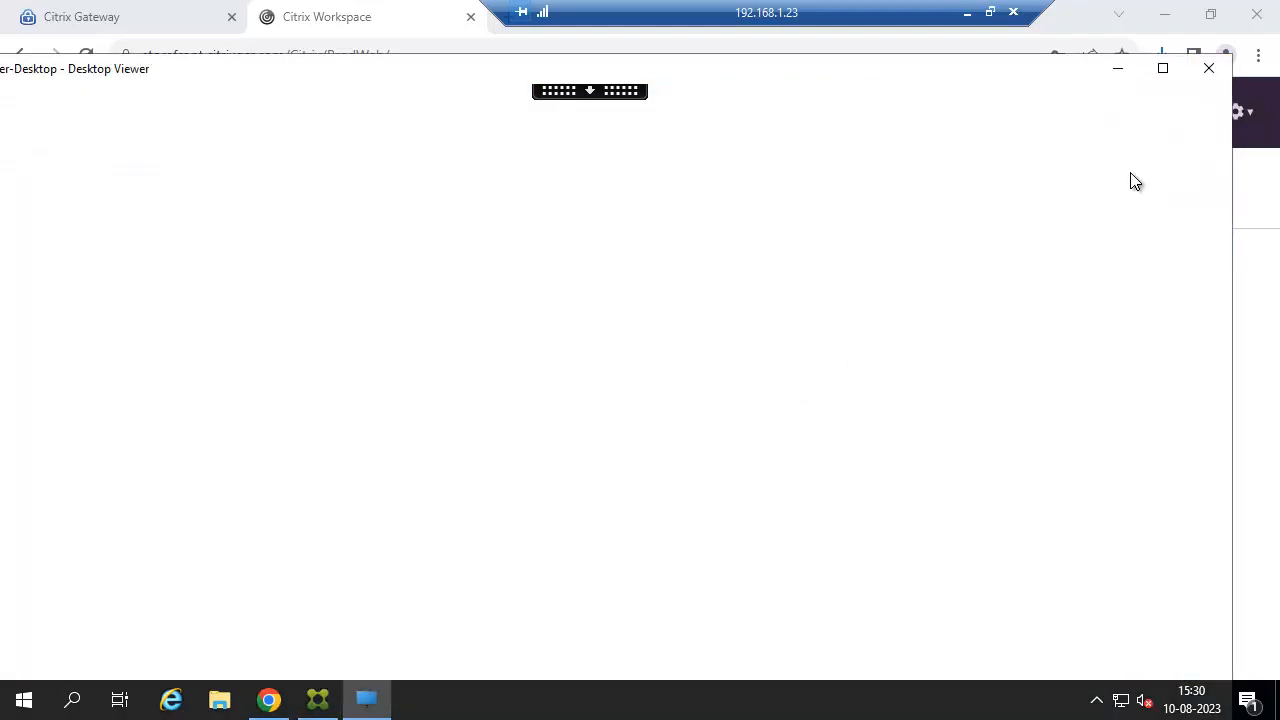
# Log off from the StoreFront store and return to its logon page
pyautogui.click(1236, 112)
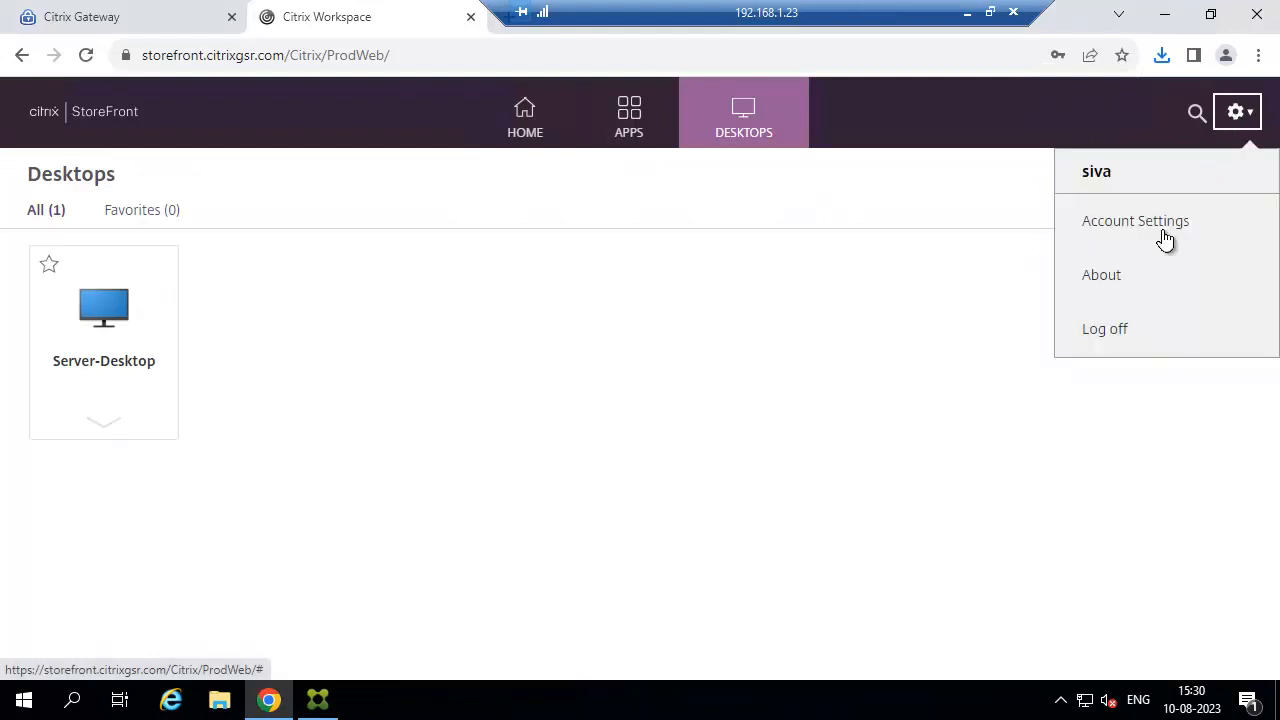
pyautogui.click(1108, 329)
pyautogui.click(636, 408)
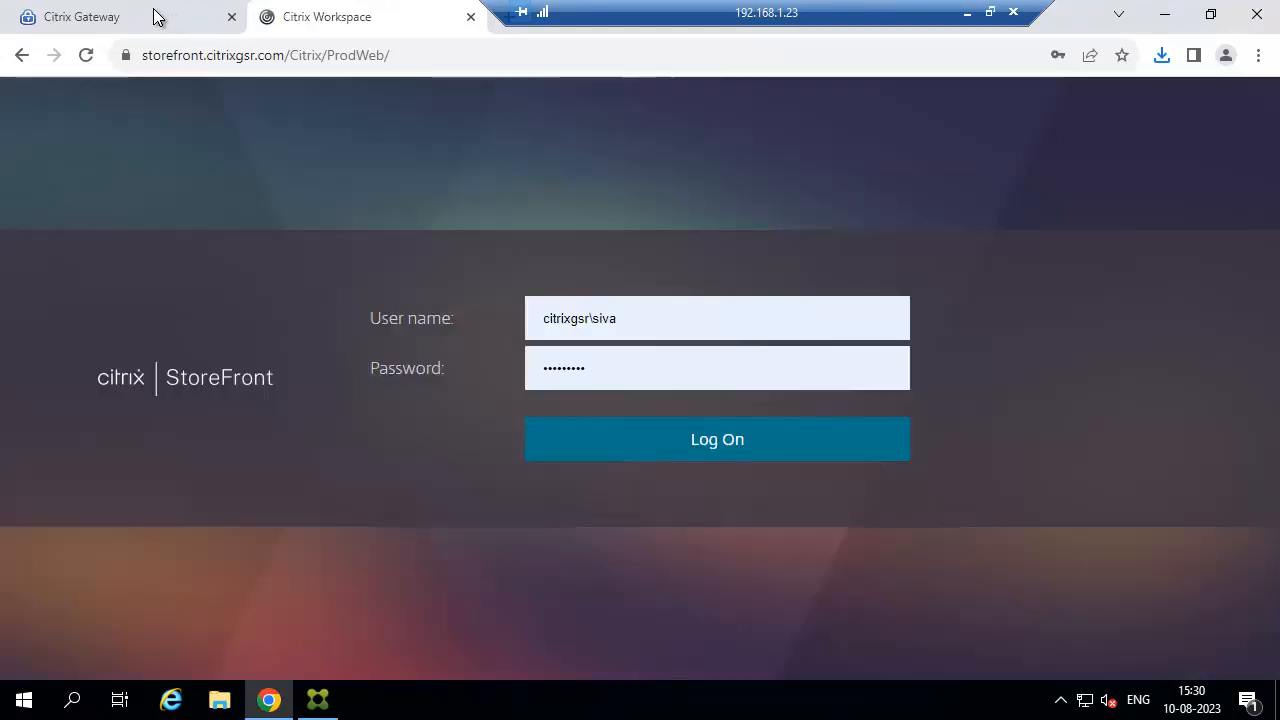
# Log on to Citrix Gateway with the saved credentials, launch Server-Desktop and minimize the remote session
pyautogui.click(157, 17)
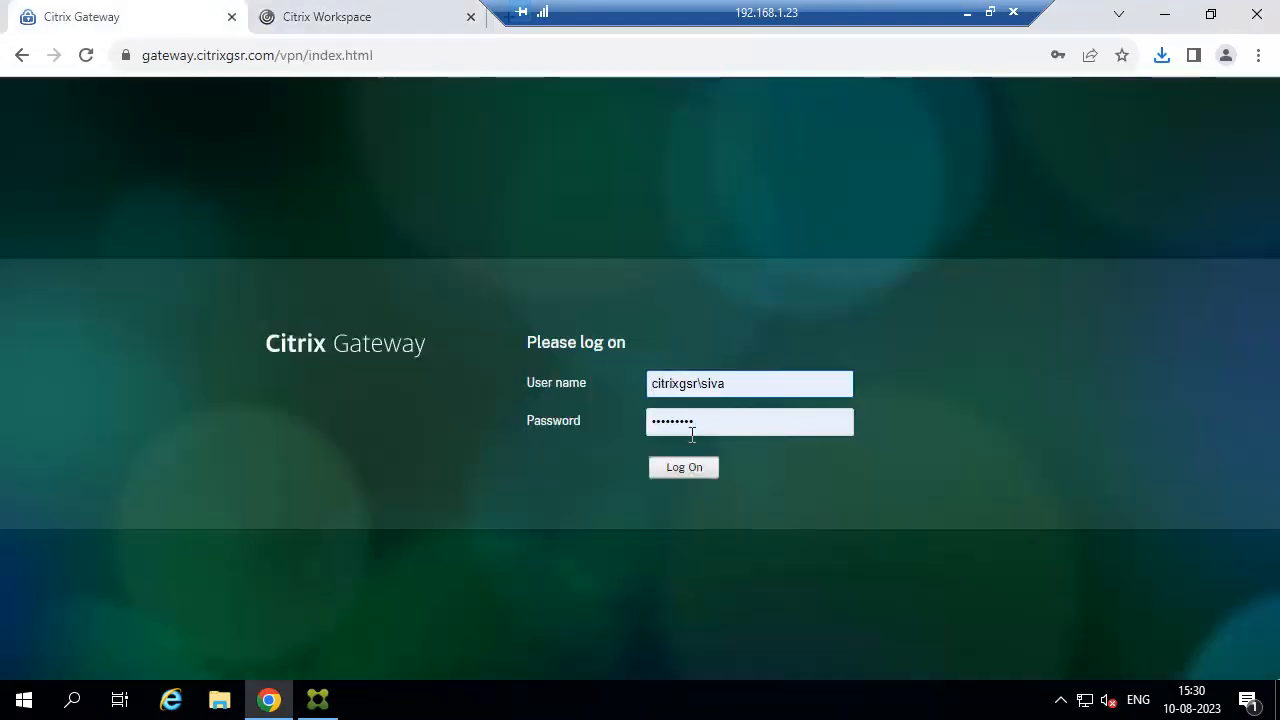
pyautogui.click(688, 467)
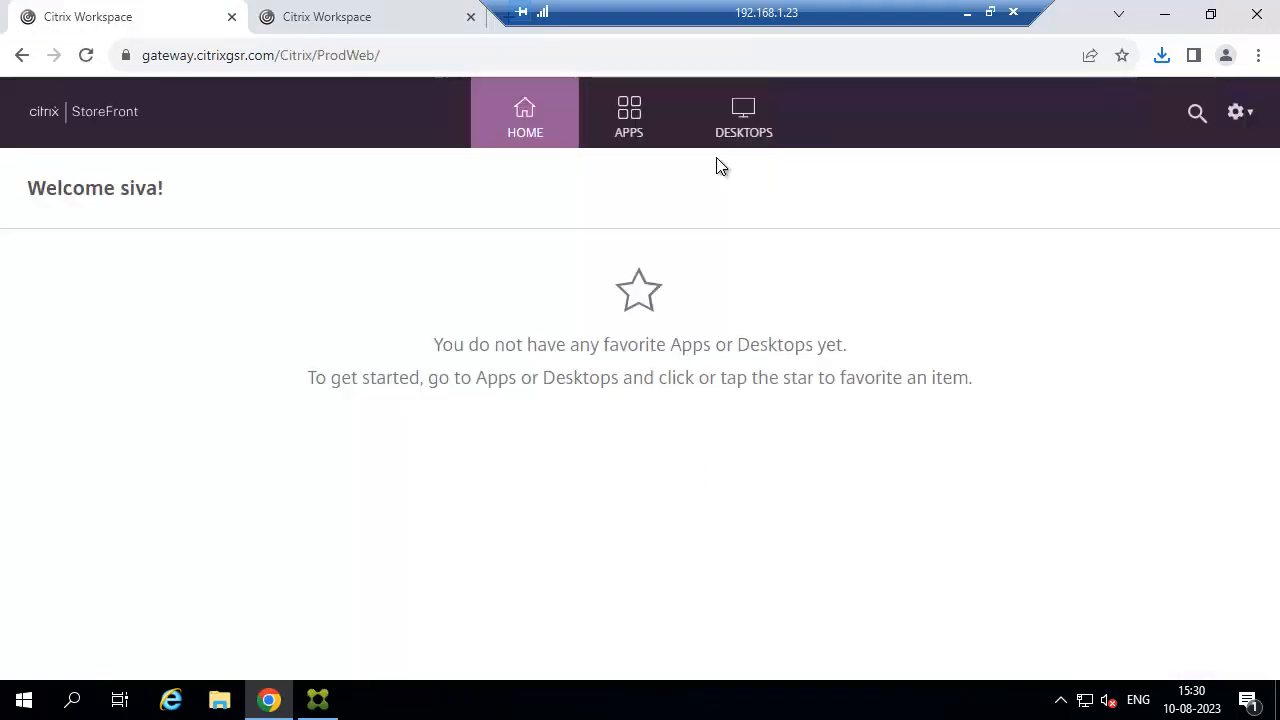
pyautogui.click(740, 117)
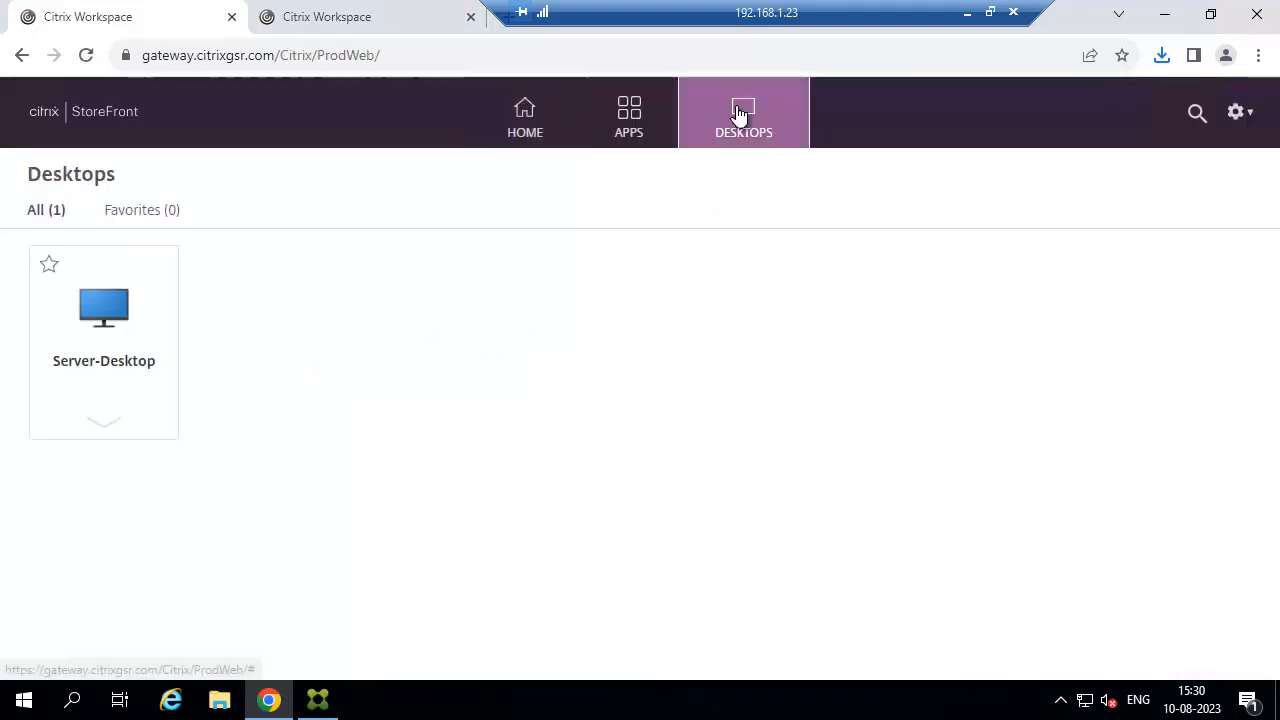
pyautogui.click(108, 306)
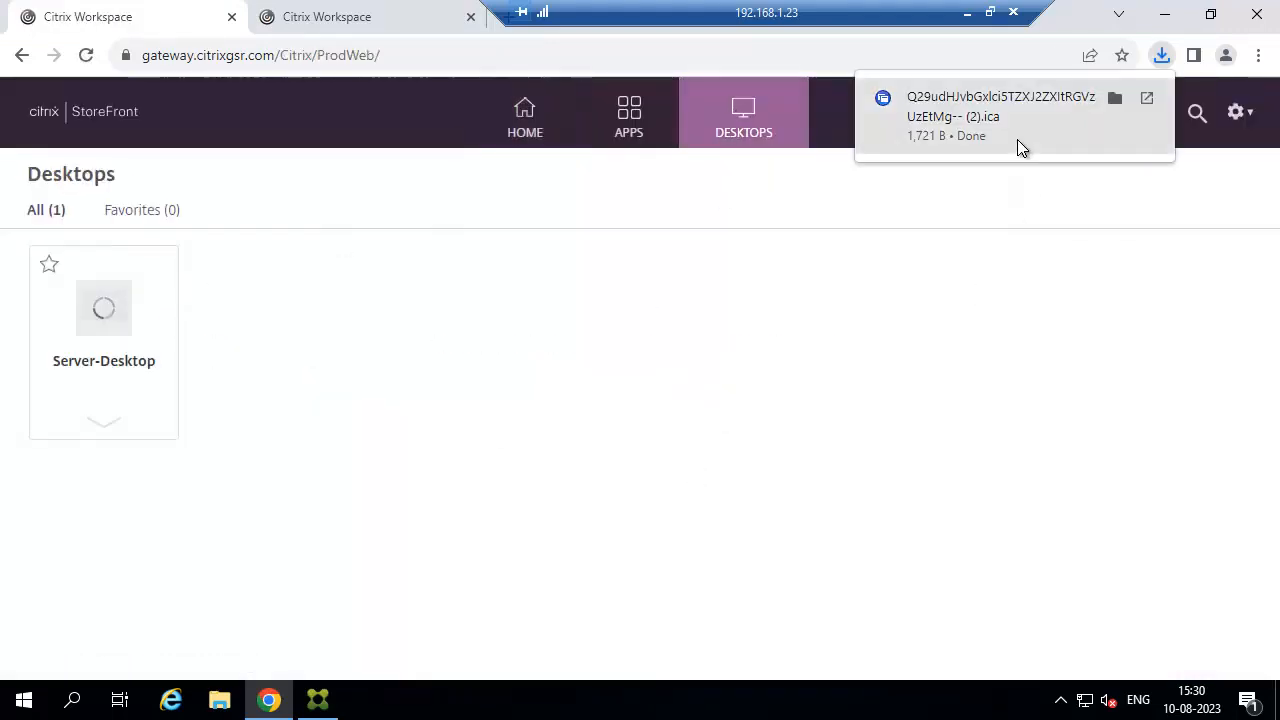
pyautogui.click(1020, 147)
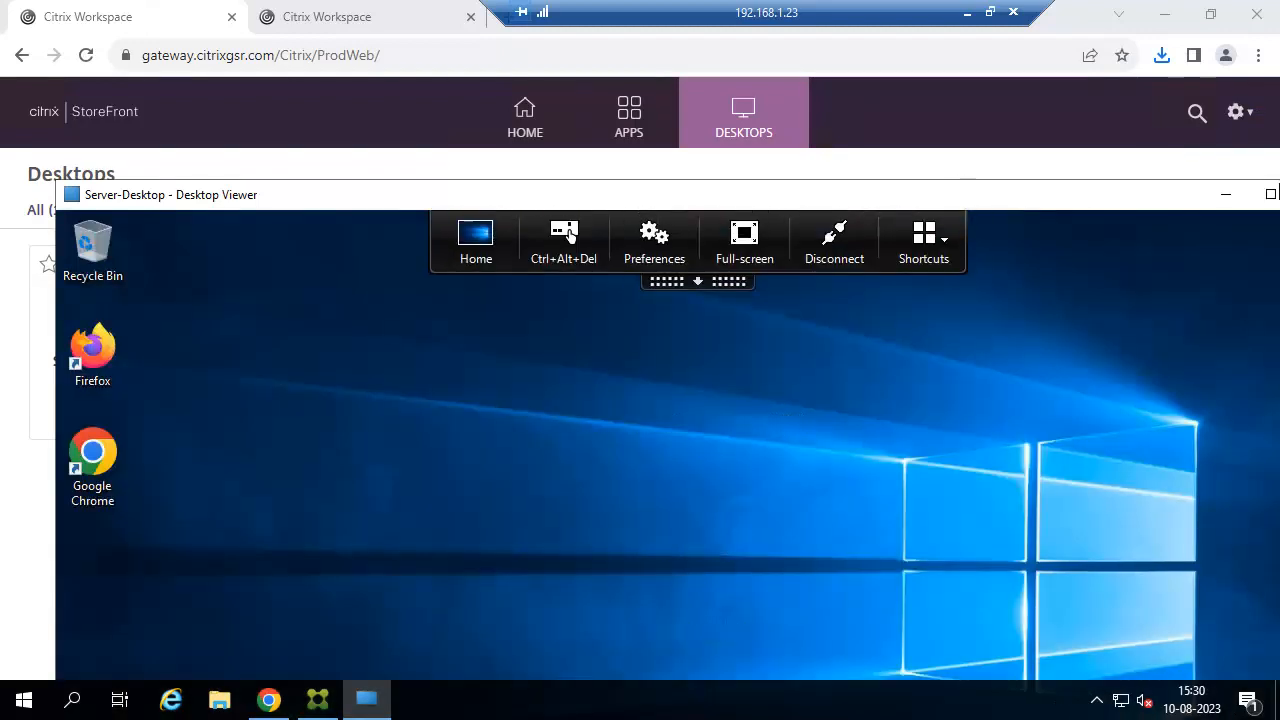
pyautogui.click(967, 12)
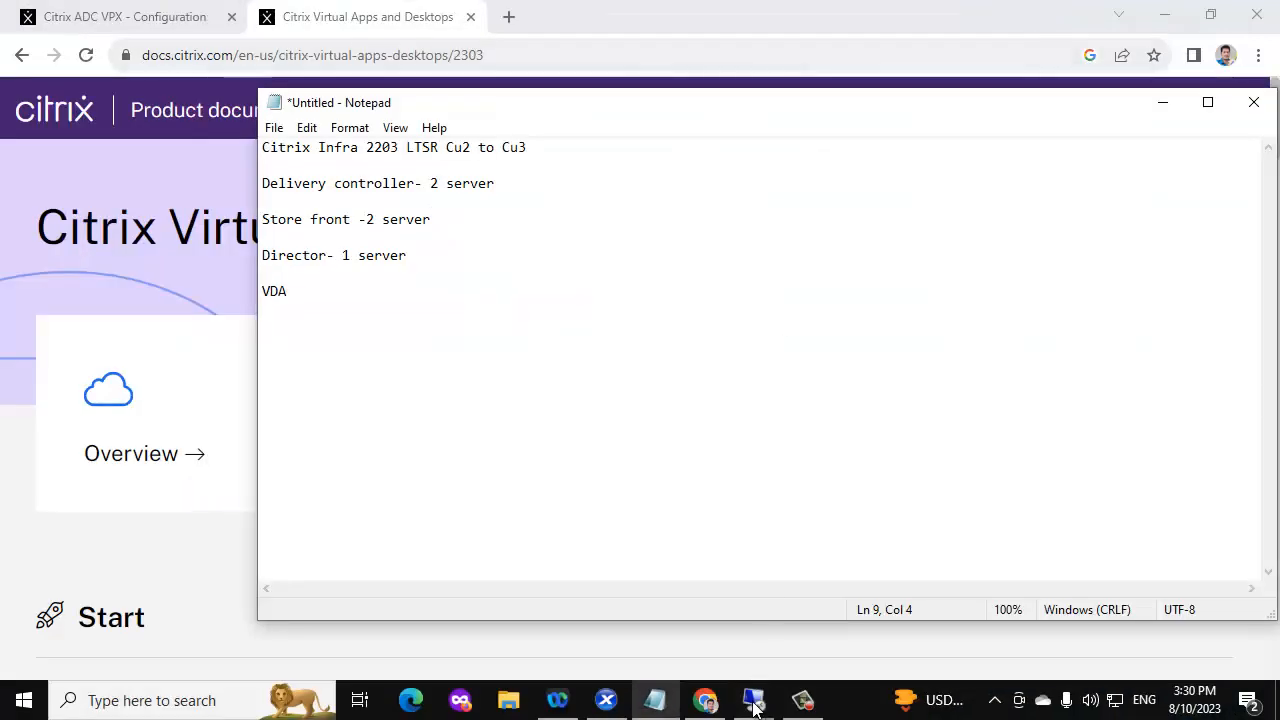
# Switch to the 192.168.1.25 remote session, refresh the Director dashboard and review connected sessions, logon duration and infrastructure status
pyautogui.moveTo(754, 707)
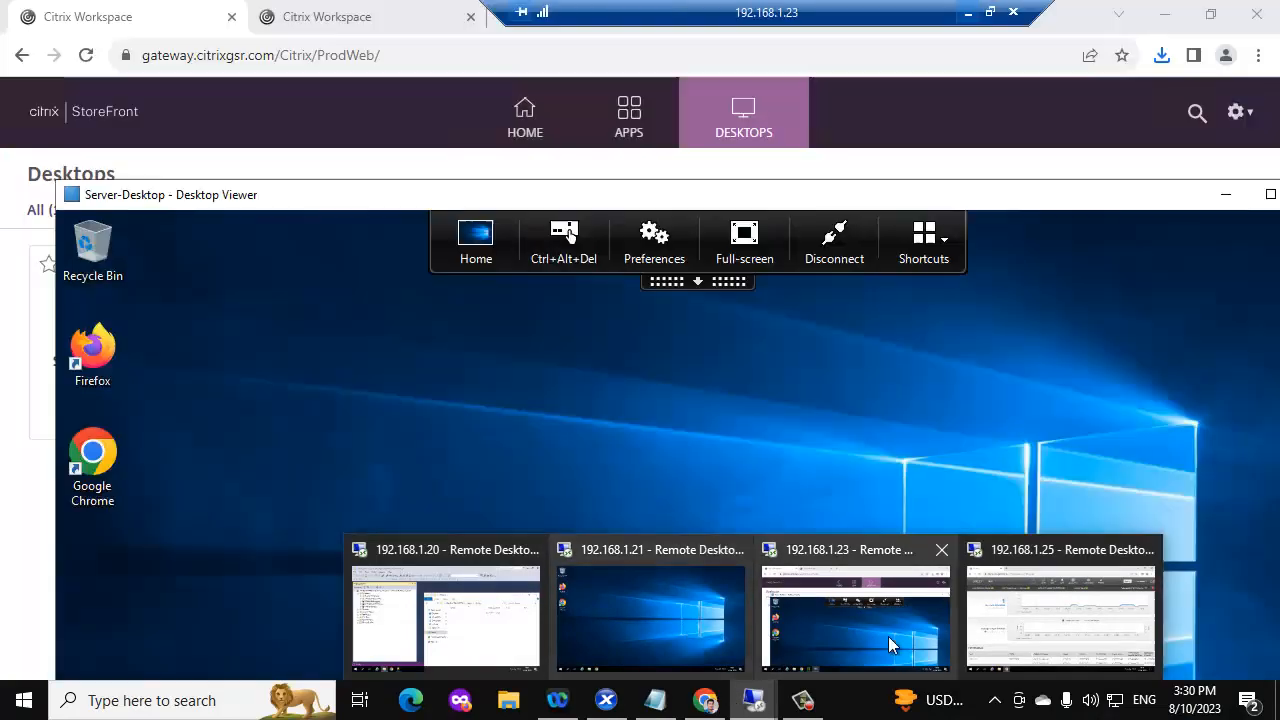
pyautogui.click(1060, 615)
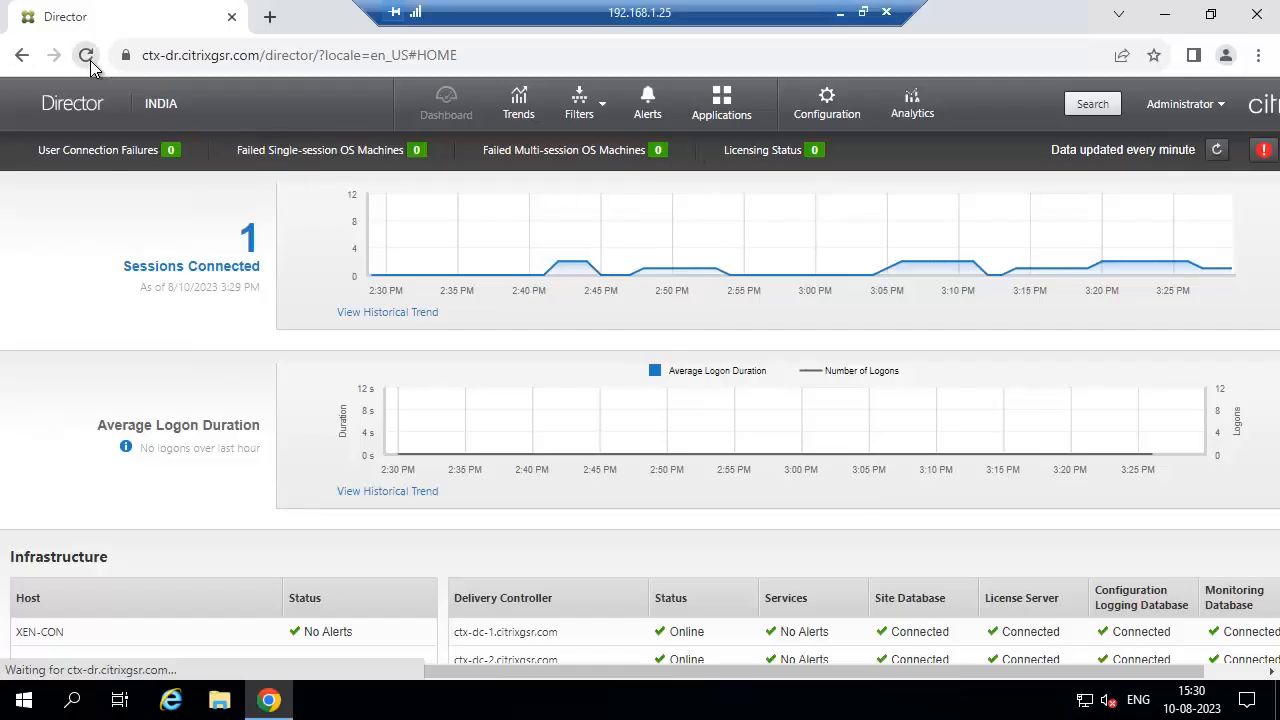
pyautogui.click(88, 57)
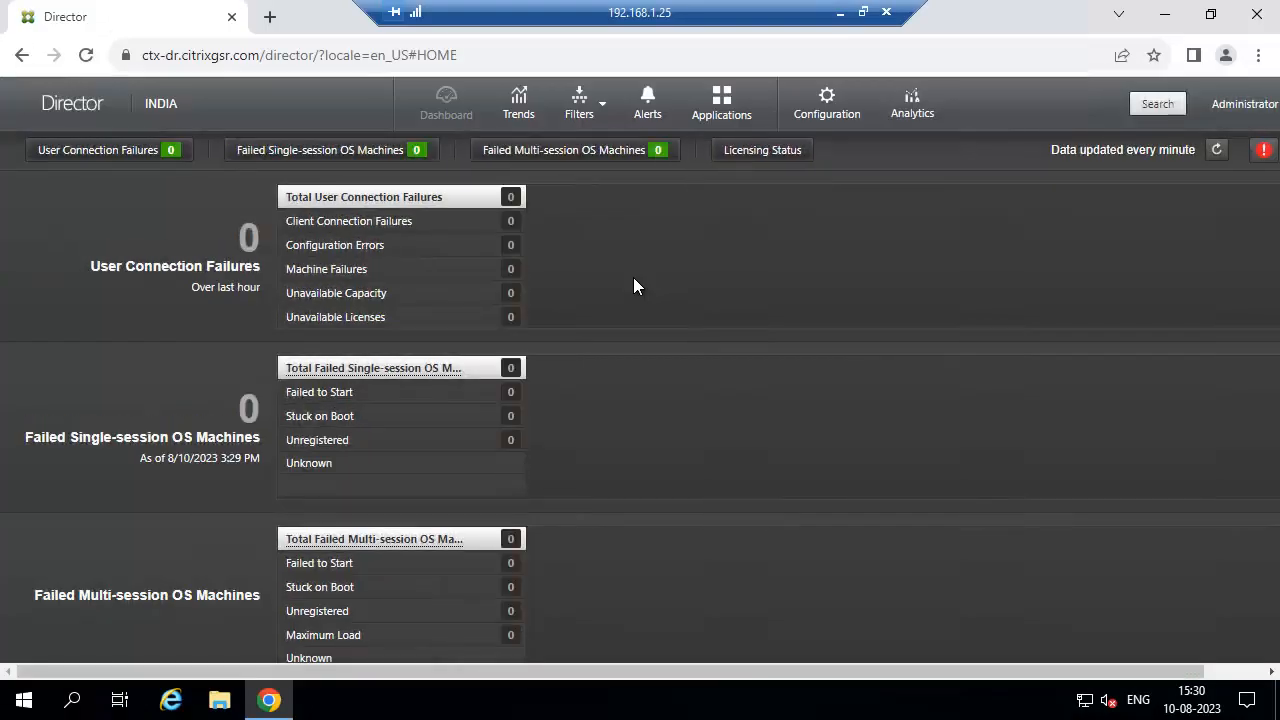
pyautogui.scroll(-1, 641, 424)
pyautogui.scroll(-5, 640, 425)
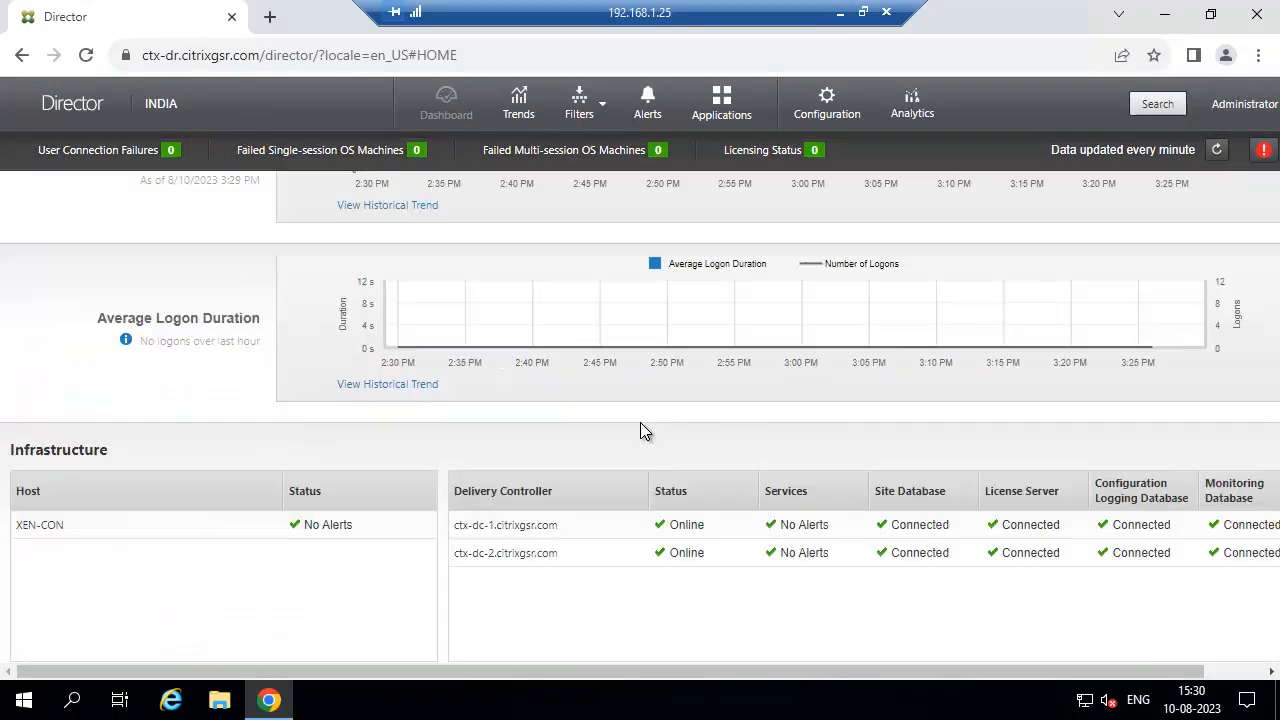
pyautogui.scroll(1, 916, 557)
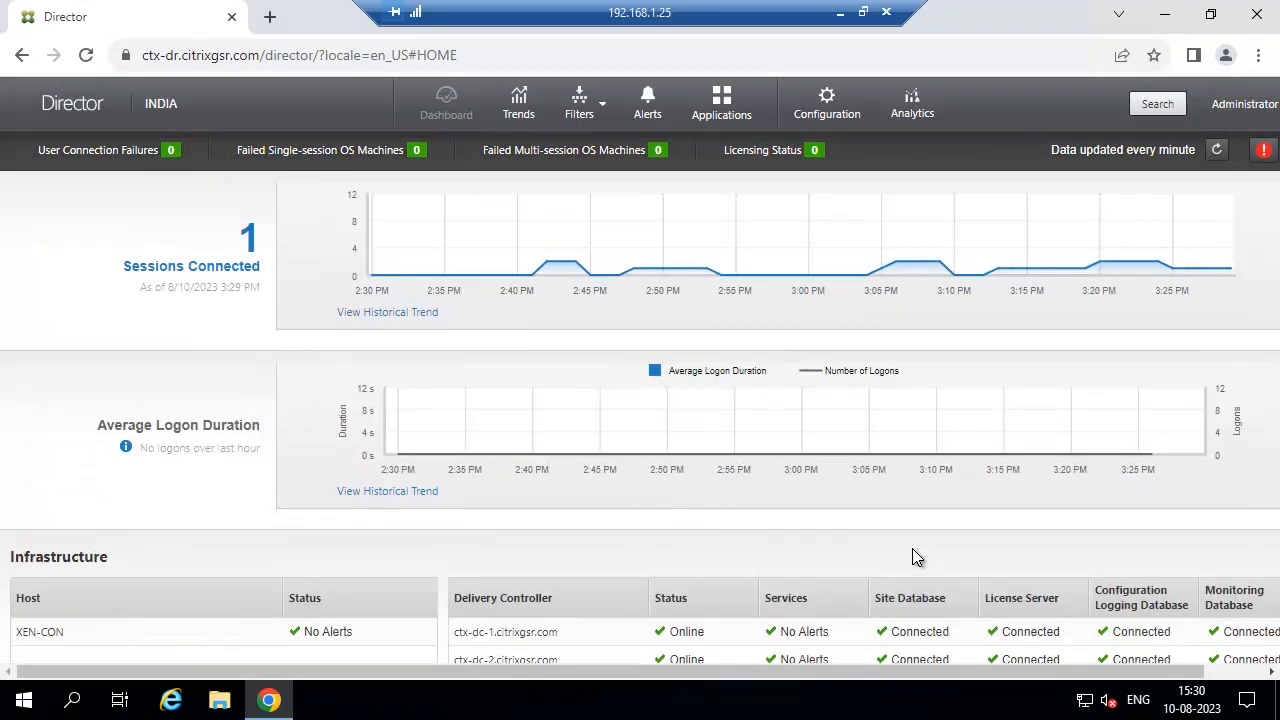
pyautogui.scroll(-1, 315, 398)
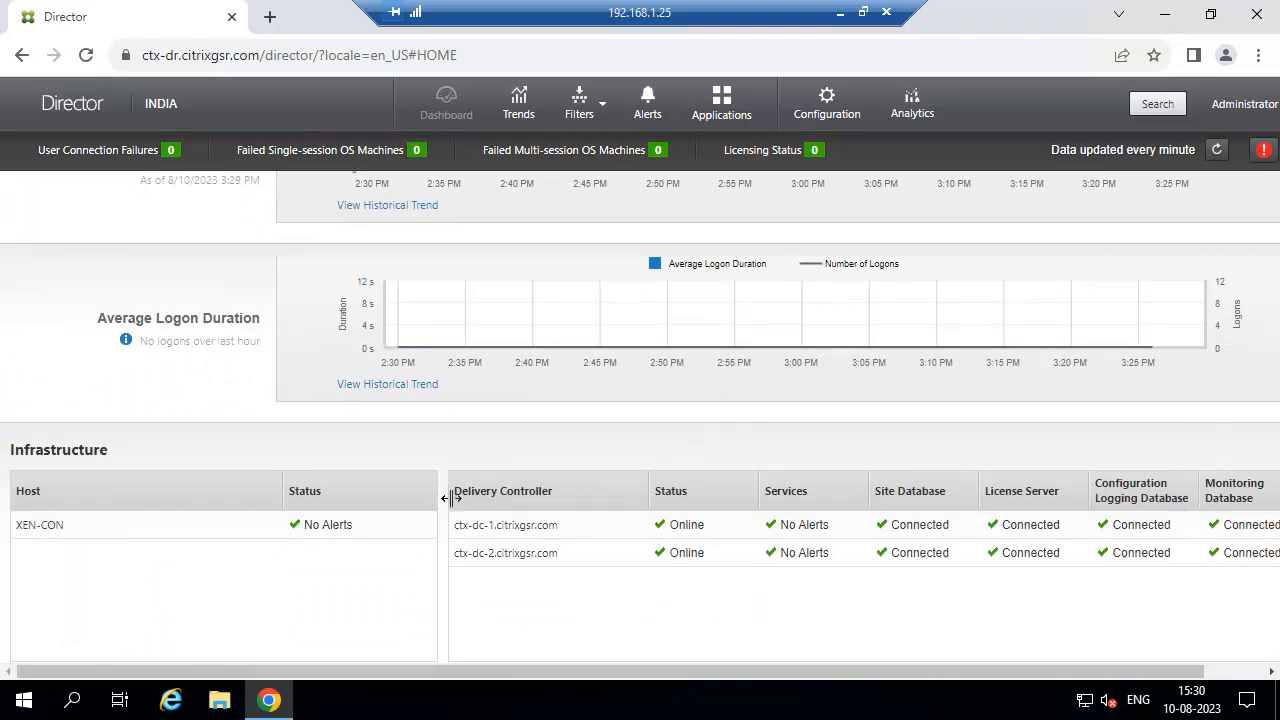
pyautogui.scroll(1, 500, 460)
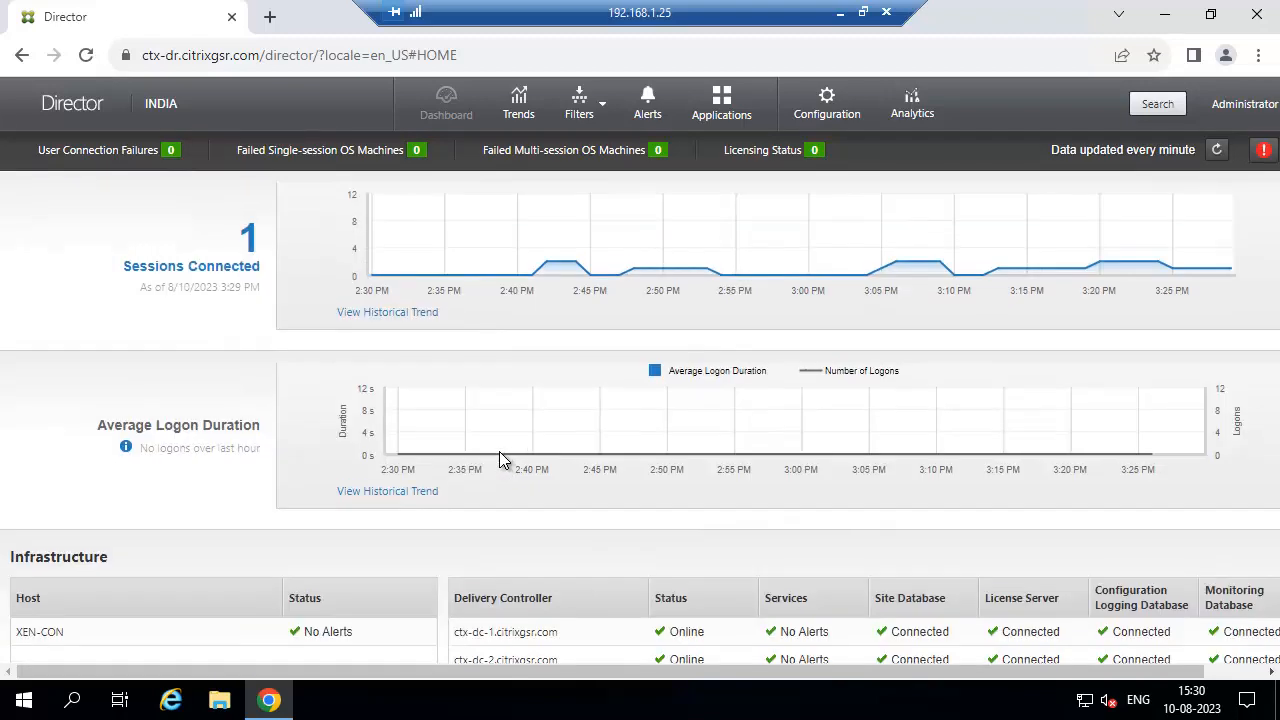
pyautogui.click(840, 14)
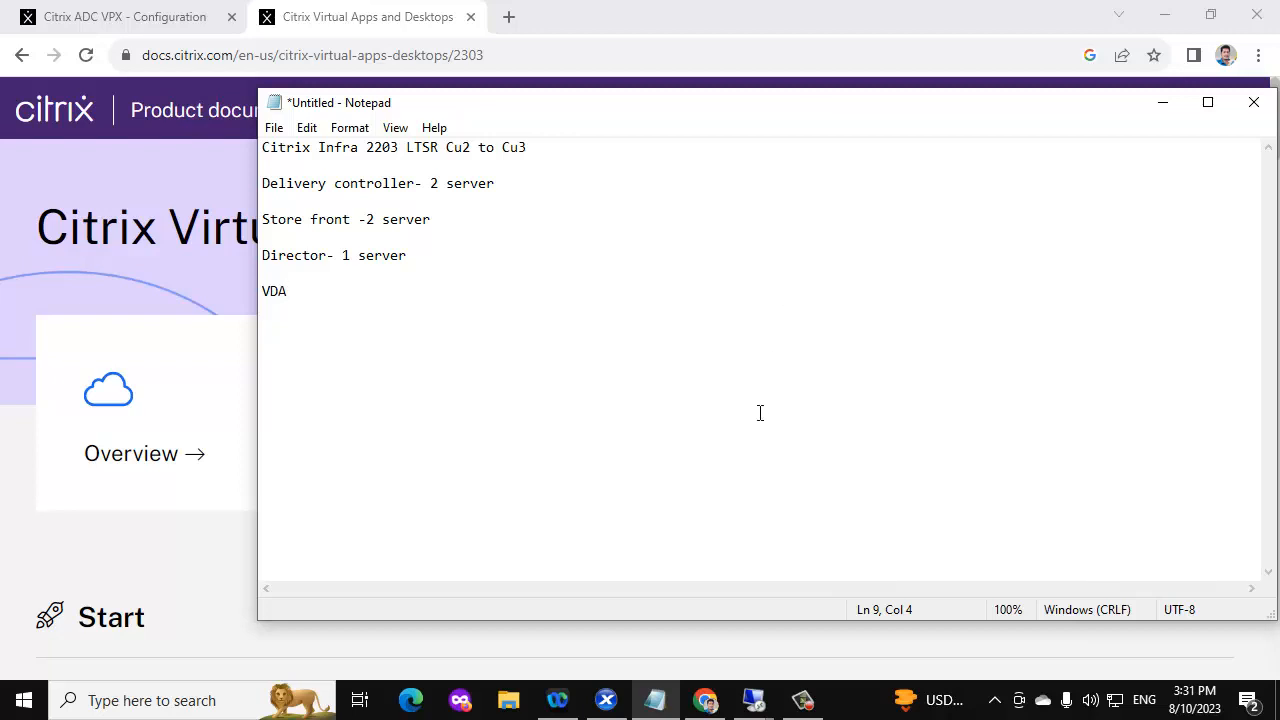
# In the 192.168.1.20 remote session, back up the CitrixINDIALogging database in full to disk and check for CitrixINDIALogging.bak in the Backup folder
pyautogui.click(752, 703)
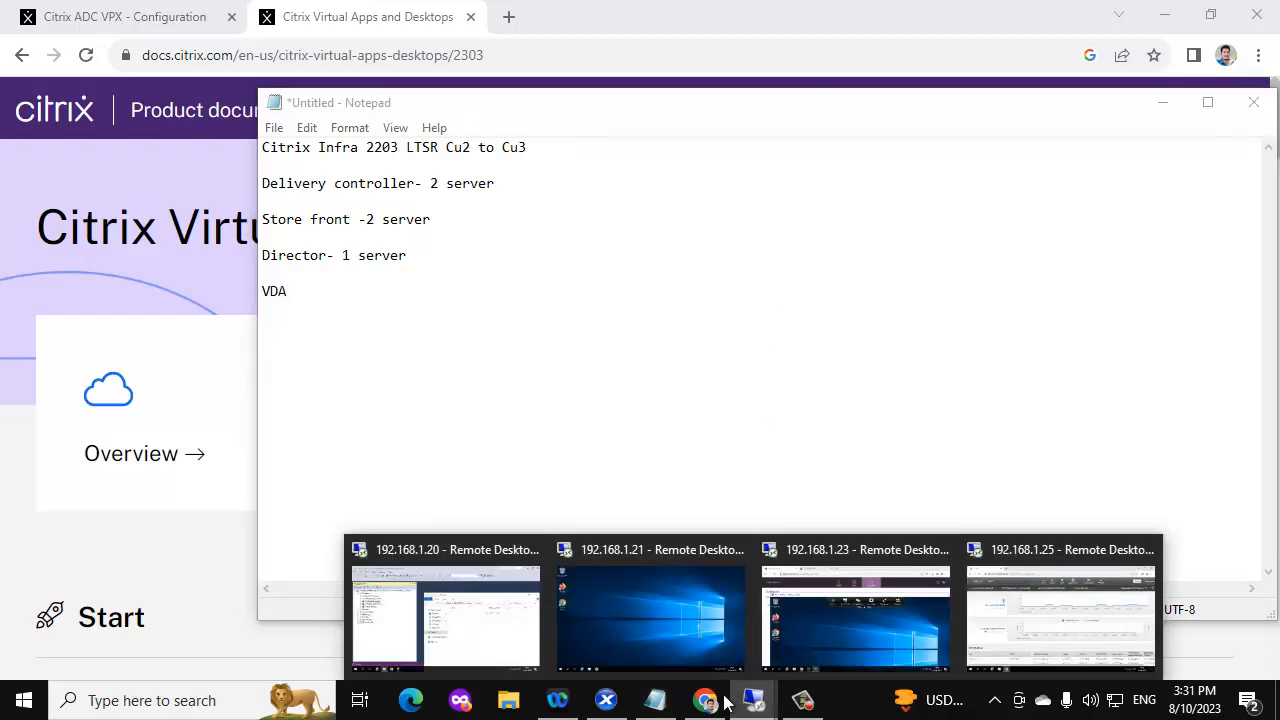
pyautogui.click(507, 647)
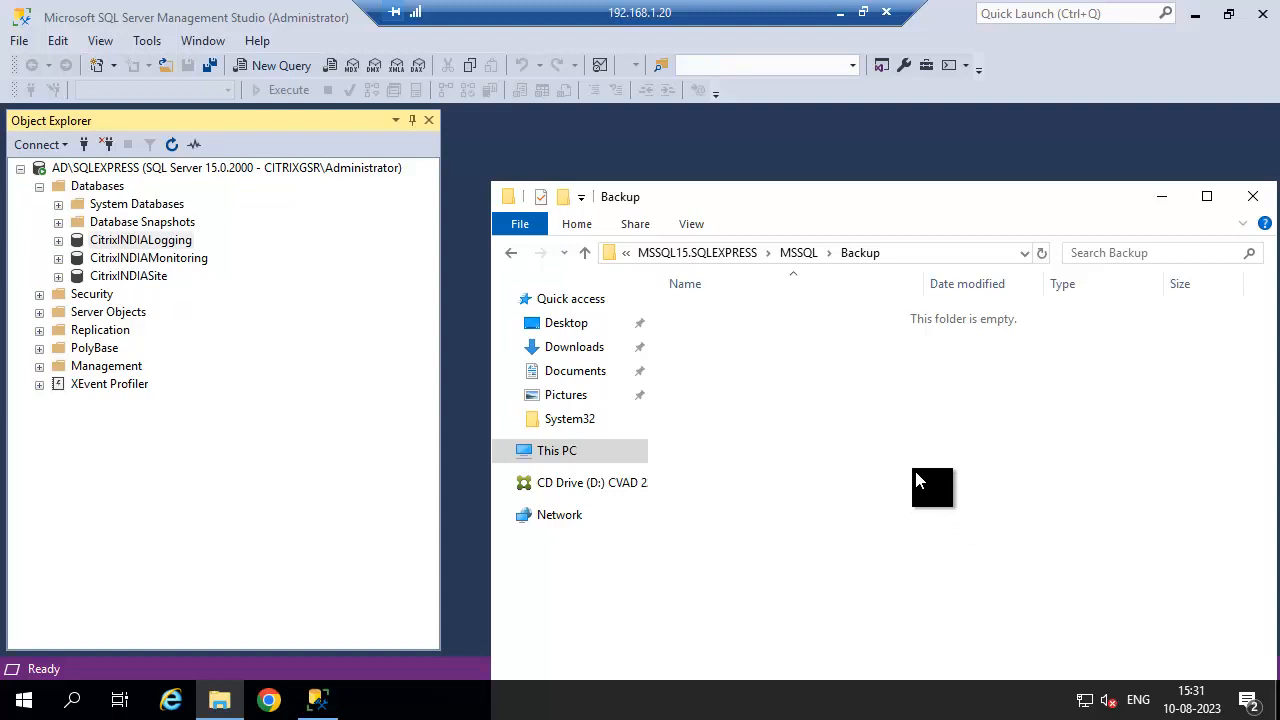
pyautogui.rightClick(173, 250)
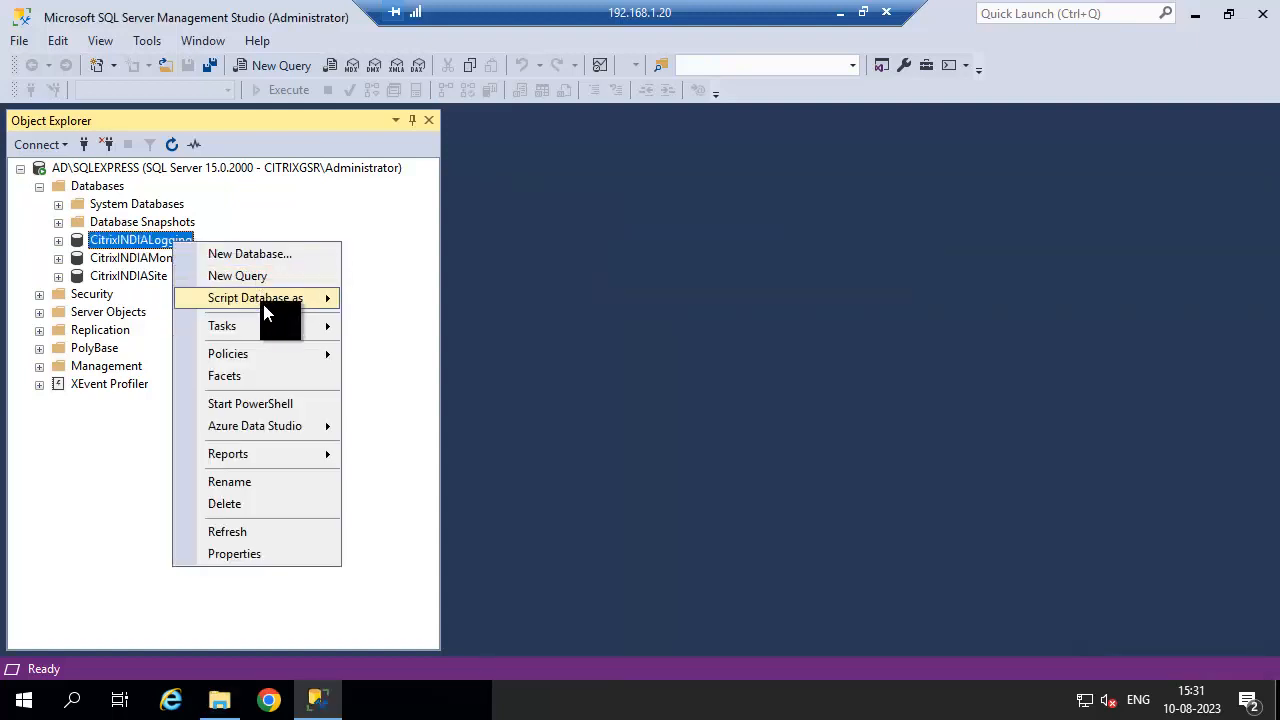
pyautogui.moveTo(258, 328)
pyautogui.click(411, 449)
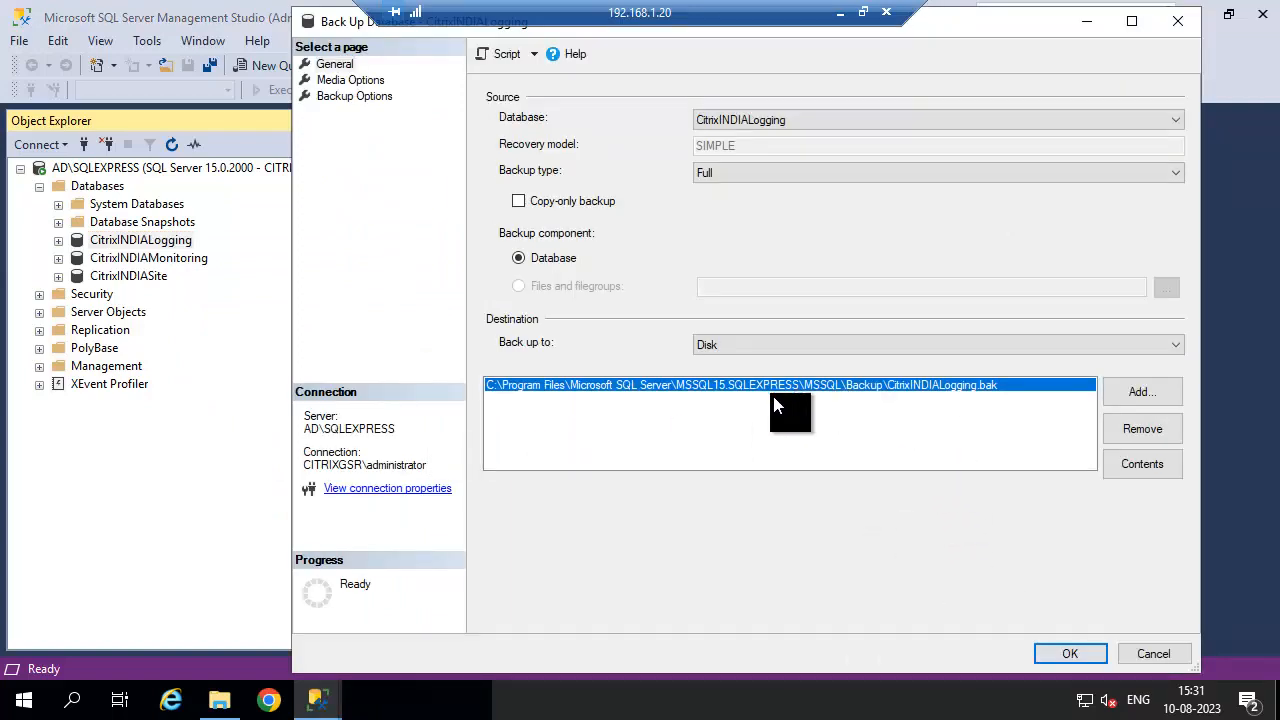
pyautogui.click(1062, 653)
pyautogui.click(220, 702)
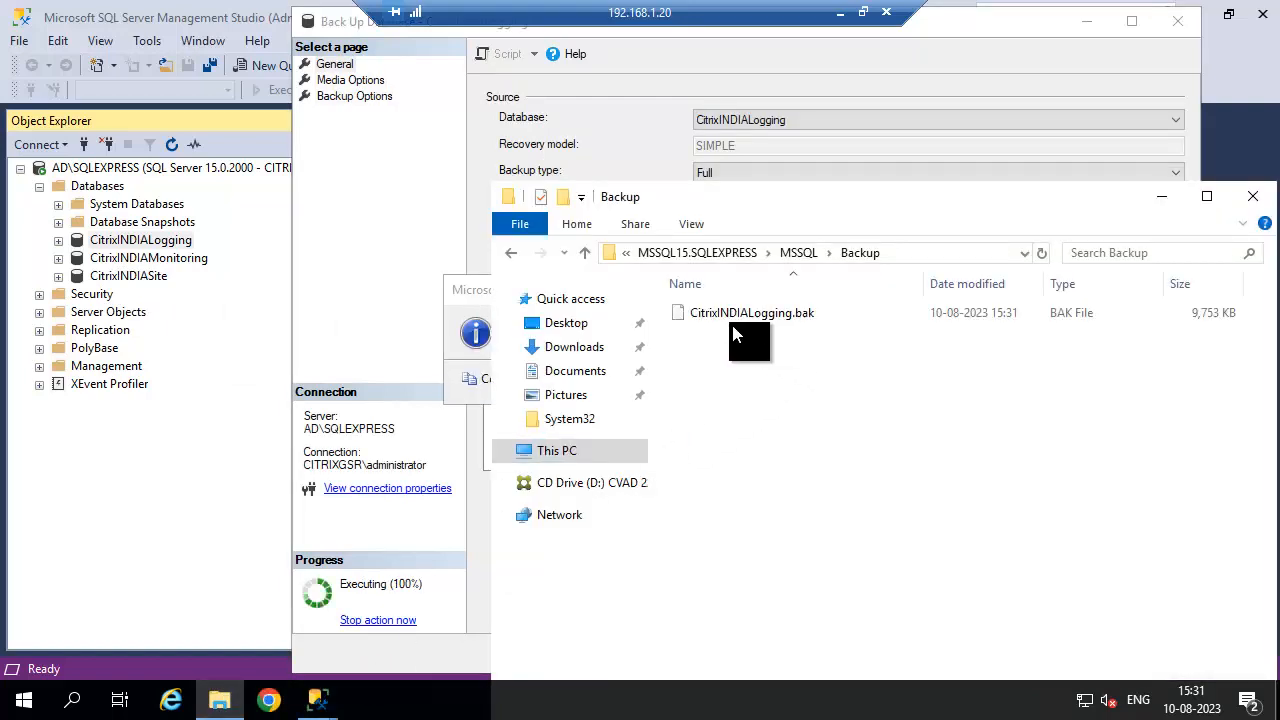
pyautogui.click(474, 291)
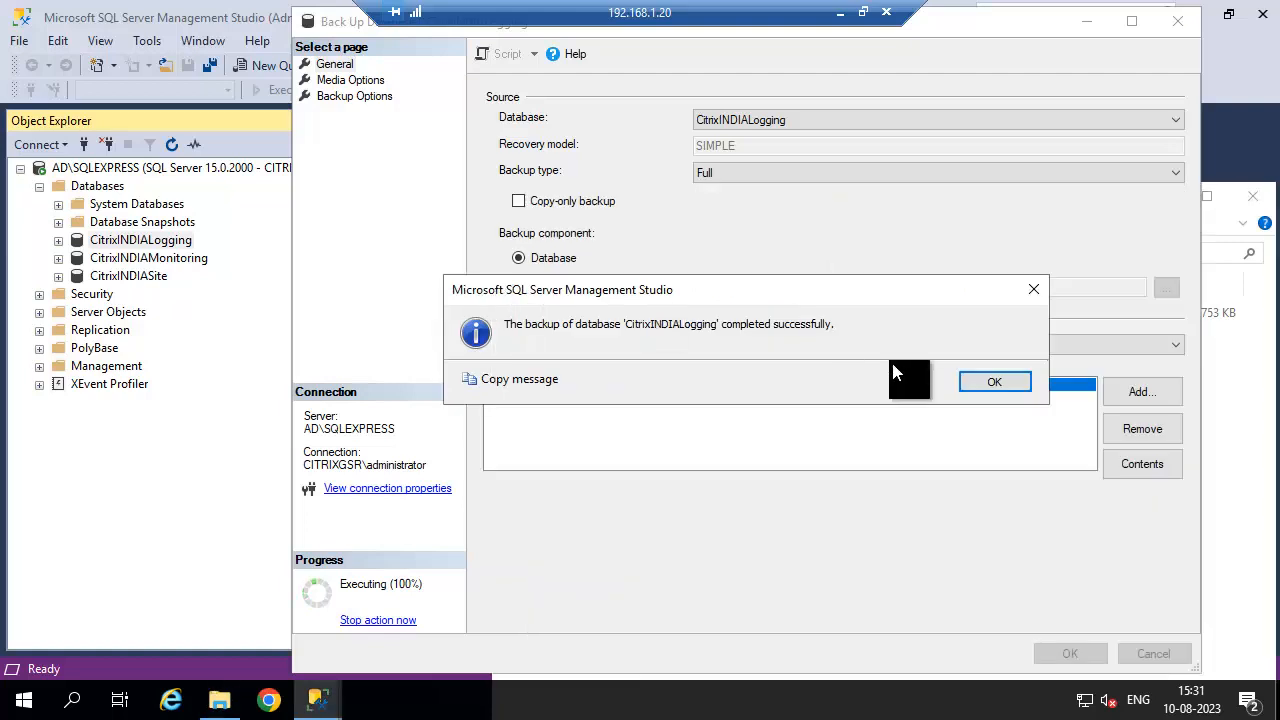
# Back up the CitrixINDIAMonitoring database in full to disk
pyautogui.click(1000, 383)
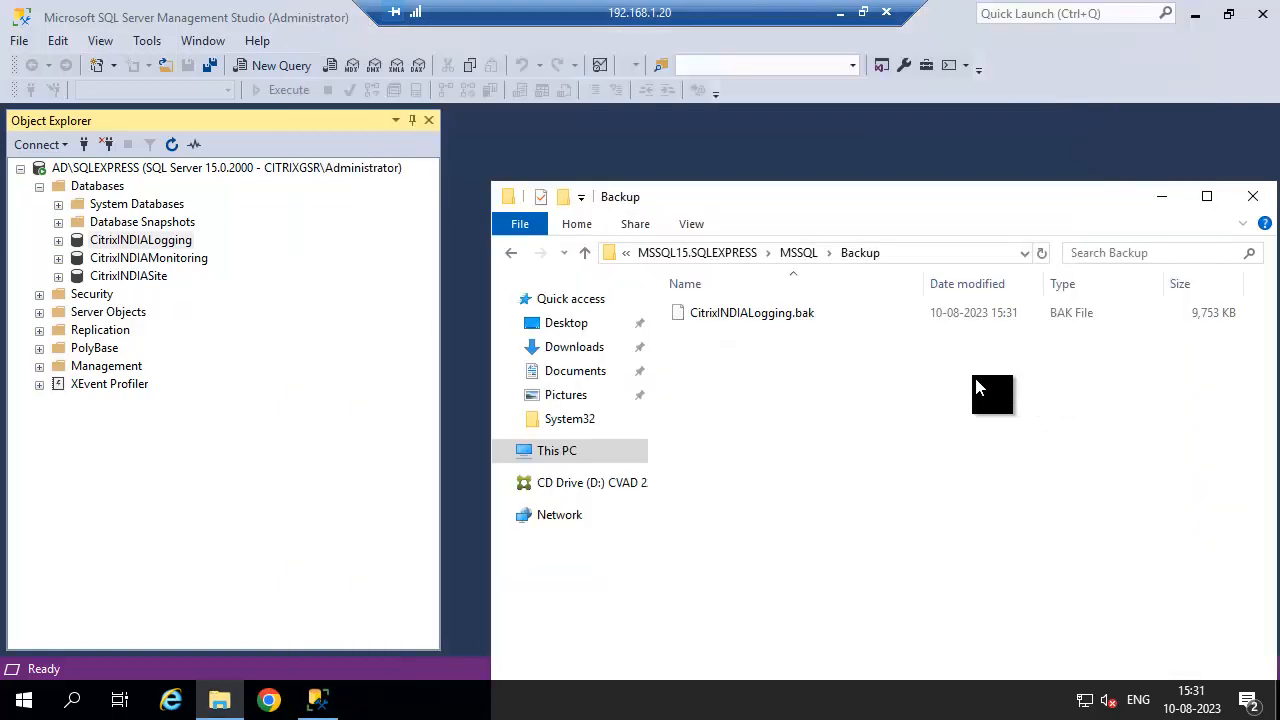
pyautogui.click(184, 262)
pyautogui.rightClick(184, 262)
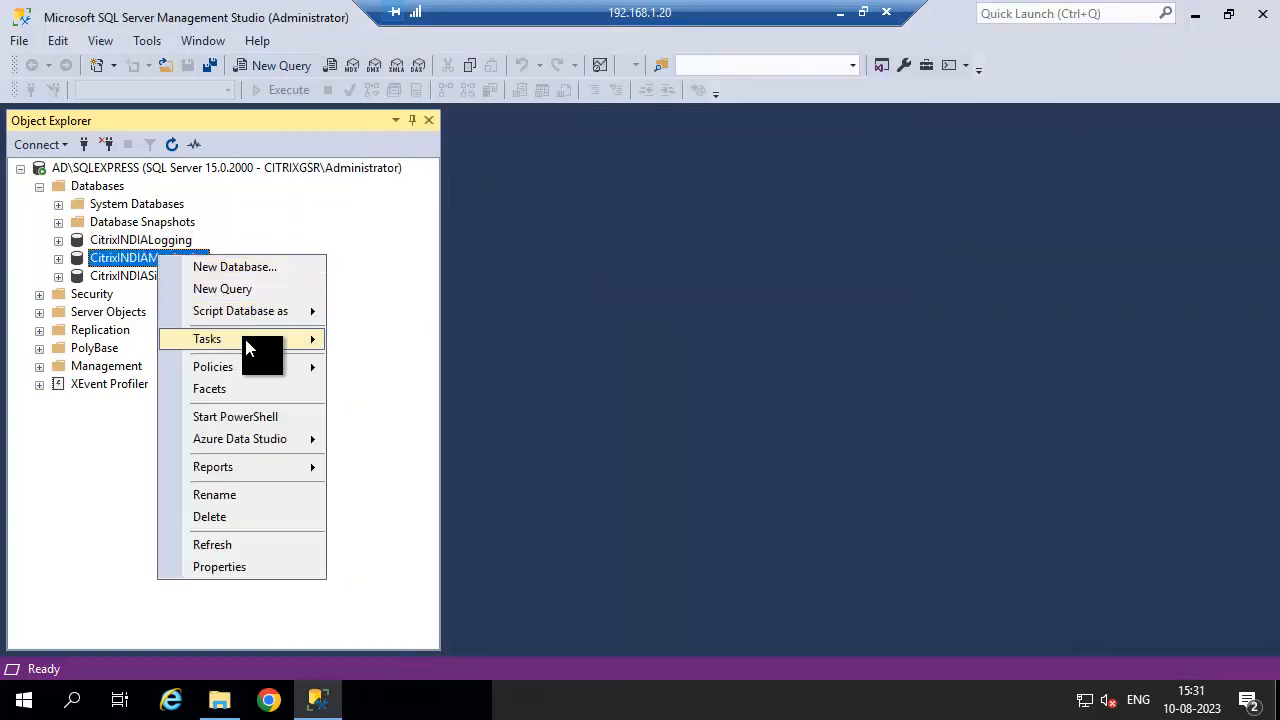
pyautogui.moveTo(288, 341)
pyautogui.click(395, 449)
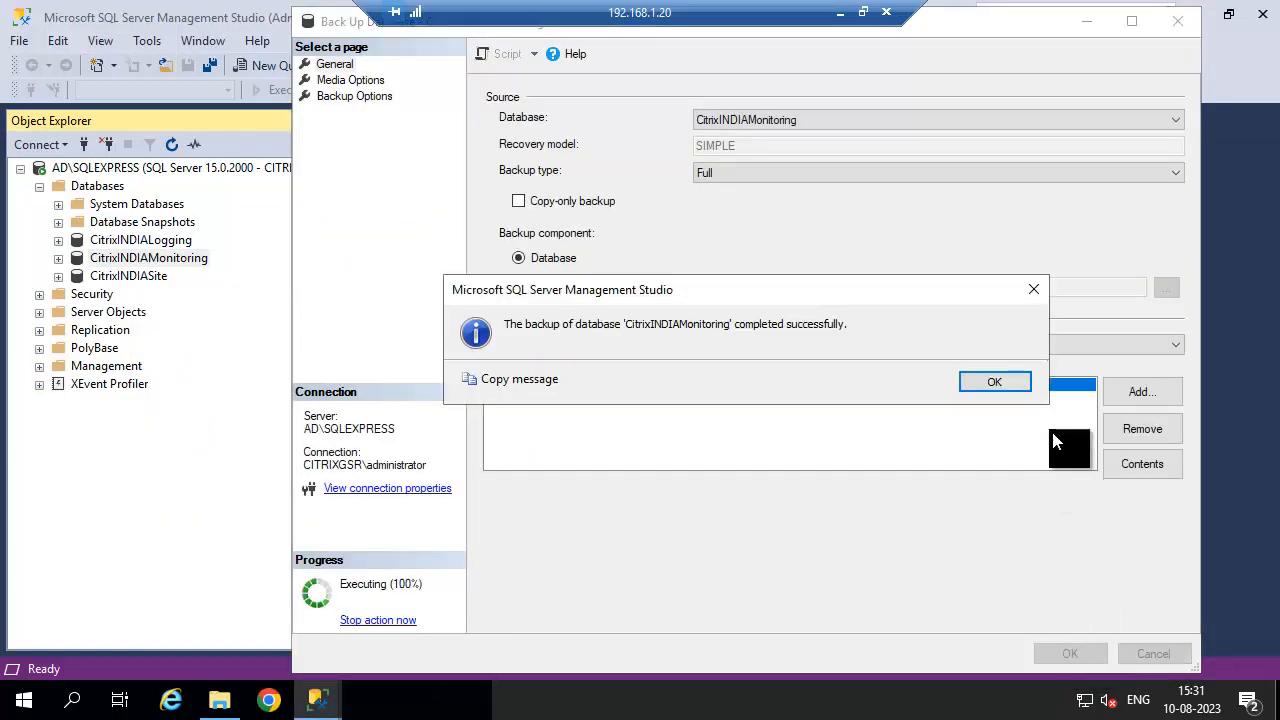
pyautogui.click(994, 382)
# Back up the CitrixINDIASite database in full to disk and check the Backup folder for all three .bak files
pyautogui.click(148, 280)
pyautogui.rightClick(148, 285)
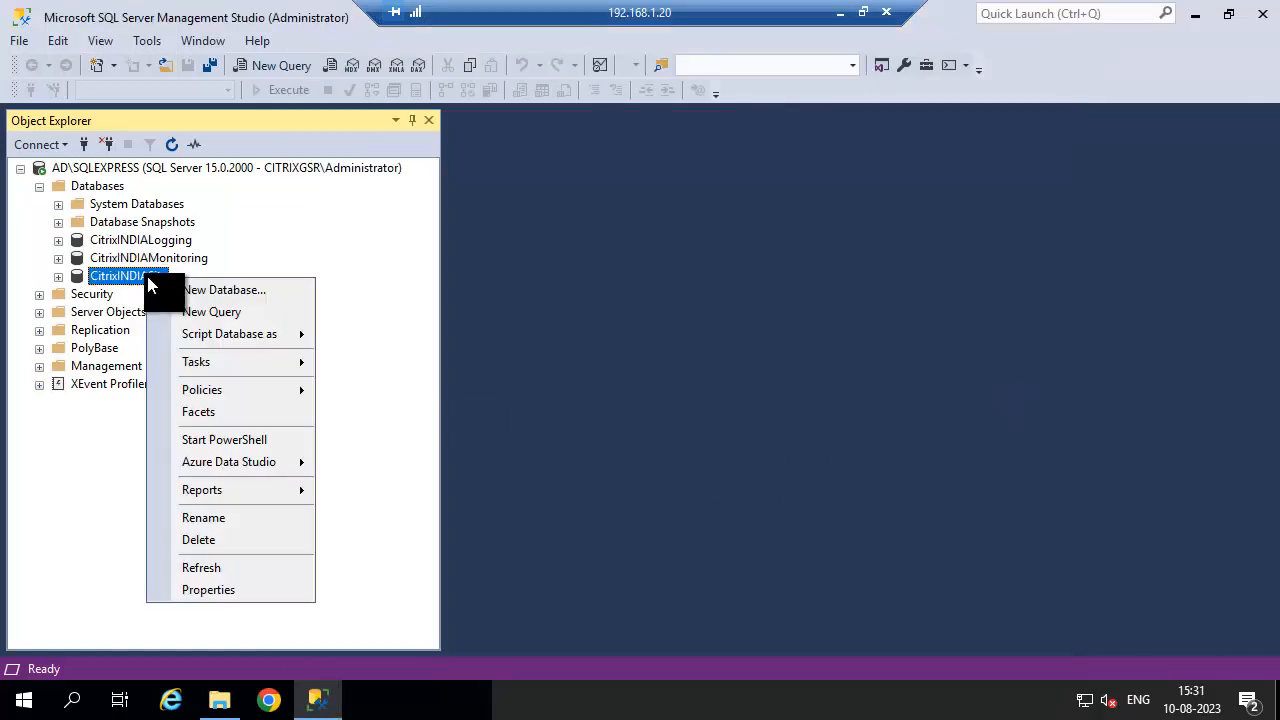
pyautogui.moveTo(247, 366)
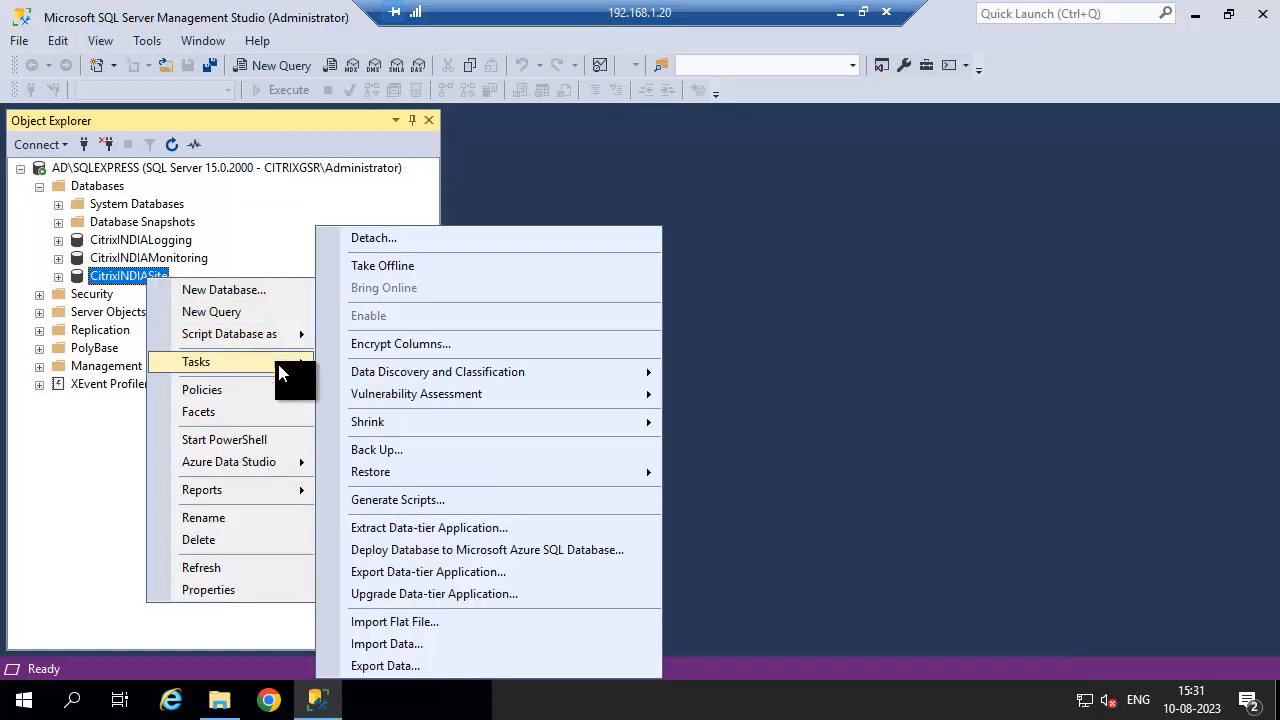
pyautogui.click(383, 452)
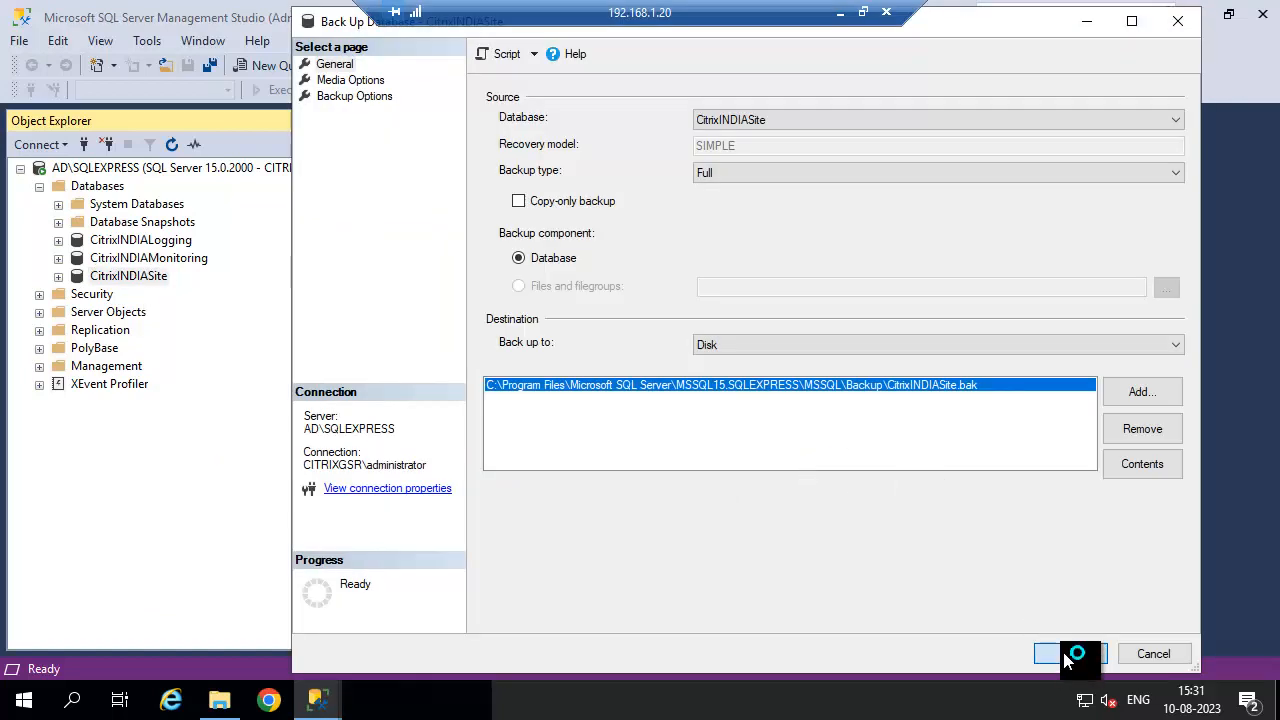
pyautogui.click(1066, 651)
pyautogui.click(219, 700)
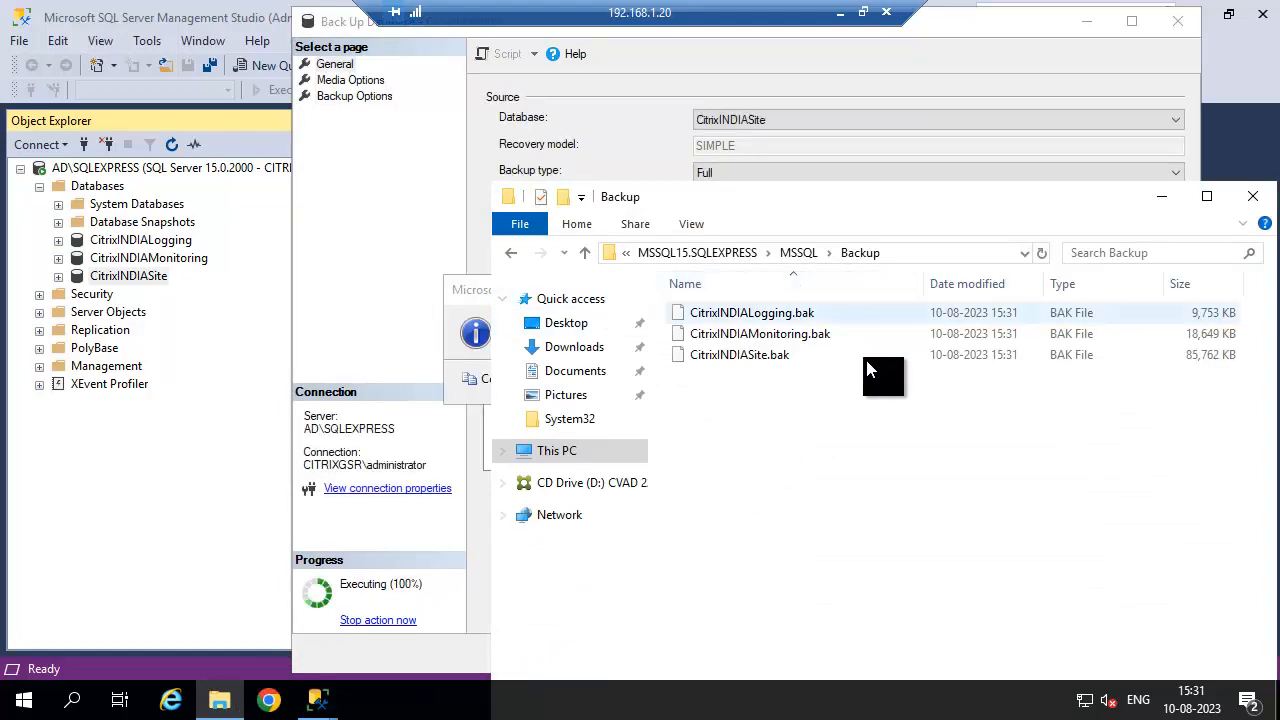
pyautogui.click(470, 285)
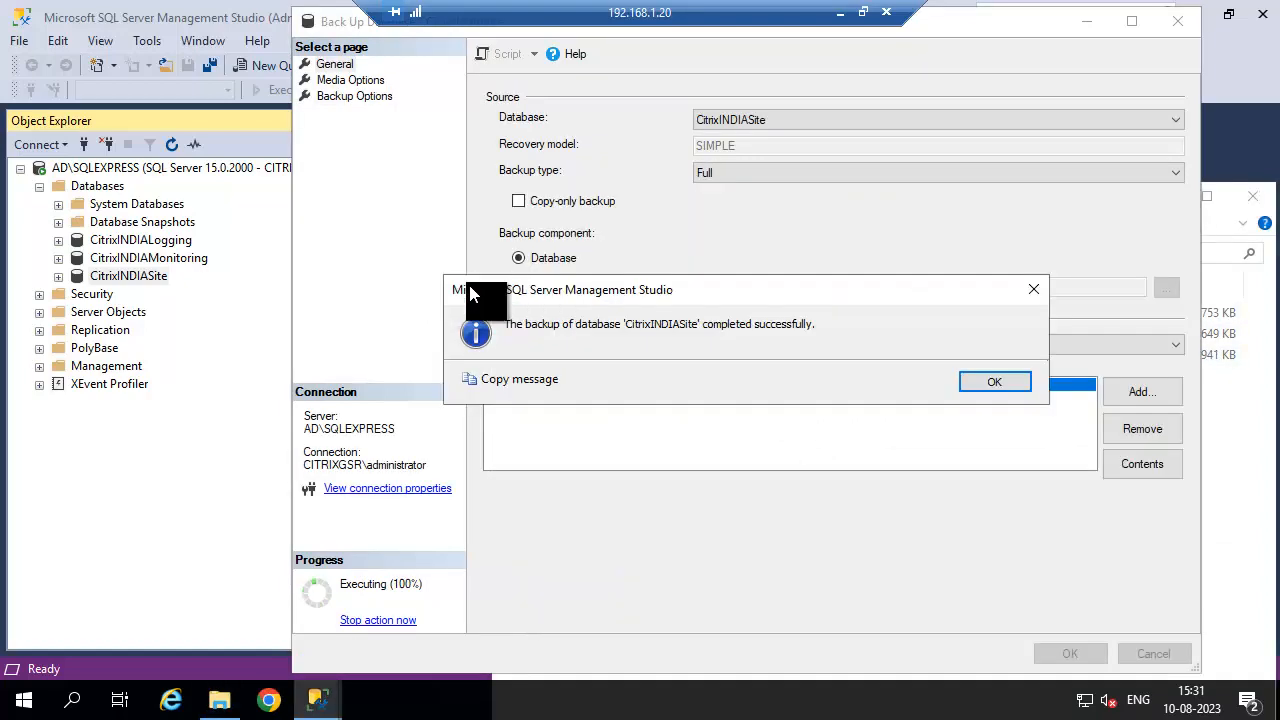
pyautogui.click(983, 382)
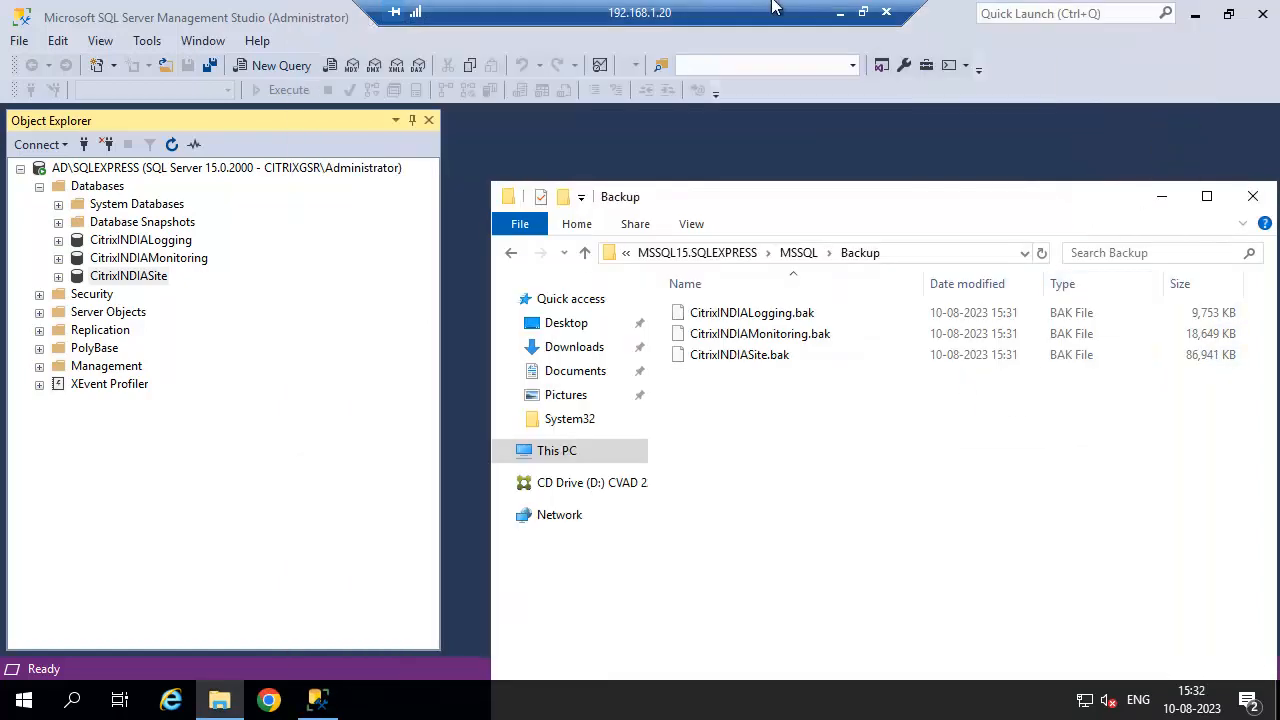
# Switch to XenCenter and take a disks-only snapshot of the CTX-DC-1 virtual machine named be-up
pyautogui.click(839, 12)
pyautogui.click(607, 700)
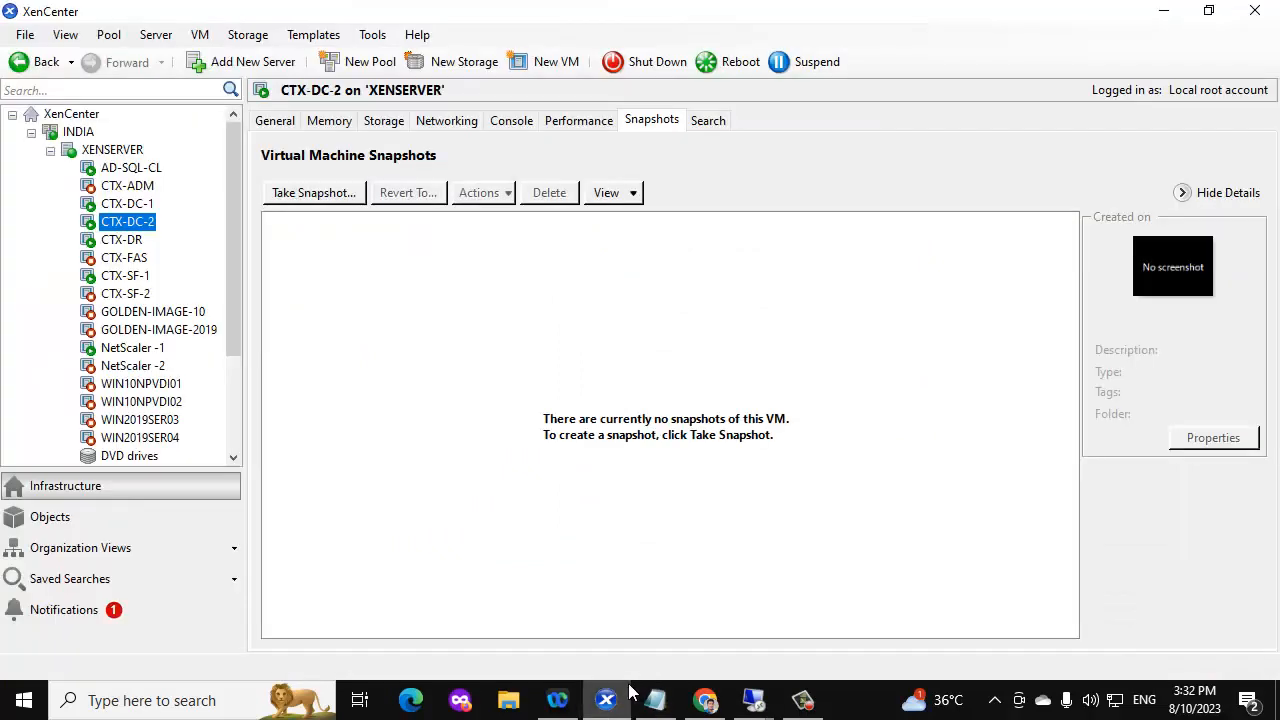
pyautogui.click(141, 206)
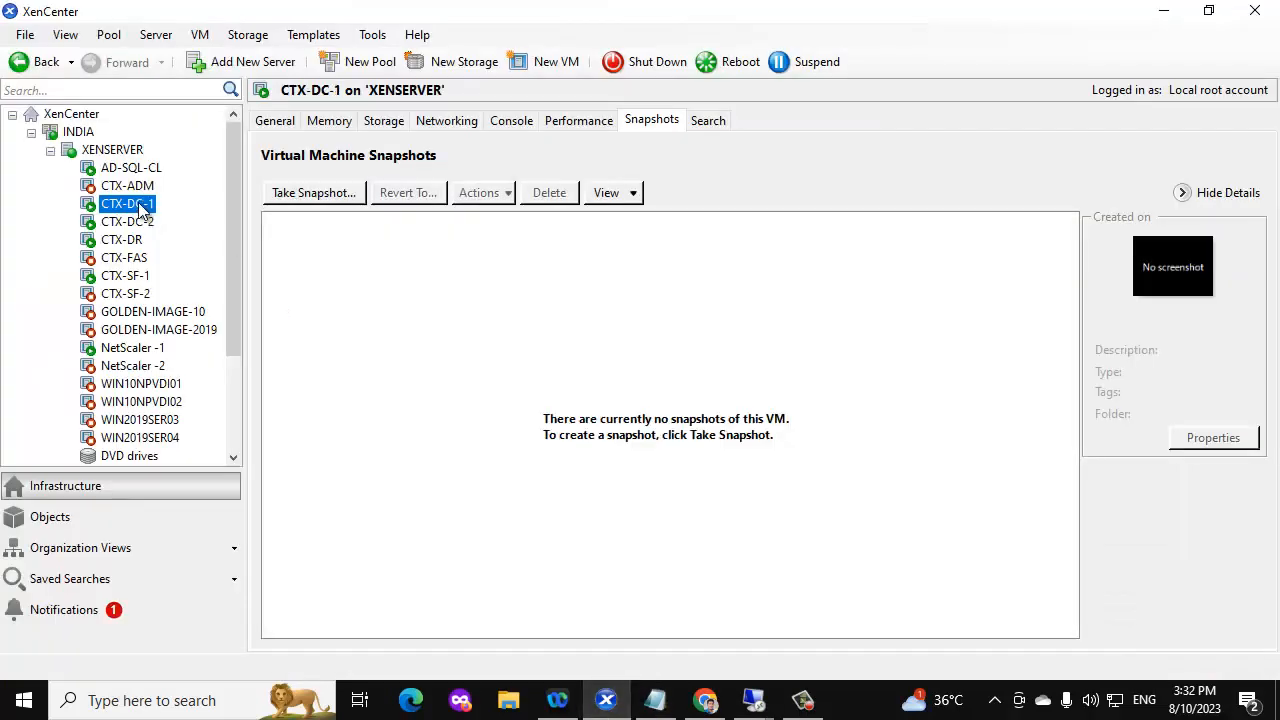
pyautogui.click(330, 195)
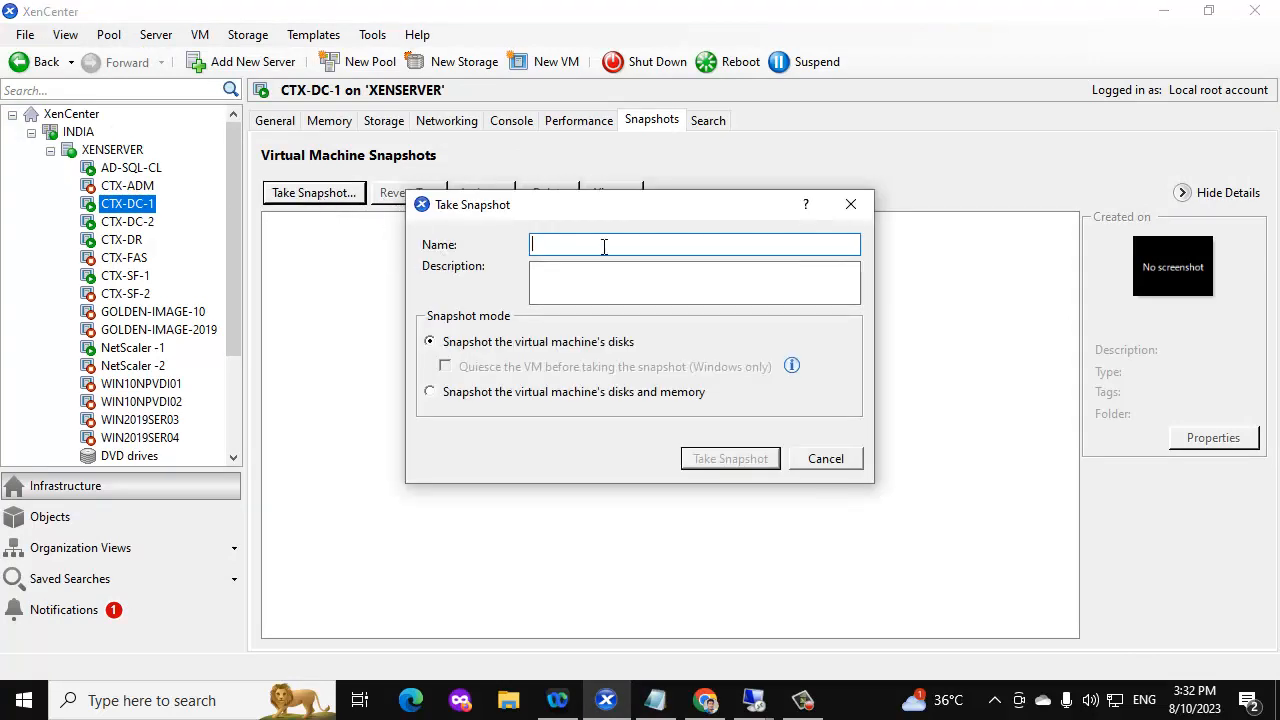
pyautogui.write('be-up')
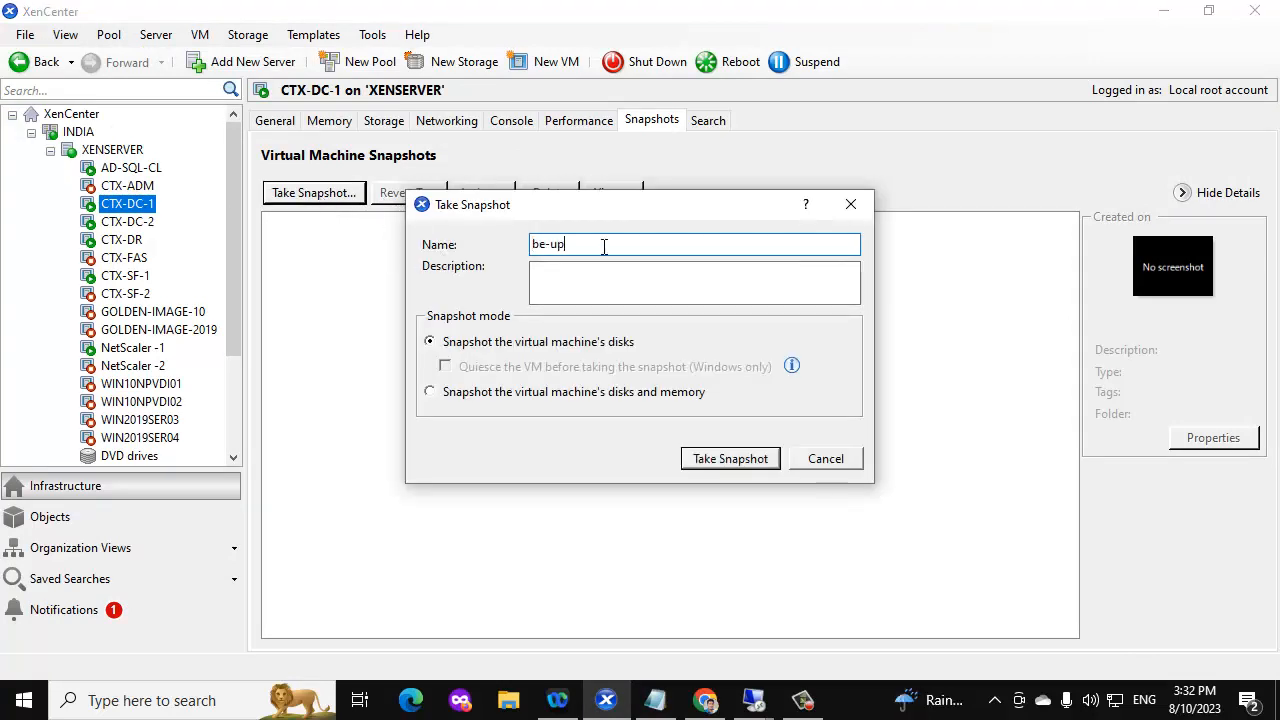
pyautogui.doubleClick(604, 246)
pyautogui.click(710, 462)
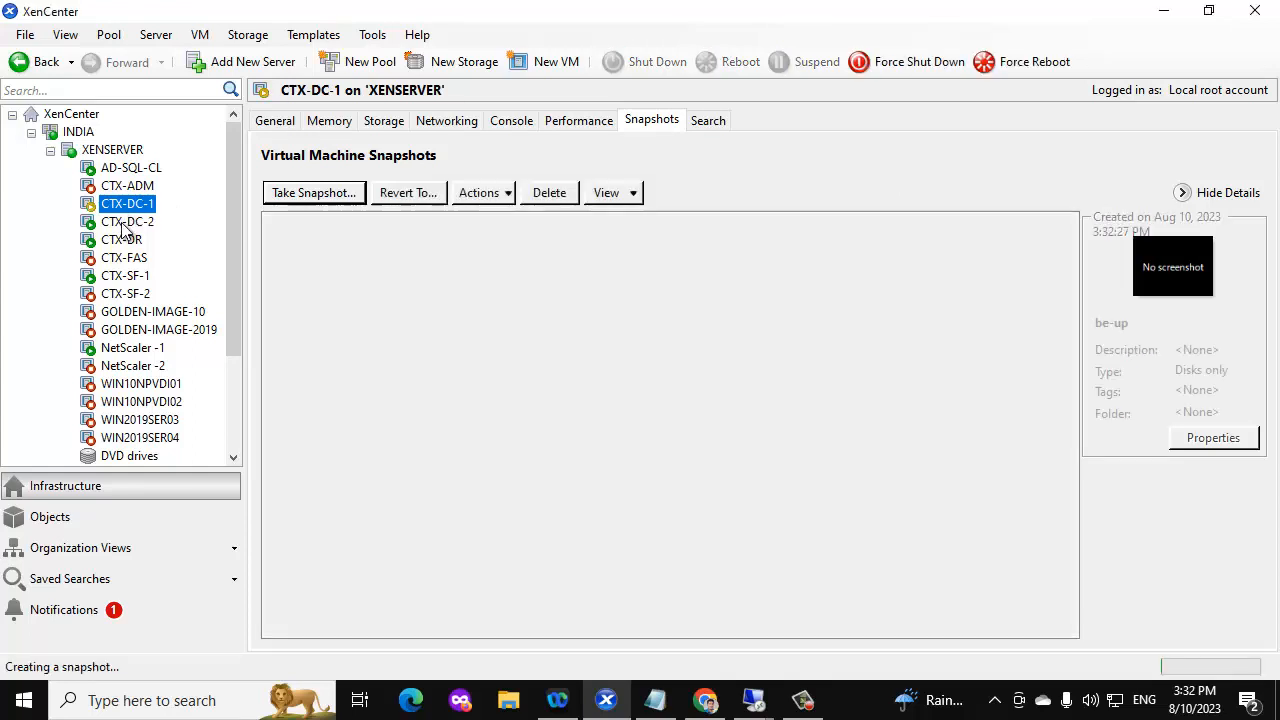
# Take a disks-only snapshot of the CTX-DC-2 virtual machine named be-up
pyautogui.click(128, 222)
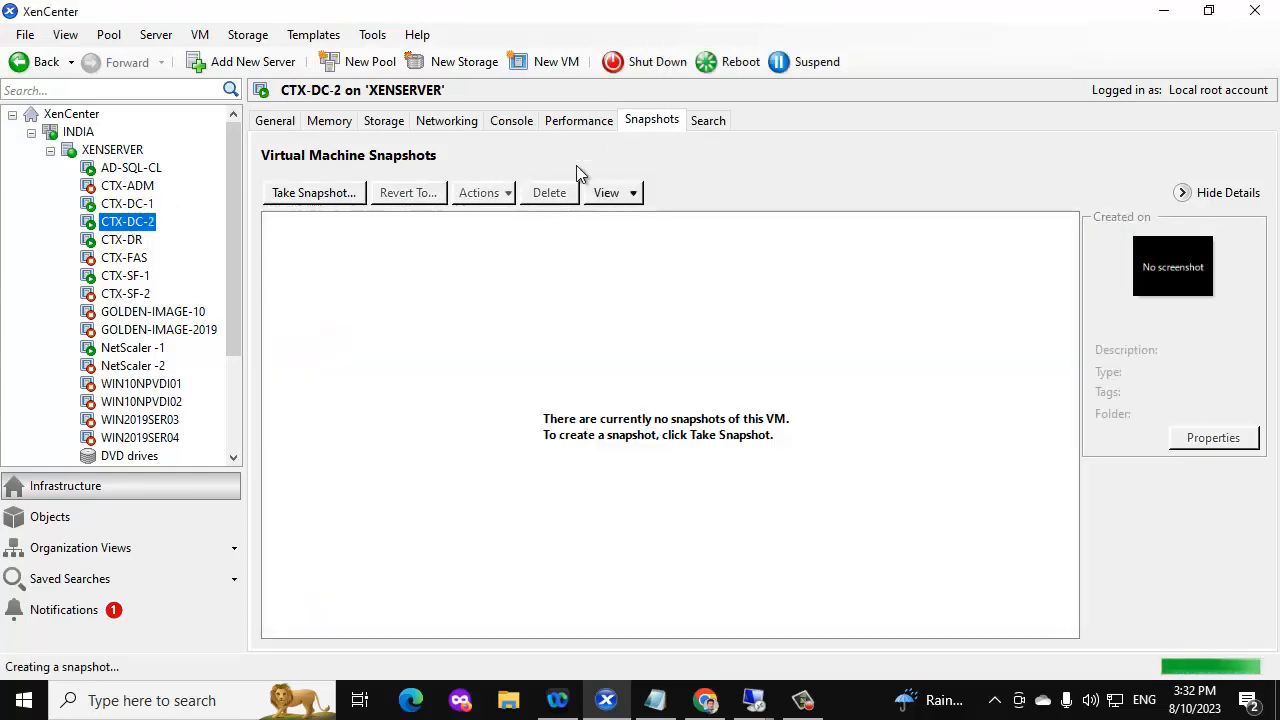
pyautogui.click(312, 193)
pyautogui.write('be-up')
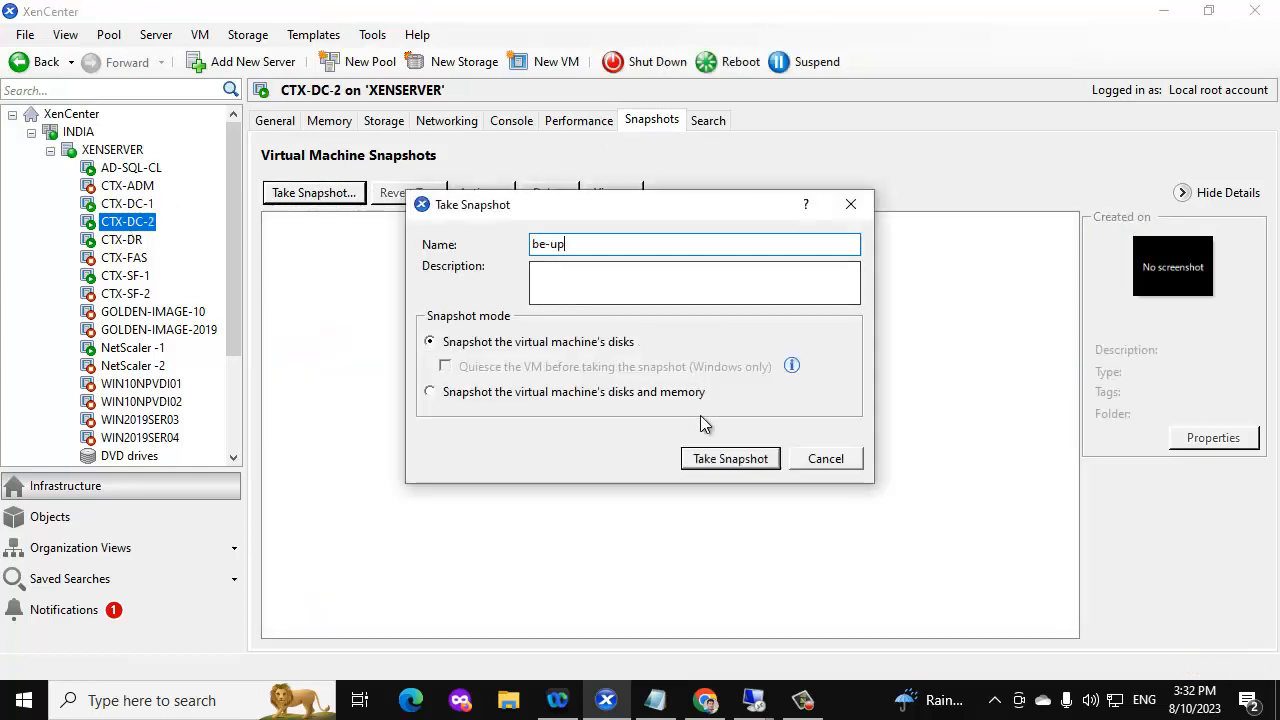
pyautogui.click(731, 460)
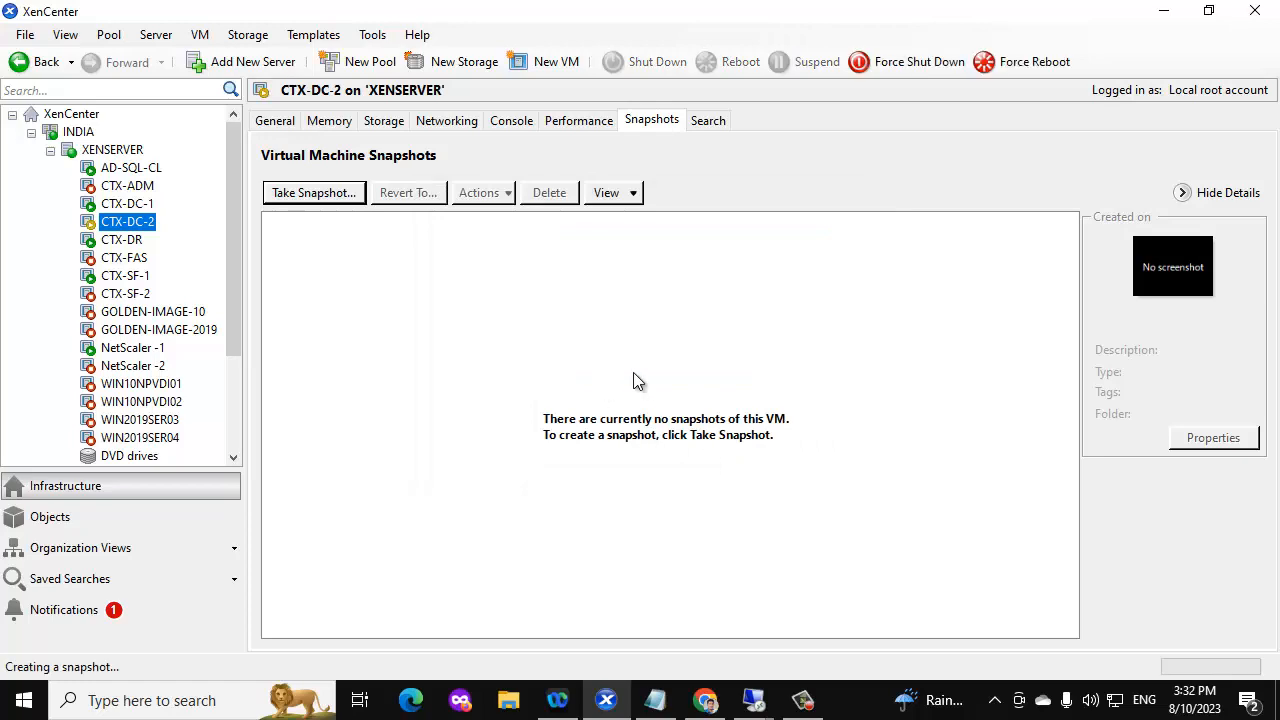
# Glance at the 192.168.1.21 remote session, then check in XenCenter which ISO is loaded in CTX-DC-1's DVD drive
pyautogui.moveTo(754, 700)
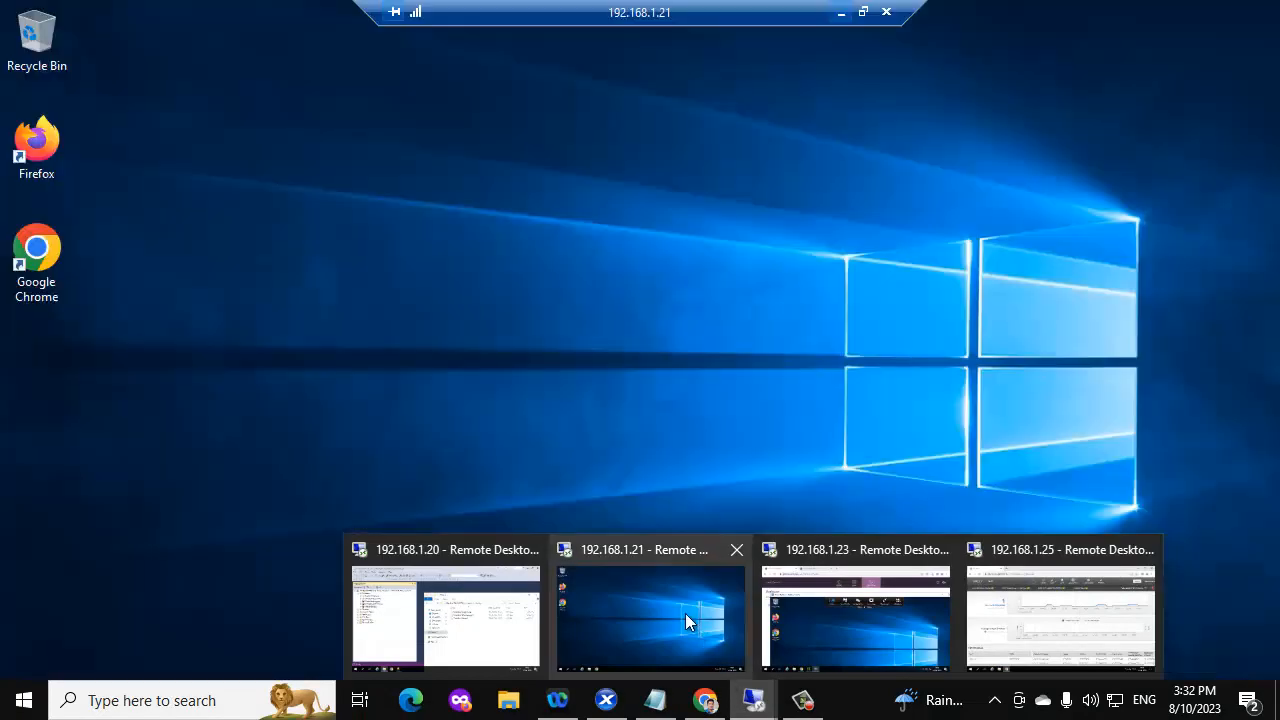
pyautogui.click(685, 613)
pyautogui.click(841, 12)
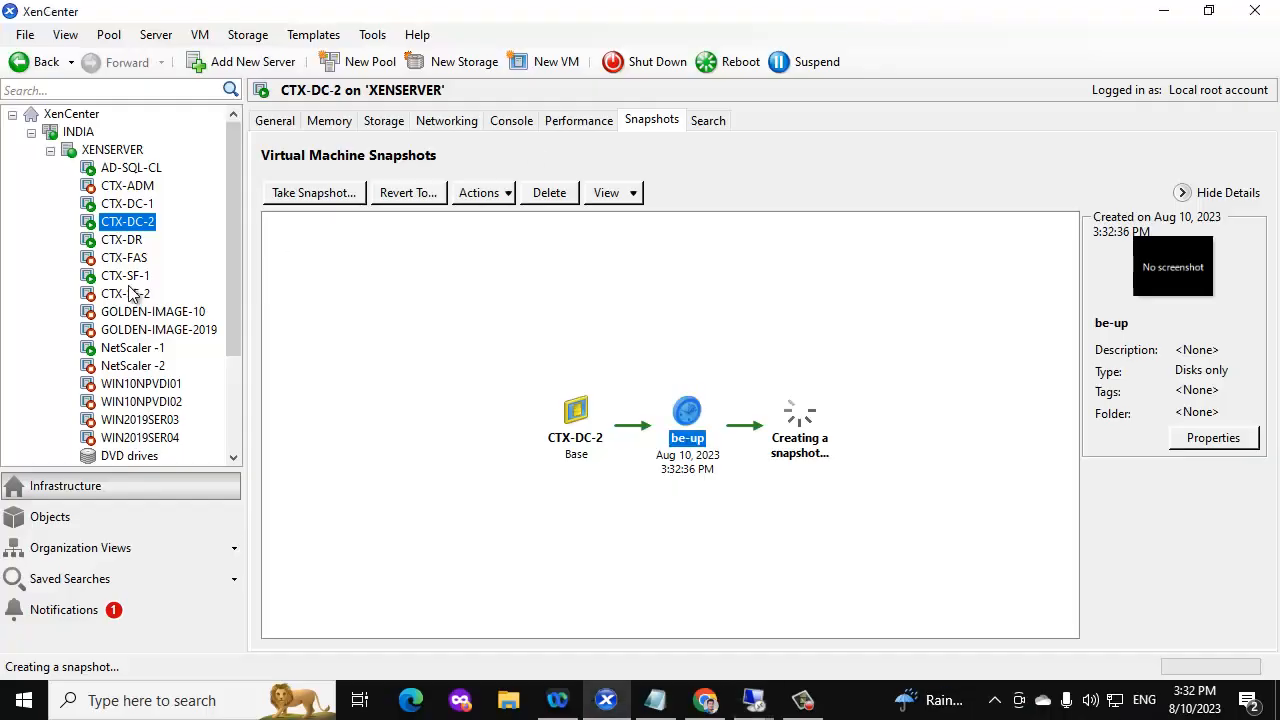
pyautogui.click(128, 204)
pyautogui.click(507, 126)
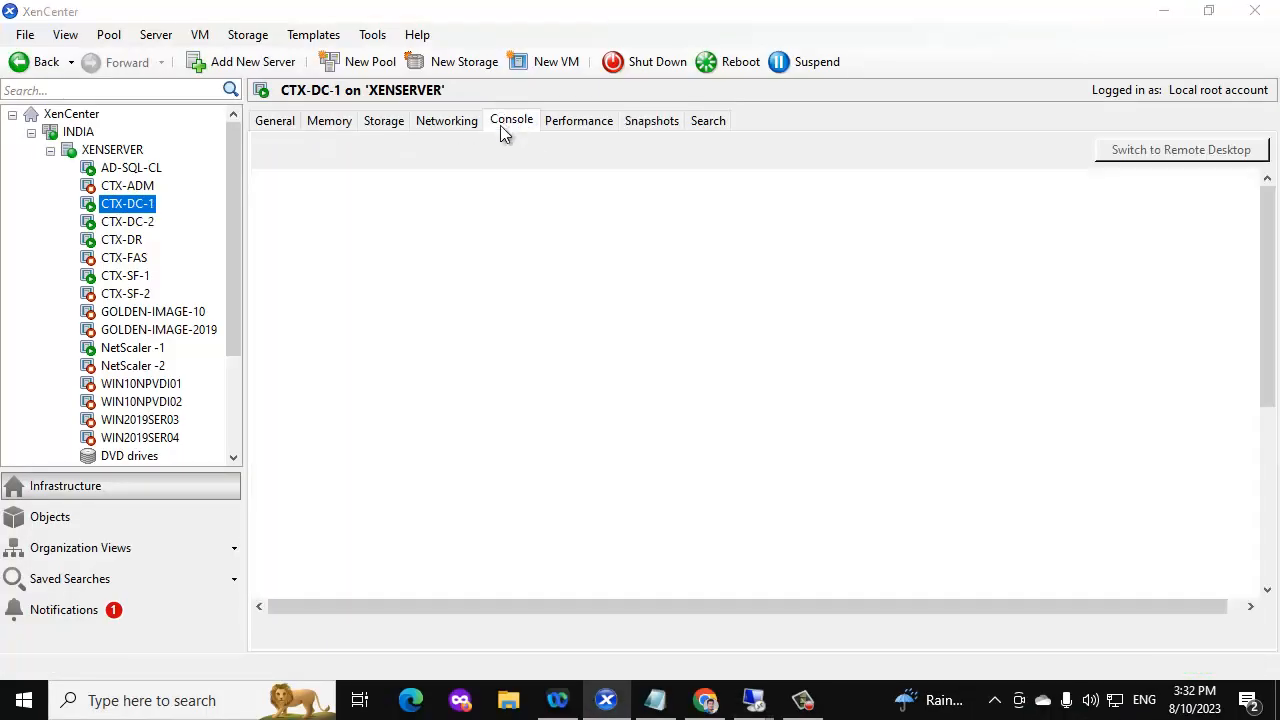
pyautogui.click(982, 647)
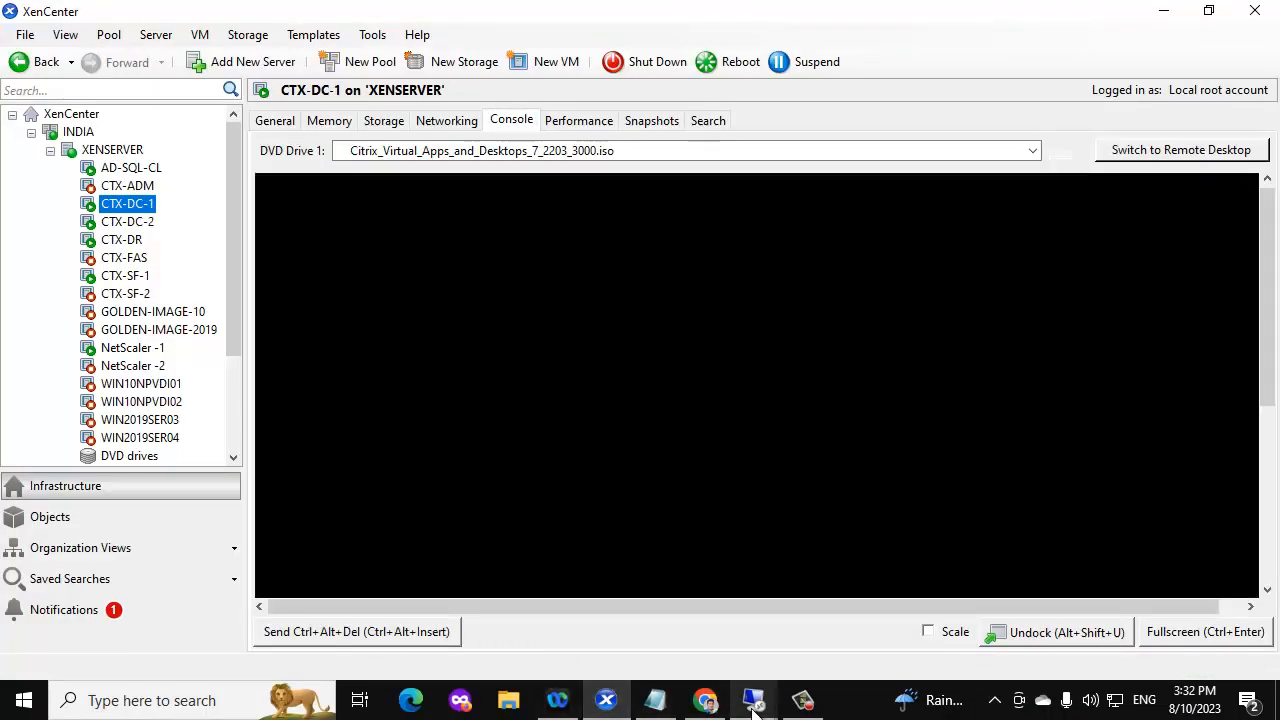
# In the 192.168.1.21 remote session, run appwiz.cpl from a command prompt to check the installed Citrix Virtual Apps and Desktops version
pyautogui.moveTo(753, 700)
pyautogui.click(693, 629)
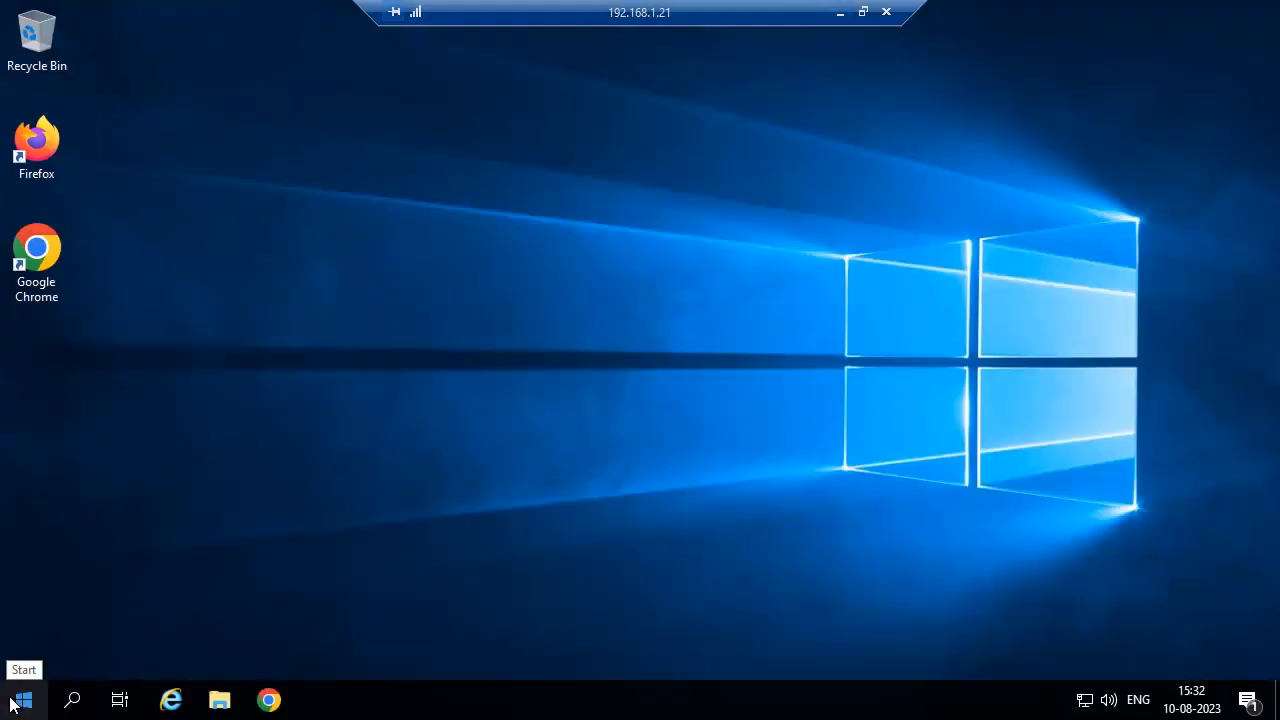
pyautogui.rightClick(12, 705)
pyautogui.click(60, 598)
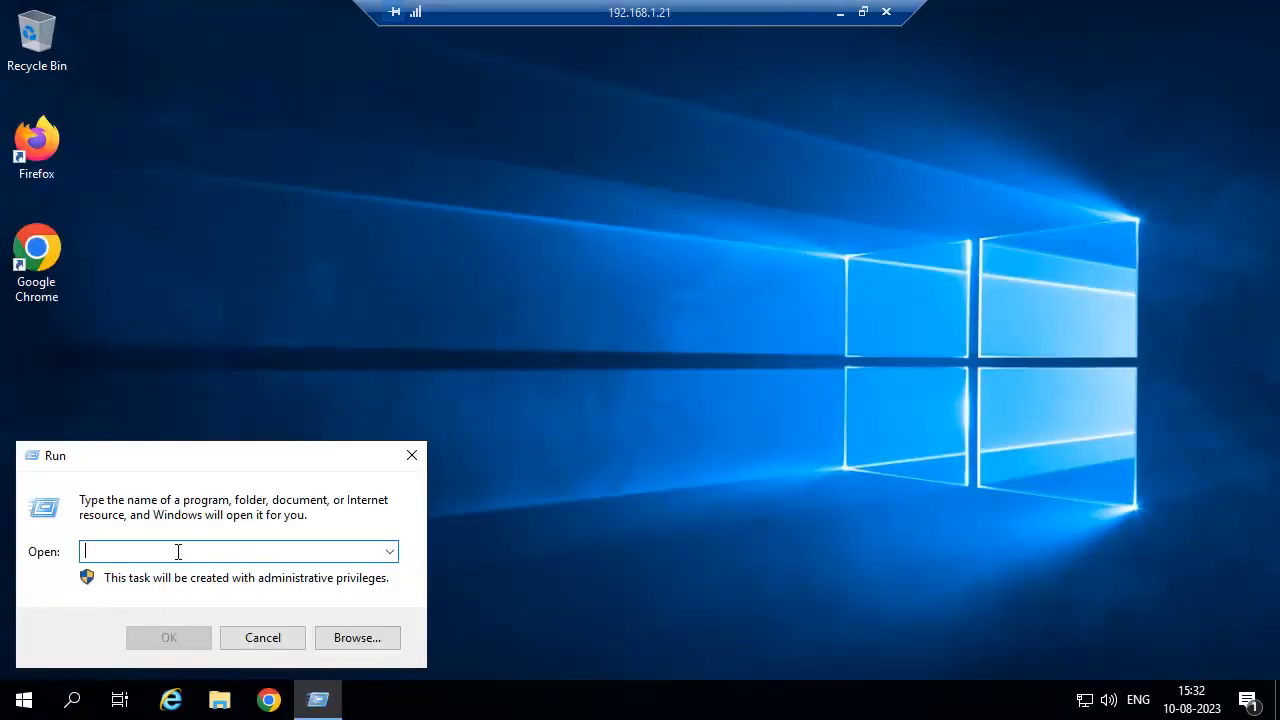
pyautogui.write('cmd')
pyautogui.press('Return')
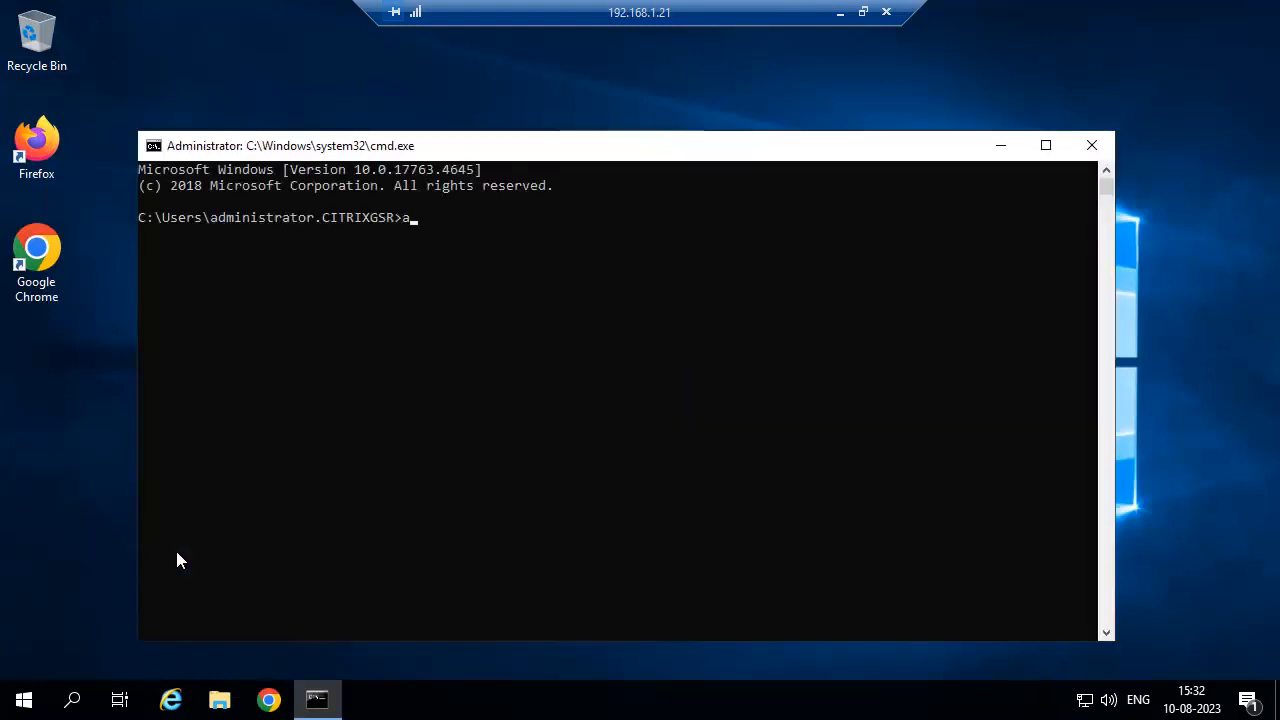
pyautogui.write('appwiz.cpl')
pyautogui.press('Return')
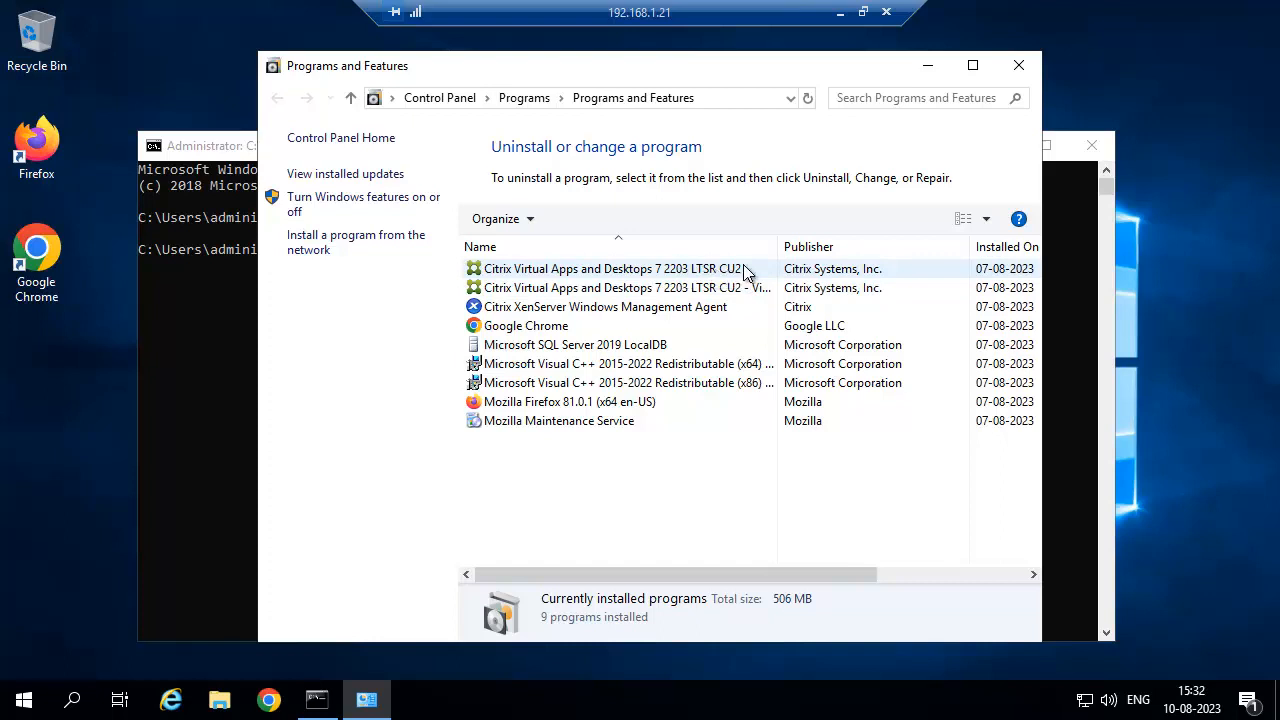
pyautogui.click(1018, 66)
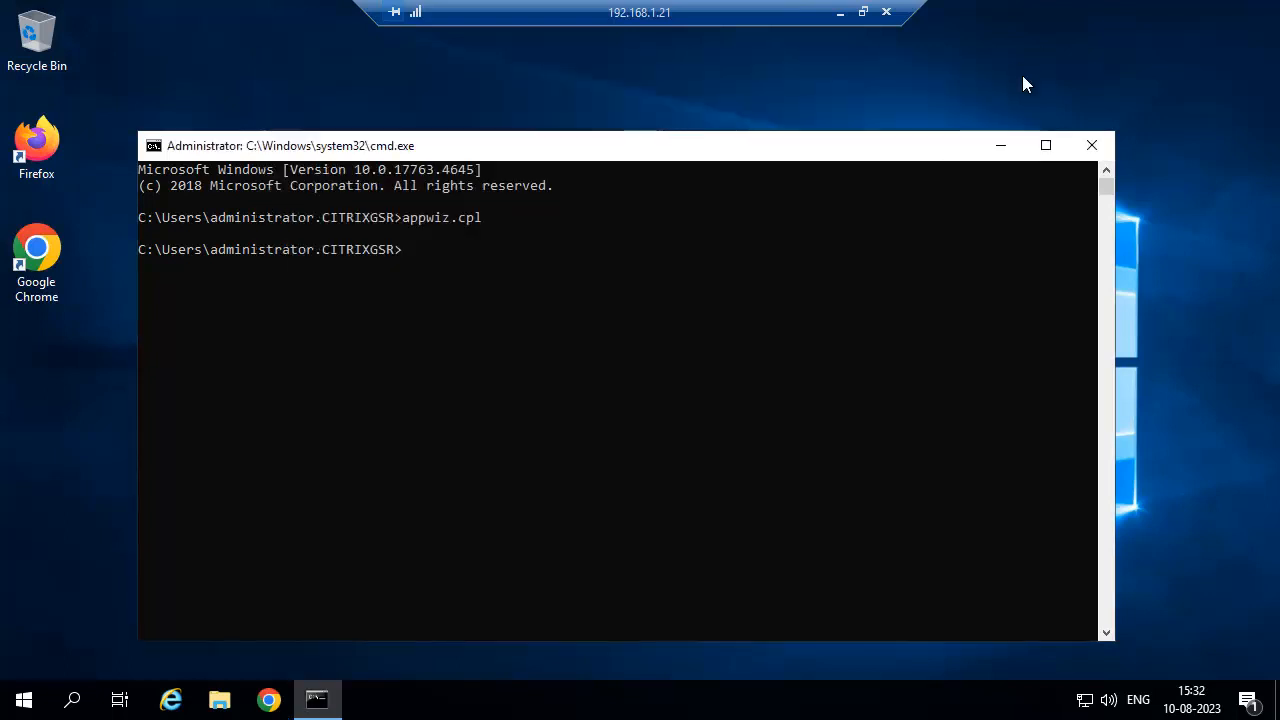
pyautogui.click(1004, 146)
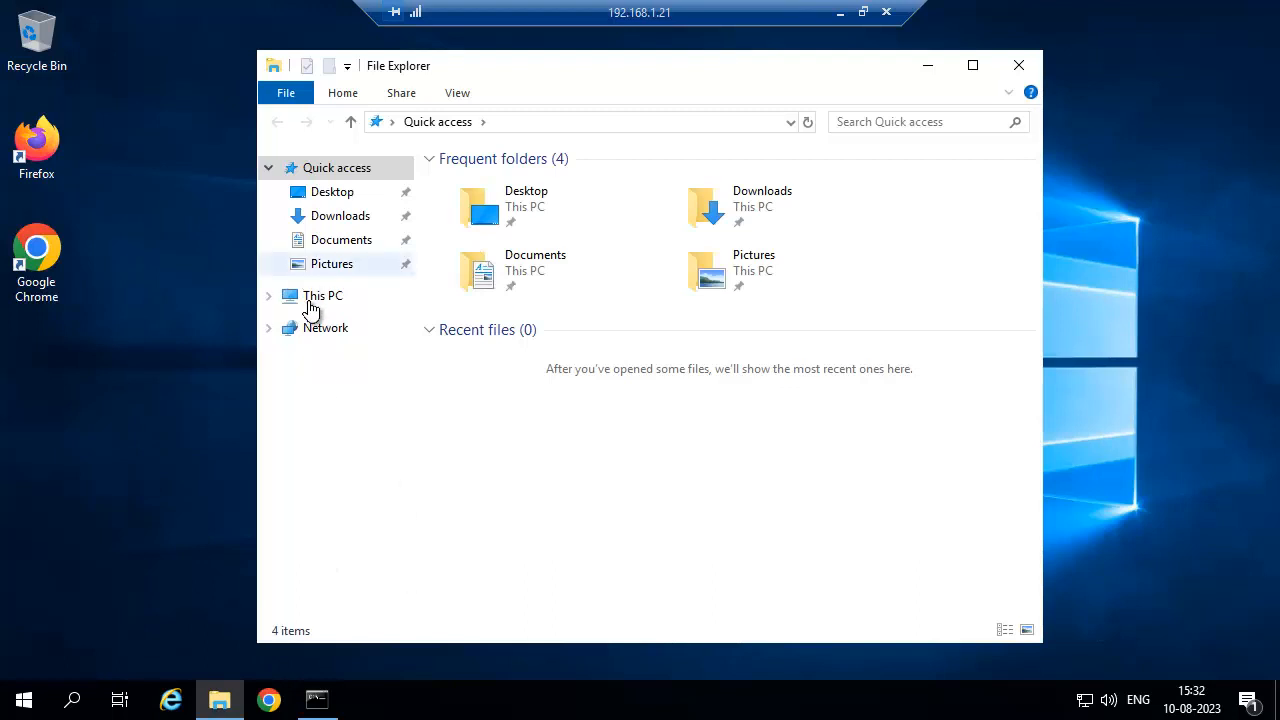
# Launch the Citrix Virtual Apps and Desktops installer from the CVAD 2203_3000 CD drive (D:) and close the This PC window
pyautogui.click(310, 301)
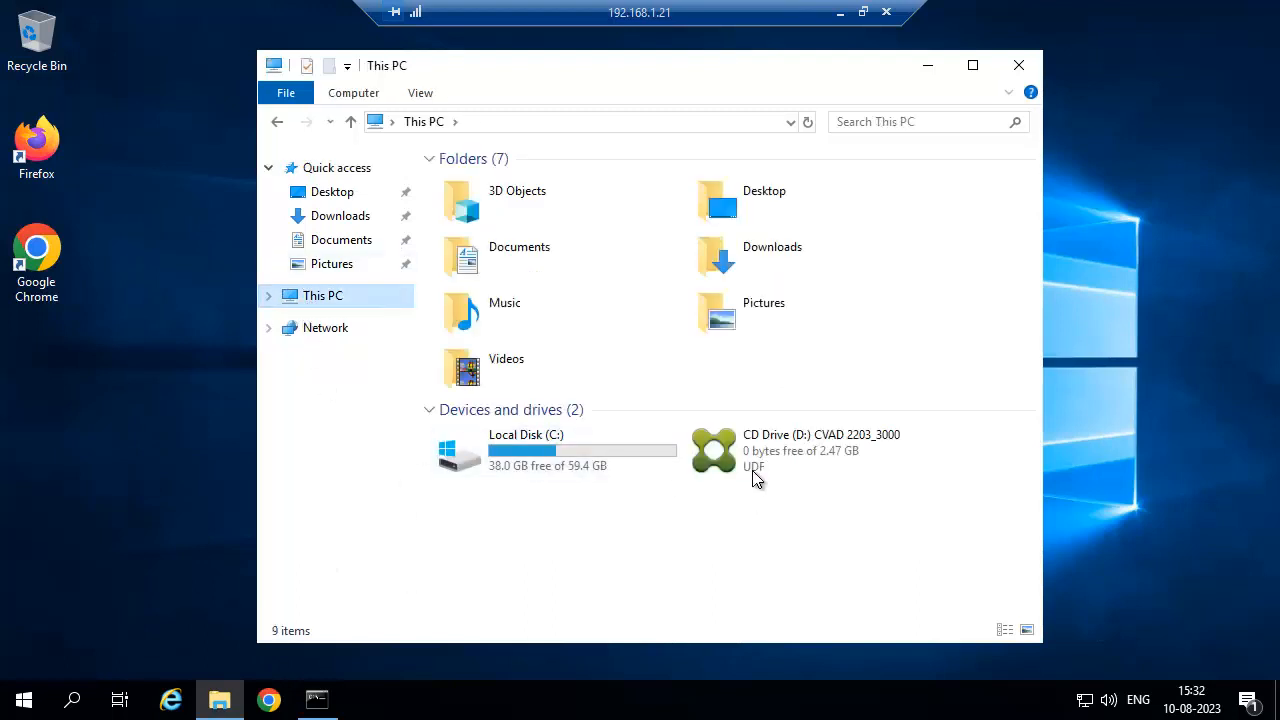
pyautogui.doubleClick(758, 472)
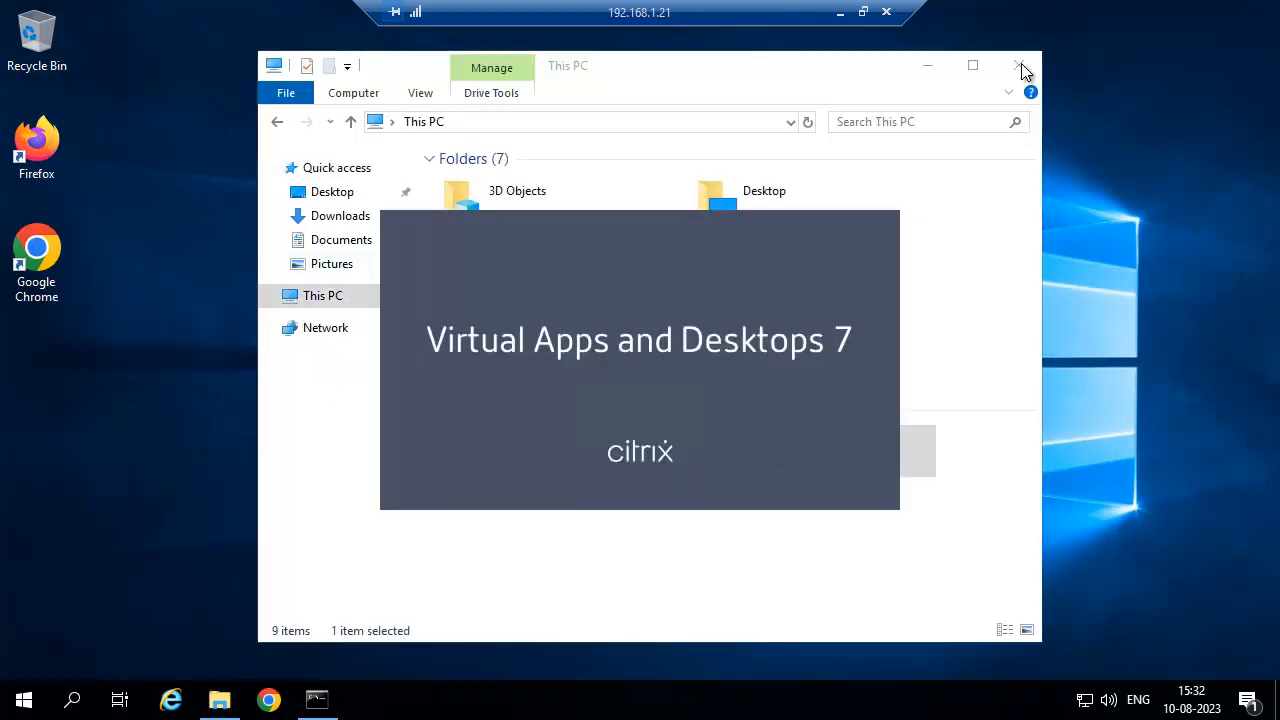
pyautogui.click(1019, 66)
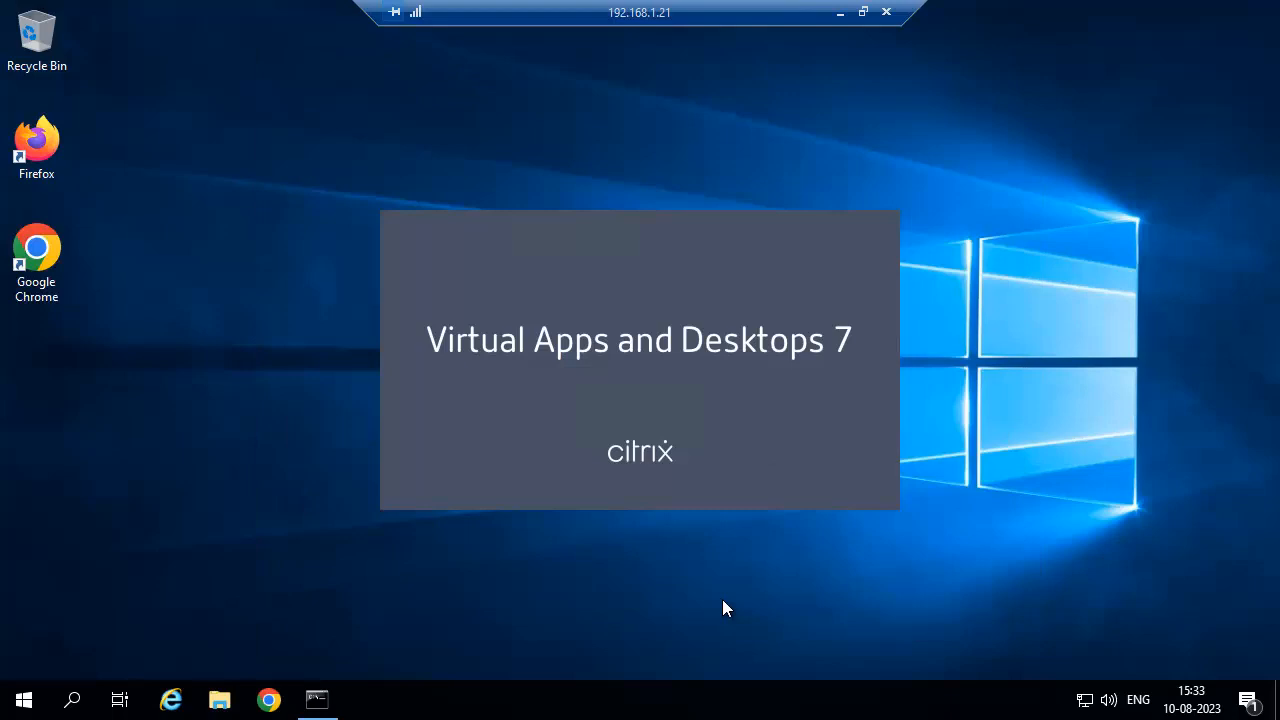
pyautogui.click(840, 14)
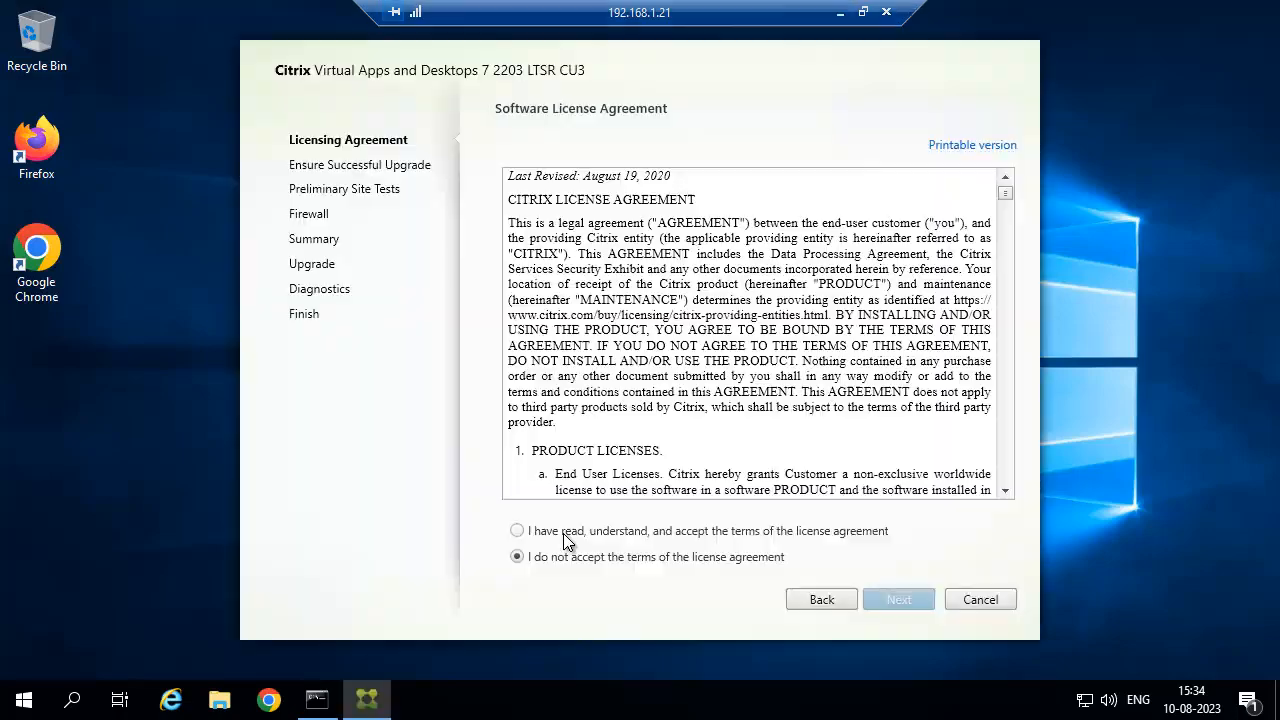
# Accept the license agreement, confirm readiness to continue the upgrade and proceed to the preliminary site tests, dismissing the dialog
pyautogui.click(563, 533)
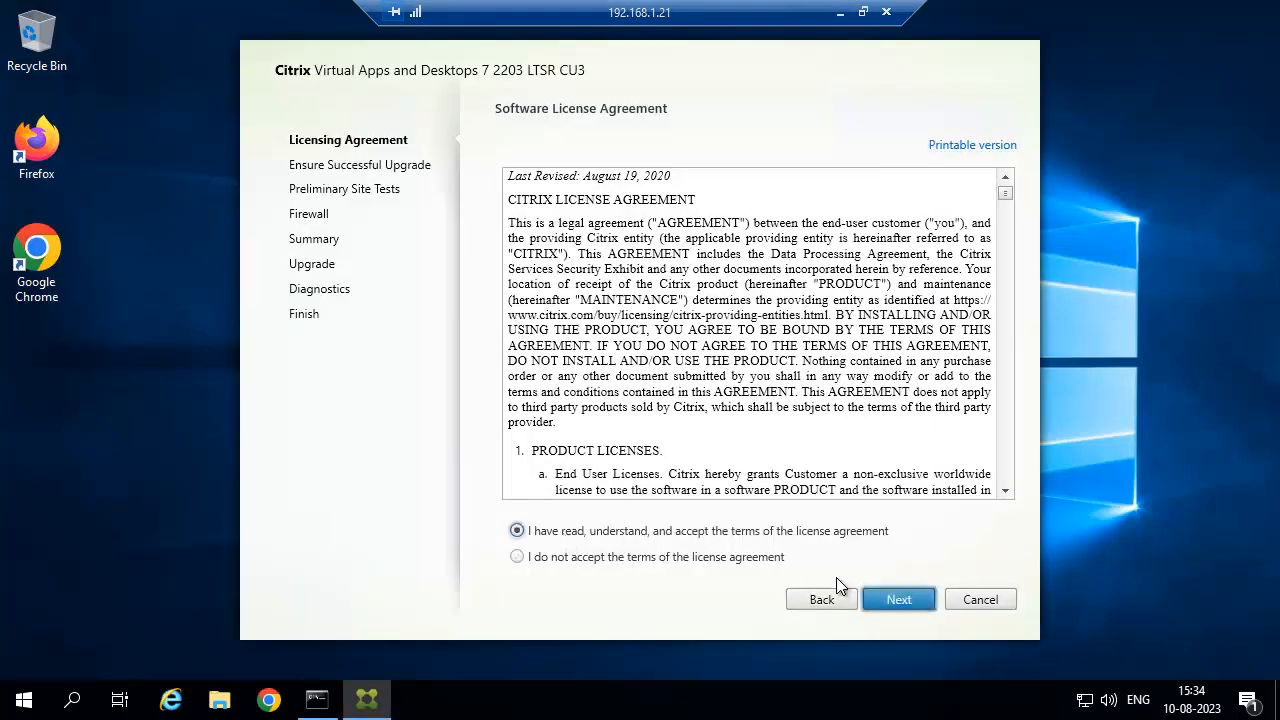
pyautogui.click(916, 602)
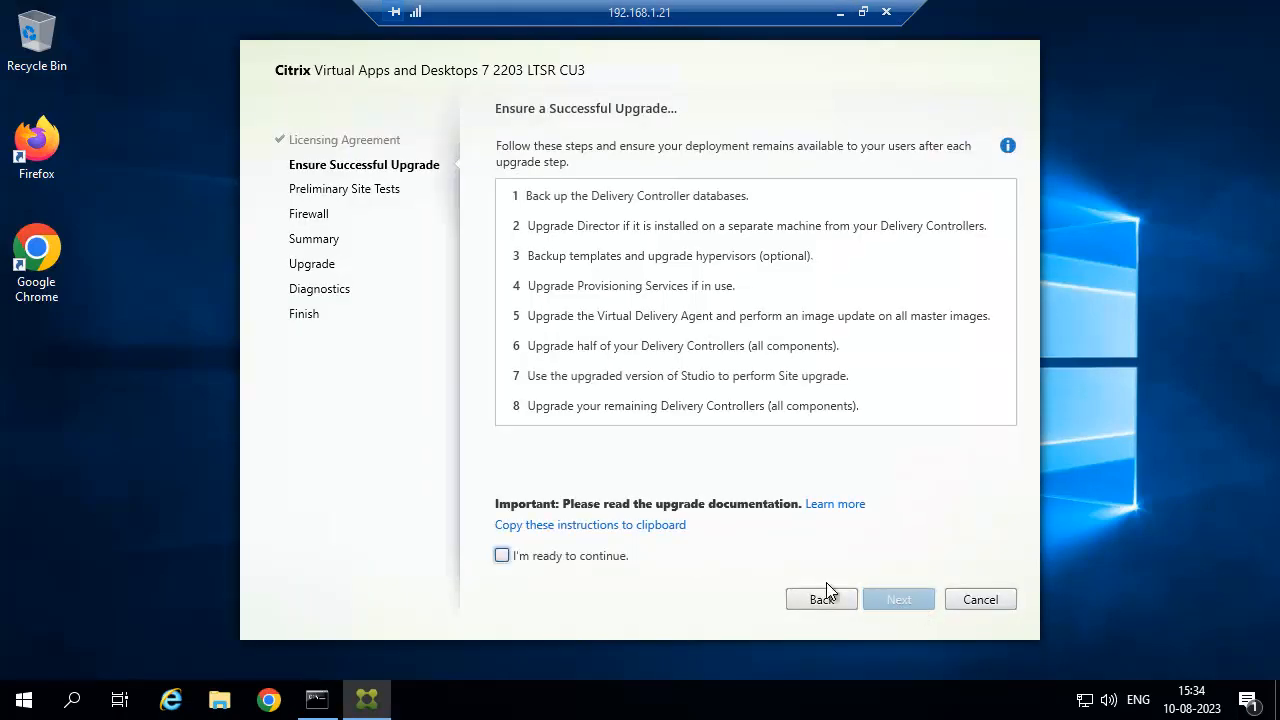
pyautogui.click(600, 558)
pyautogui.click(883, 601)
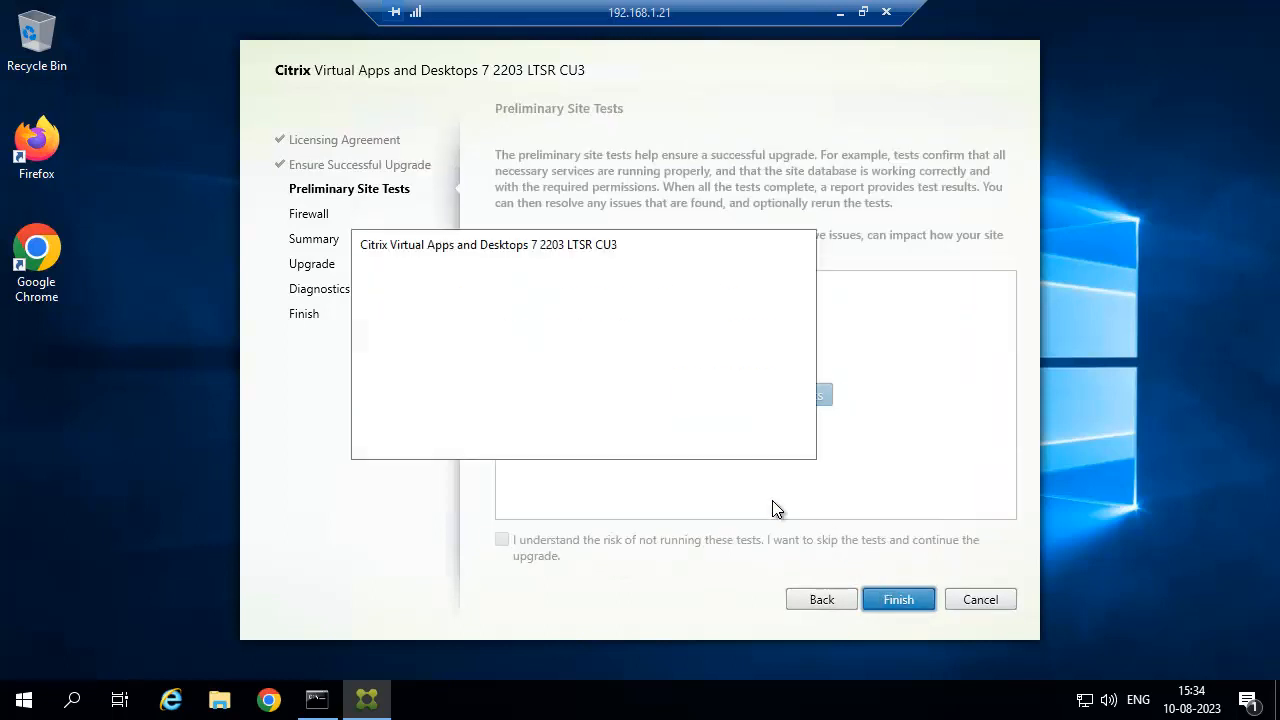
pyautogui.click(763, 438)
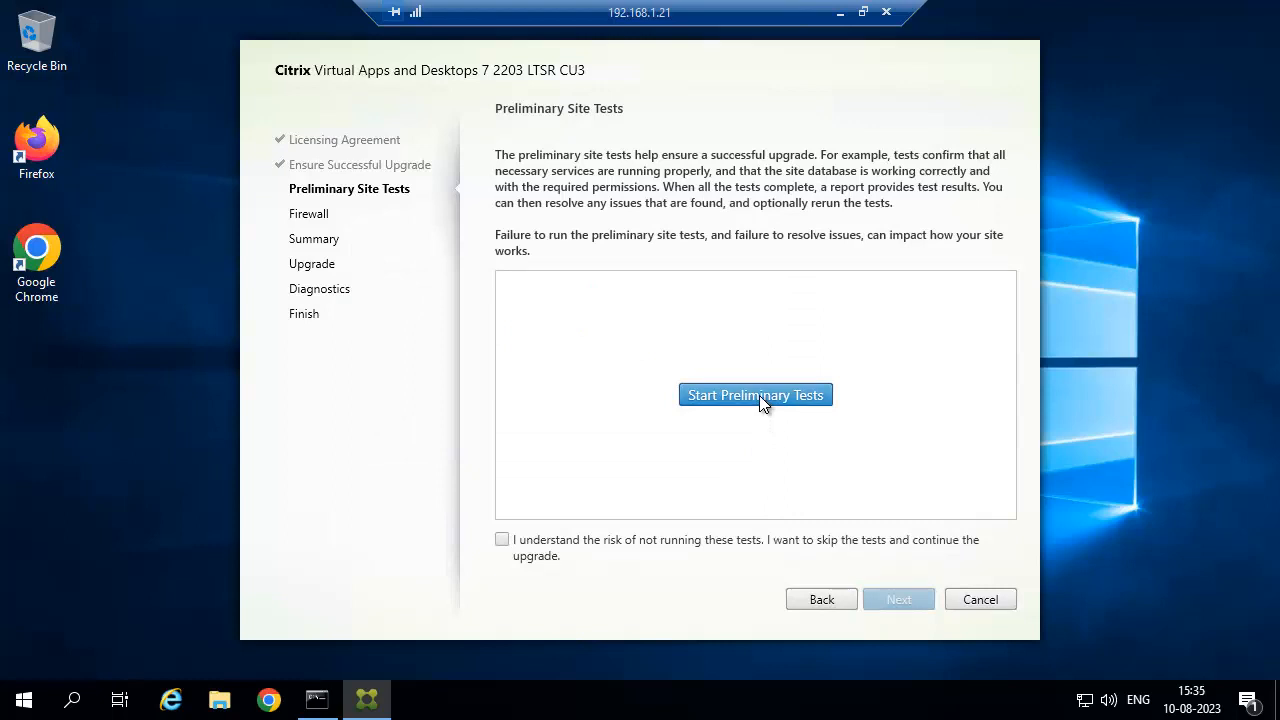
# Run the preliminary site tests and continue to the upgrade summary with firewall rules configured automatically
pyautogui.click(759, 396)
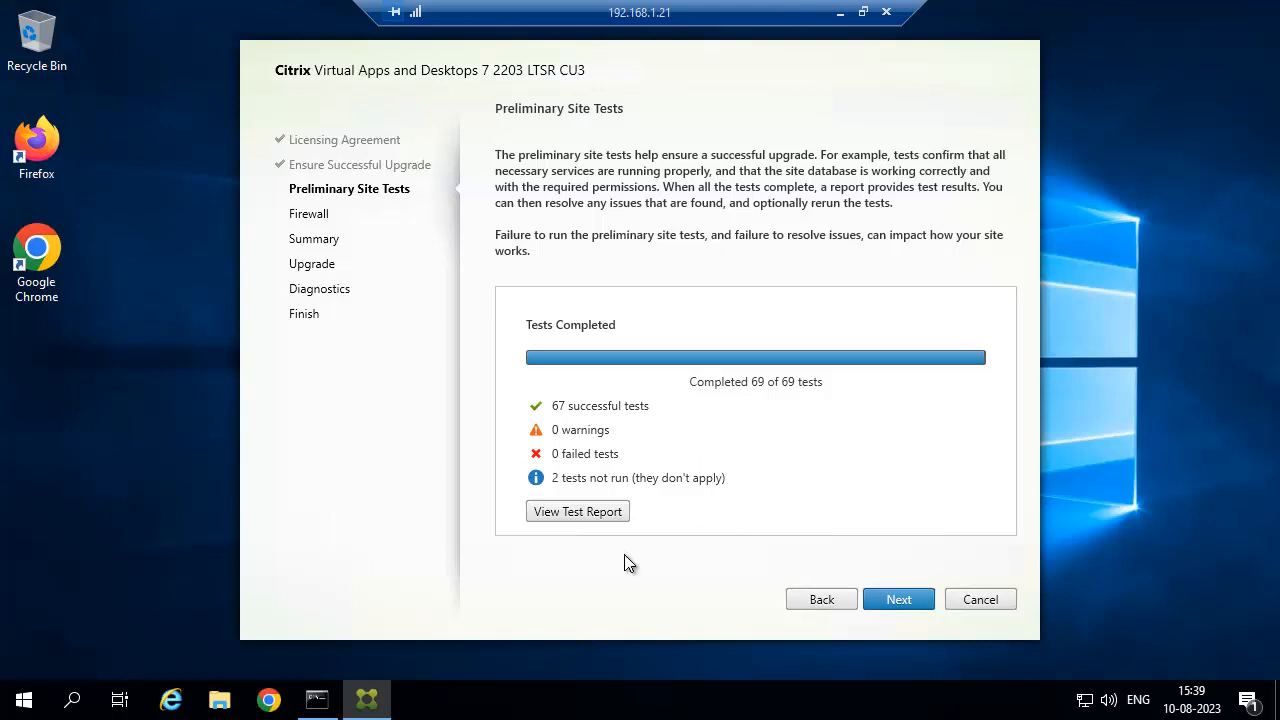
pyautogui.click(899, 602)
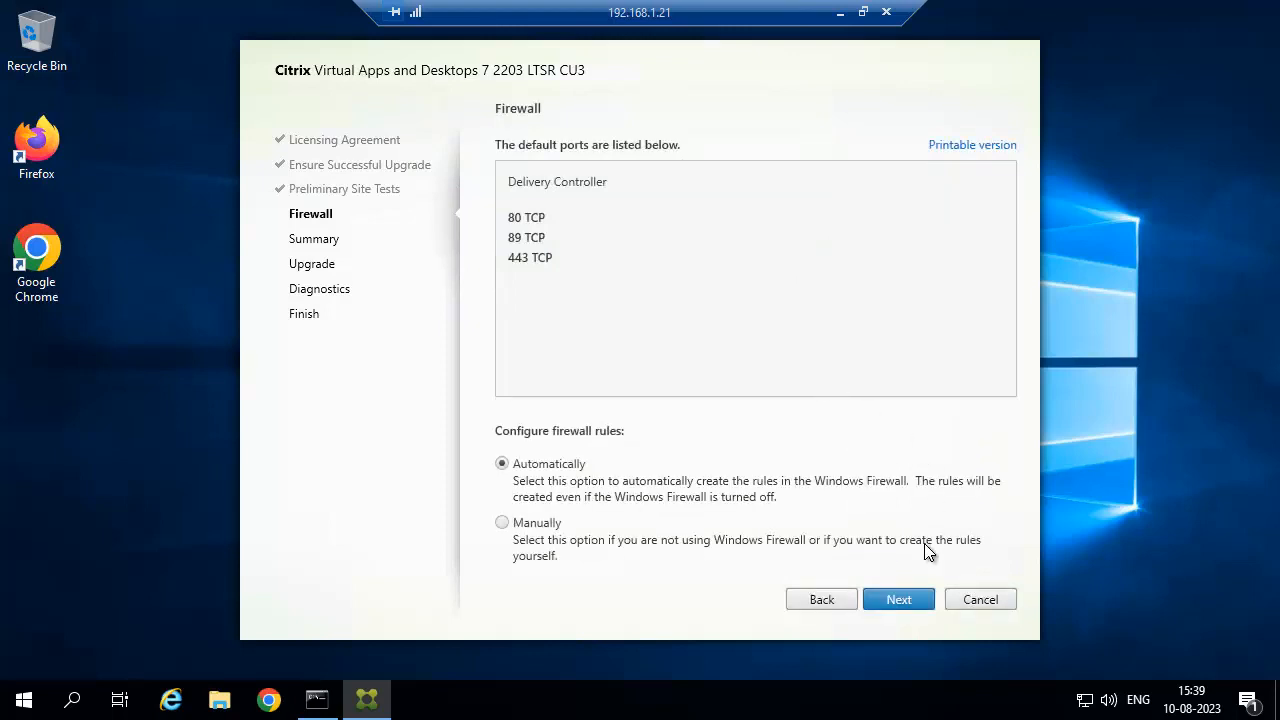
pyautogui.click(899, 600)
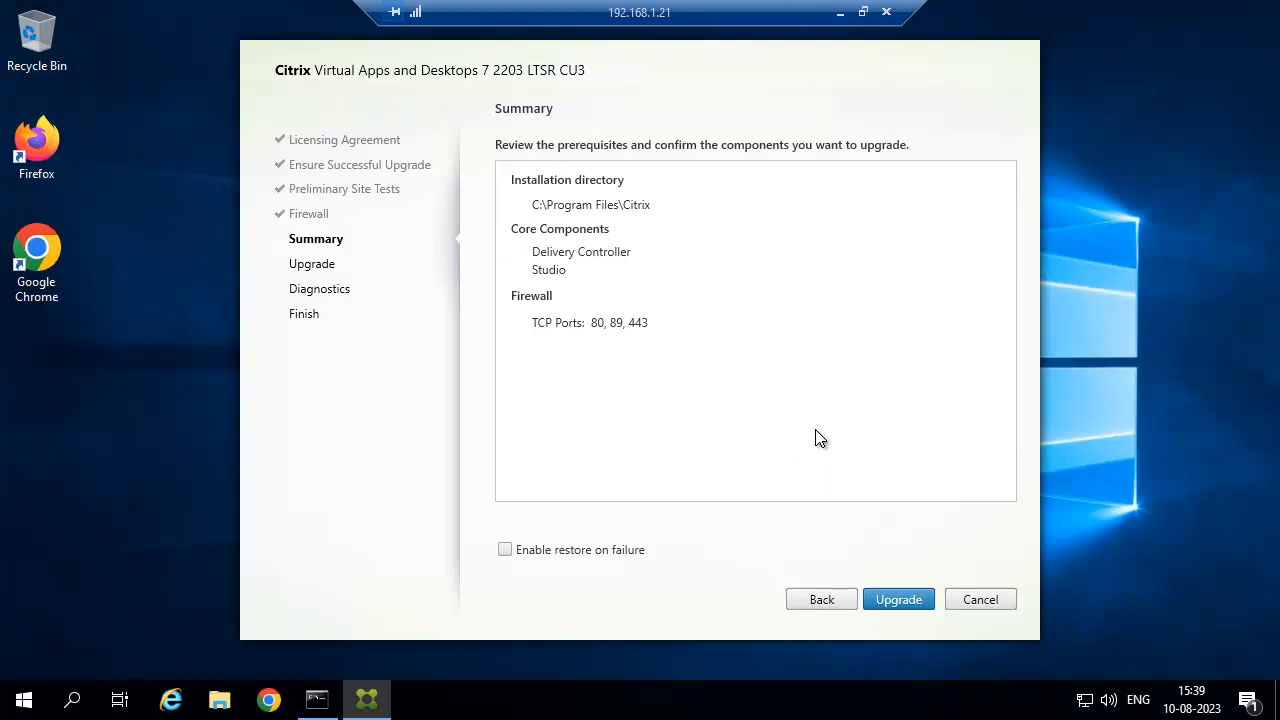
# Enable restore on failure and start the upgrade of the Delivery Controller and Studio, accepting that it cannot be cancelled
pyautogui.click(506, 550)
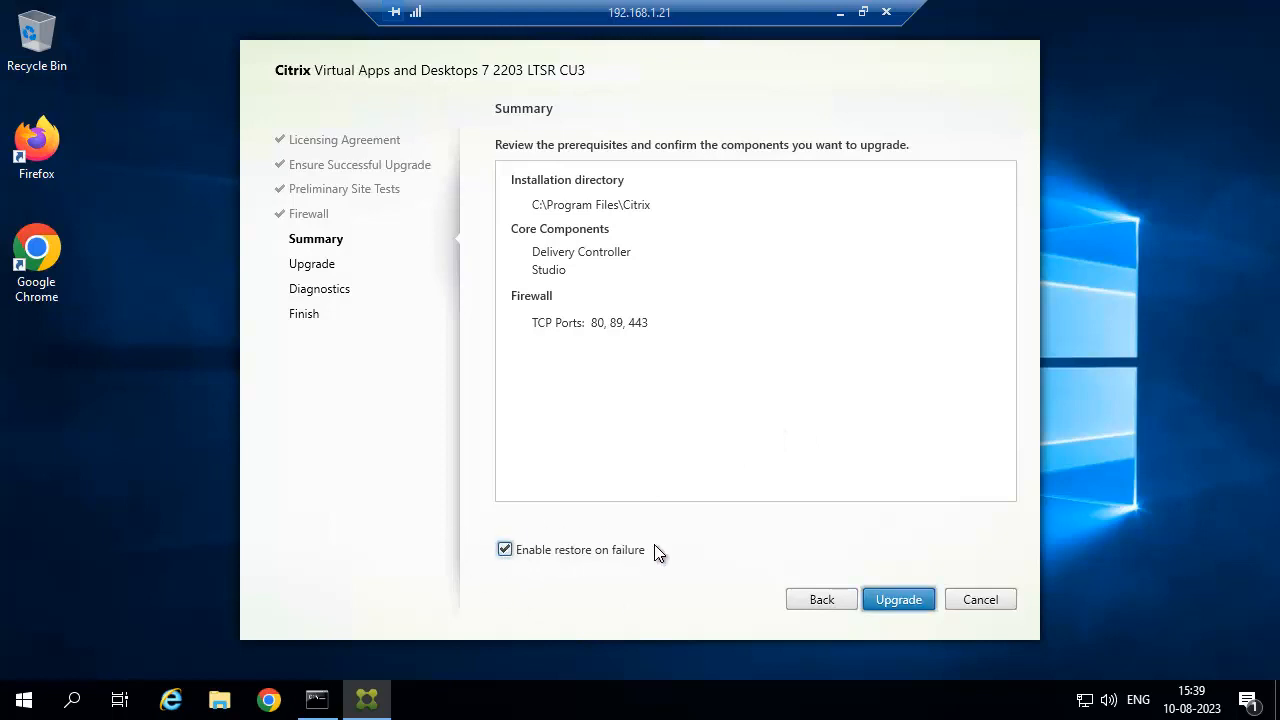
pyautogui.click(898, 599)
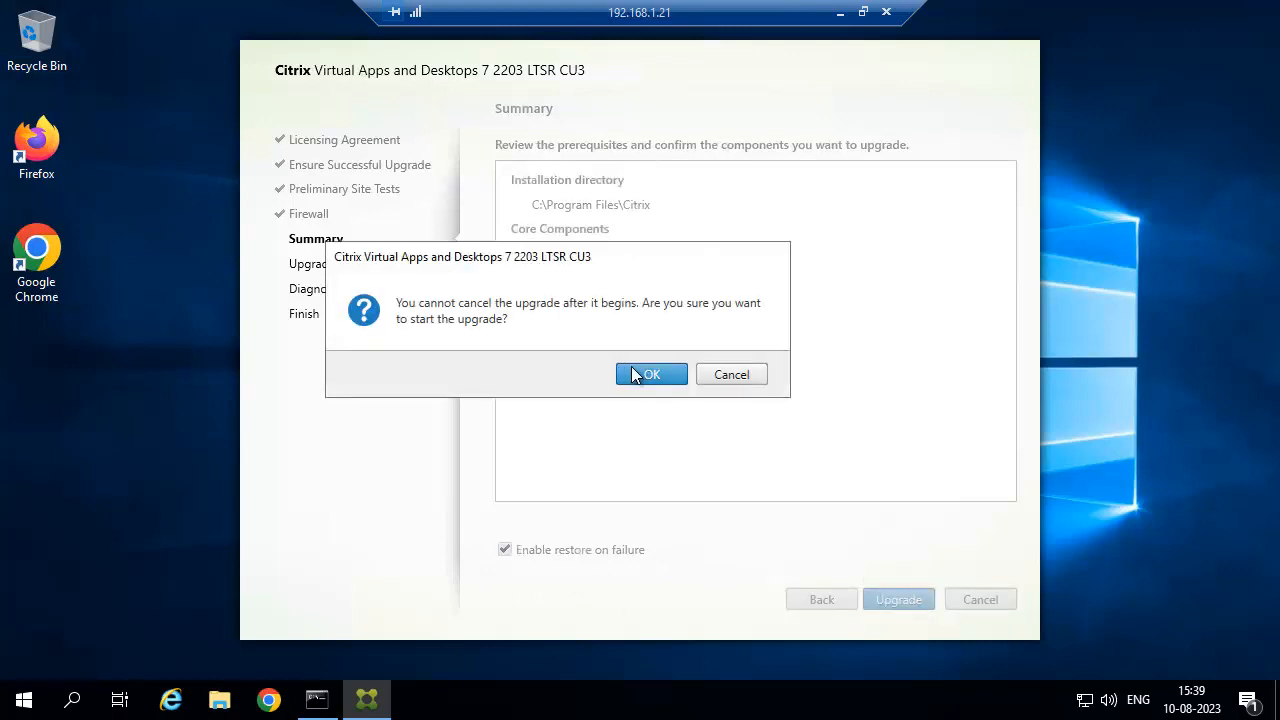
pyautogui.click(633, 373)
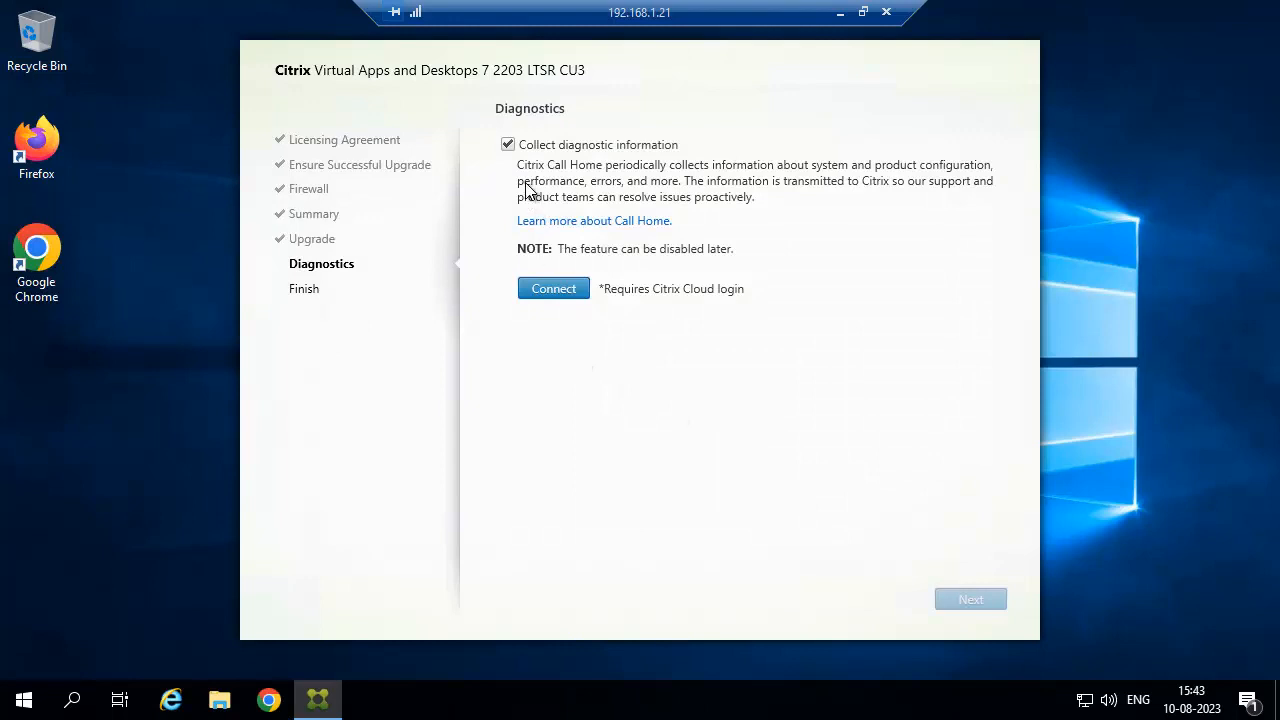
# Turn off collecting diagnostic information and finish the installation with Launch Studio enabled
pyautogui.click(508, 144)
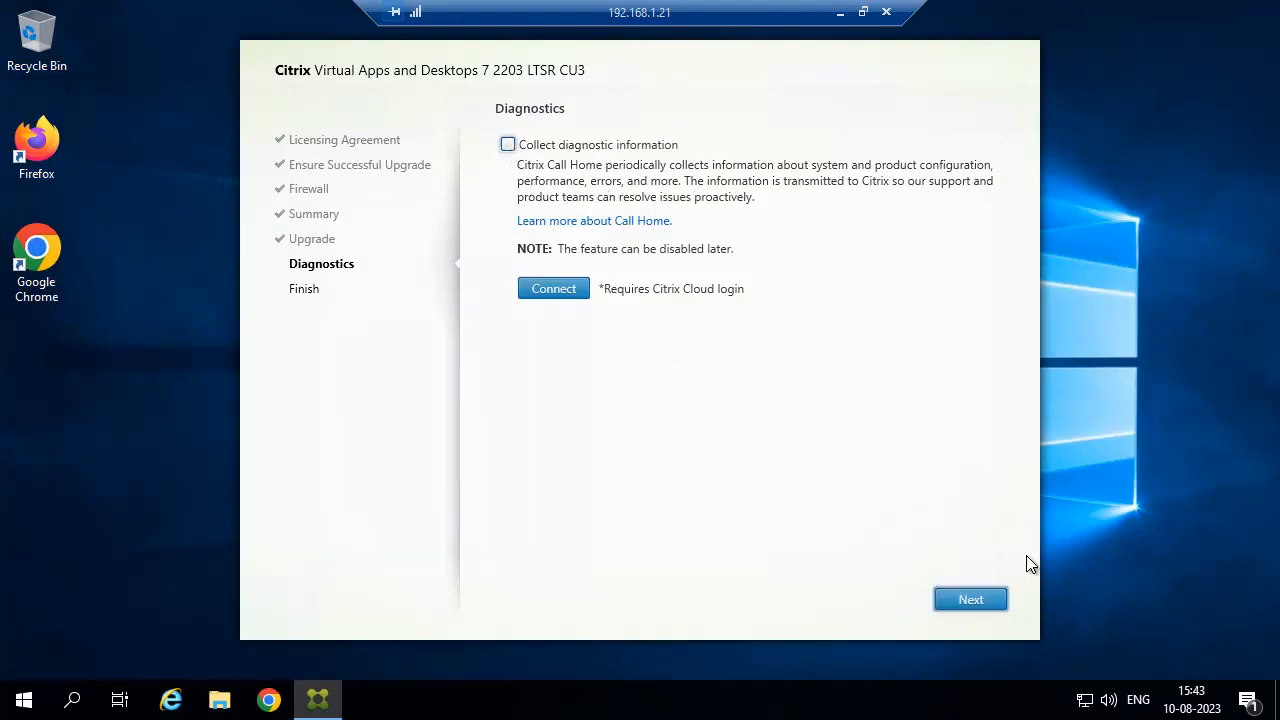
pyautogui.click(973, 597)
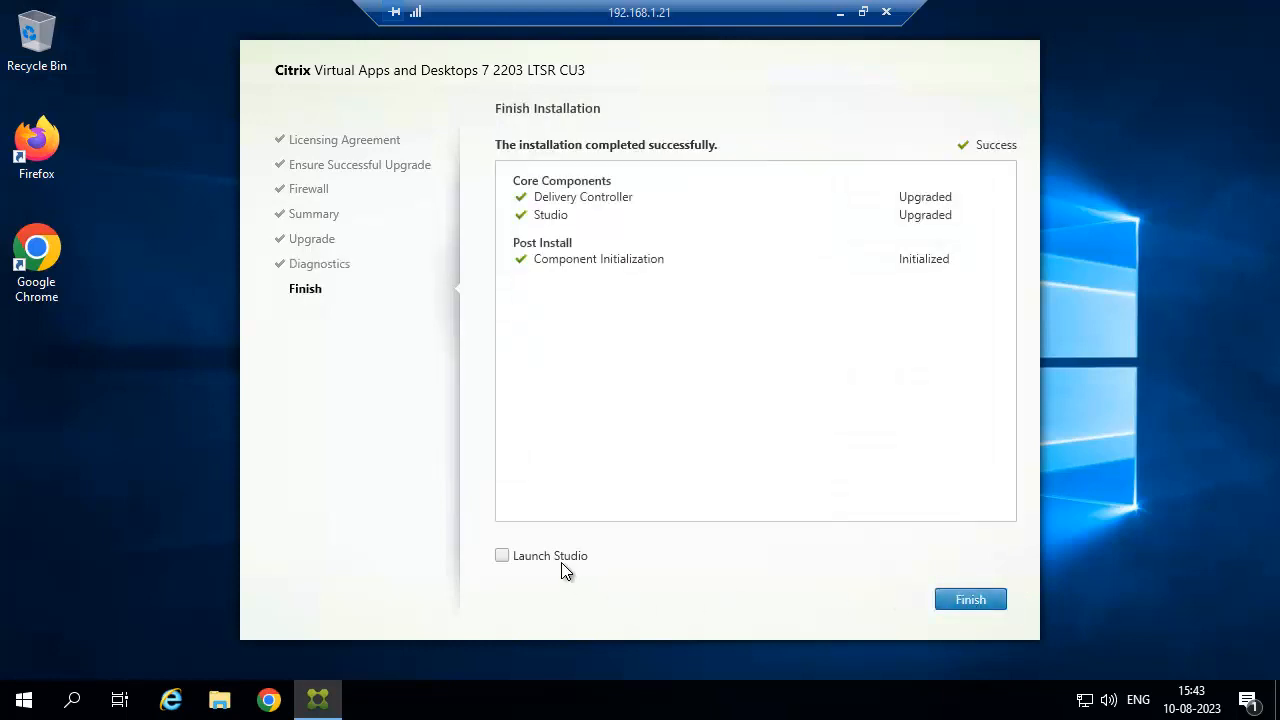
pyautogui.click(562, 558)
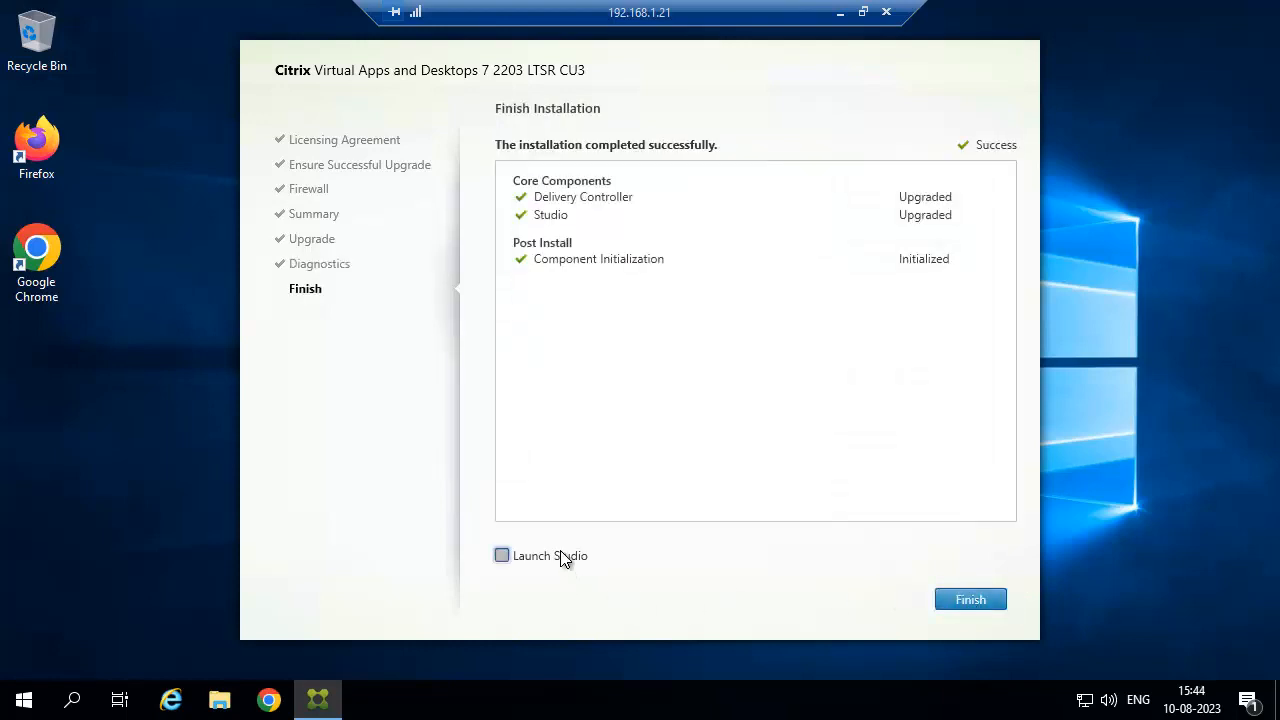
pyautogui.click(966, 599)
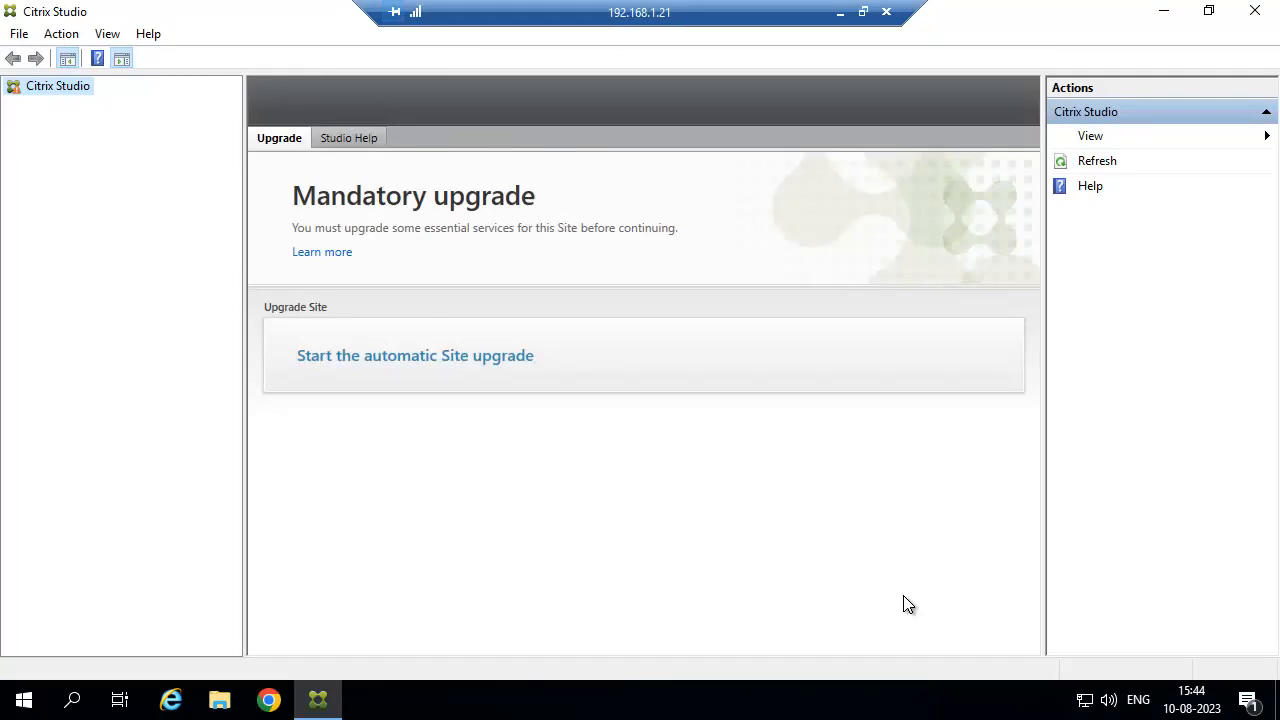
# Run the automatic Site upgrade in Citrix Studio and check the Studio version in its About information
pyautogui.click(379, 356)
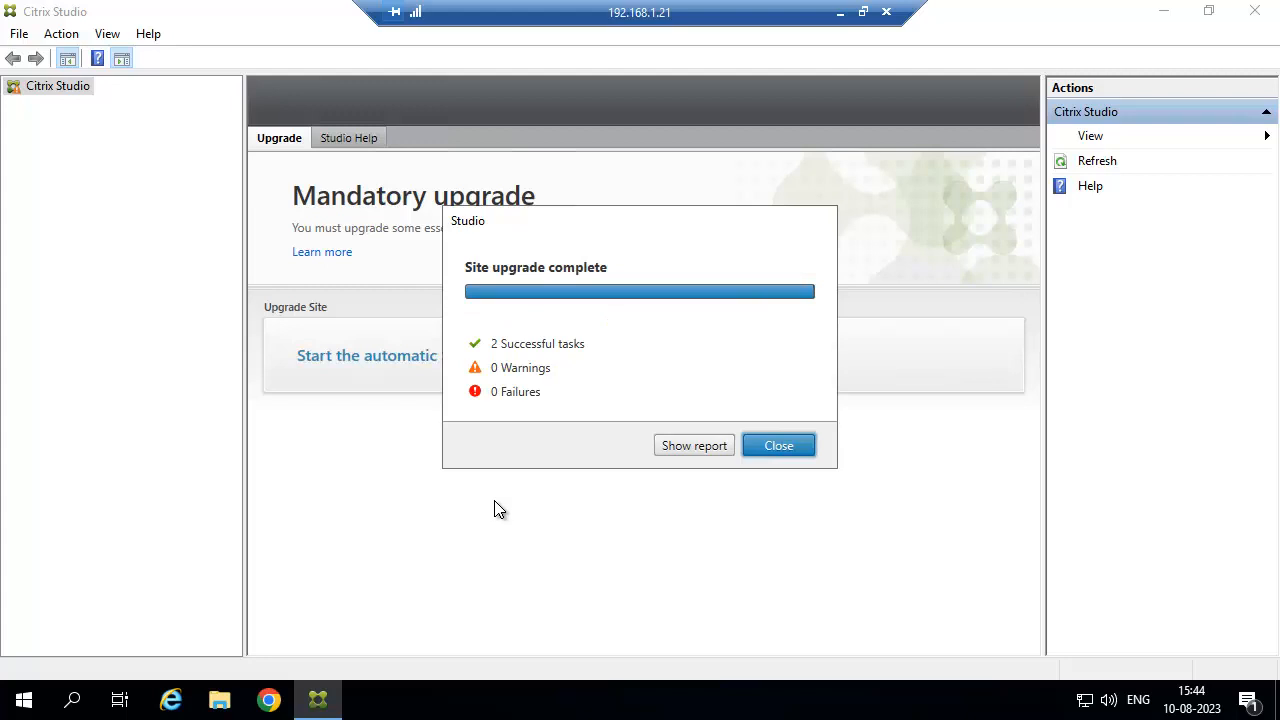
pyautogui.click(779, 447)
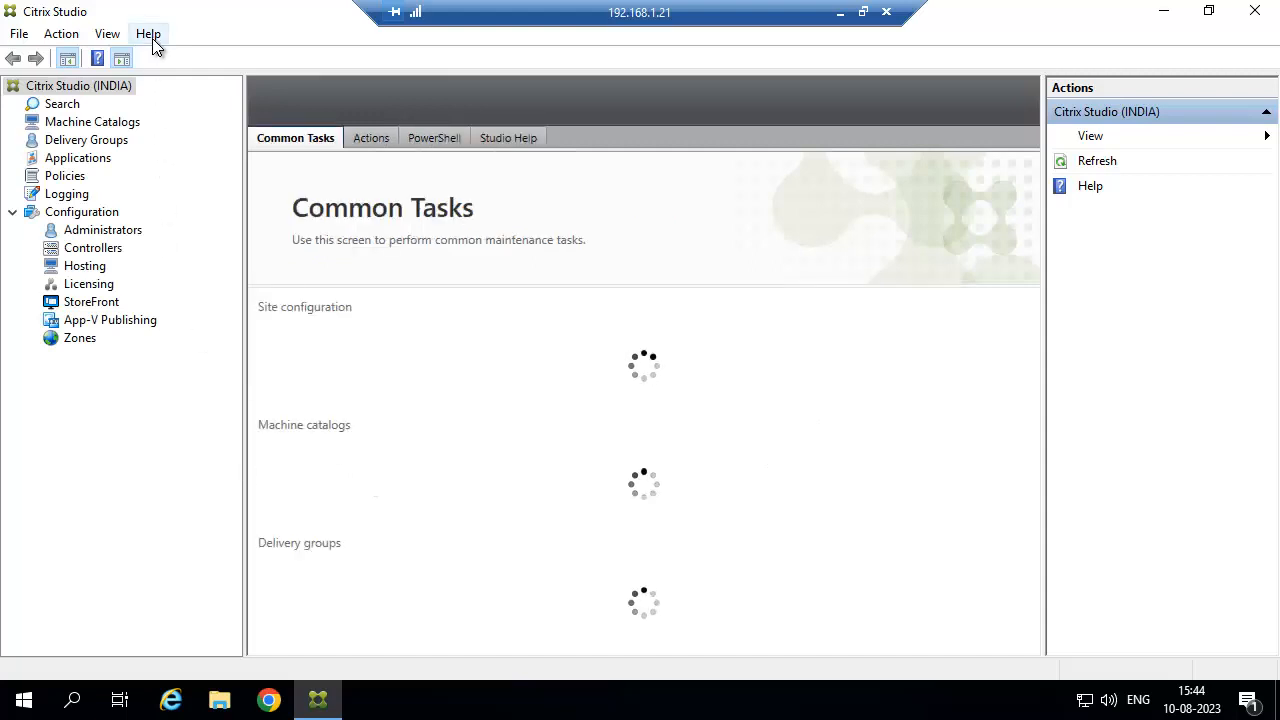
pyautogui.click(149, 34)
pyautogui.click(202, 136)
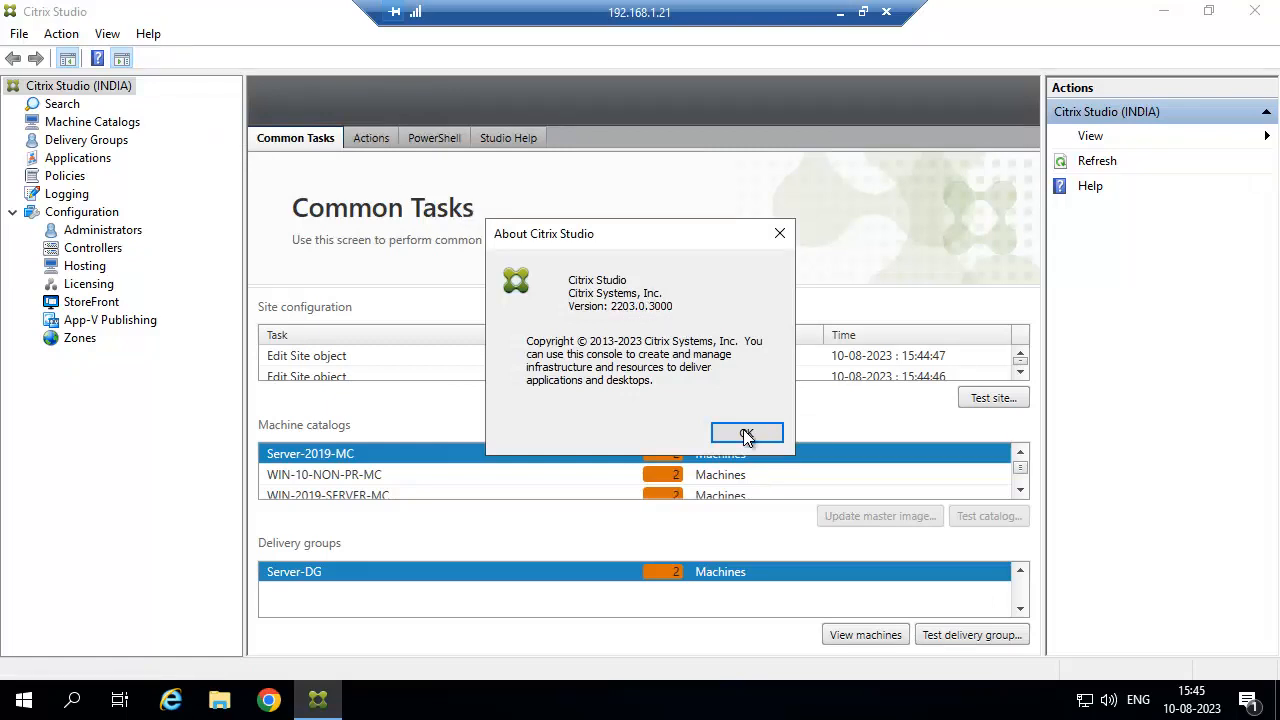
pyautogui.click(744, 433)
# Run appwiz.cpl from a command prompt to check the product version of Citrix Virtual Apps and Desktops 7 2203 LTSR CU3, minimizing both windows
pyautogui.rightClick(24, 700)
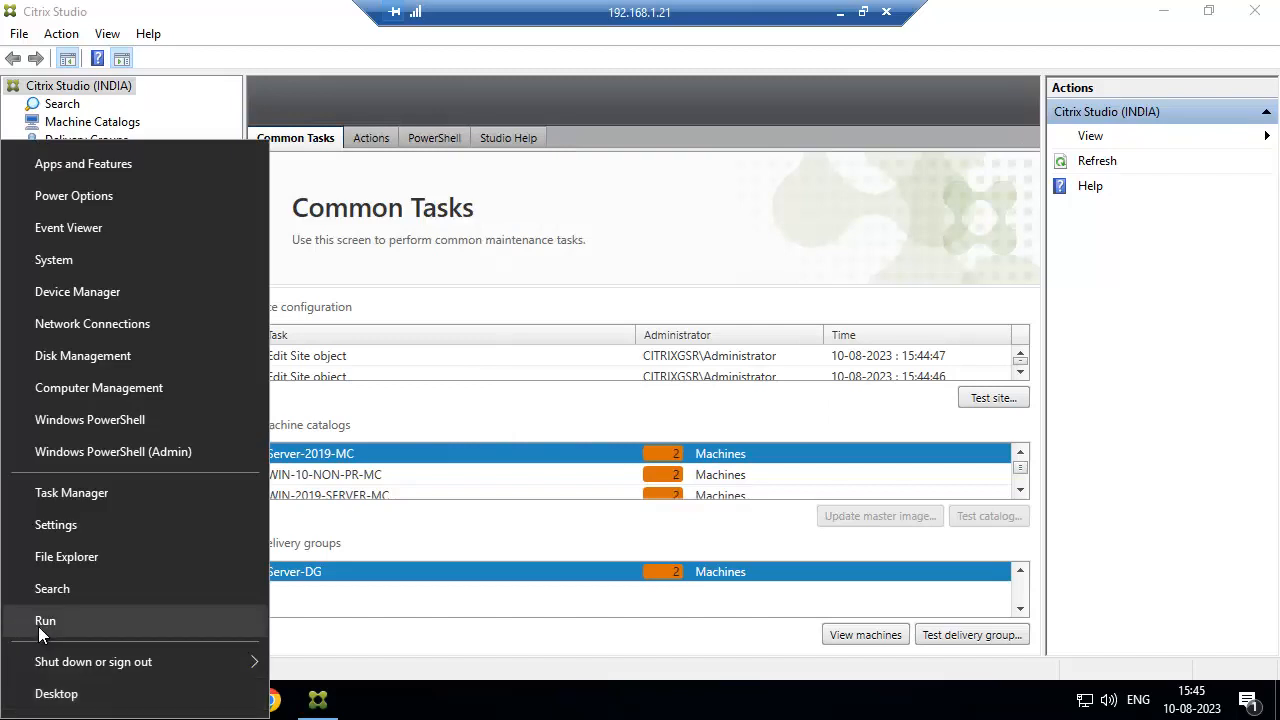
pyautogui.click(45, 621)
pyautogui.write('cmd')
pyautogui.press('Return')
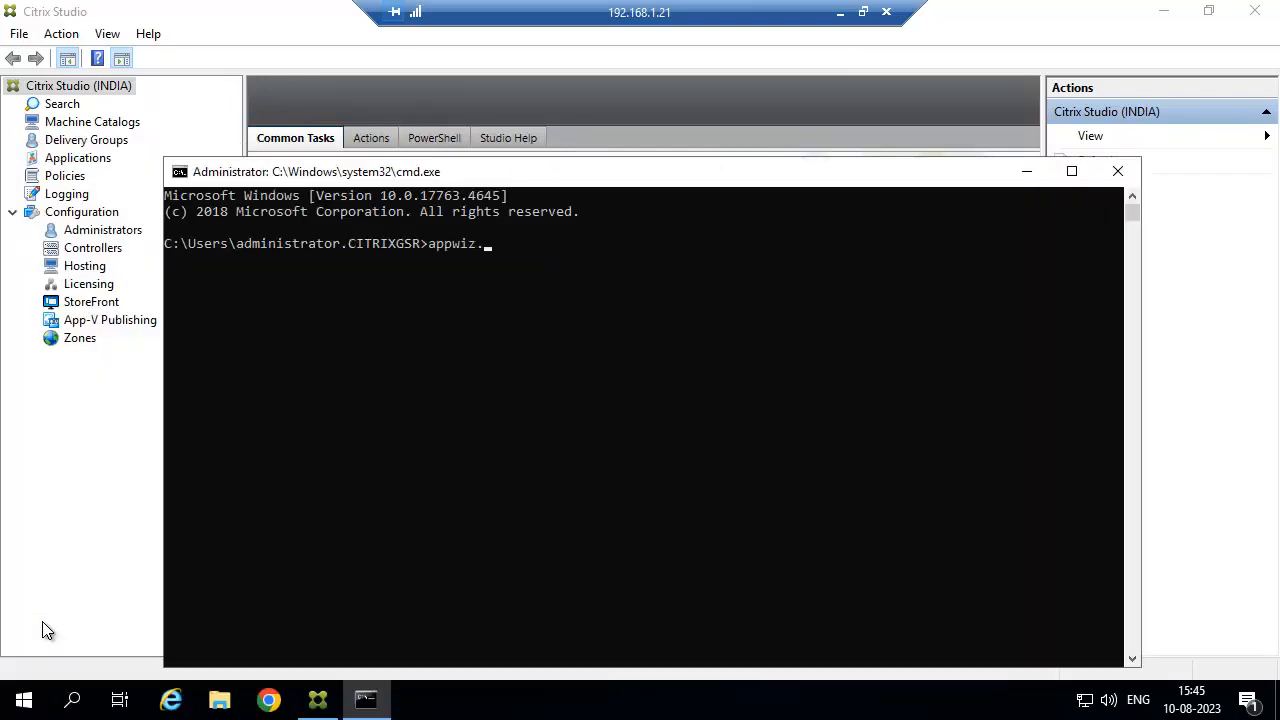
pyautogui.write('appwiz.cpl')
pyautogui.press('Return')
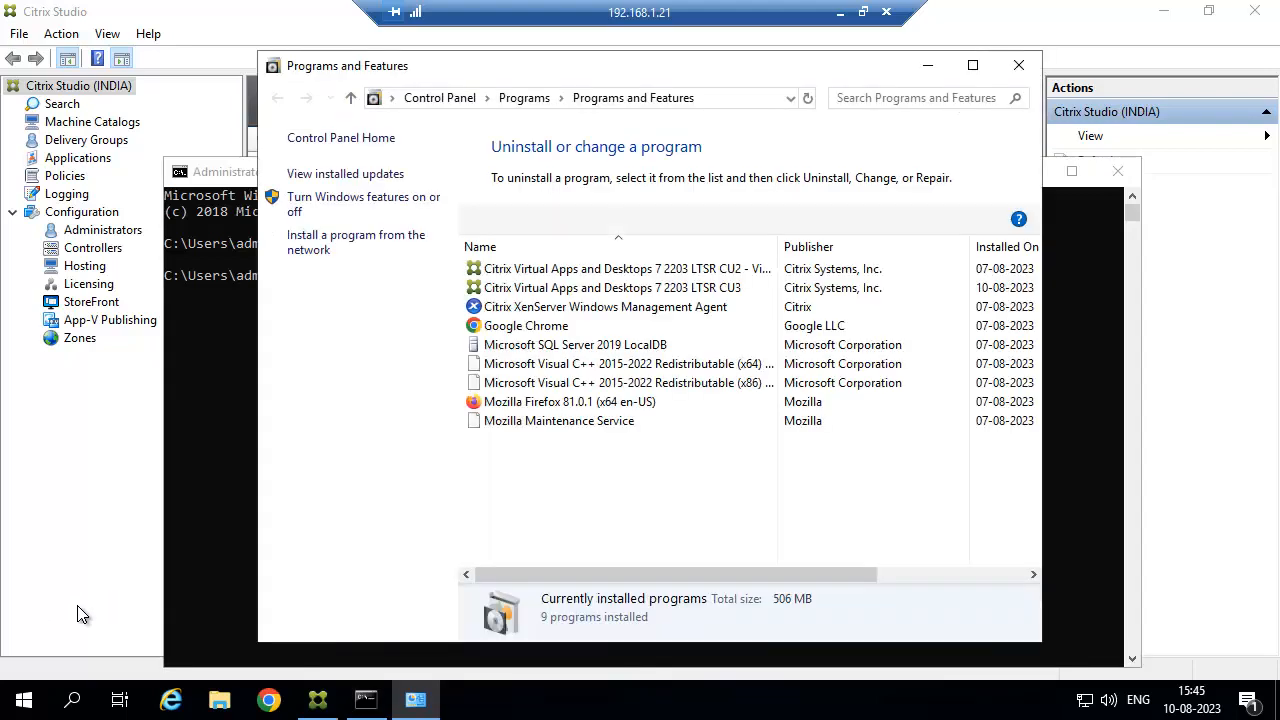
pyautogui.click(740, 288)
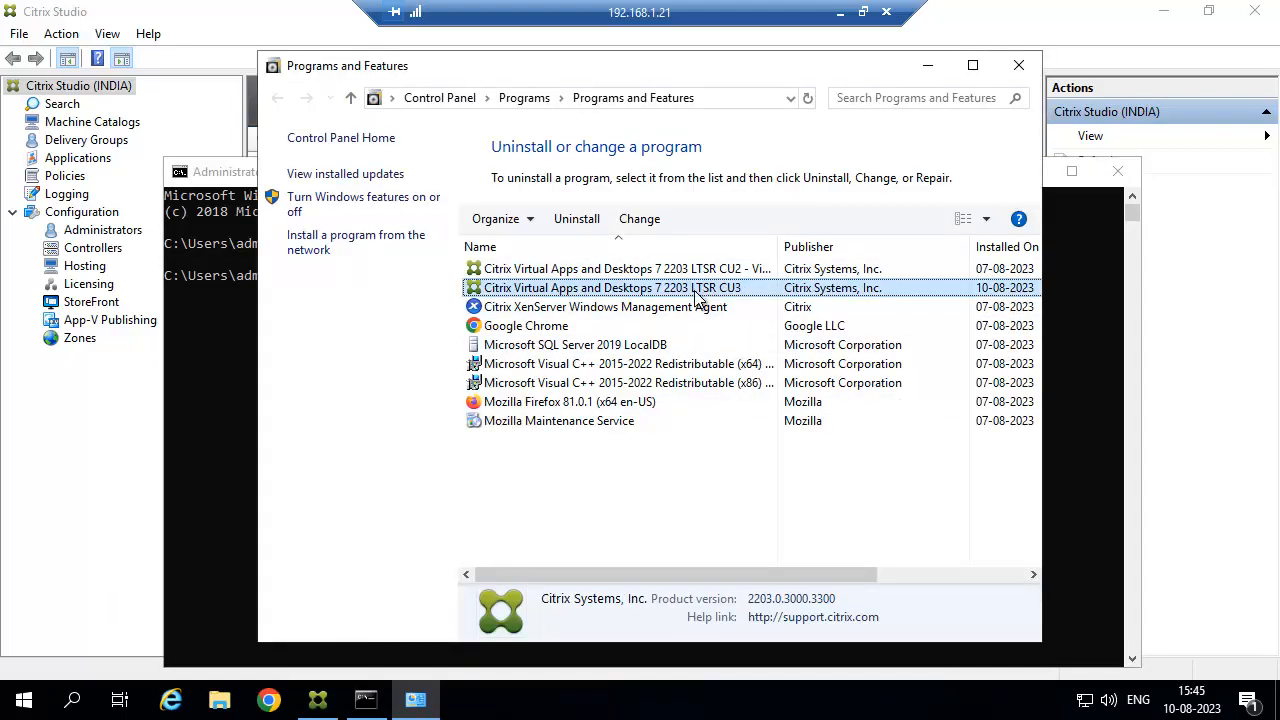
pyautogui.click(927, 70)
pyautogui.click(1016, 174)
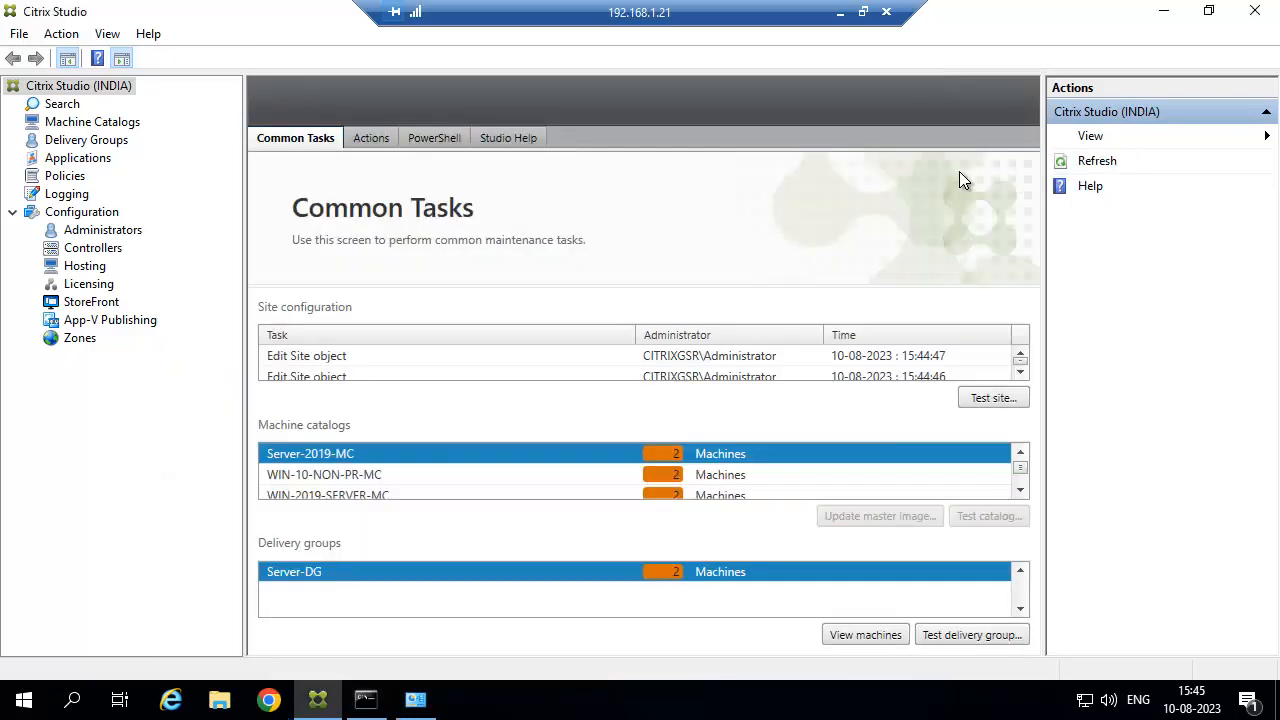
# Review CTX-DC-2 in Citrix Studio's Controllers list and switch to the 192.168.1.22 remote session
pyautogui.click(108, 249)
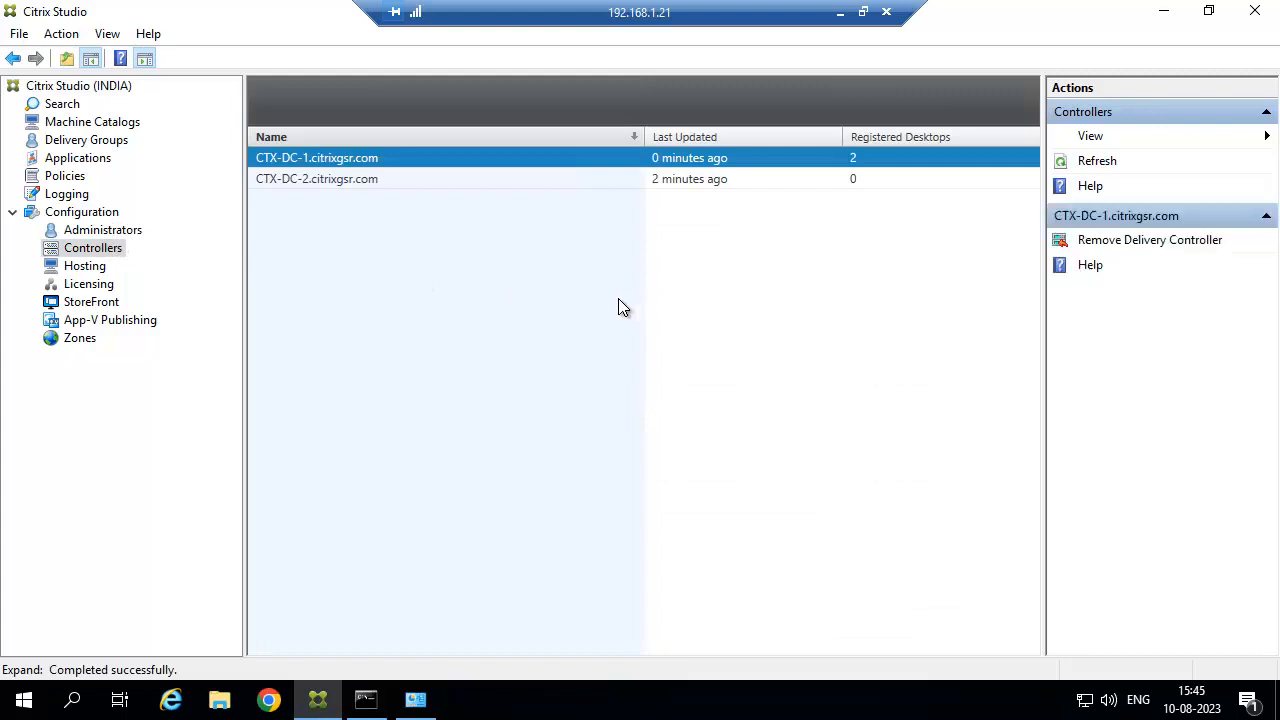
pyautogui.click(590, 182)
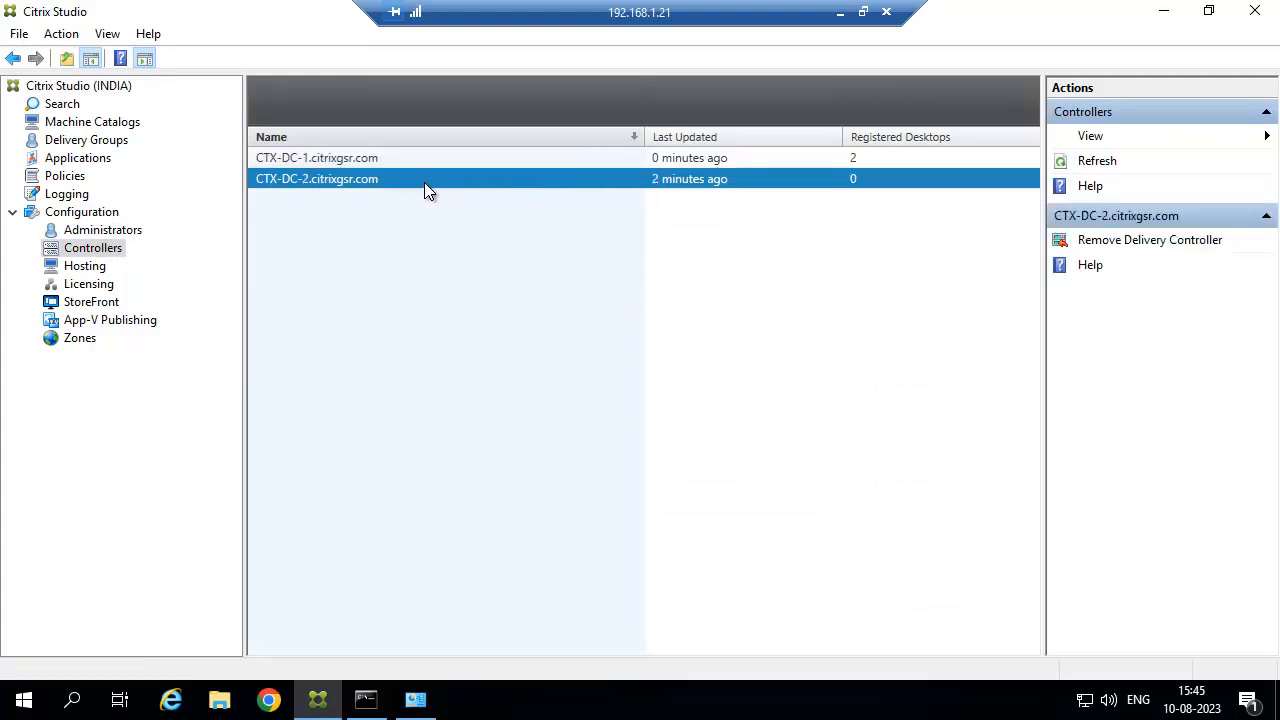
pyautogui.click(841, 16)
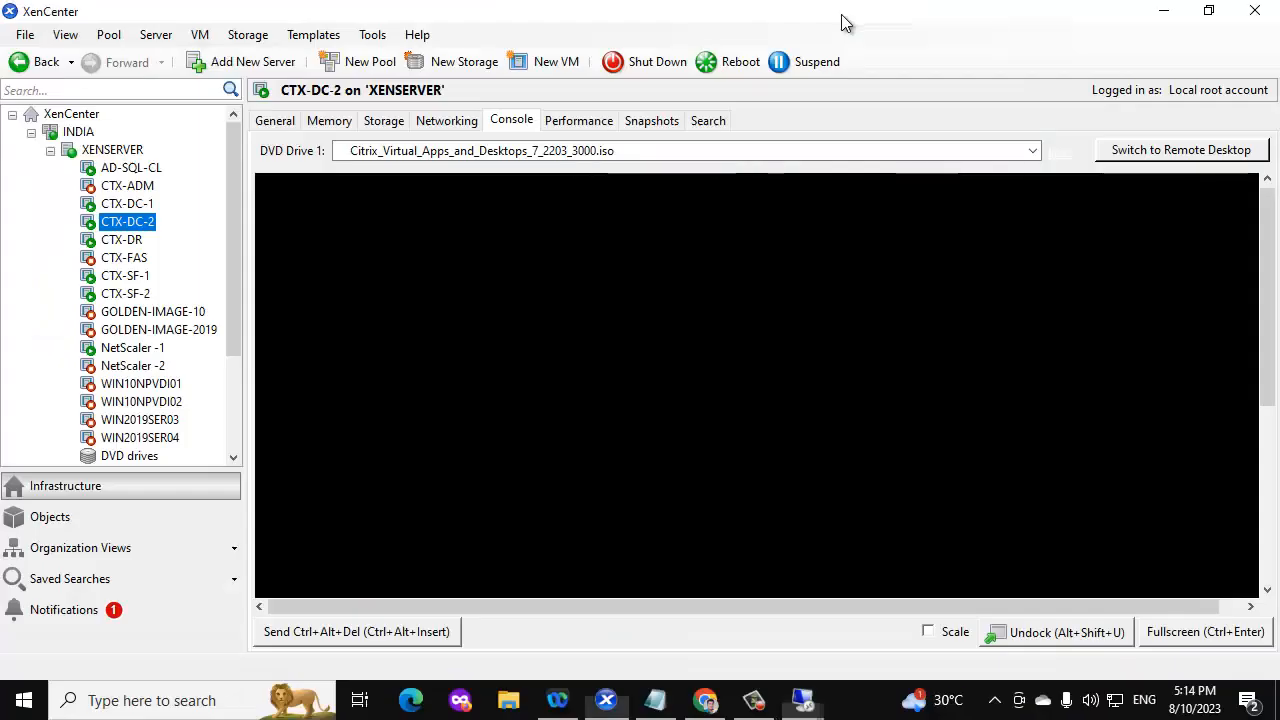
pyautogui.click(806, 699)
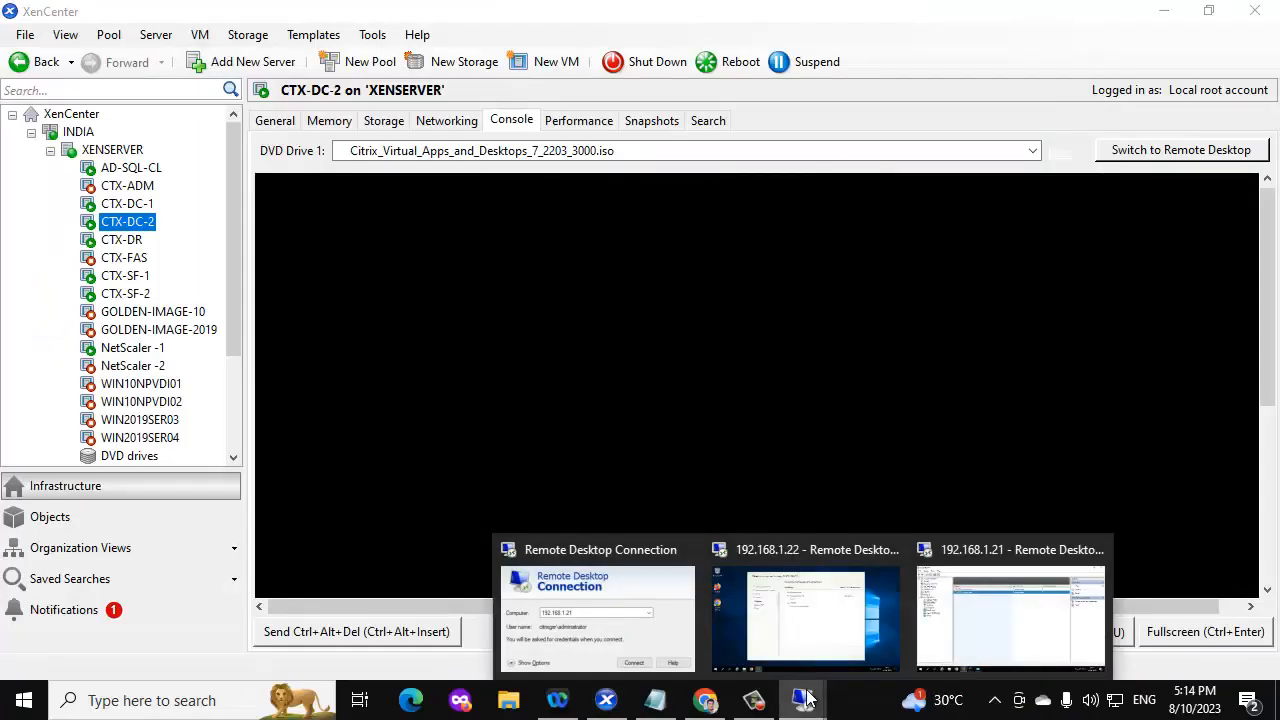
pyautogui.click(823, 626)
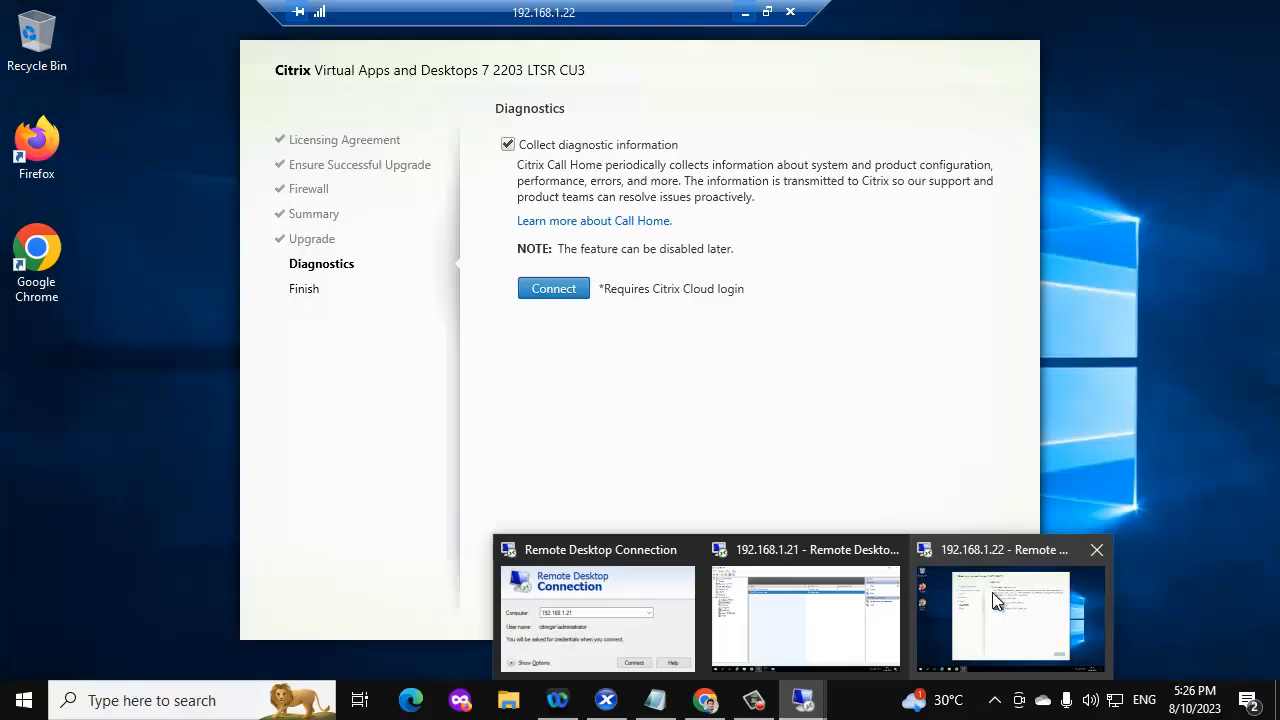
pyautogui.click(992, 592)
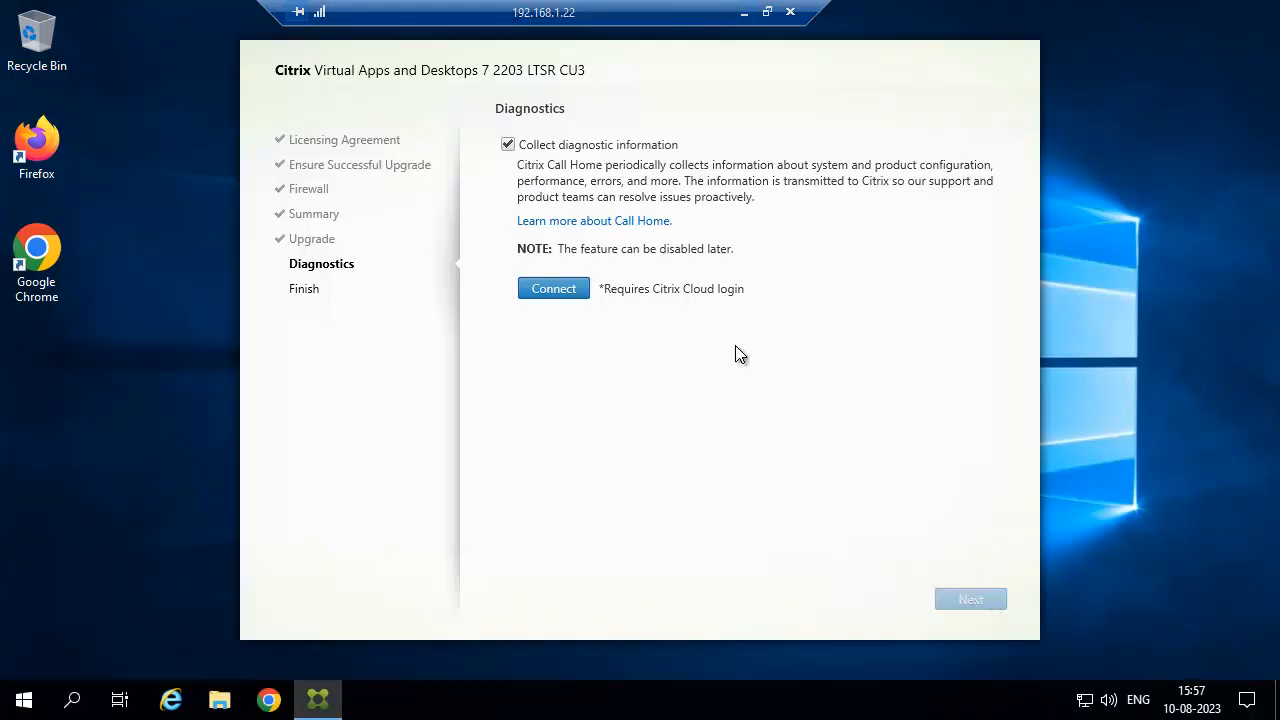
# On 192.168.1.22, decline diagnostic information collection and finish the CU3 installation with Launch Studio enabled
pyautogui.click(508, 145)
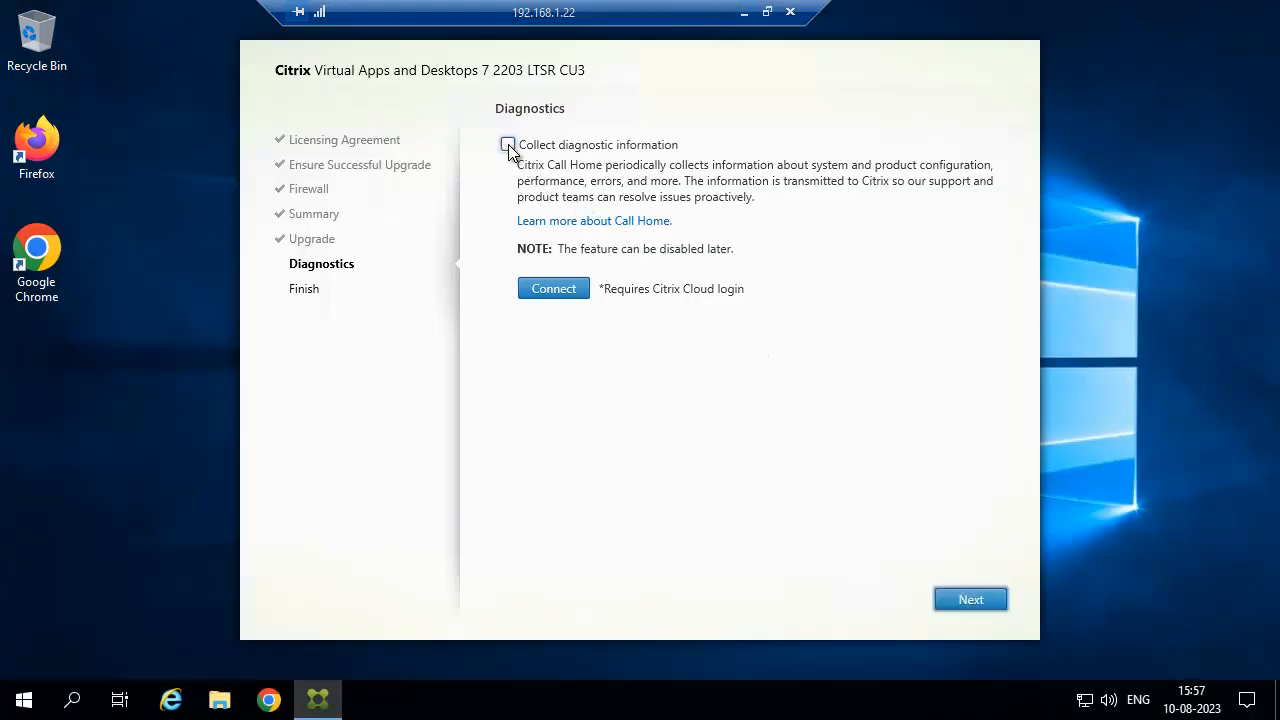
pyautogui.click(971, 600)
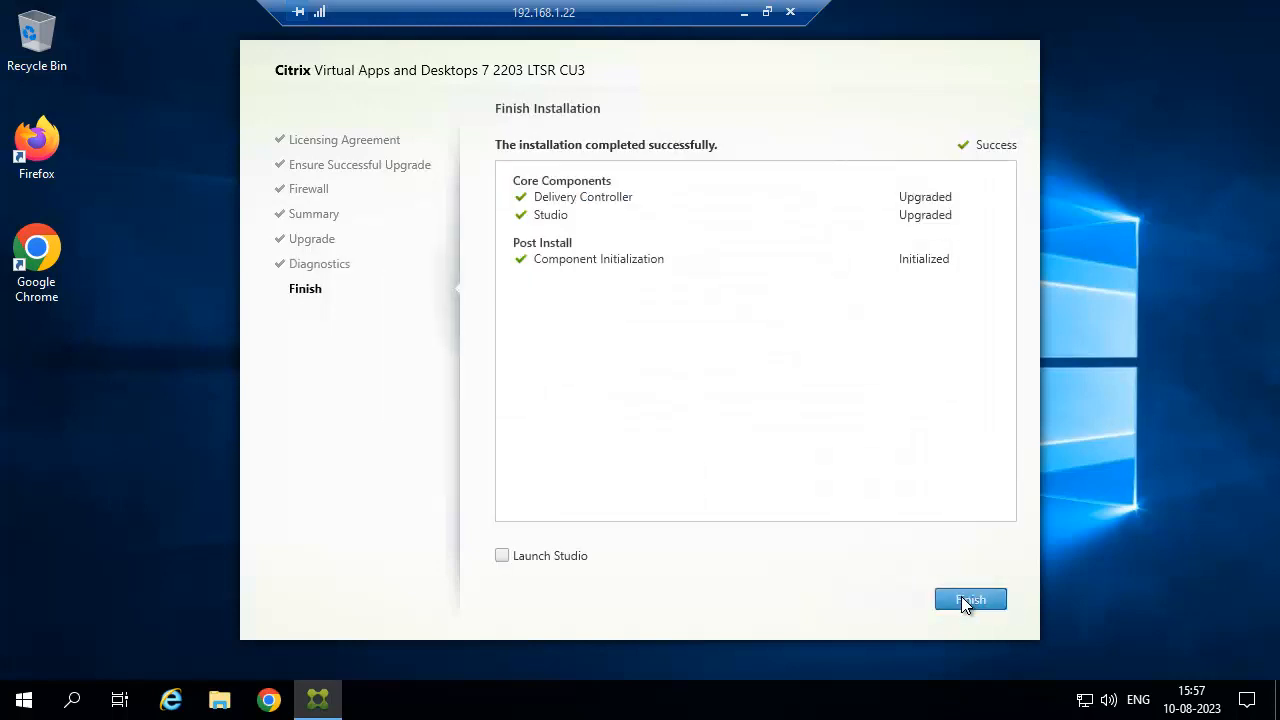
pyautogui.click(563, 564)
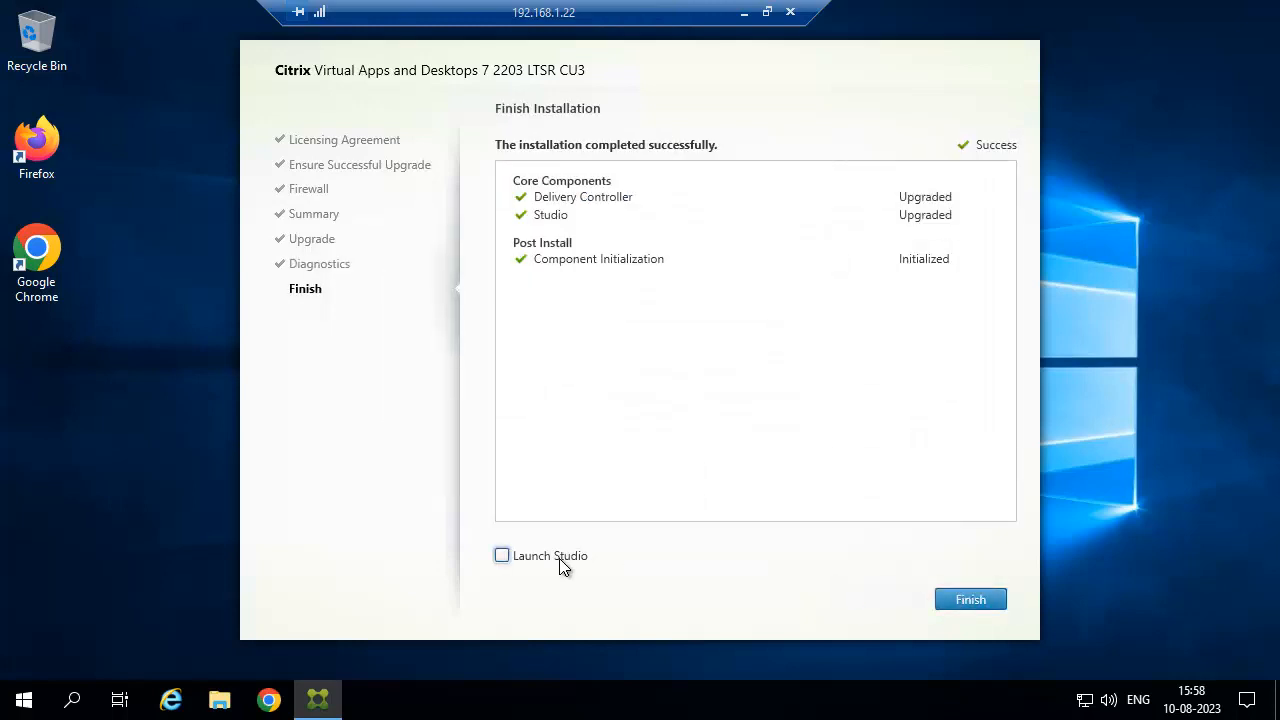
pyautogui.click(967, 601)
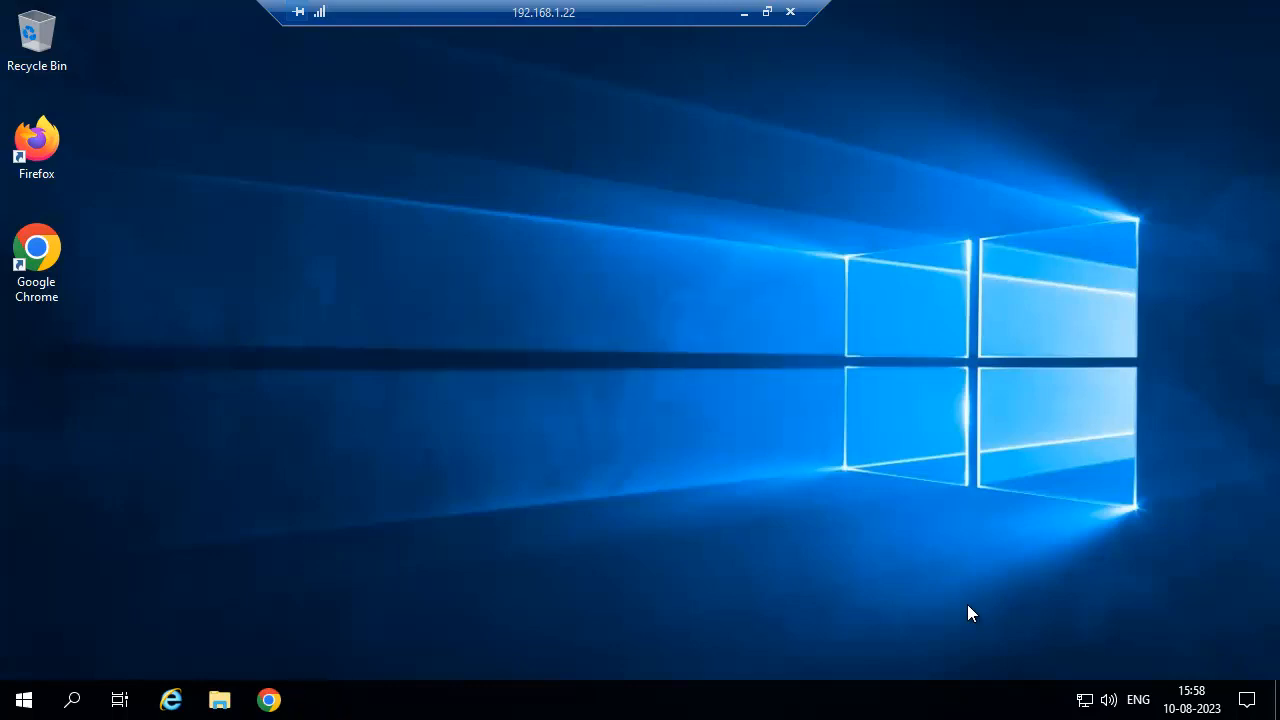
# On 192.168.1.22, run appwiz.cpl from a command prompt to check the CU3 entry's product version, minimizing both windows to return to Citrix Studio
pyautogui.rightClick(24, 702)
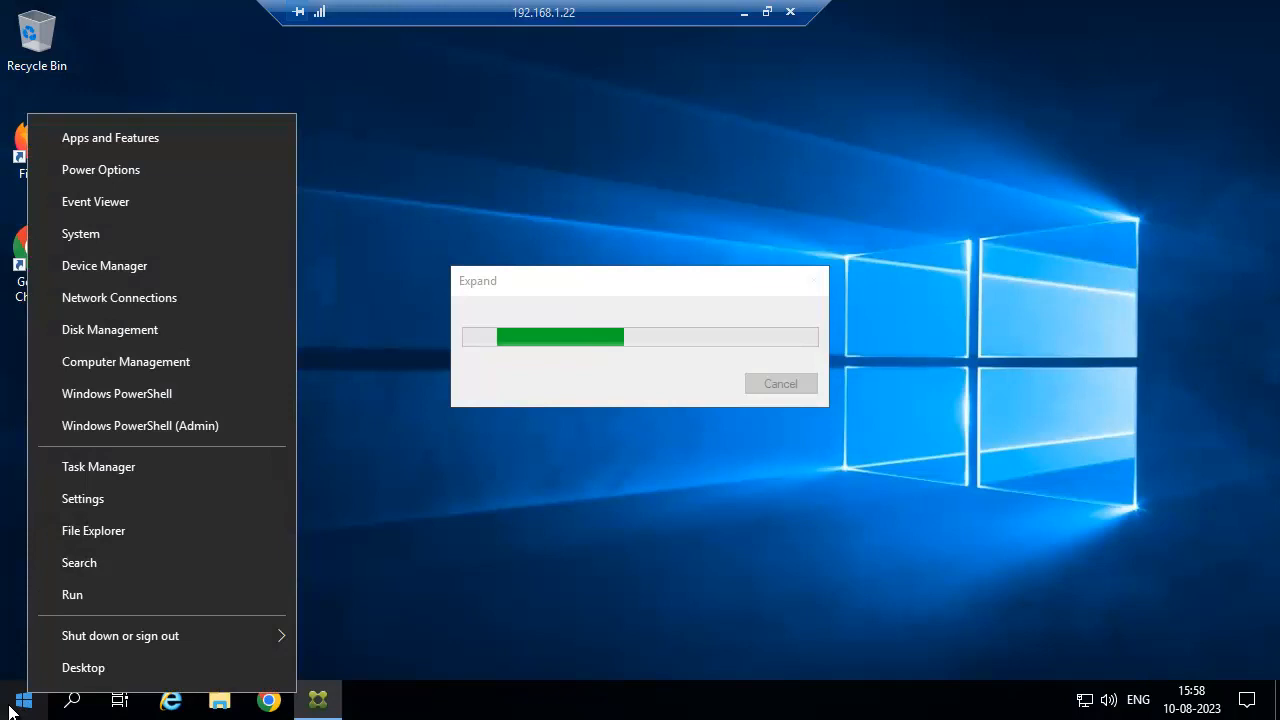
pyautogui.click(74, 594)
pyautogui.write('cmd')
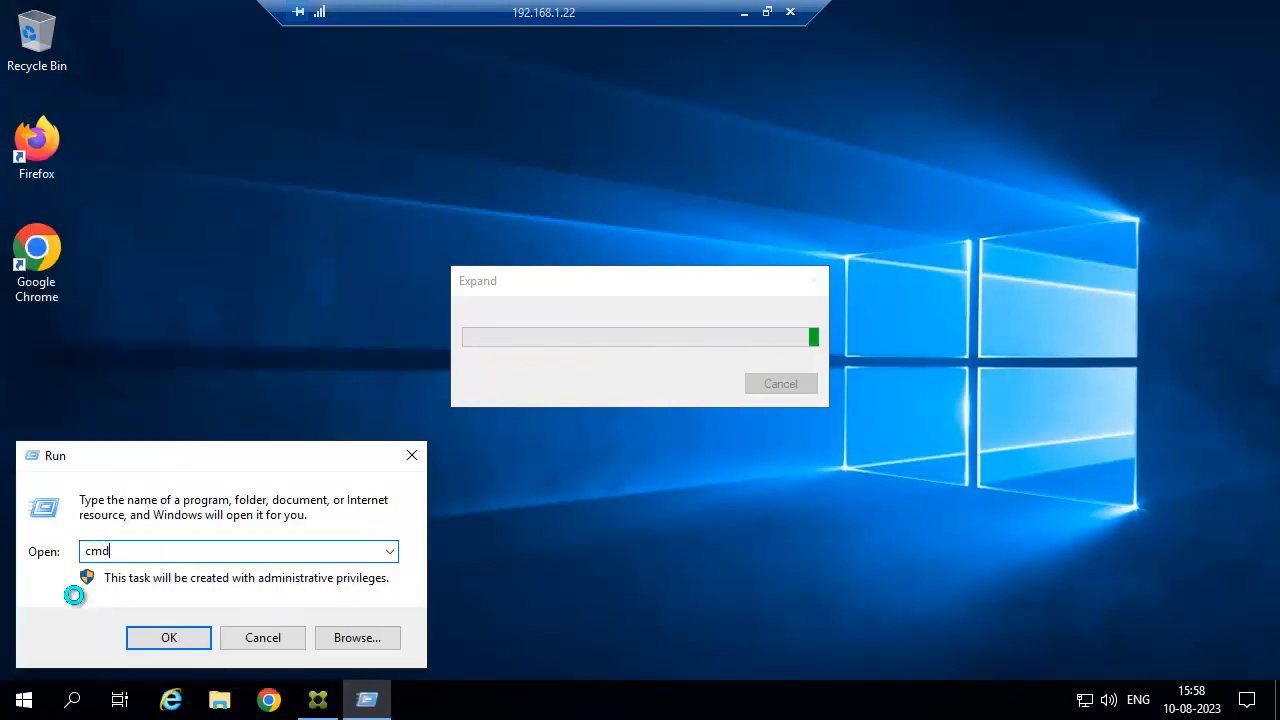
pyautogui.press('Return')
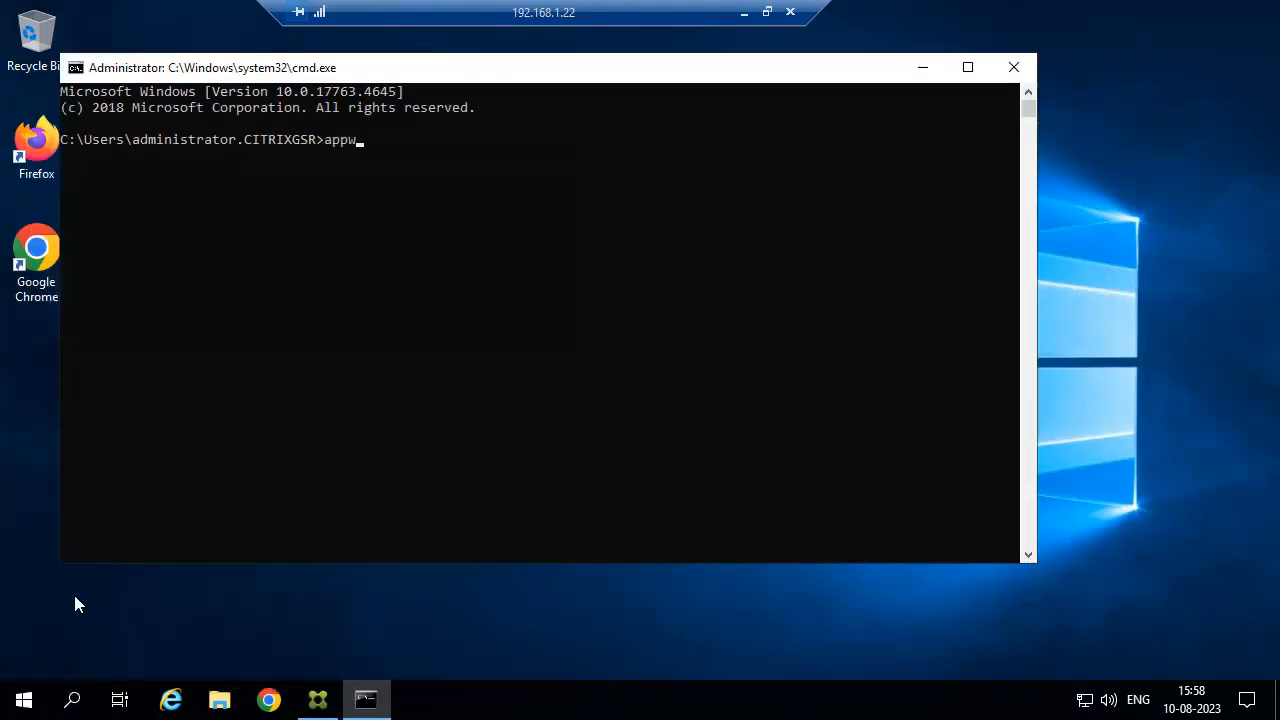
pyautogui.write('appwiz.cpl')
pyautogui.press('Return')
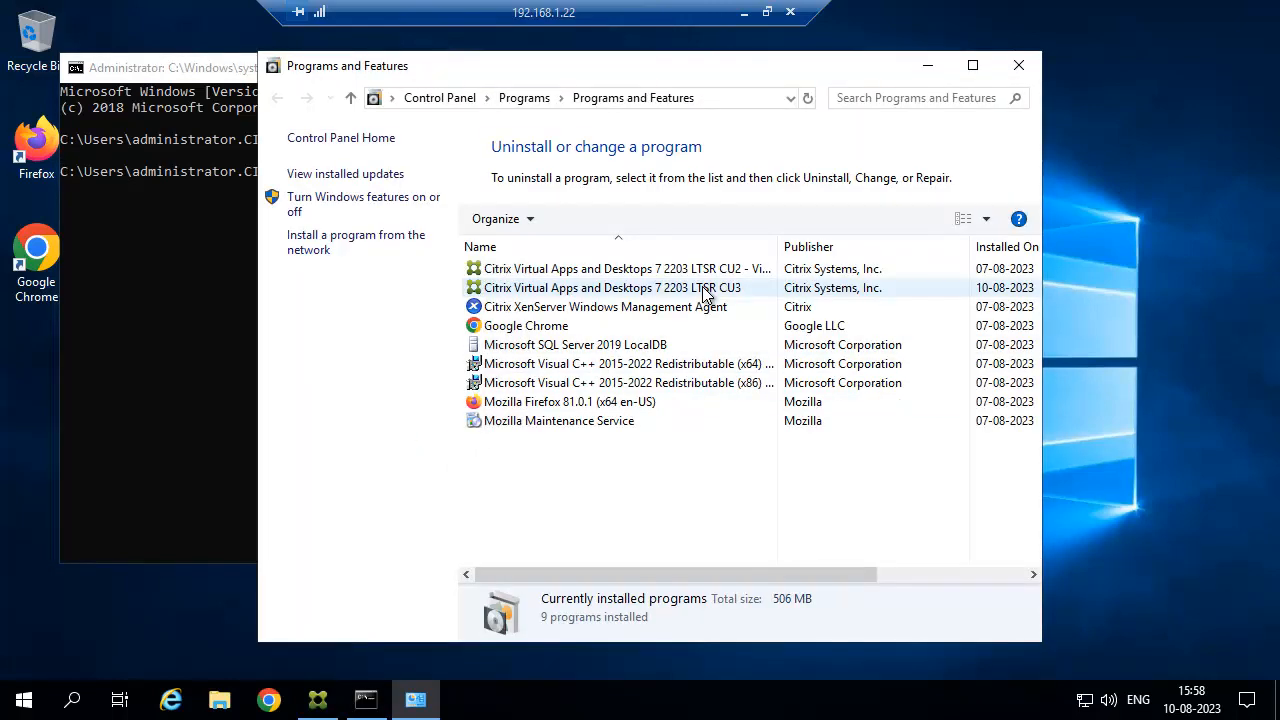
pyautogui.click(709, 291)
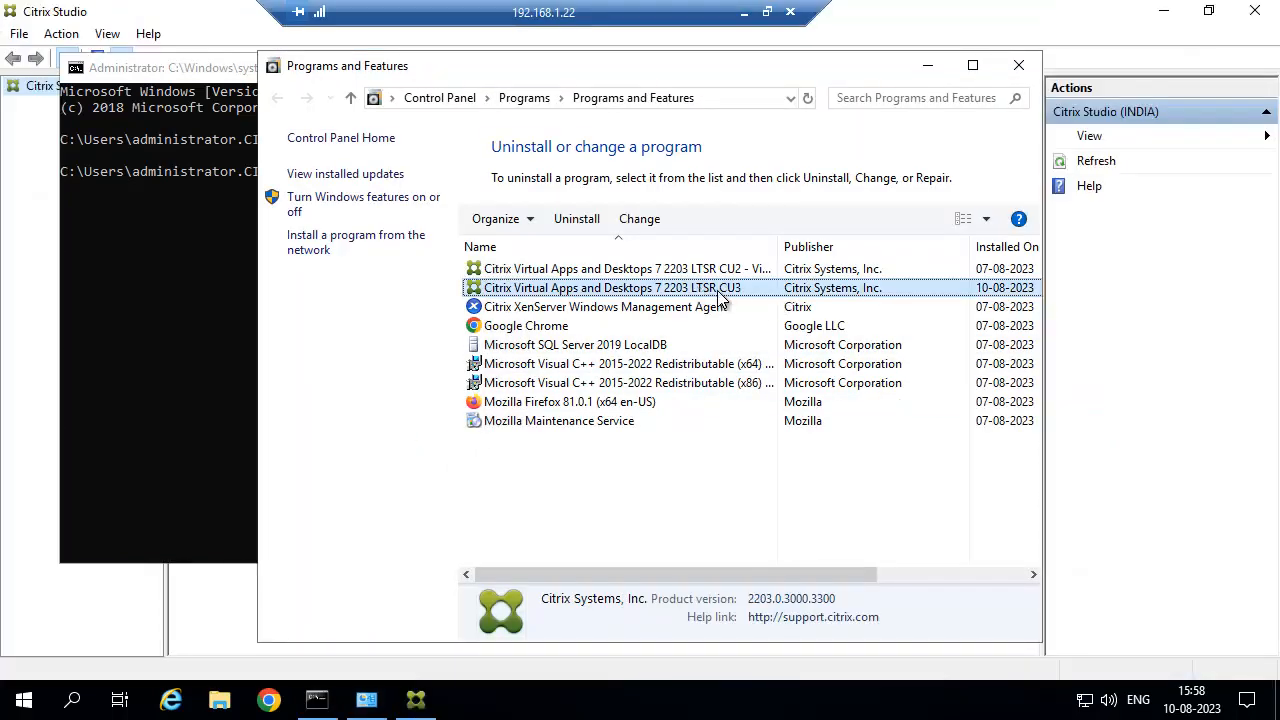
pyautogui.click(929, 66)
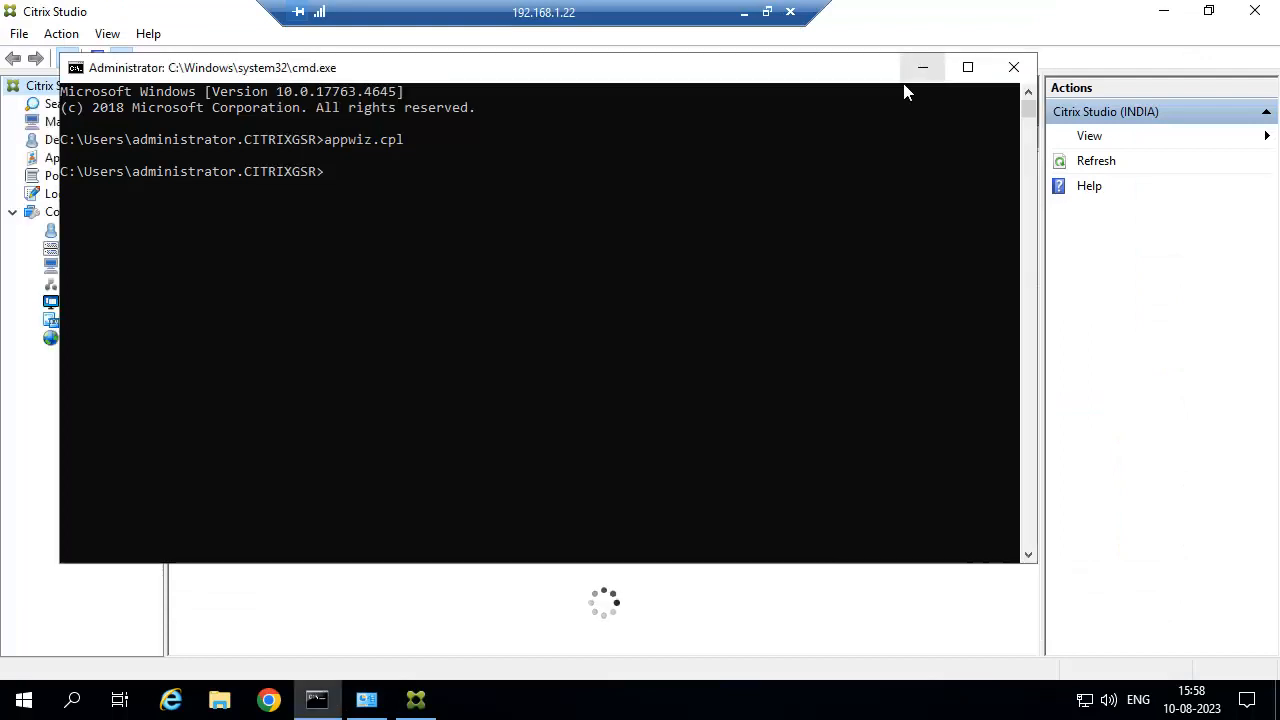
pyautogui.click(922, 63)
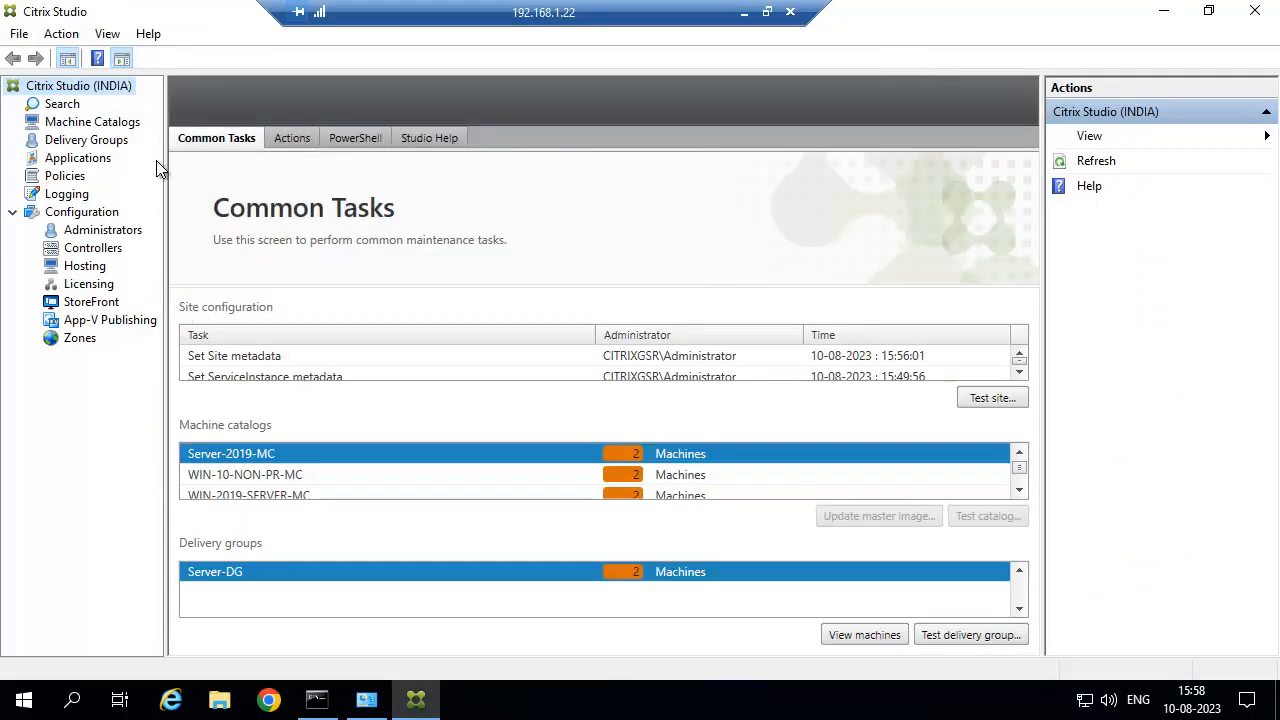
# Widen Citrix Studio's navigation pane on 192.168.1.22 and check the product version in About Citrix Studio
pyautogui.moveTo(165, 160); pyautogui.dragTo(190, 158)
pyautogui.click(149, 34)
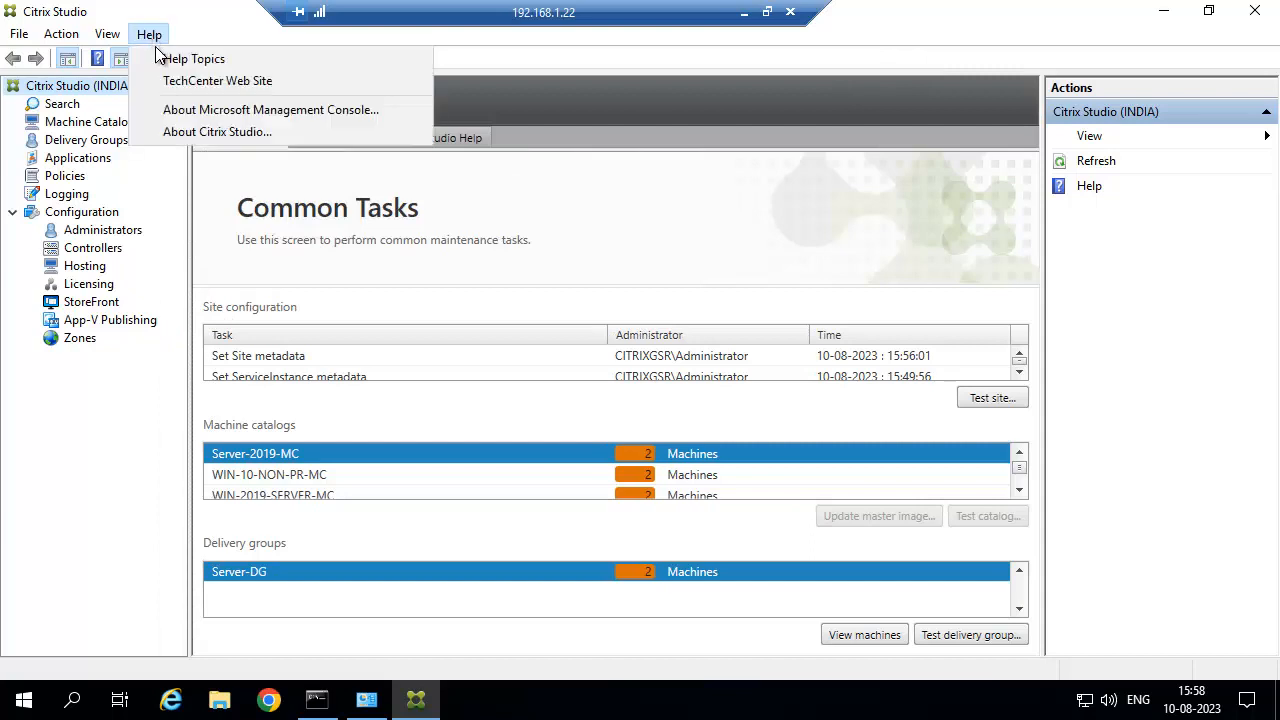
pyautogui.click(320, 131)
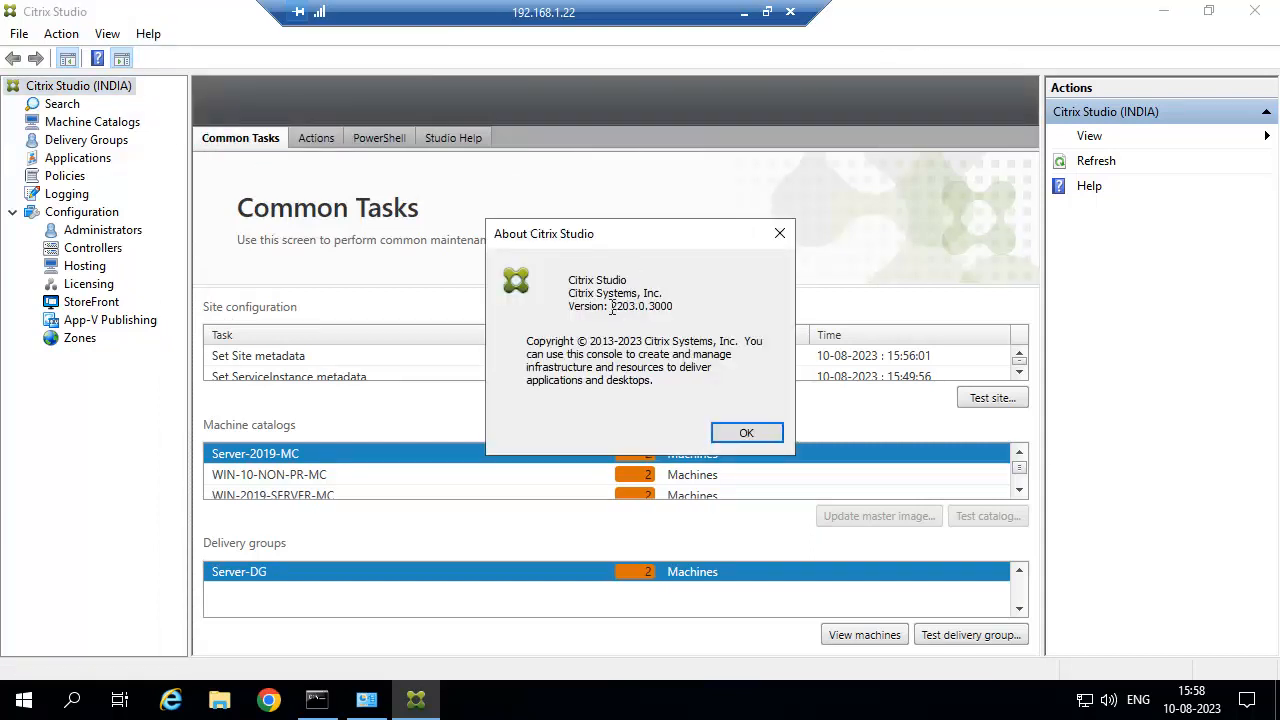
pyautogui.moveTo(611, 306); pyautogui.dragTo(722, 346)
pyautogui.click(737, 430)
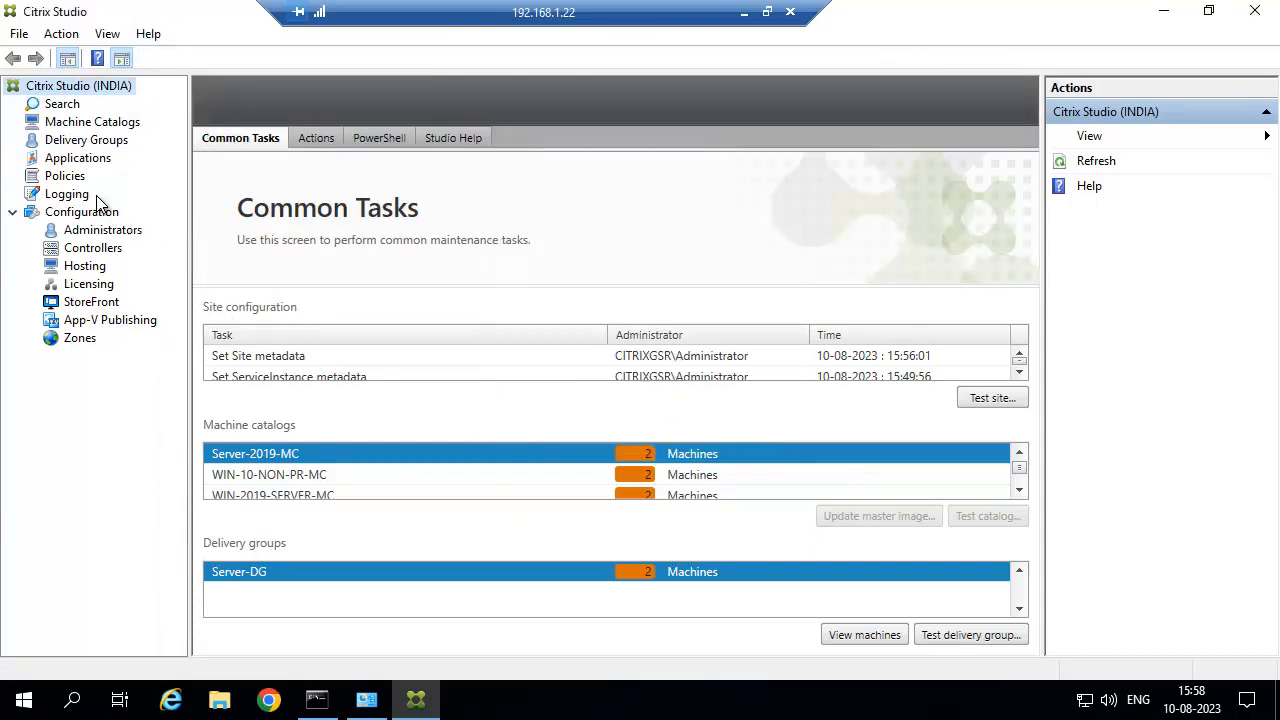
# Refresh the Controllers list in Citrix Studio and minimize the 192.168.1.22 remote session
pyautogui.click(95, 248)
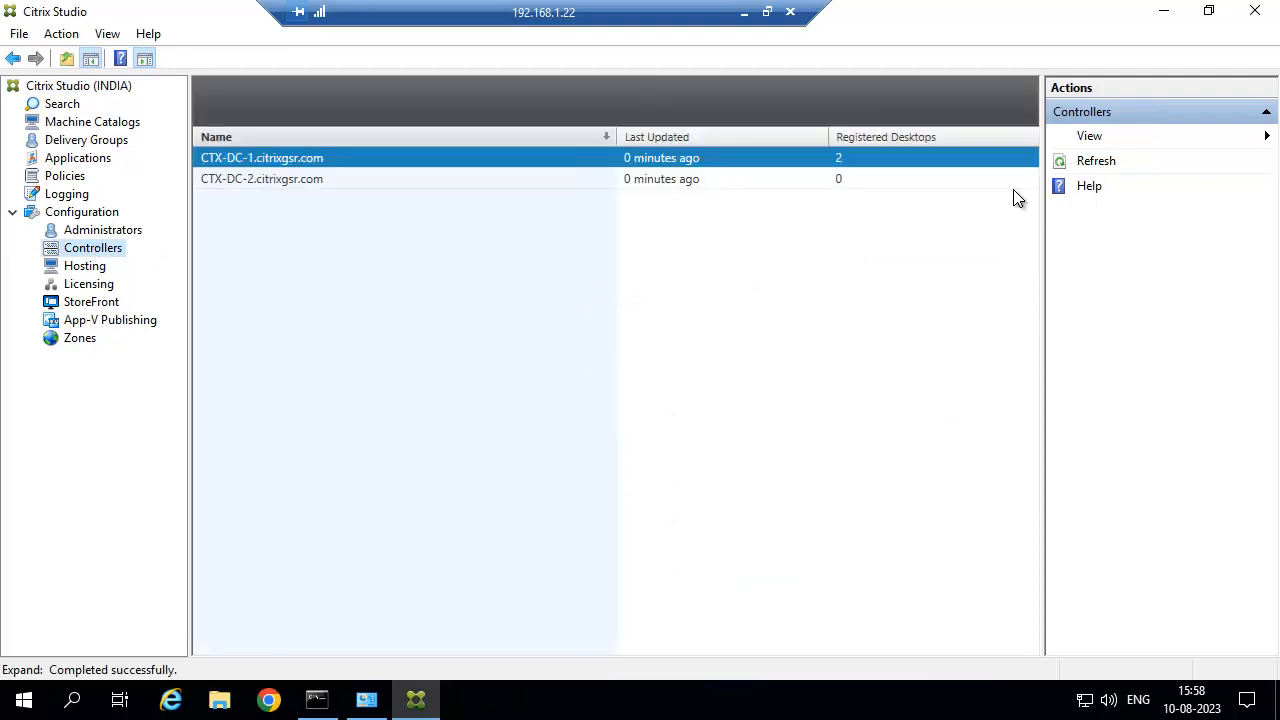
pyautogui.click(1090, 164)
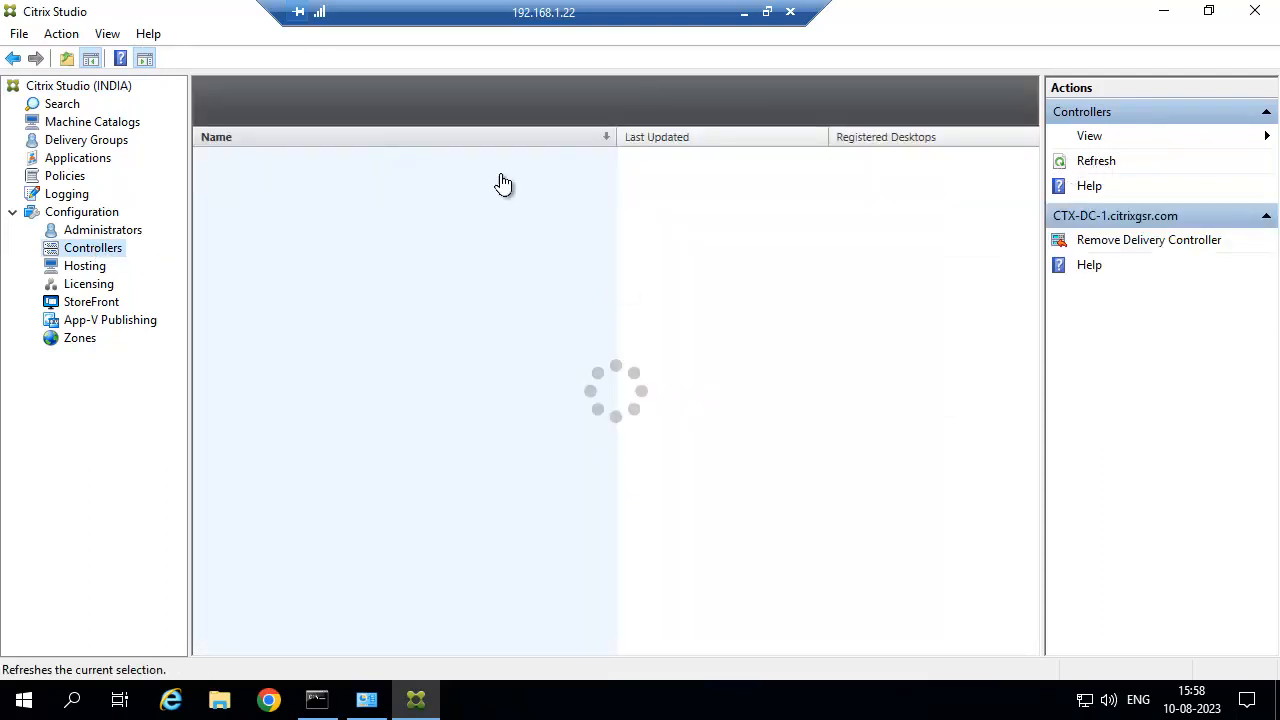
pyautogui.click(745, 14)
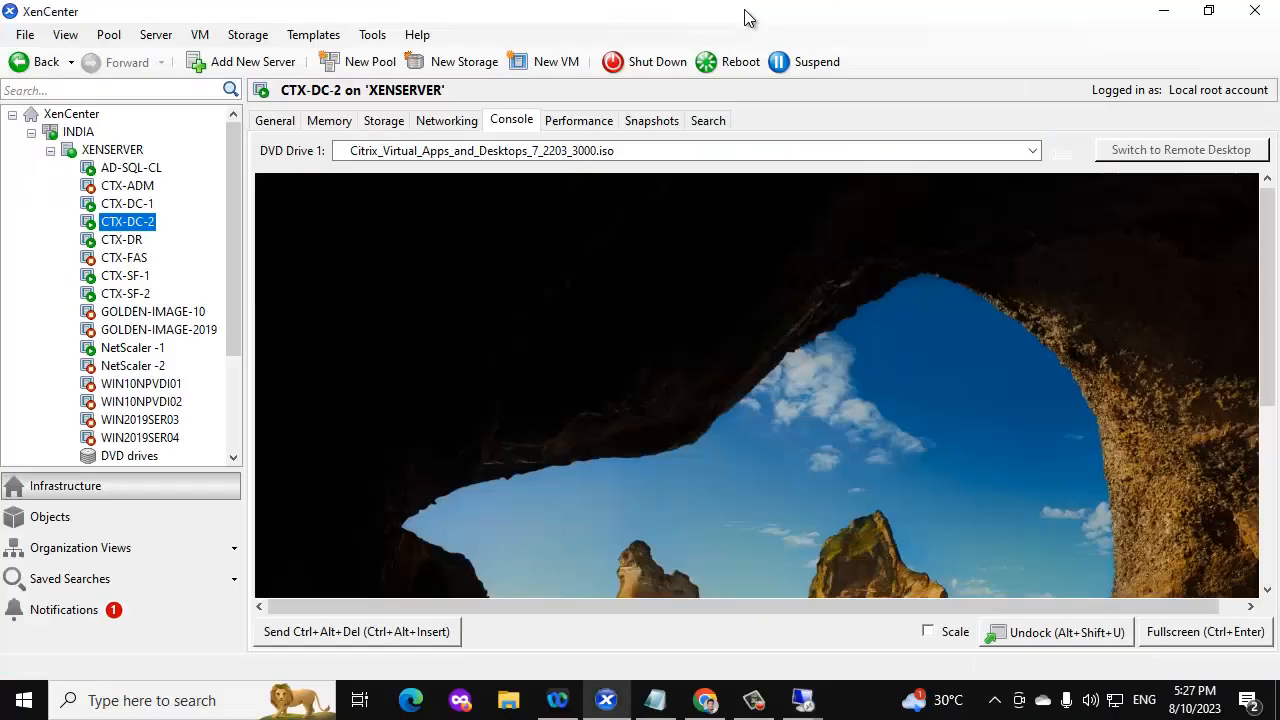
# Run mstsc and connect to 192.168.1.23, entering the administrator account password and accepting the untrusted certificate
pyautogui.rightClick(30, 697)
pyautogui.click(78, 600)
pyautogui.click(168, 634)
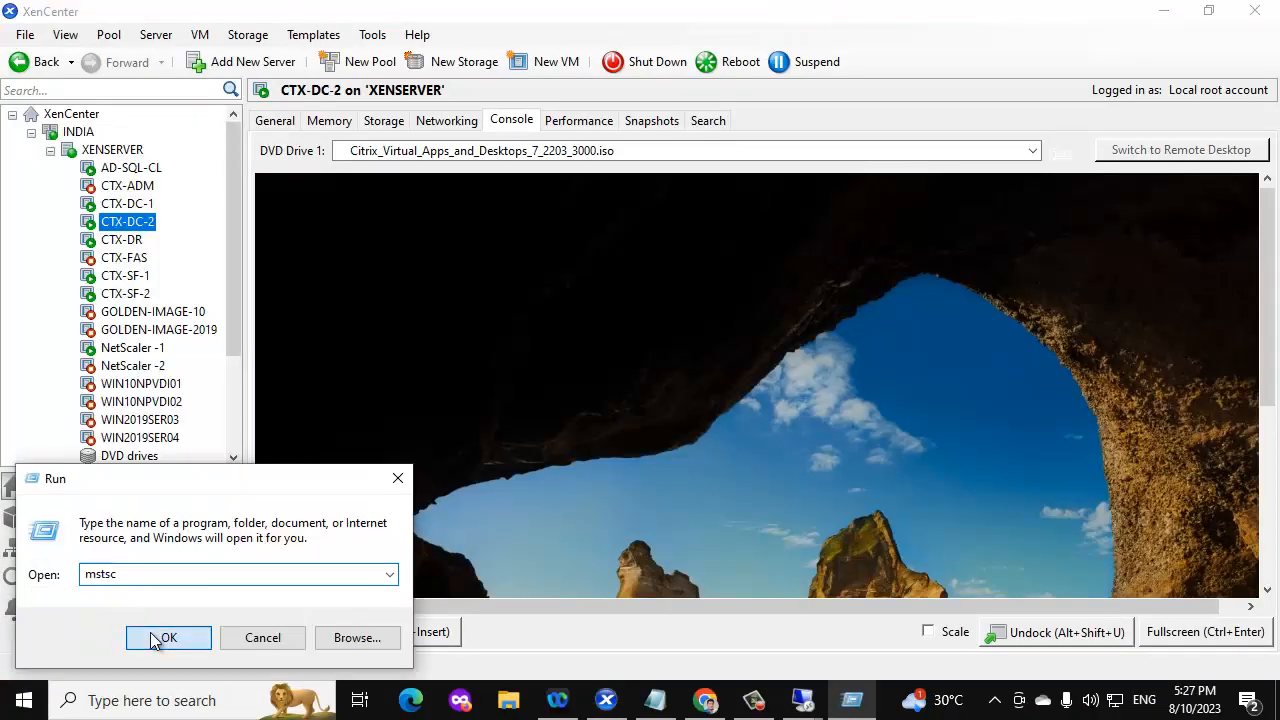
pyautogui.click(637, 235)
pyautogui.press('BackSpace')
pyautogui.press('BackSpace')
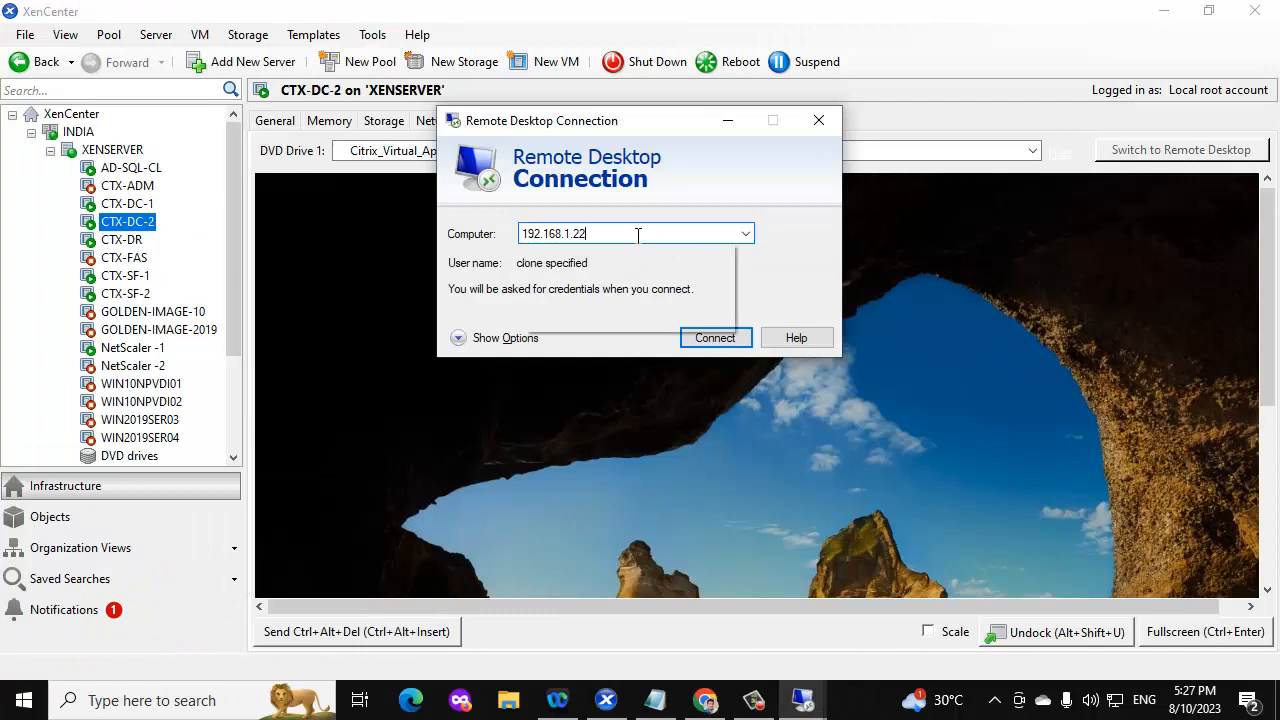
pyautogui.write('23')
pyautogui.press('Return')
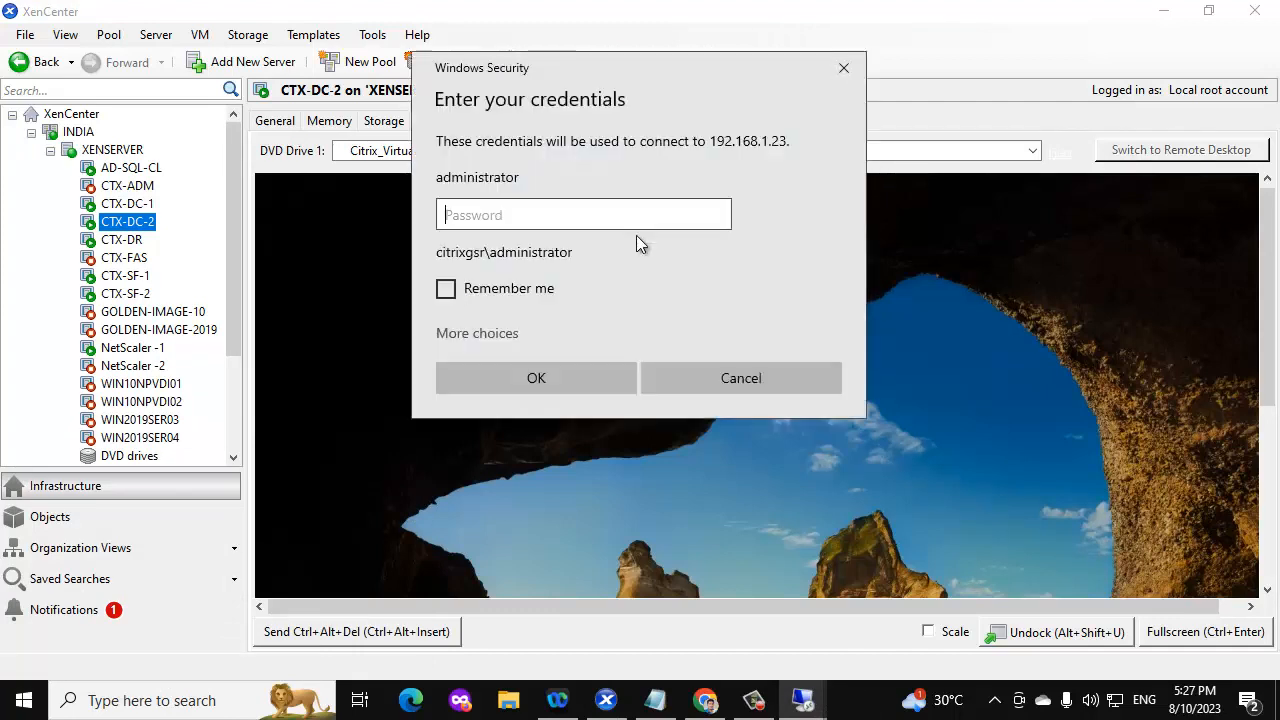
pyautogui.write('•••••••')
pyautogui.press('Return')
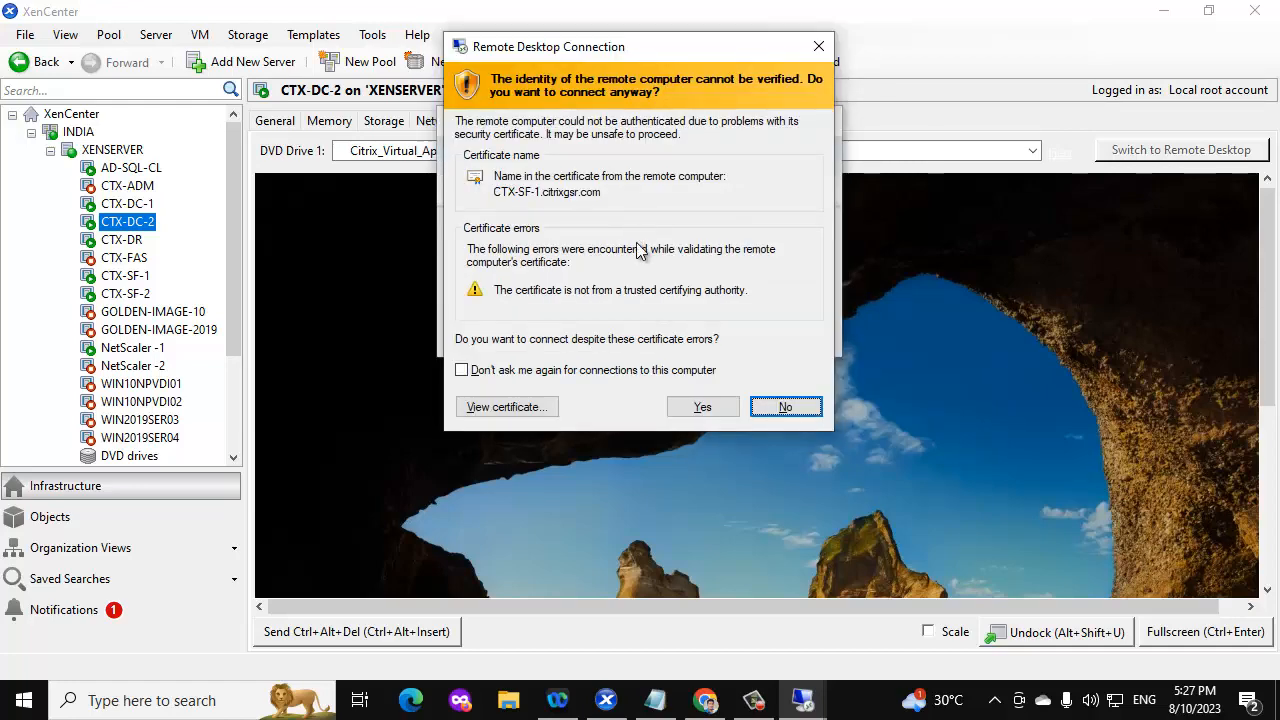
pyautogui.click(697, 405)
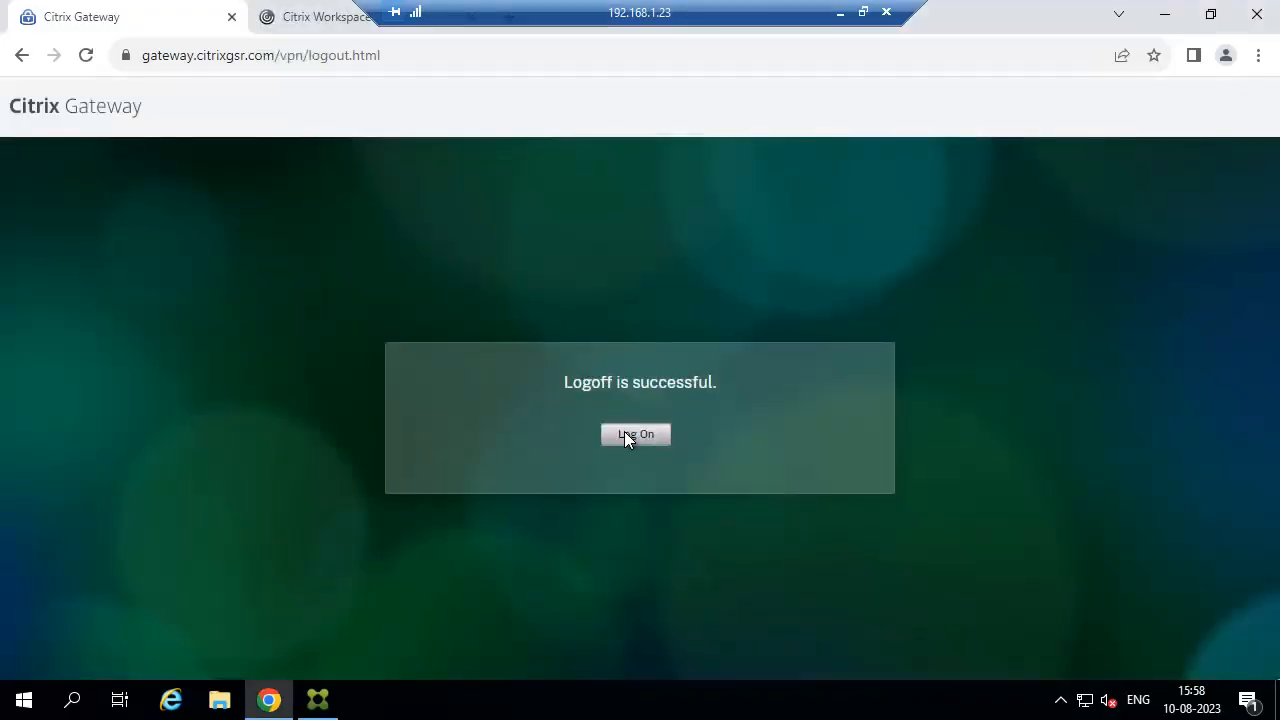
# Log on to Citrix Gateway with the saved credentials and launch Server-Desktop
pyautogui.click(624, 433)
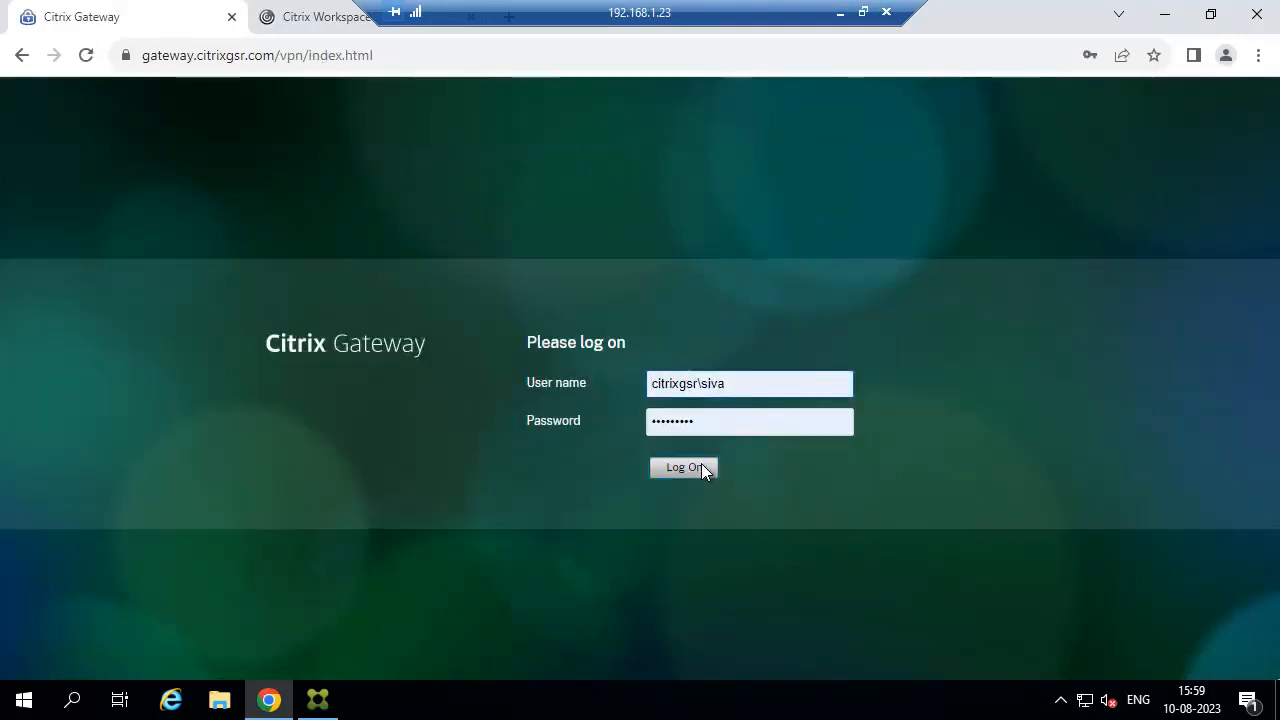
pyautogui.click(701, 467)
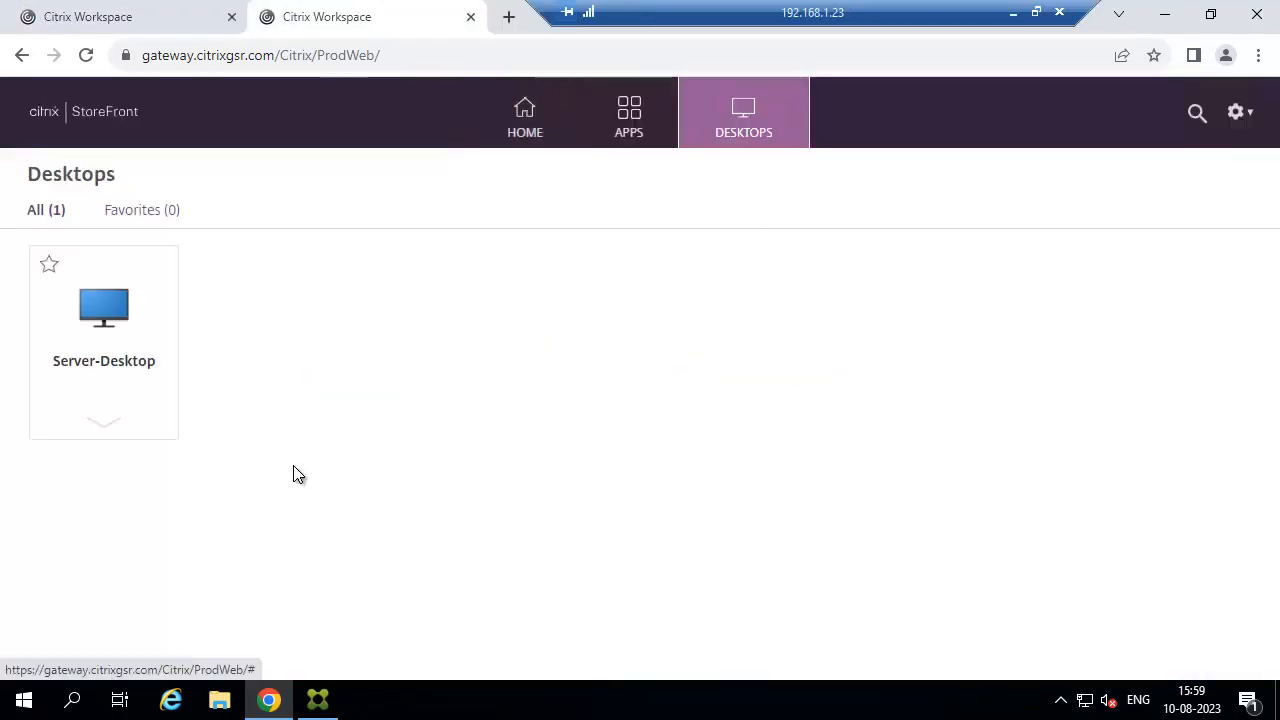
pyautogui.click(112, 302)
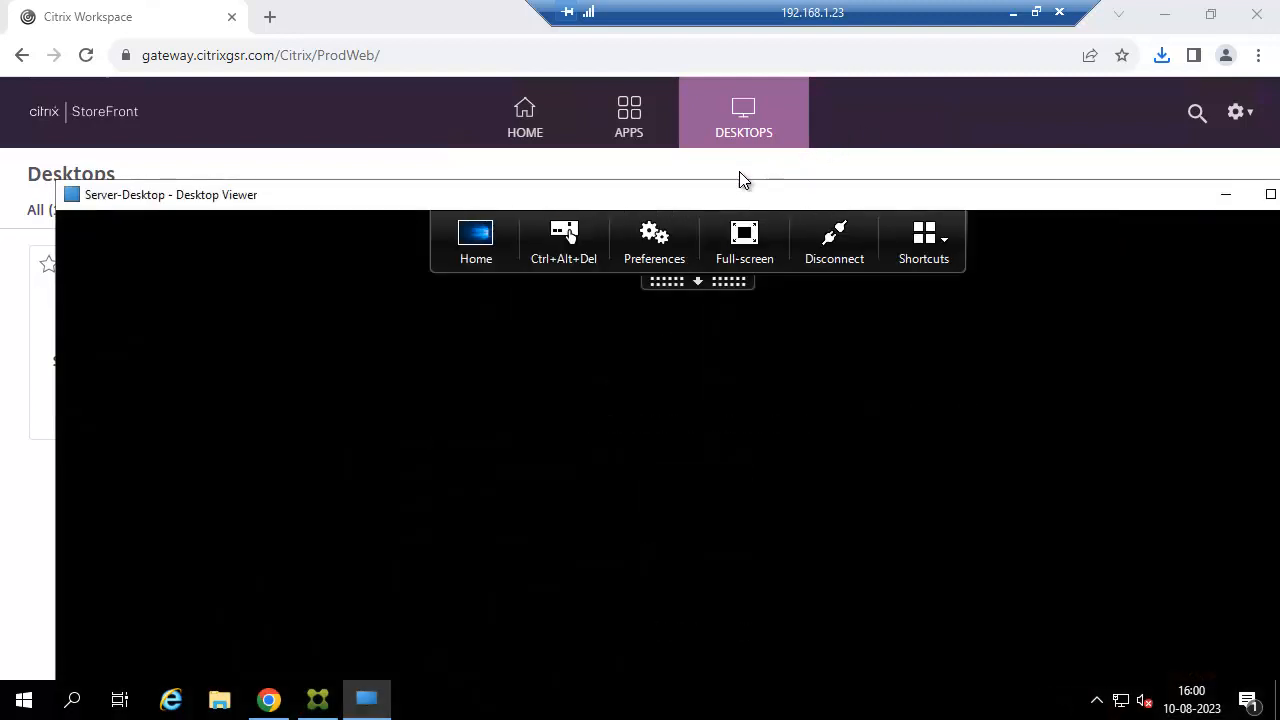
# Reposition and close the Server-Desktop viewer, confirm the closing, and log off from Citrix Gateway
pyautogui.moveTo(737, 177); pyautogui.dragTo(700, 113)
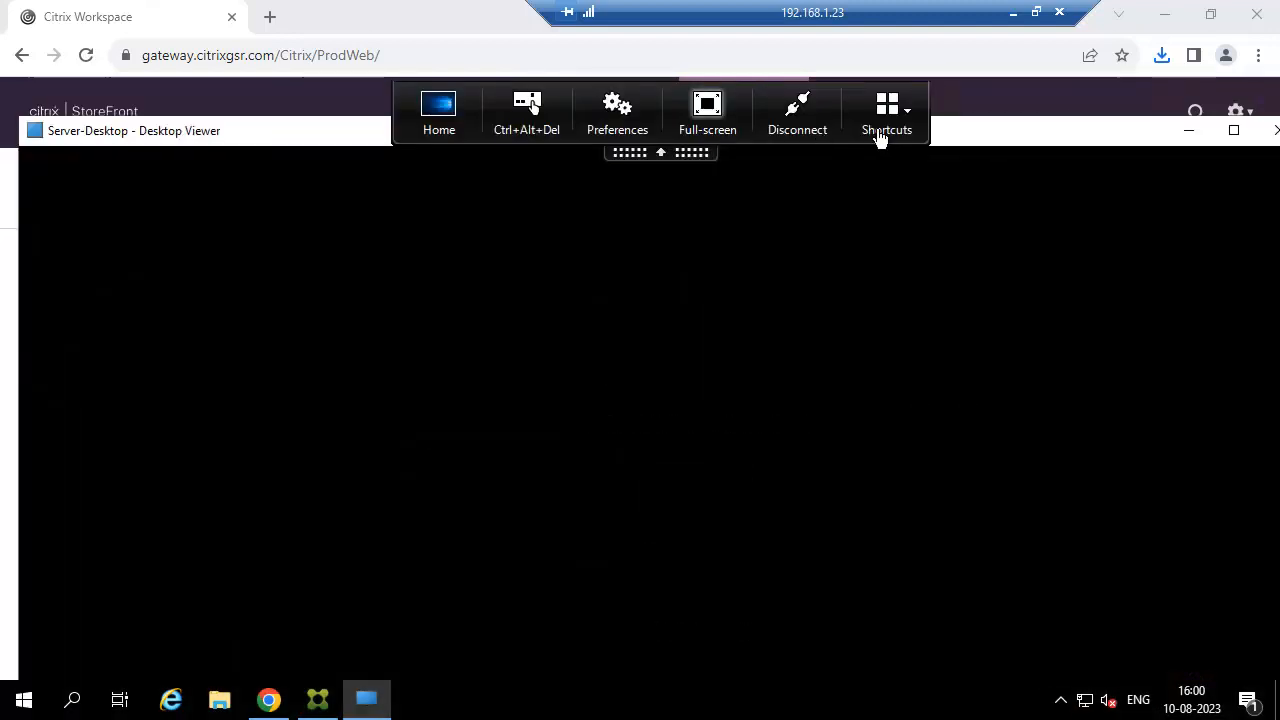
pyautogui.click(1275, 131)
pyautogui.click(708, 411)
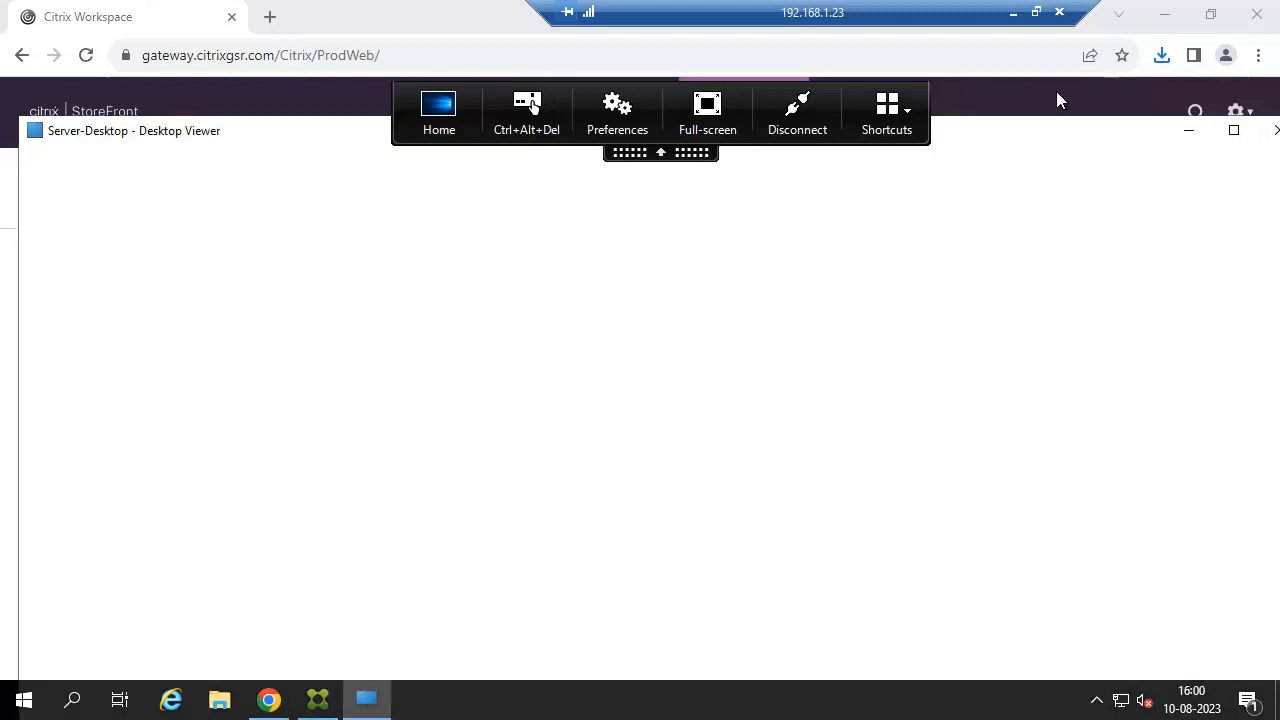
pyautogui.click(1224, 112)
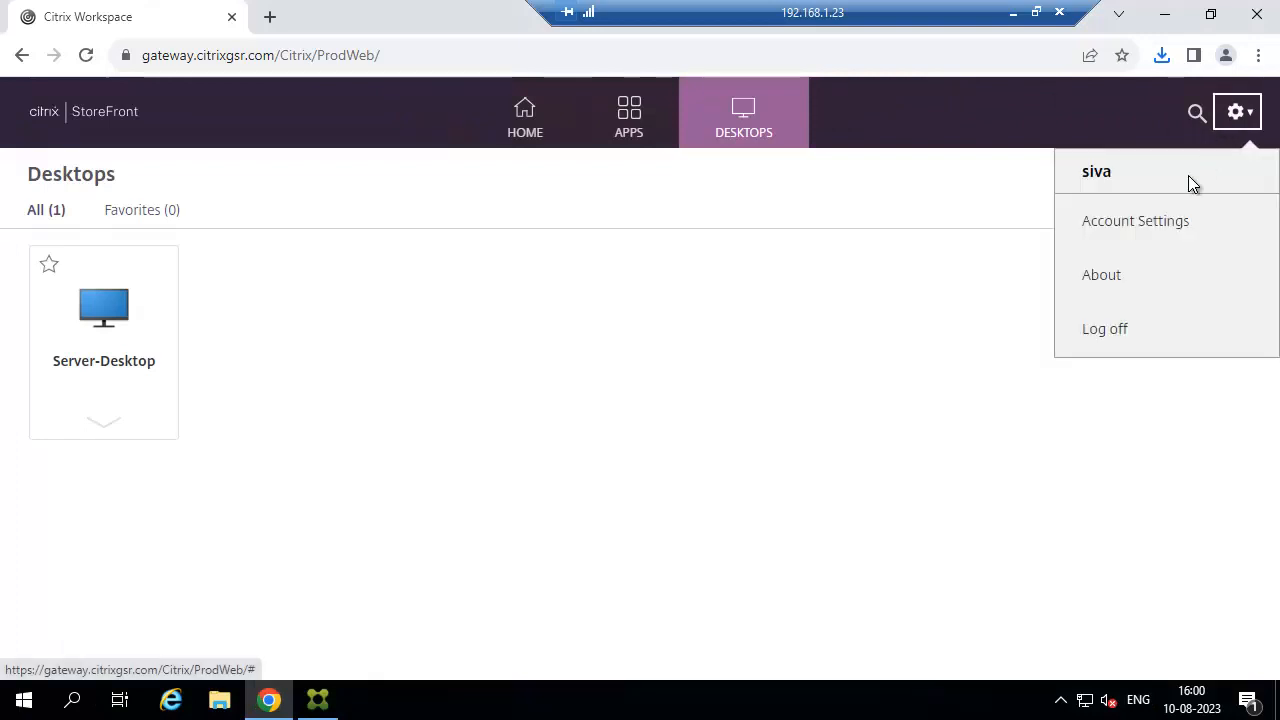
pyautogui.click(1090, 328)
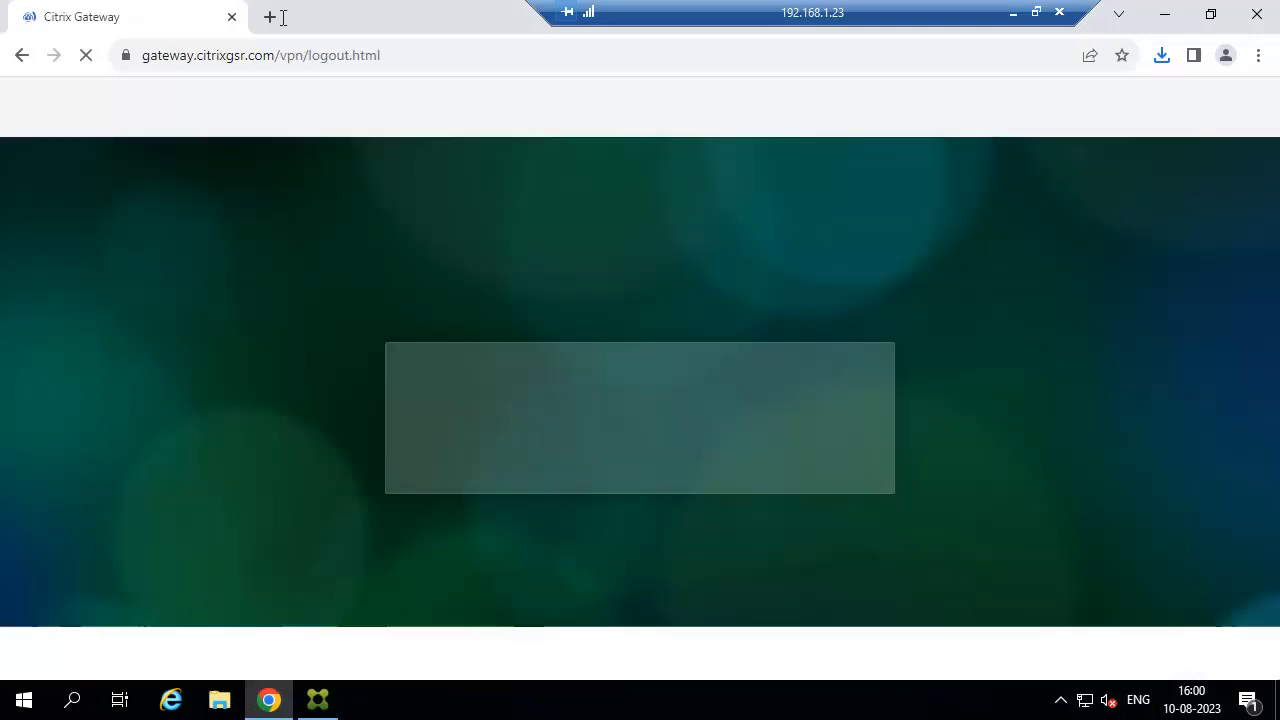
# Open storefront.citrixgsr.com/Citrix/ProdWeb in a new browser tab and log on with the saved credentials
pyautogui.click(280, 17)
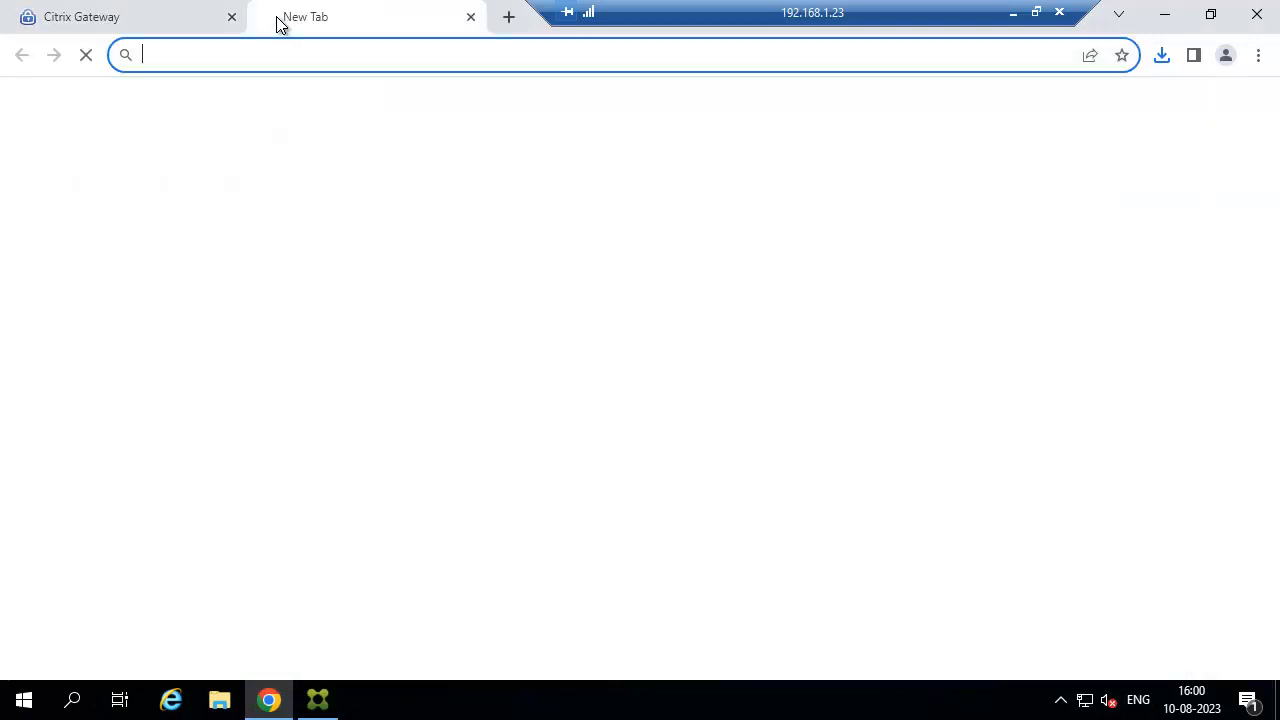
pyautogui.click(561, 485)
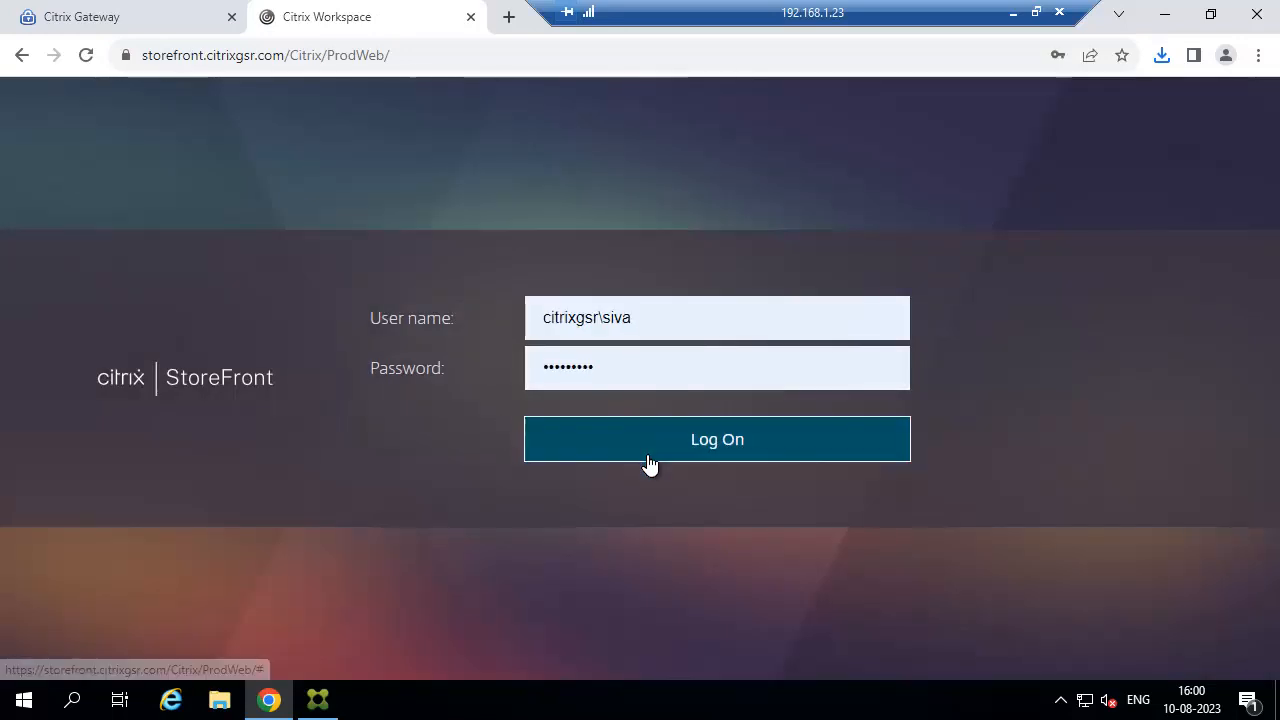
pyautogui.click(648, 462)
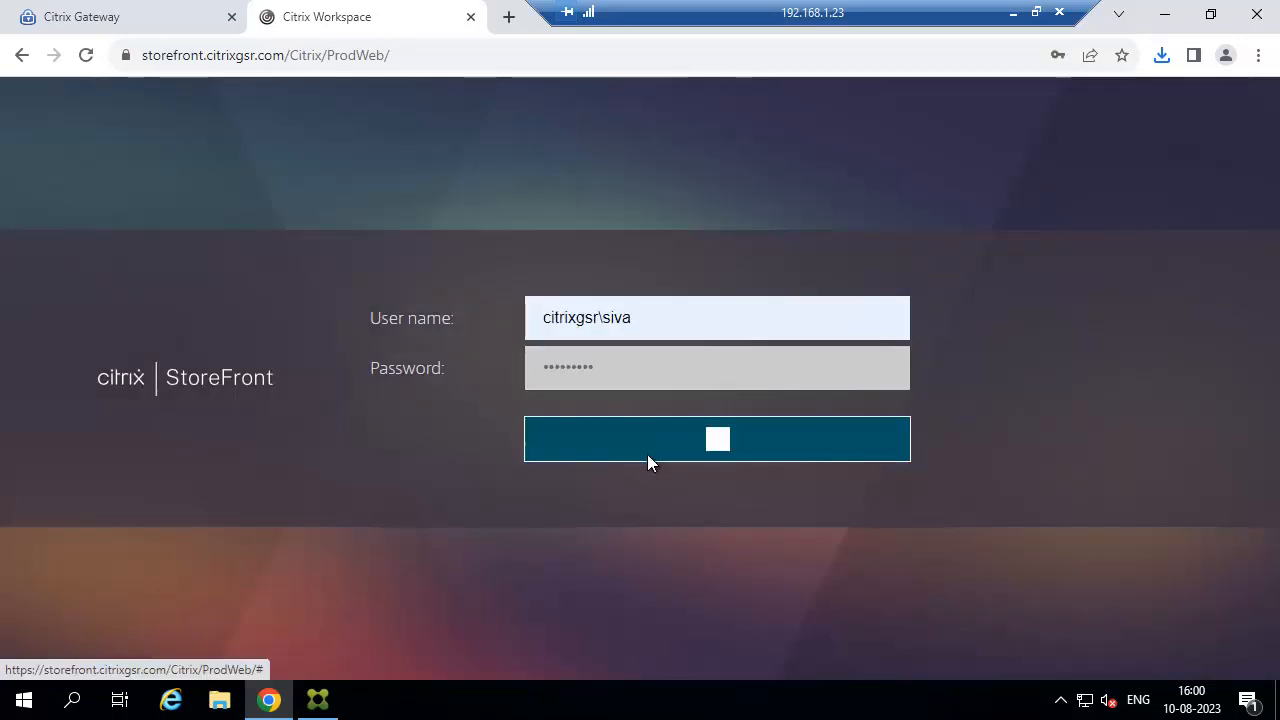
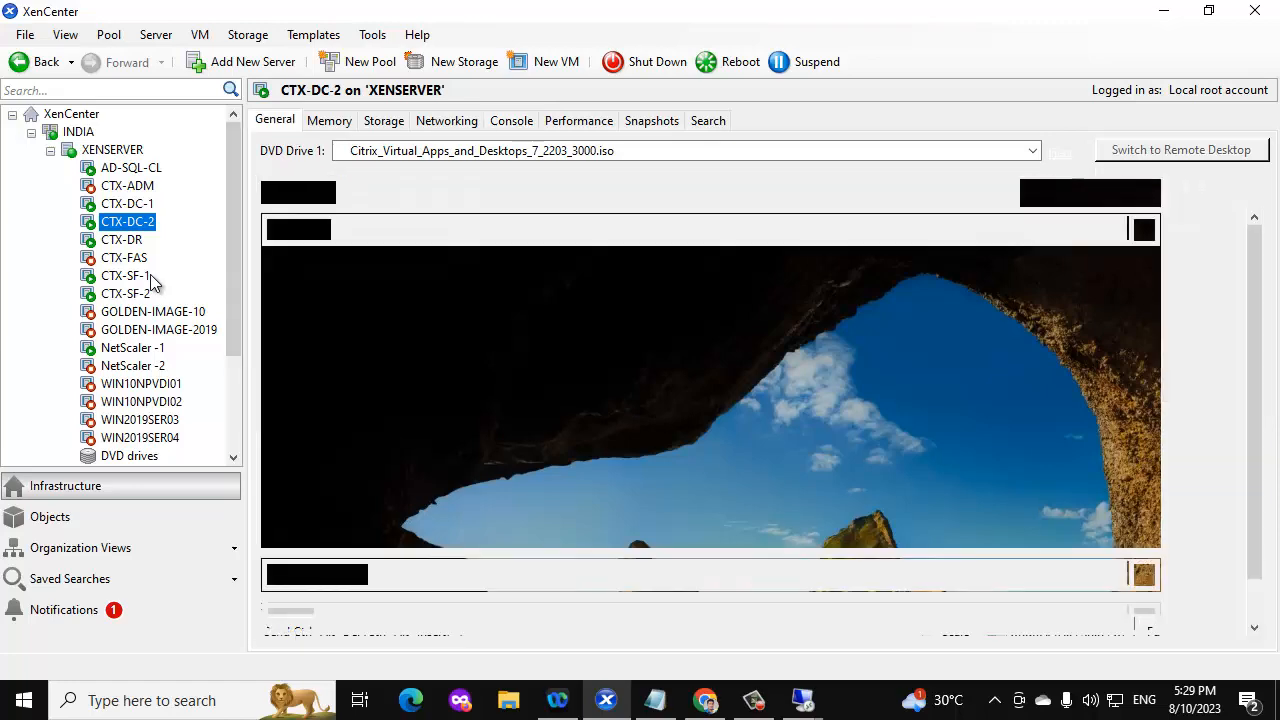
# Select CTX-SF-1 in XenCenter, return to the 192.168.1.23 session, close the Server-Desktop viewer and minimize the browser
pyautogui.click(150, 279)
pyautogui.moveTo(805, 705)
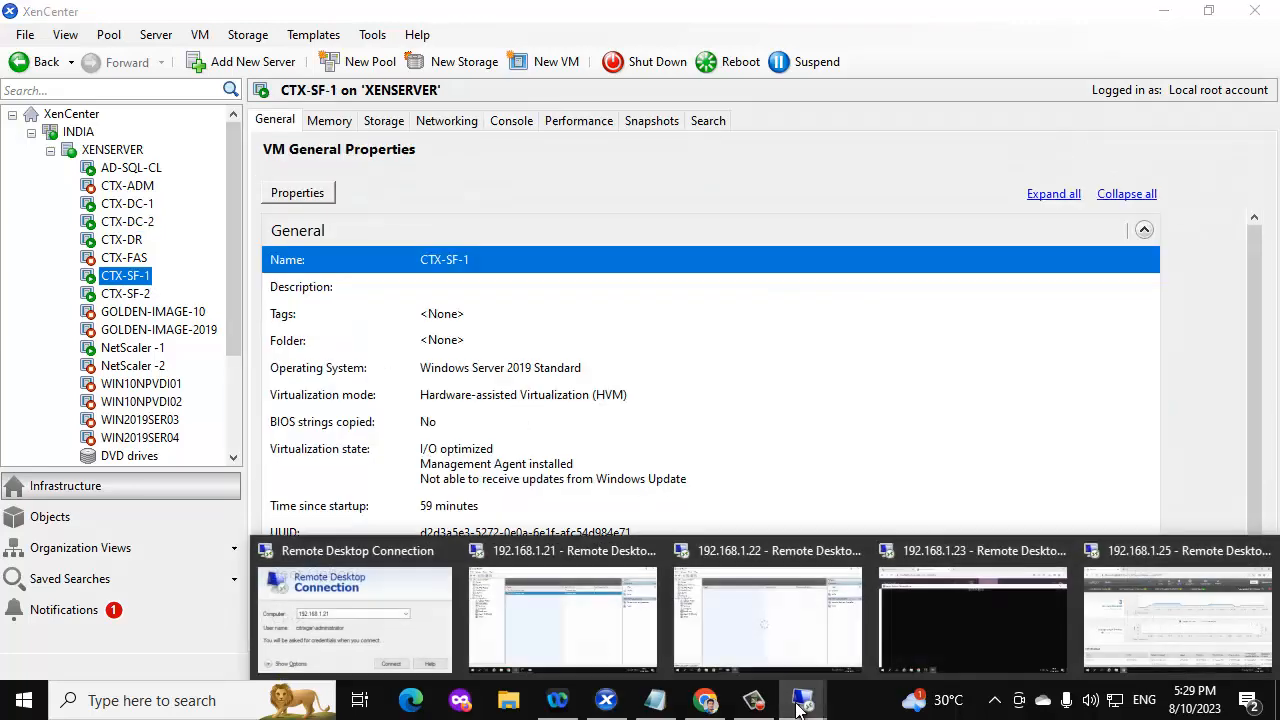
pyautogui.click(935, 620)
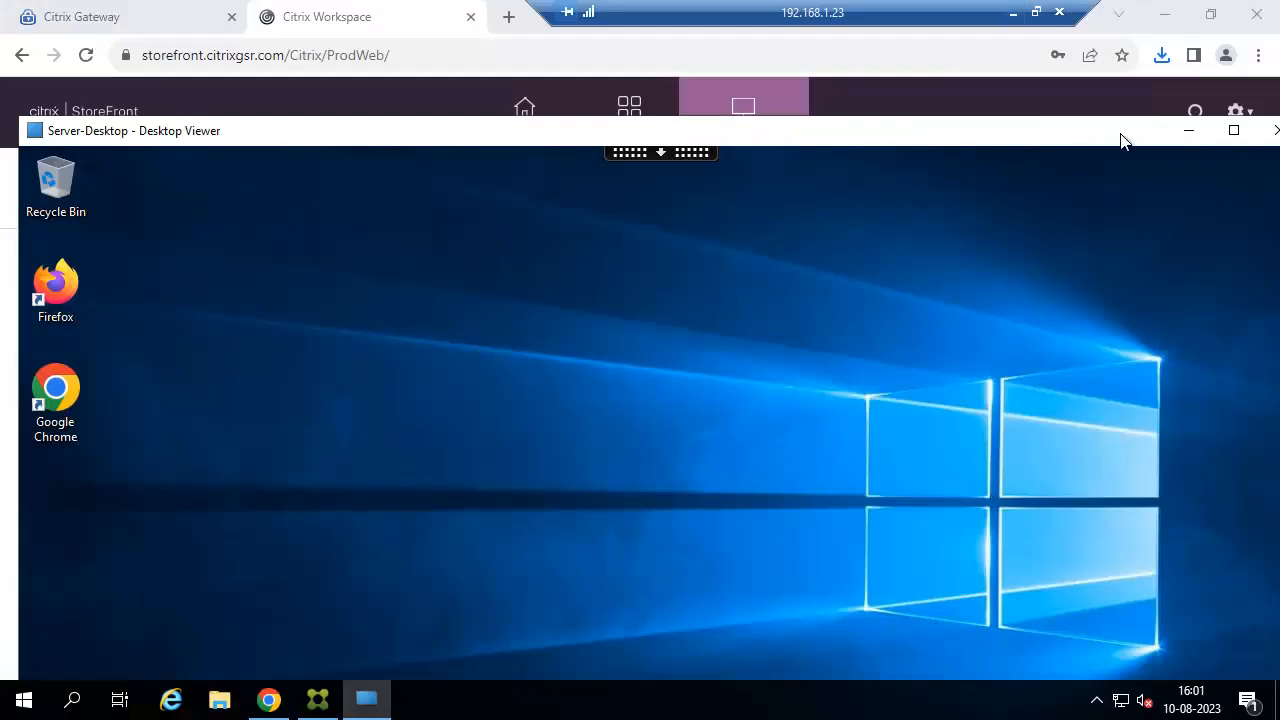
pyautogui.click(1275, 130)
pyautogui.click(686, 407)
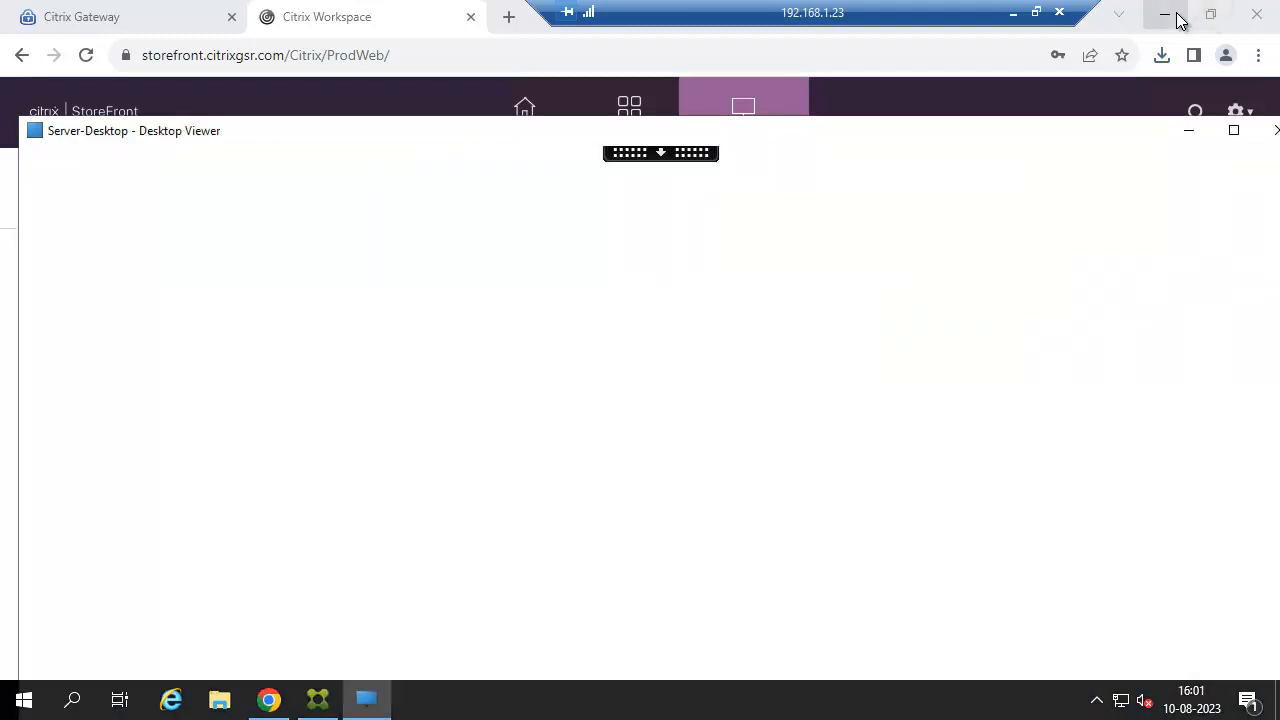
pyautogui.click(1176, 14)
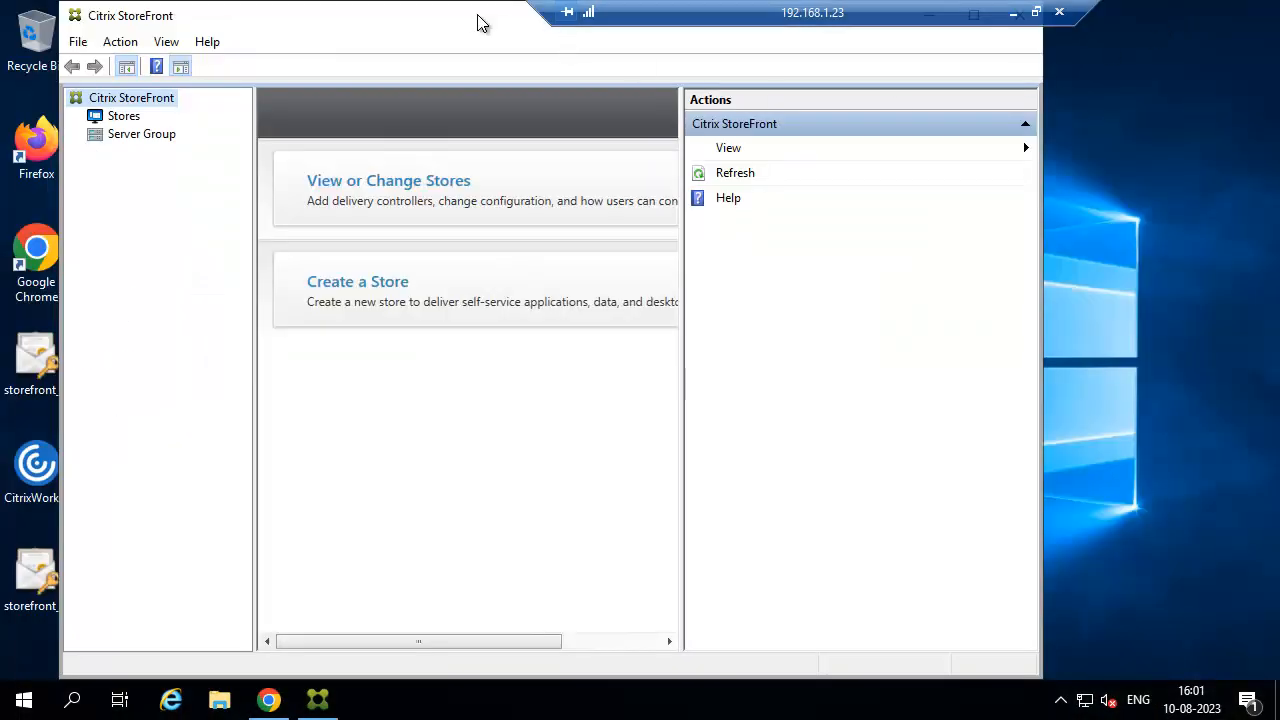
# Maximize the Citrix StoreFront console and refresh the Server Group to check its synchronization status
pyautogui.moveTo(478, 22); pyautogui.dragTo(460, 61)
pyautogui.click(962, 57)
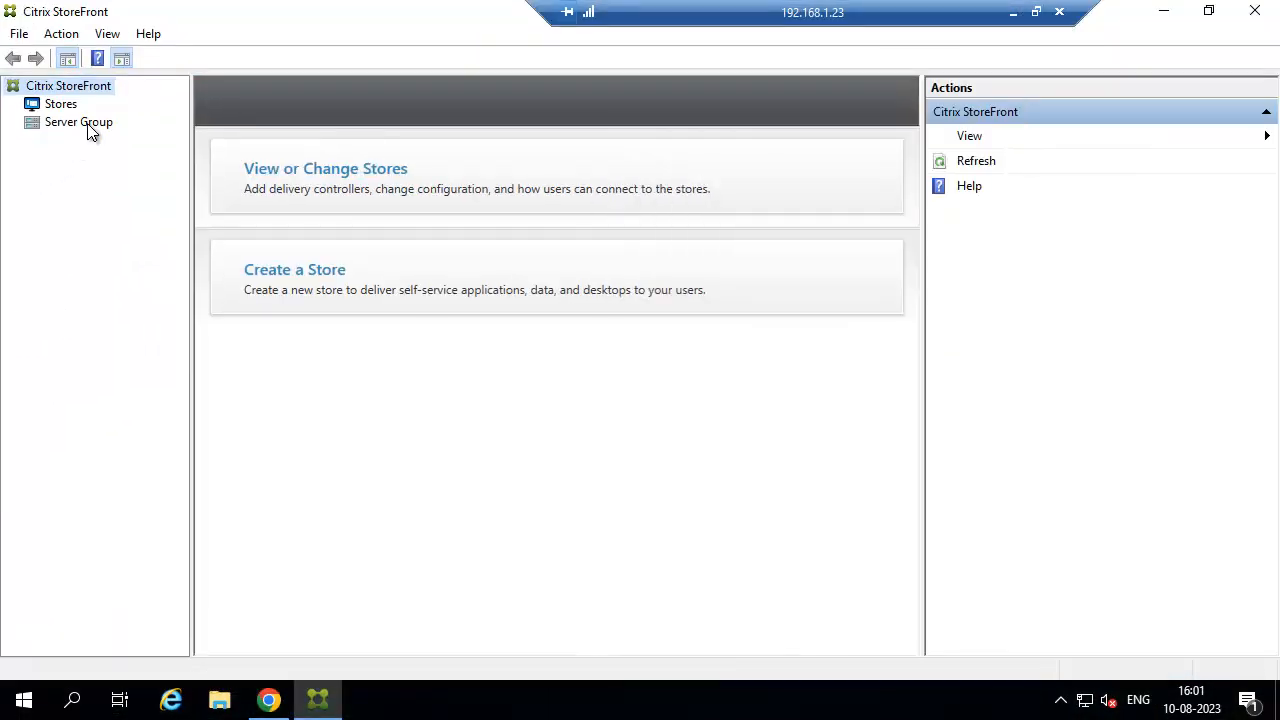
pyautogui.click(88, 124)
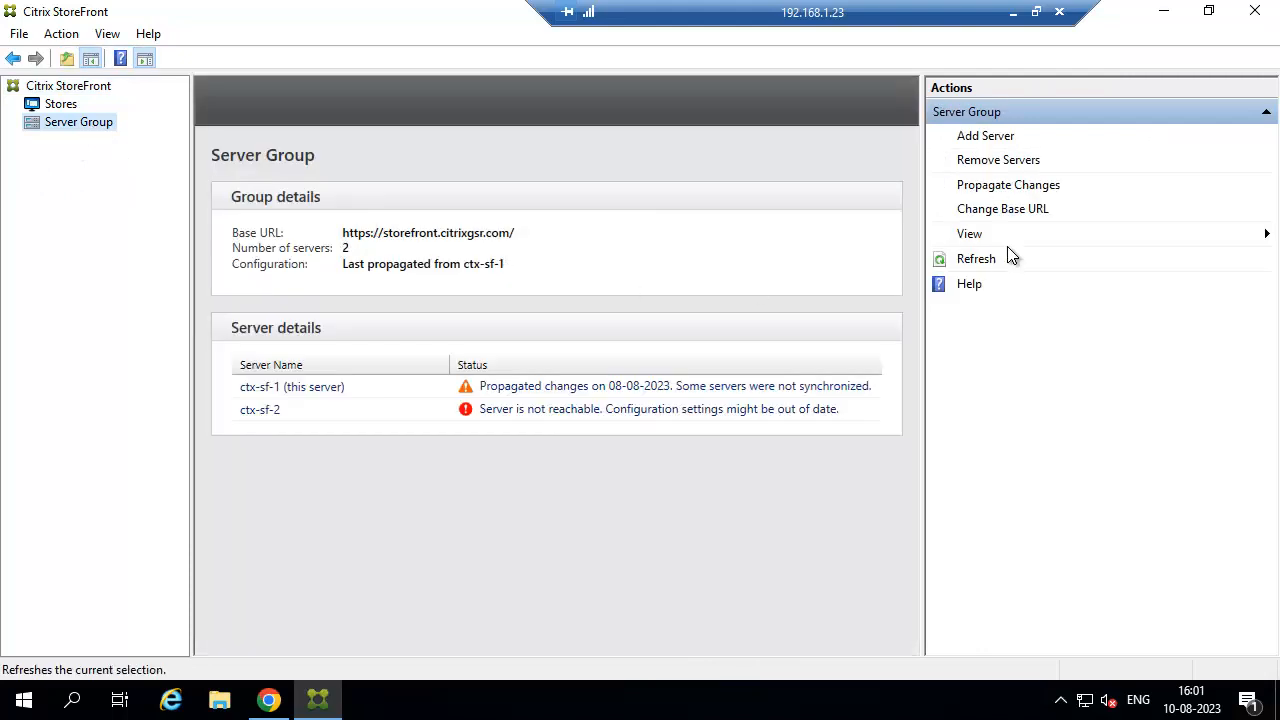
pyautogui.click(989, 259)
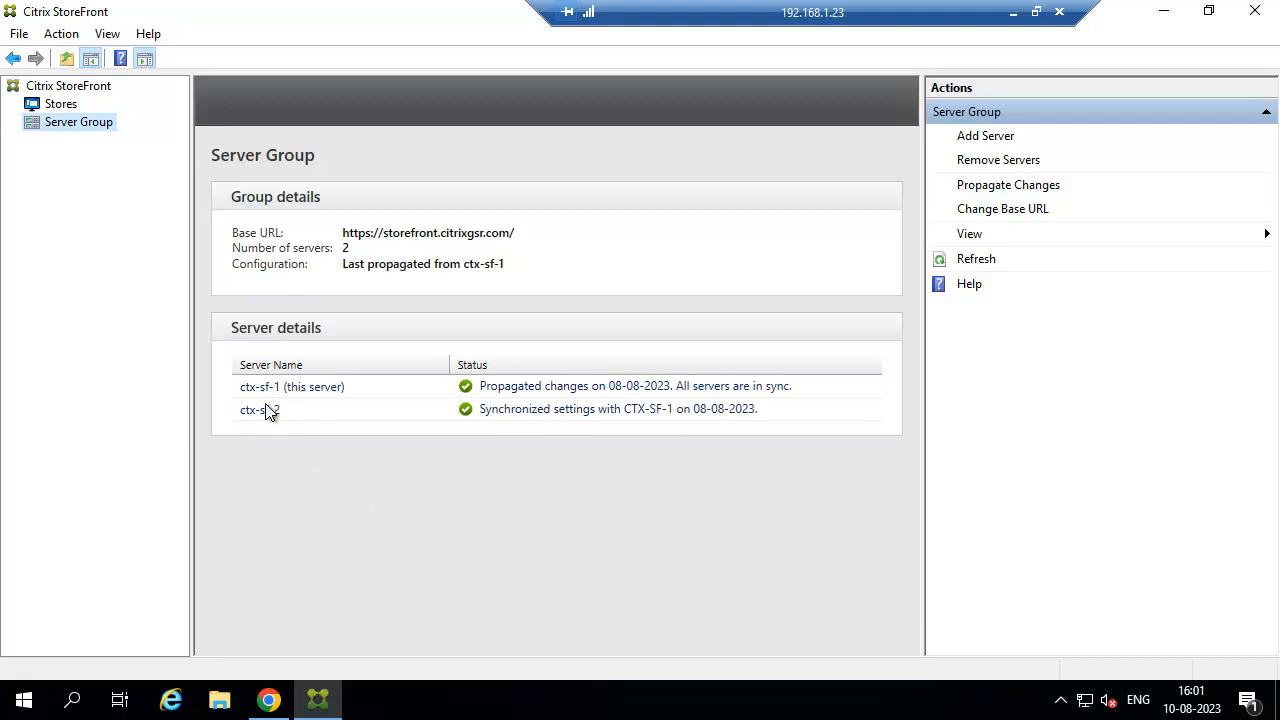
# Check the version in About Citrix StoreFront, select ctx-sf-2 in the server group, and minimize the 192.168.1.23 session
pyautogui.click(149, 35)
pyautogui.click(185, 125)
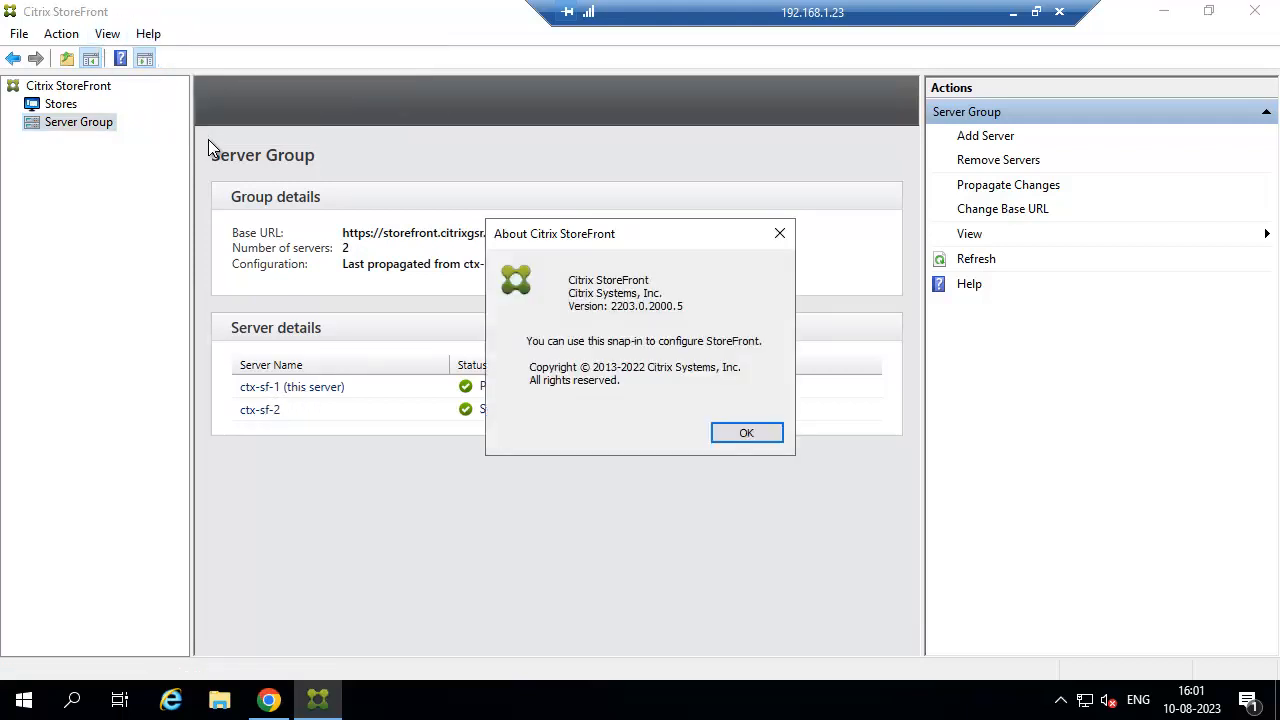
pyautogui.click(746, 433)
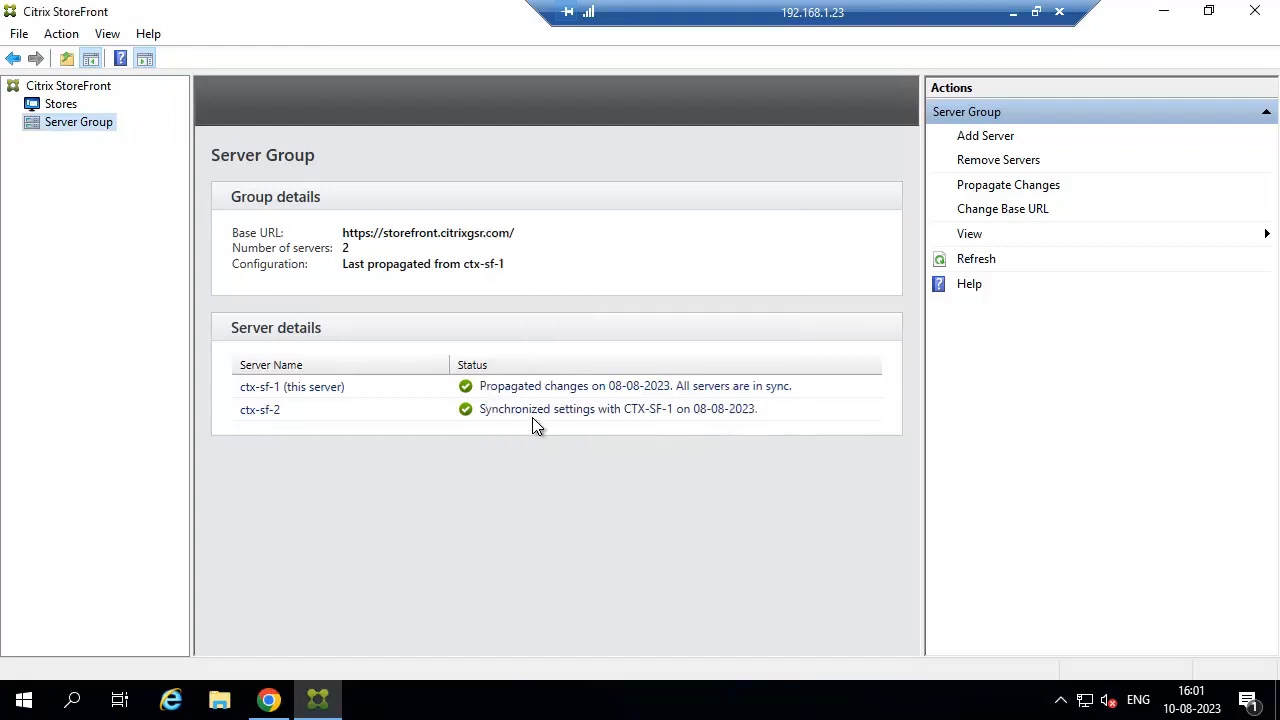
pyautogui.click(388, 416)
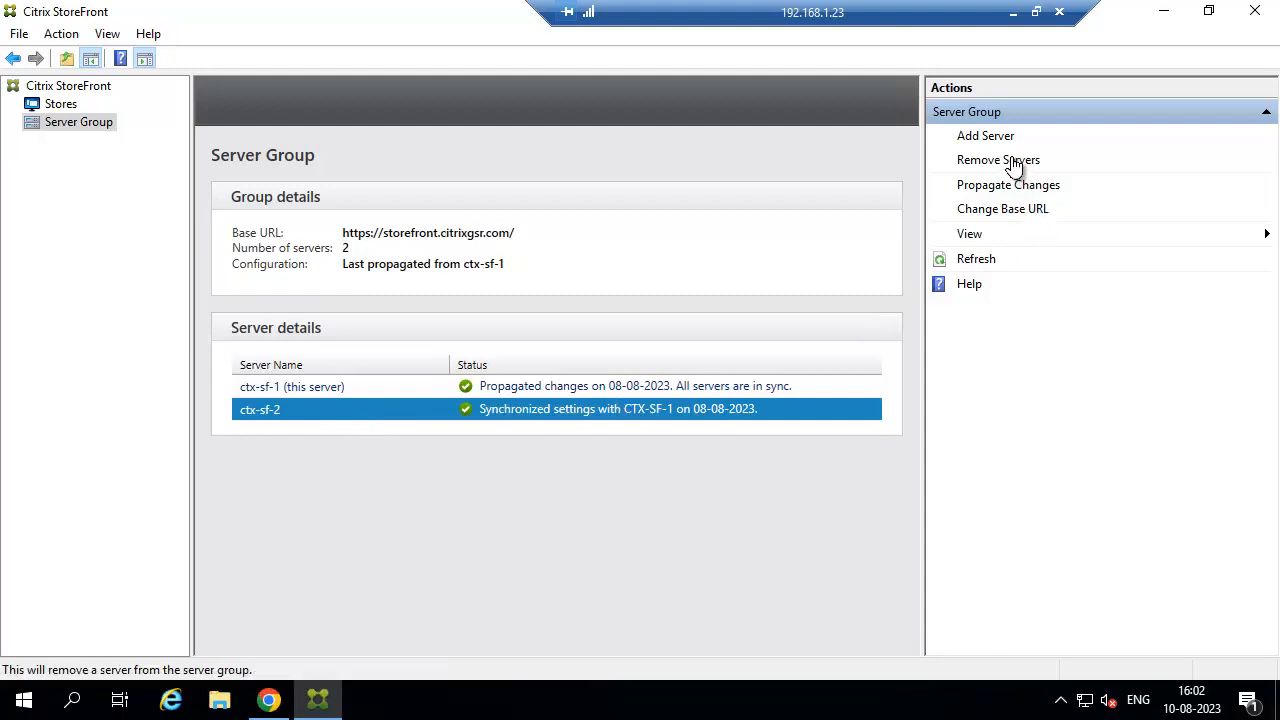
pyautogui.click(1013, 13)
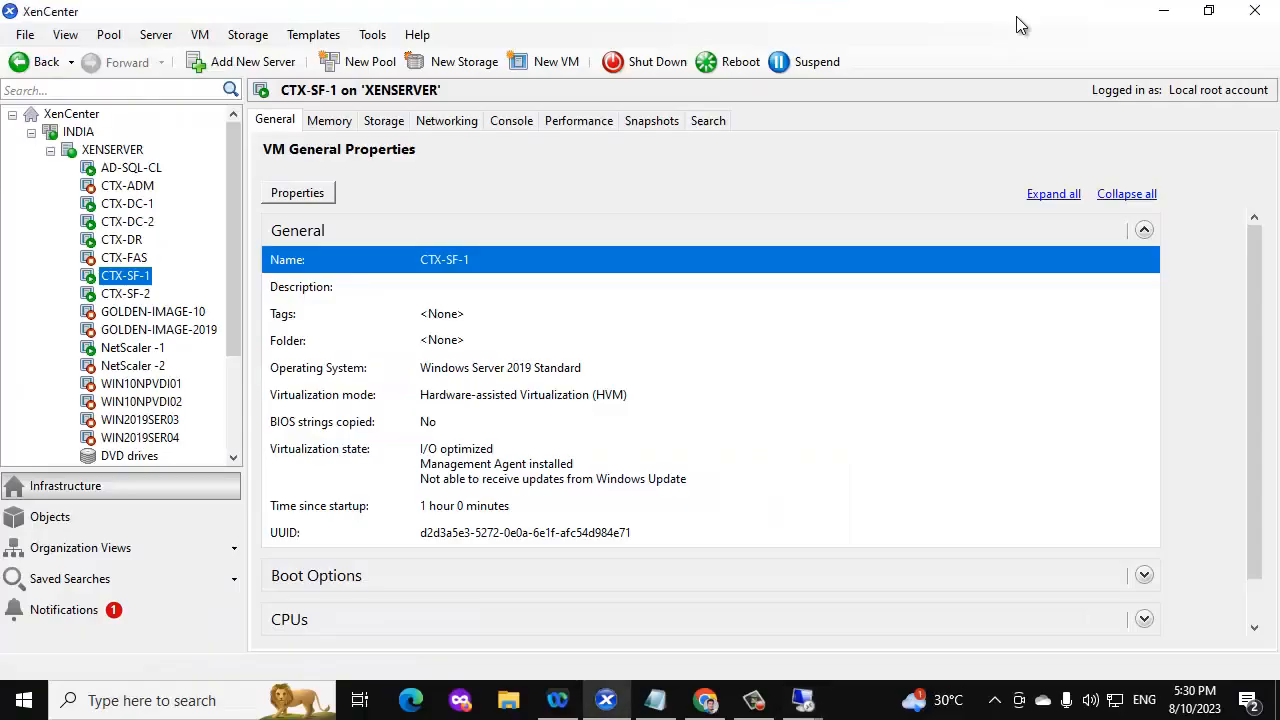
# Delete the existing snapshot named up from the CTX-SF-1 virtual machine
pyautogui.click(655, 122)
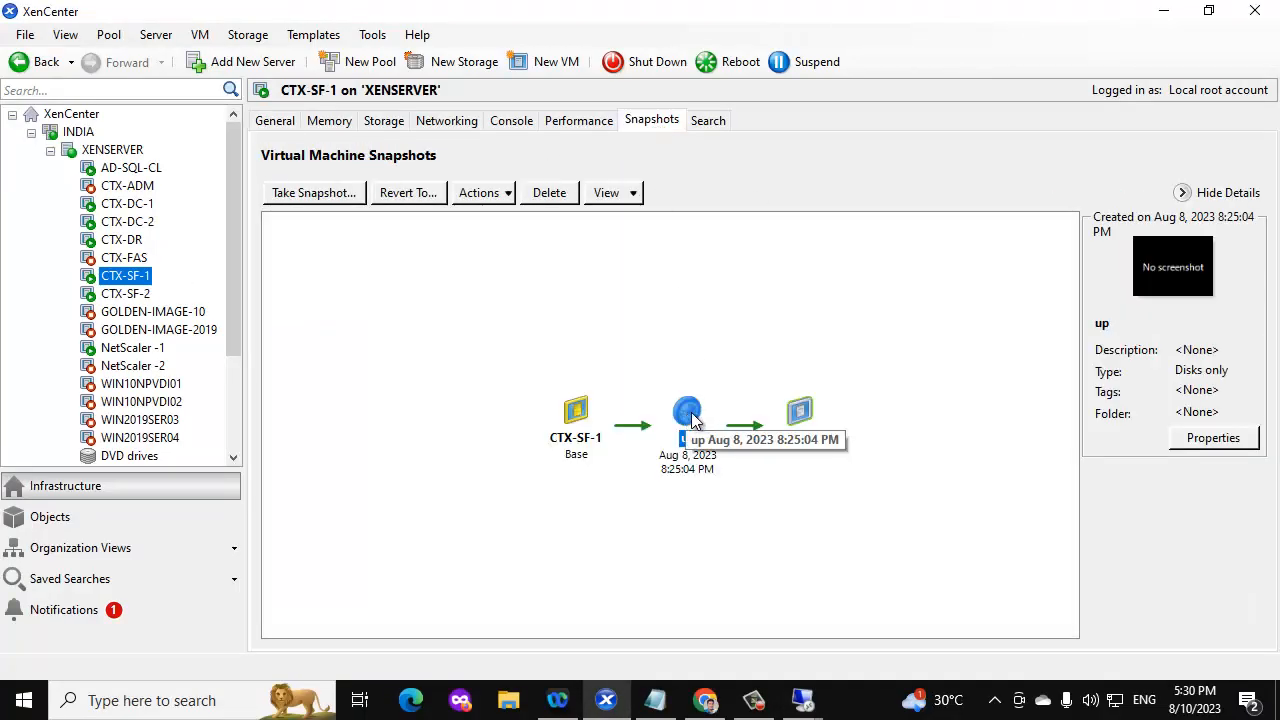
pyautogui.rightClick(688, 418)
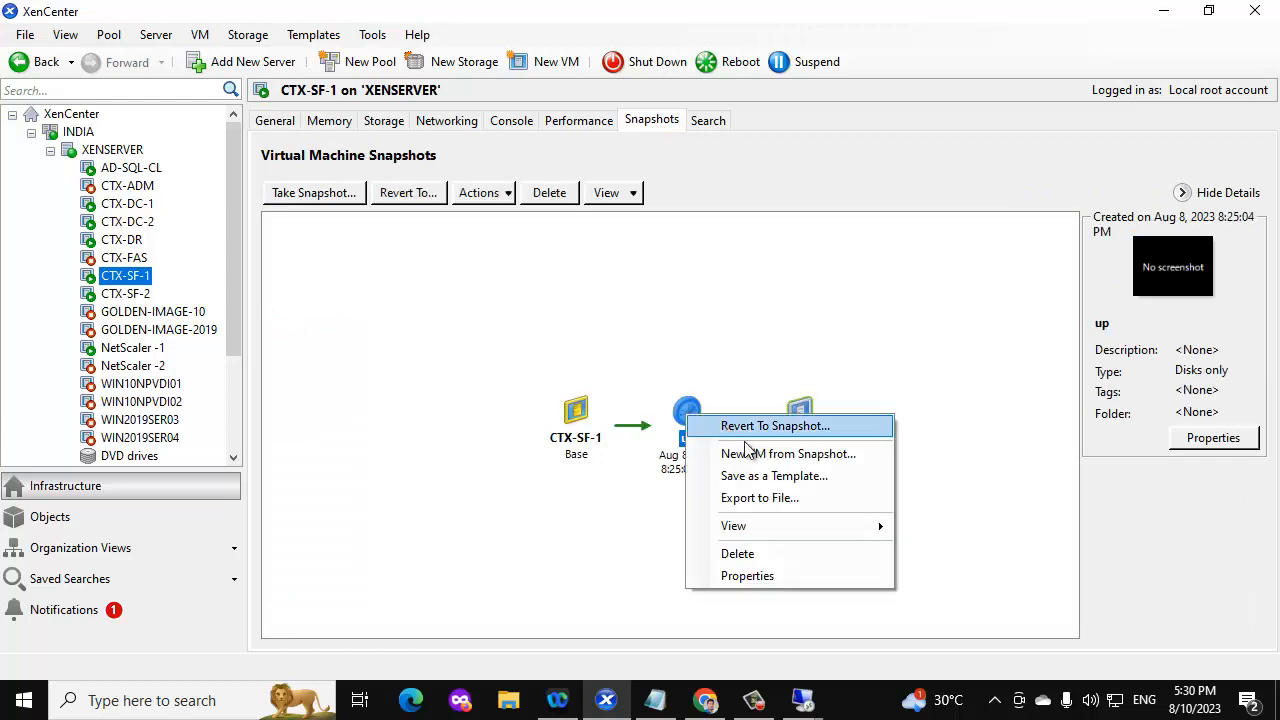
pyautogui.click(740, 553)
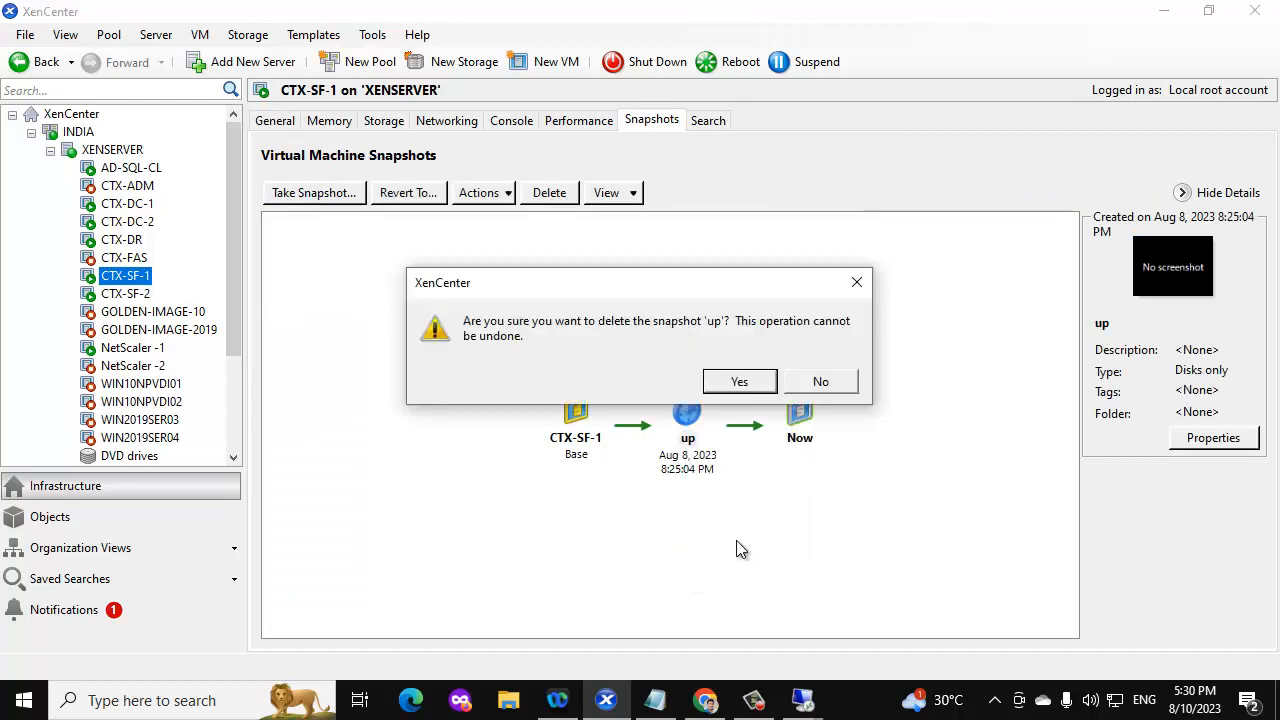
pyautogui.click(743, 384)
# Take a disks-only snapshot of CTX-SF-1 named be-up
pyautogui.click(316, 195)
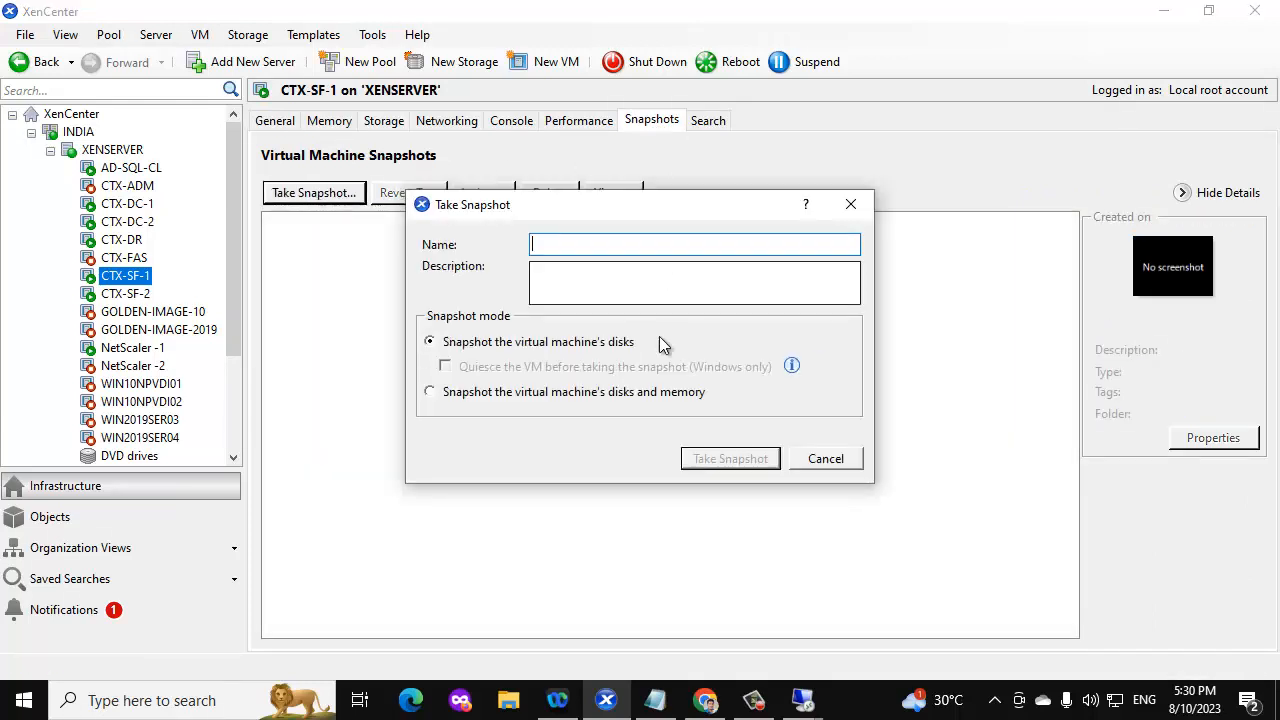
pyautogui.write('be')
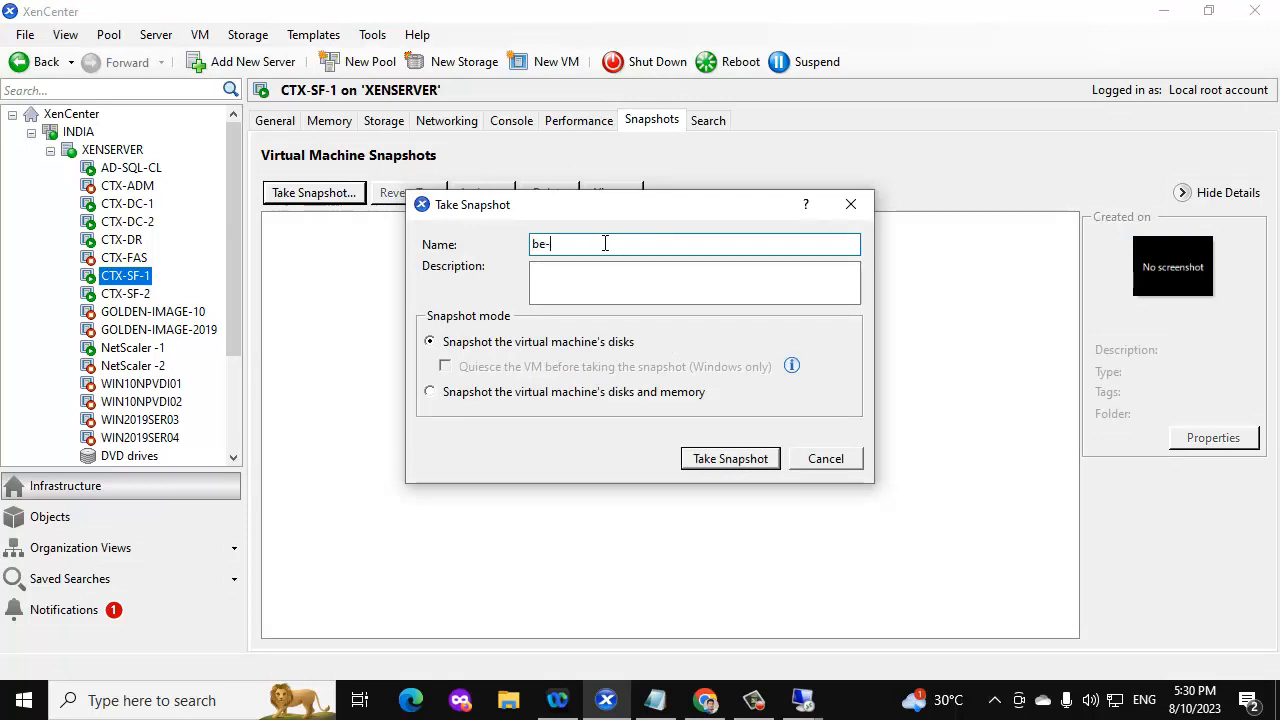
pyautogui.write('-up')
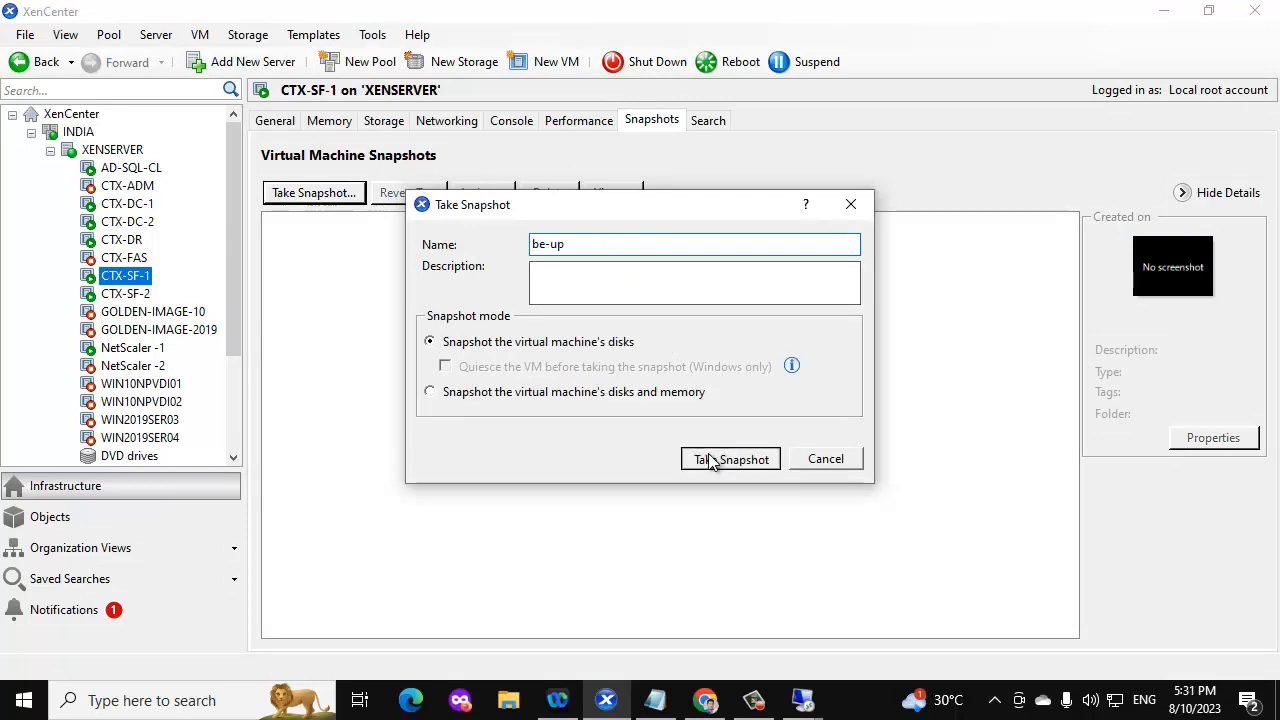
pyautogui.click(714, 460)
# Take a disks-only snapshot of CTX-SF-2 named be-up
pyautogui.click(160, 295)
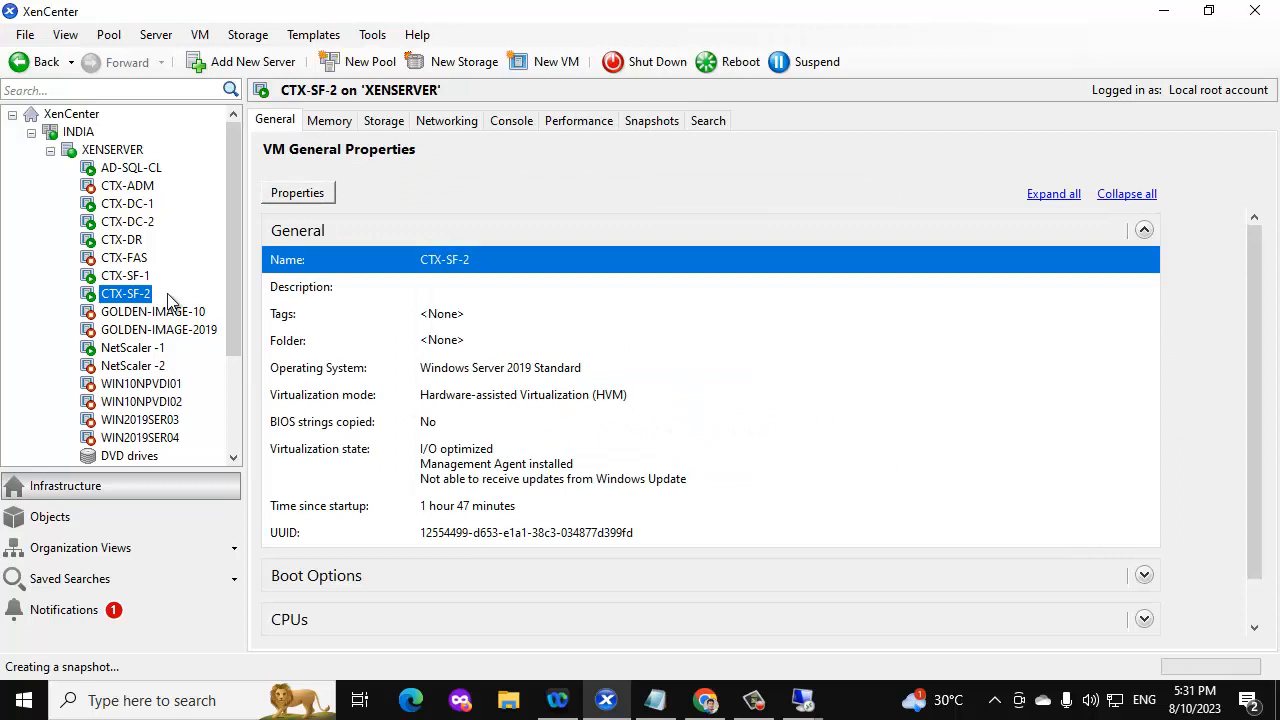
pyautogui.click(672, 124)
pyautogui.click(311, 194)
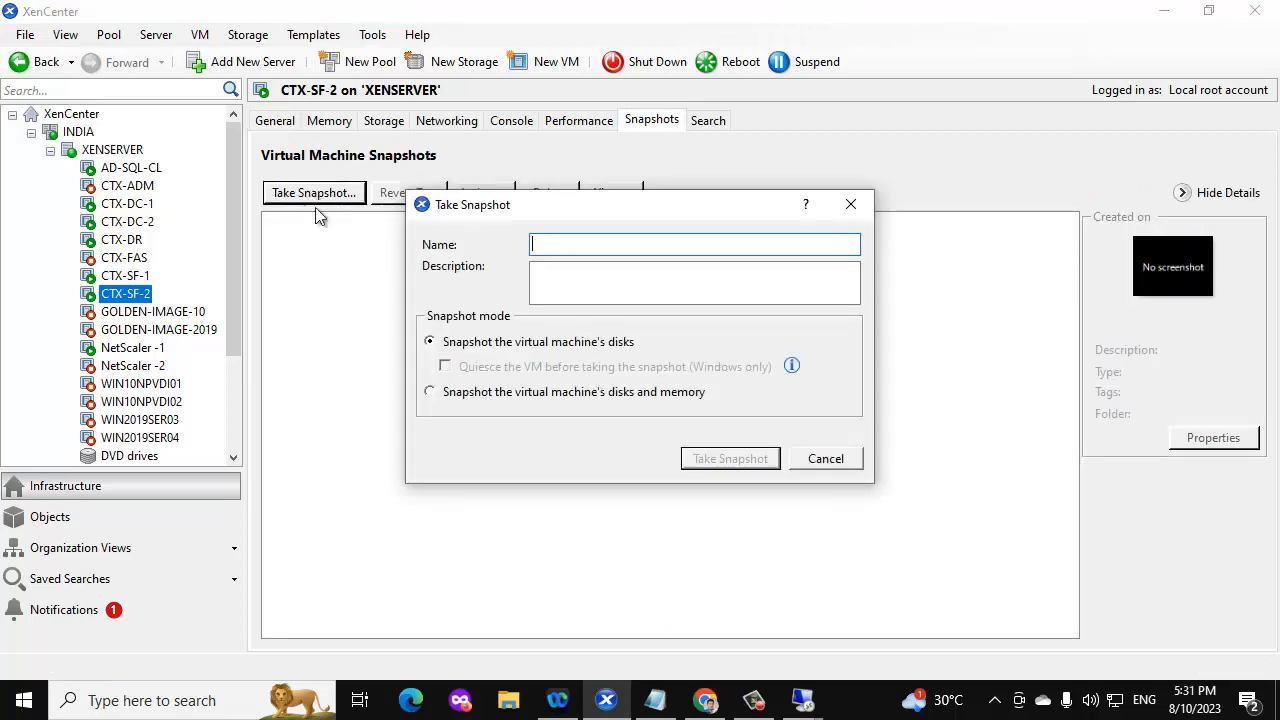
pyautogui.write('be')
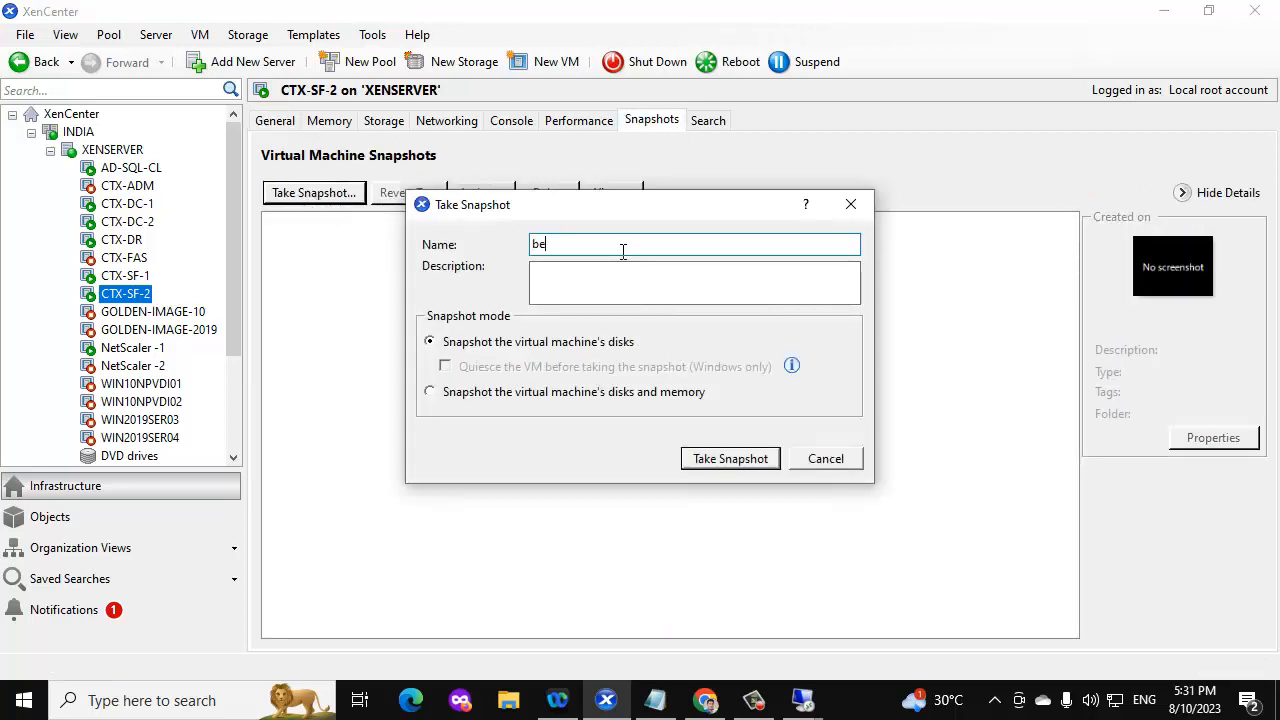
pyautogui.write('-up')
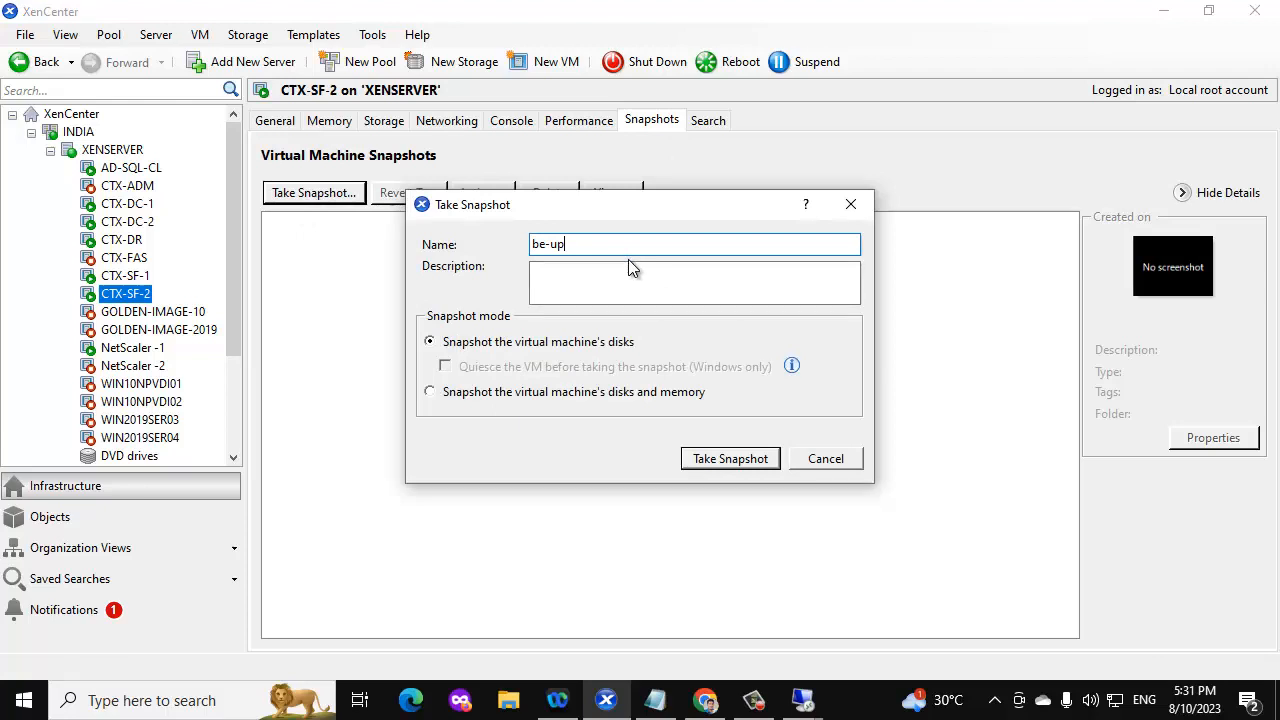
pyautogui.click(690, 458)
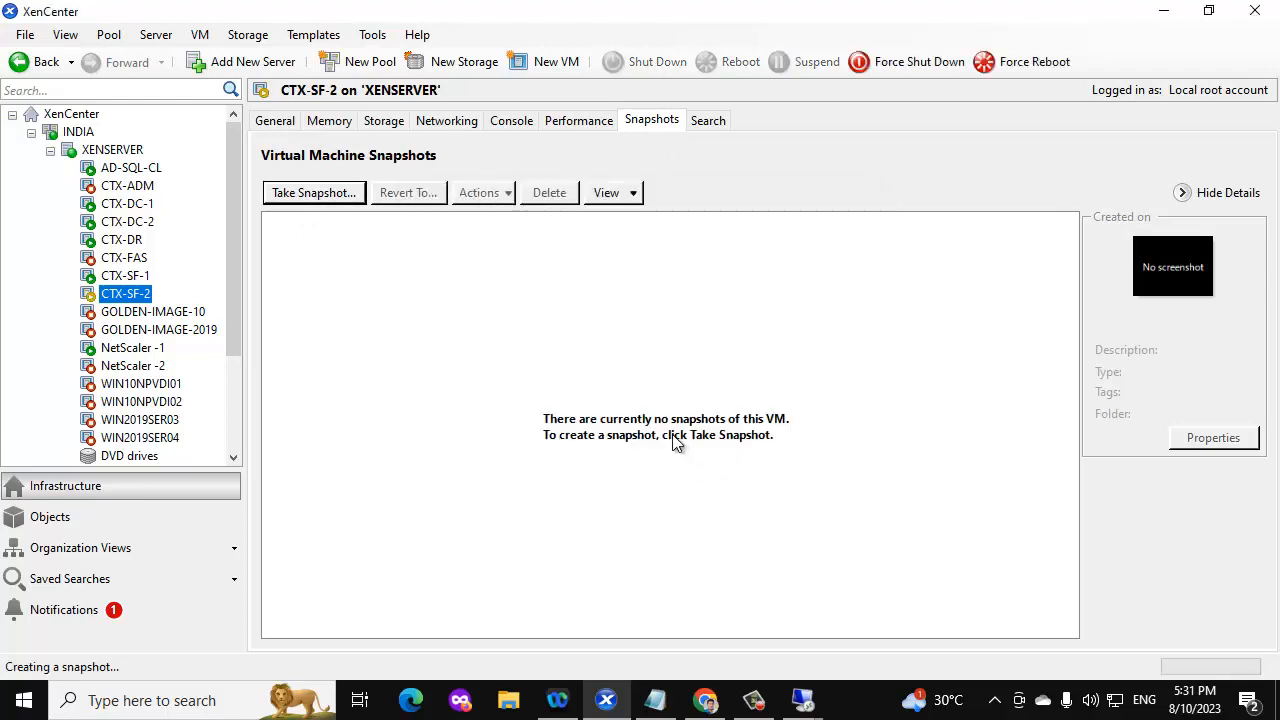
# Switch to the 192.168.1.23 remote session and open 192.168.1.70 in the browser's empty tab
pyautogui.moveTo(801, 704)
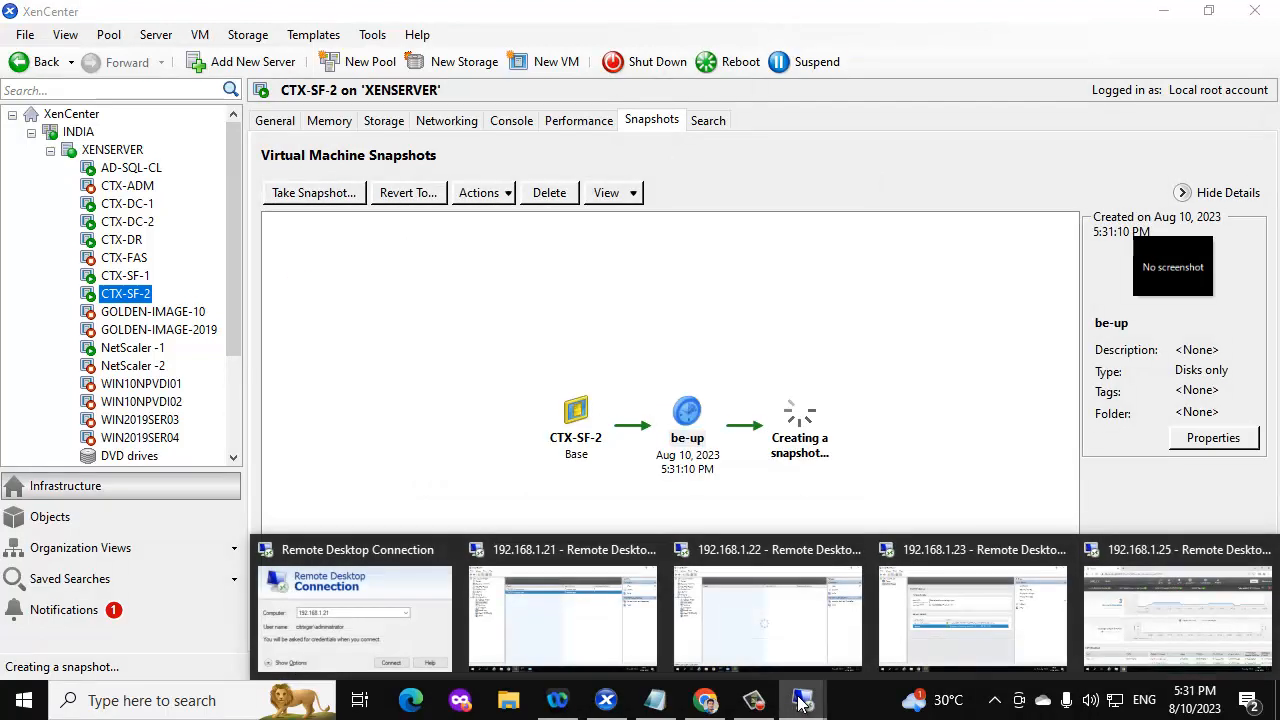
pyautogui.click(955, 650)
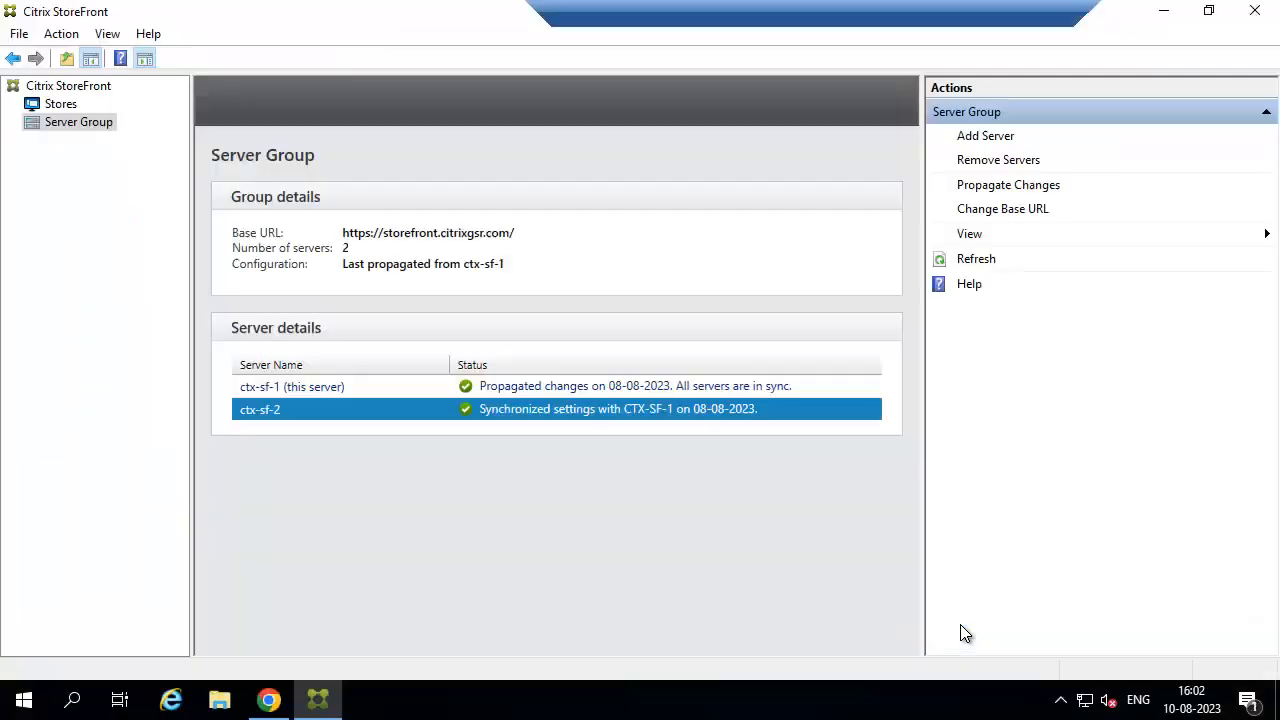
pyautogui.click(278, 708)
pyautogui.click(510, 18)
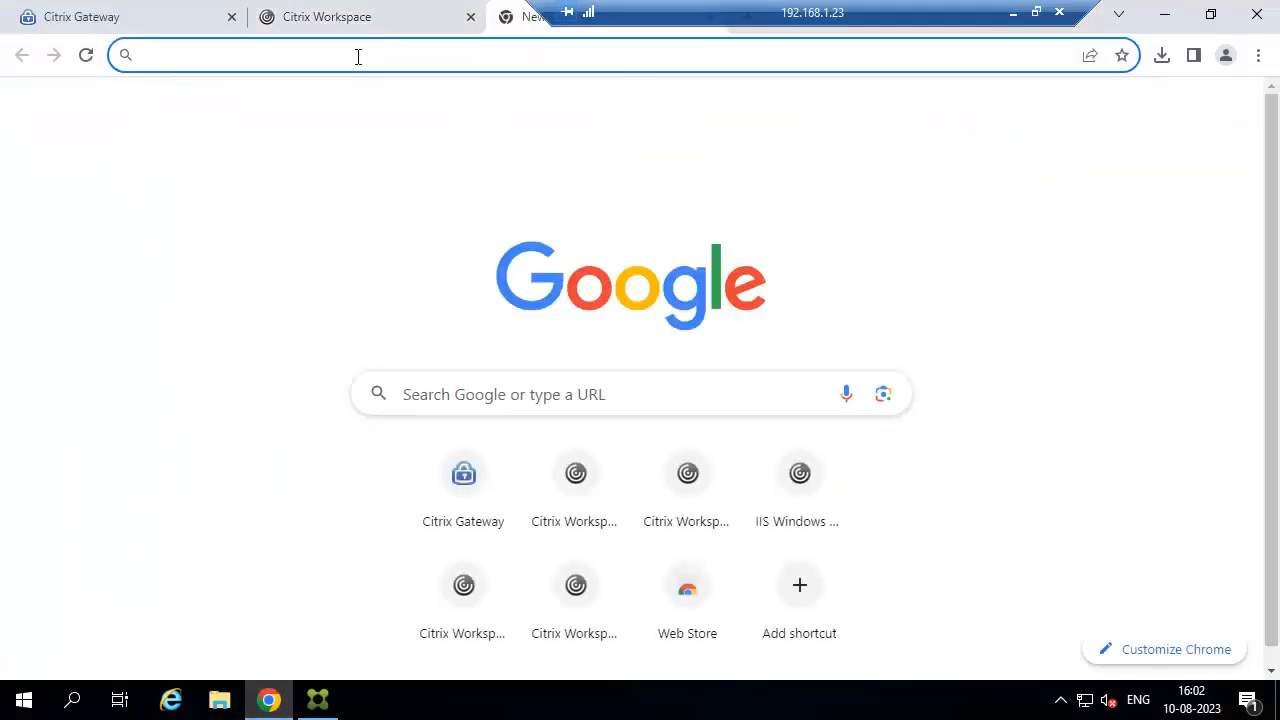
pyautogui.click(358, 56)
pyautogui.write('192.168.')
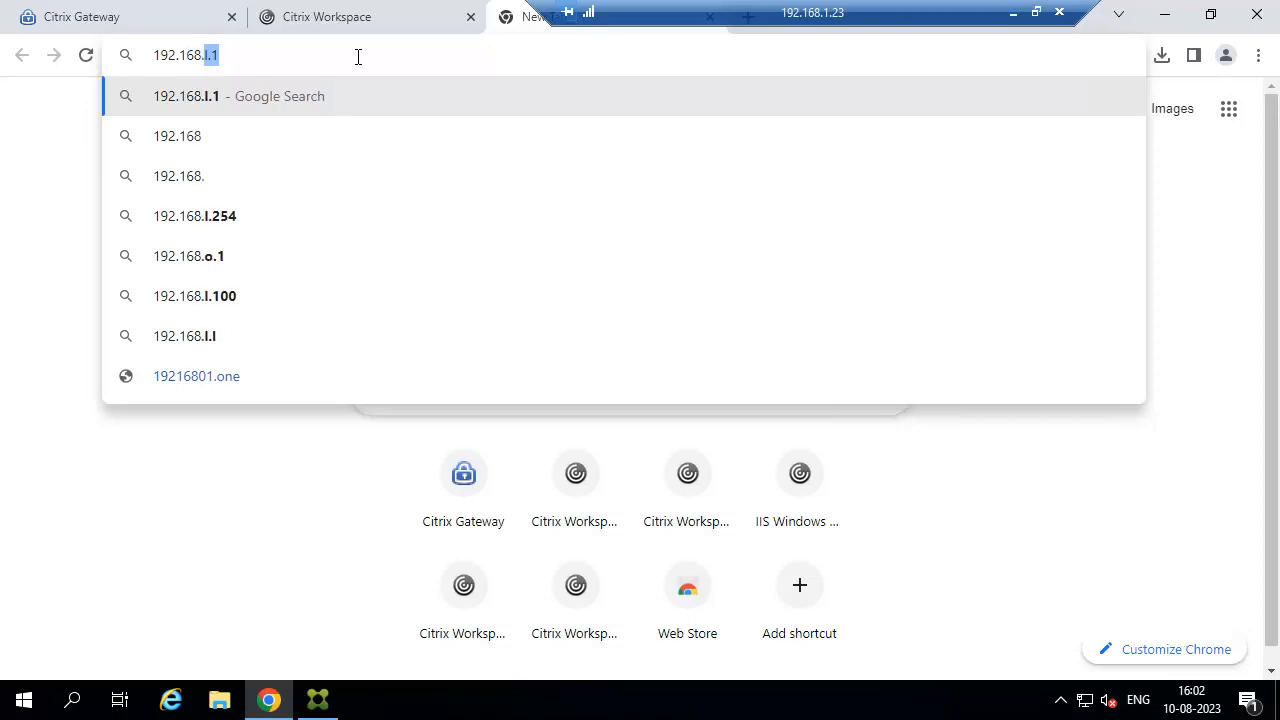
pyautogui.write('1.70')
pyautogui.press('Return')
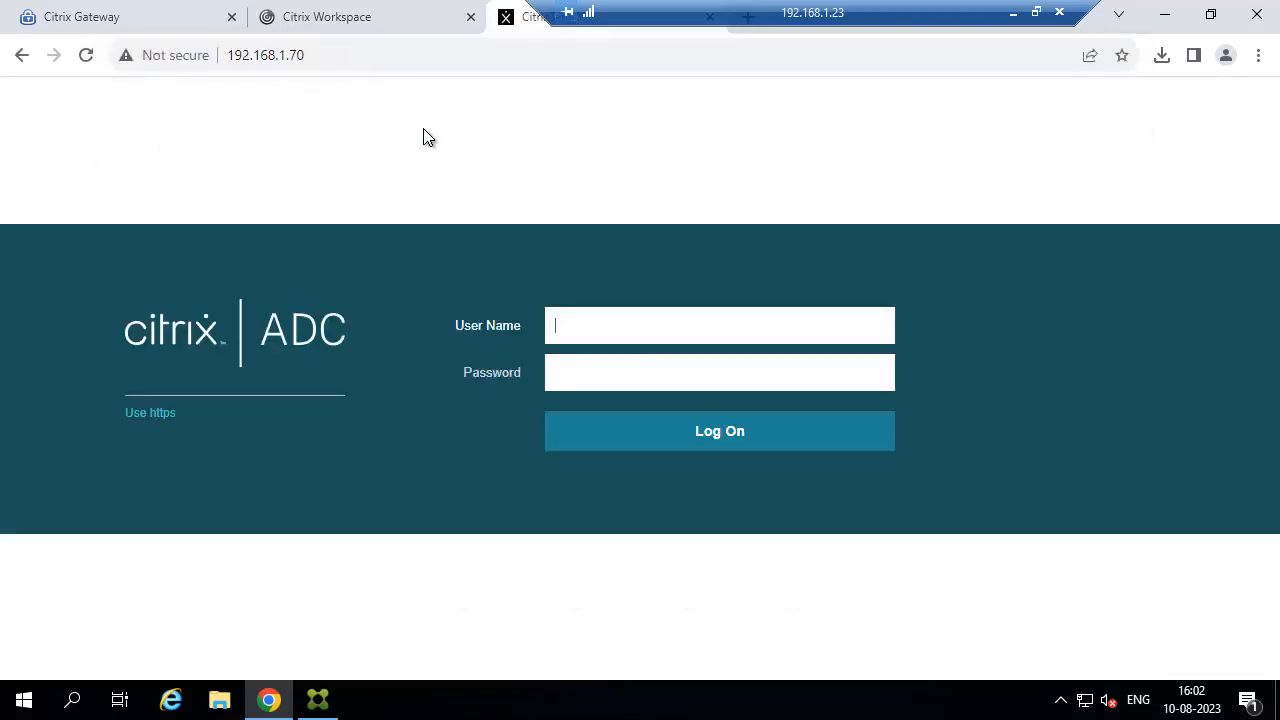
# Log on to Citrix ADC as nsroot with the account password and decline saving the password in the browser
pyautogui.click(593, 339)
pyautogui.write('nsropo')
pyautogui.press('Tab')
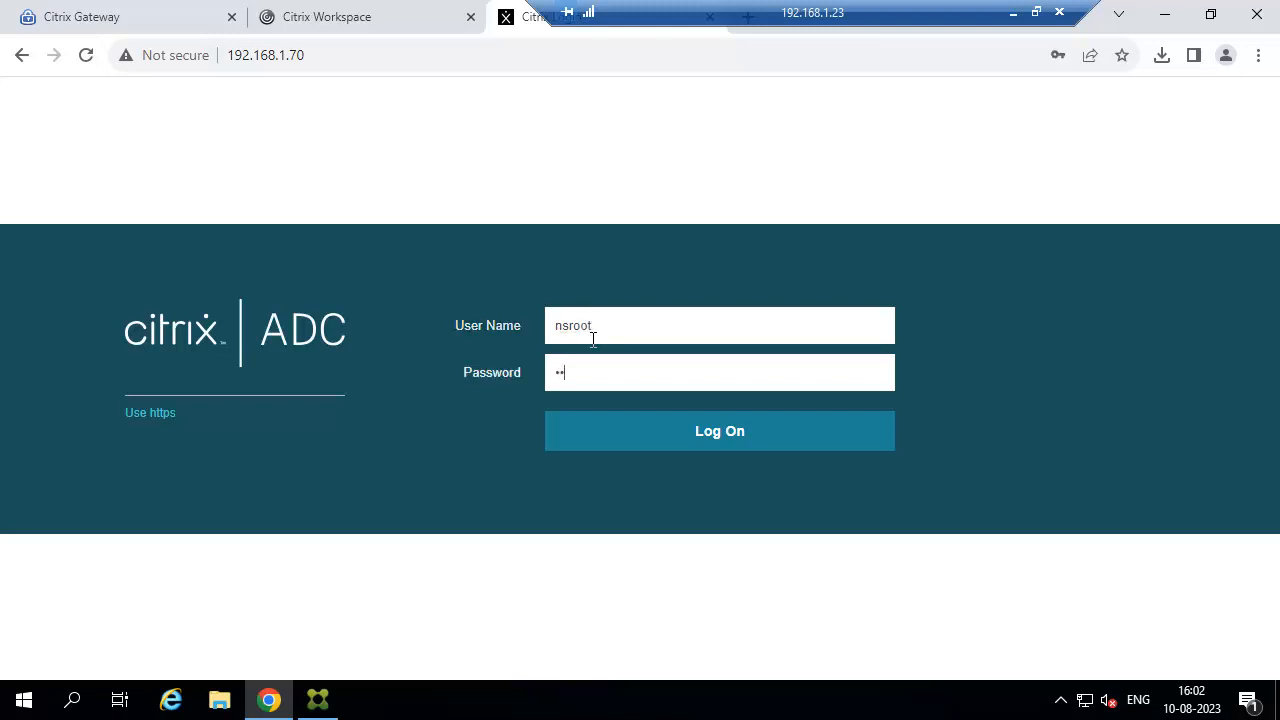
pyautogui.write('•••••••••••')
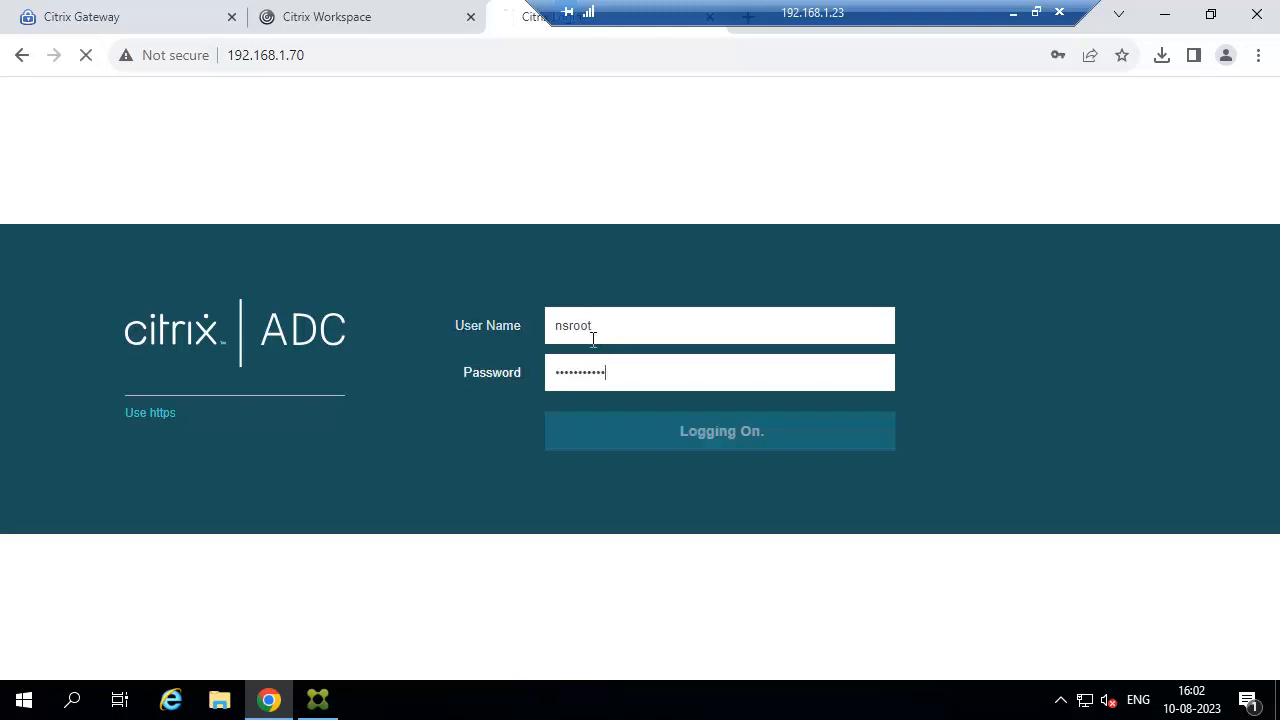
pyautogui.press('Return')
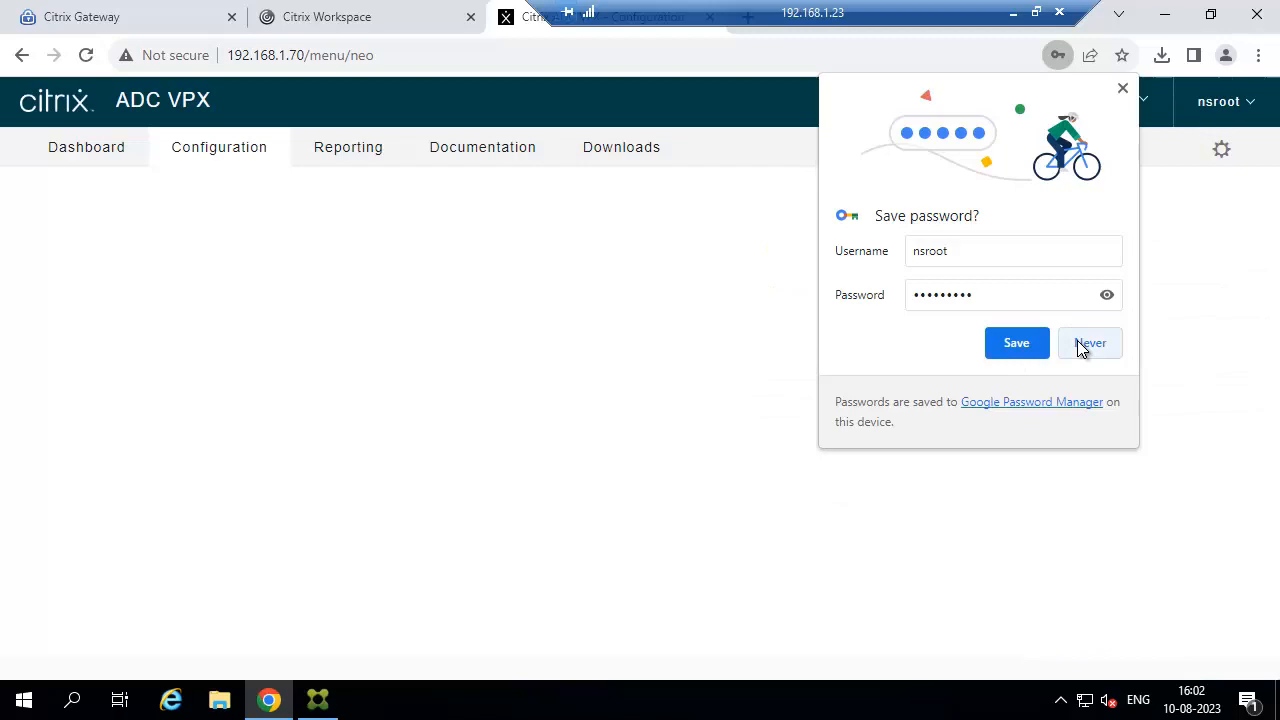
pyautogui.click(1079, 344)
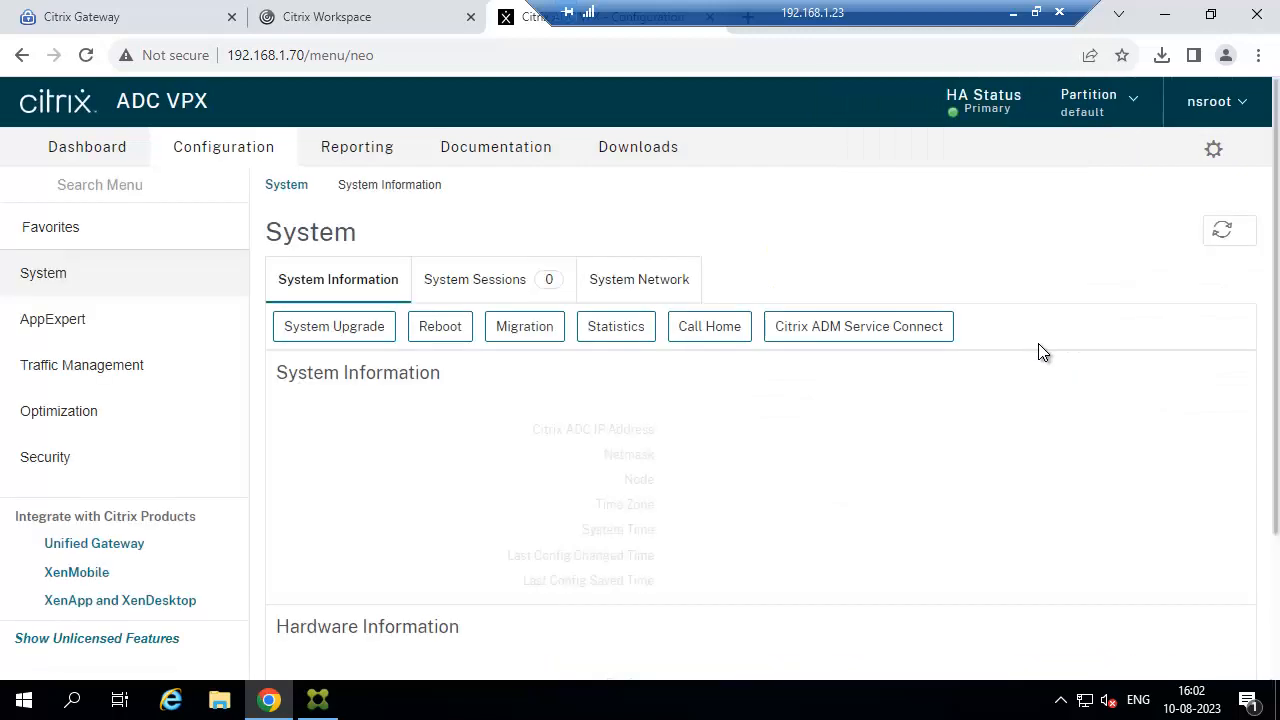
# Open the member bindings of the SF-SG load balancing service group
pyautogui.click(181, 366)
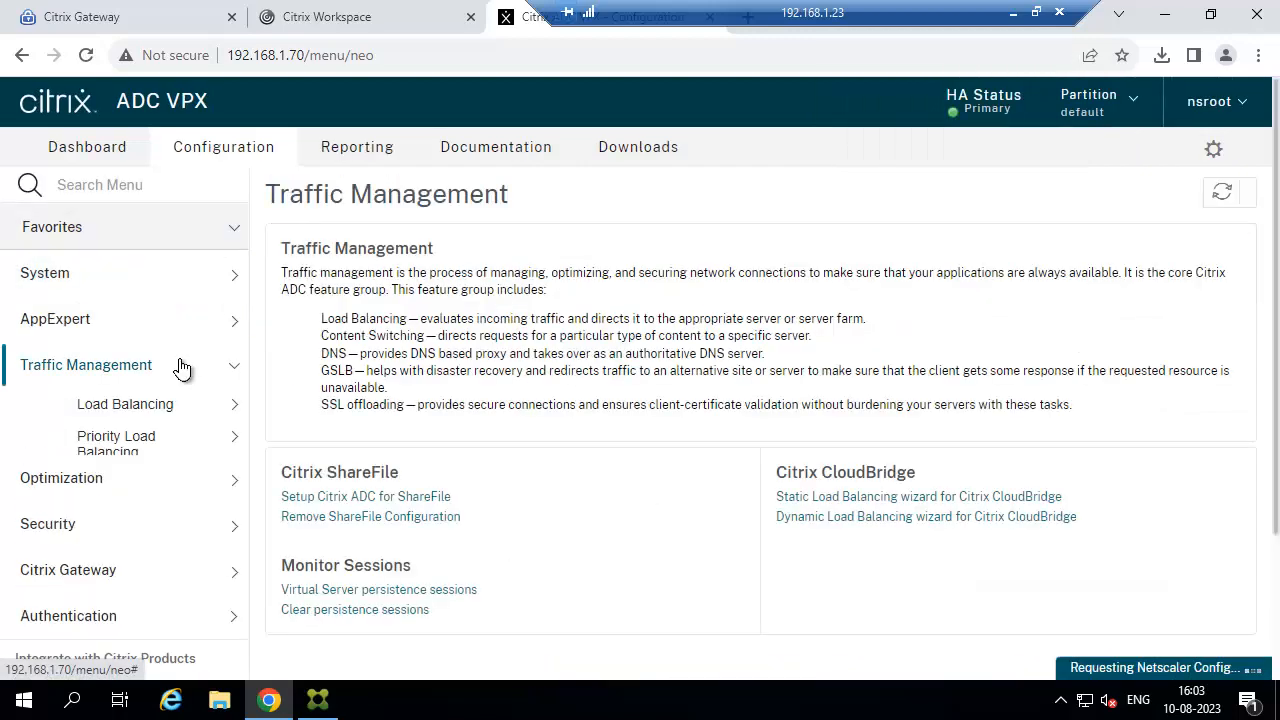
pyautogui.click(186, 305)
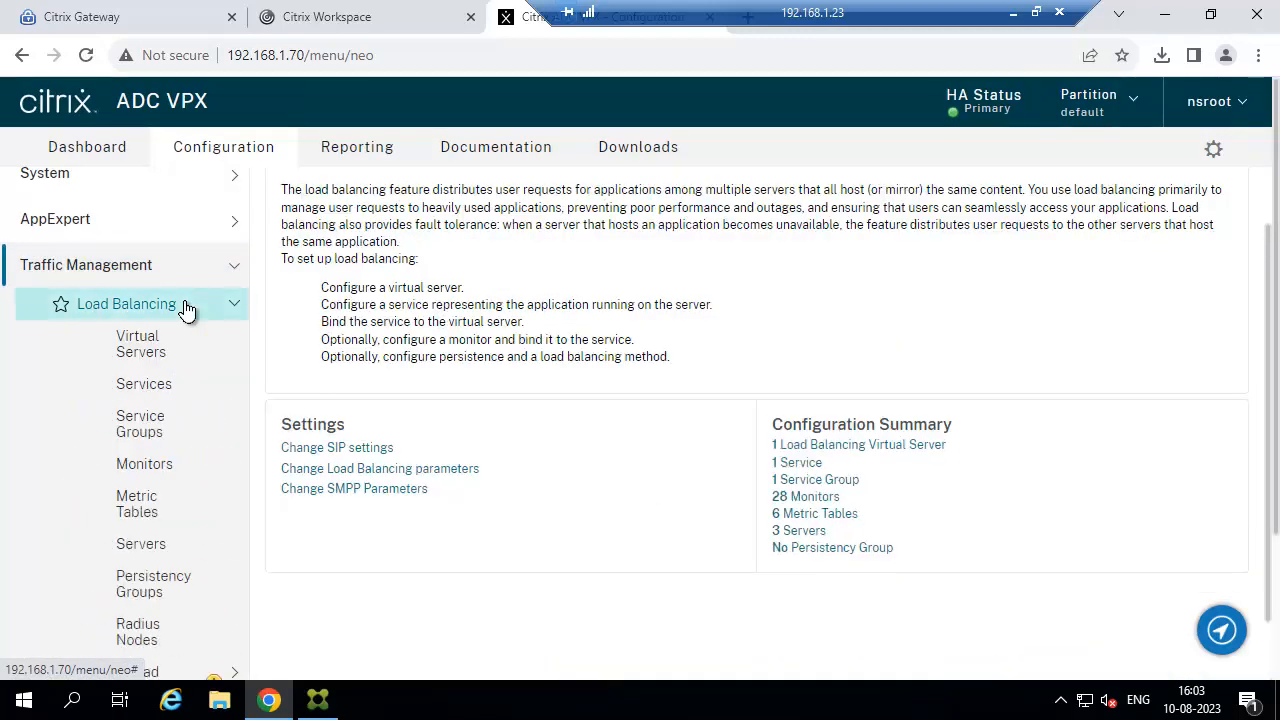
pyautogui.click(150, 428)
pyautogui.click(381, 299)
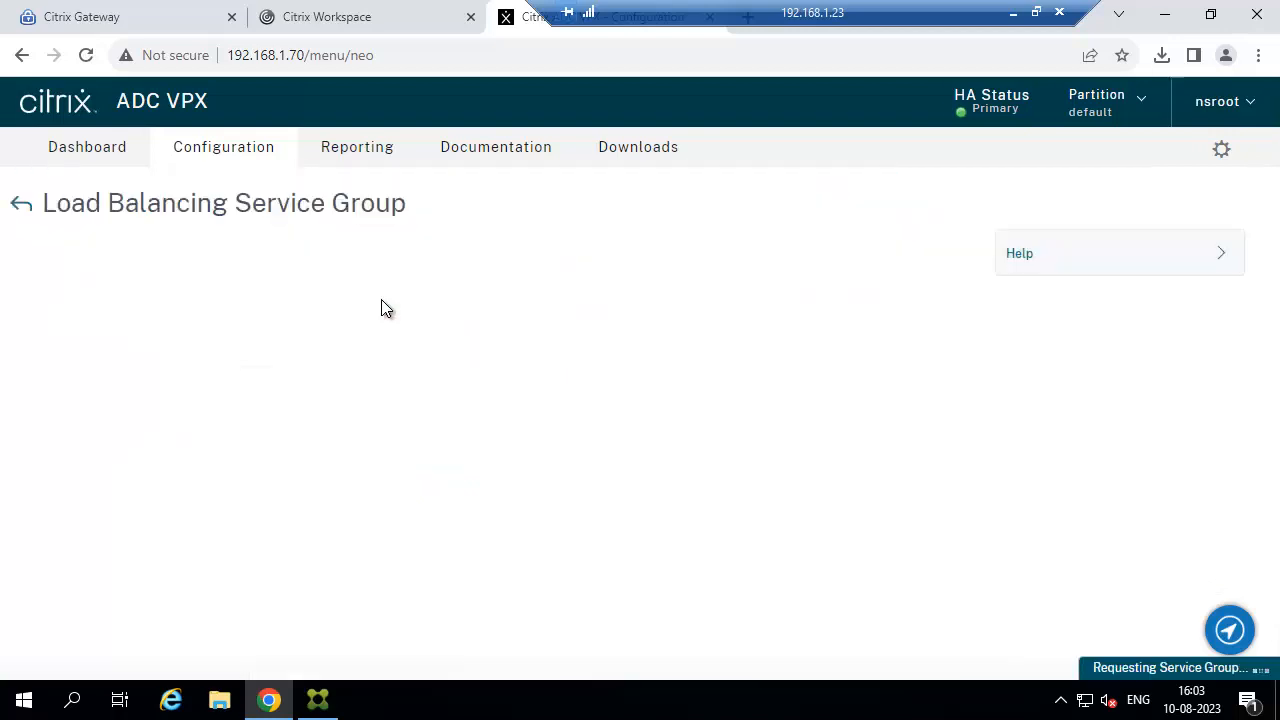
pyautogui.scroll(-4, 386, 316)
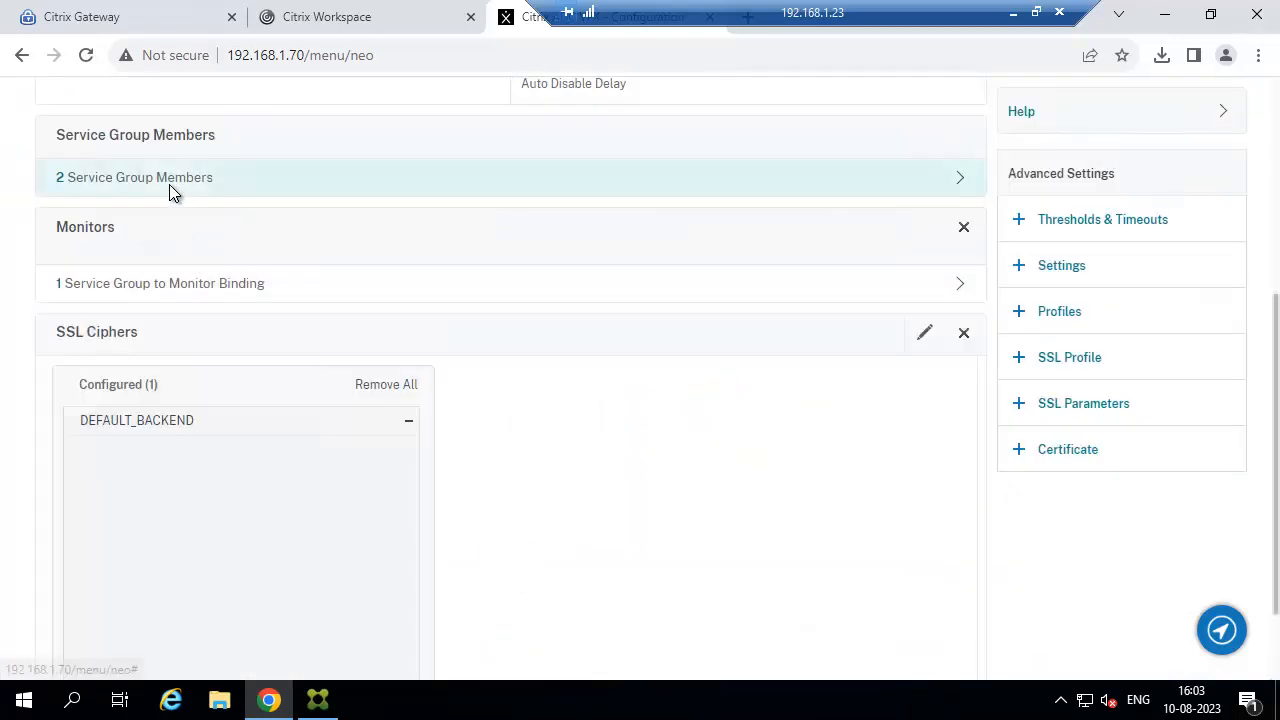
pyautogui.click(169, 184)
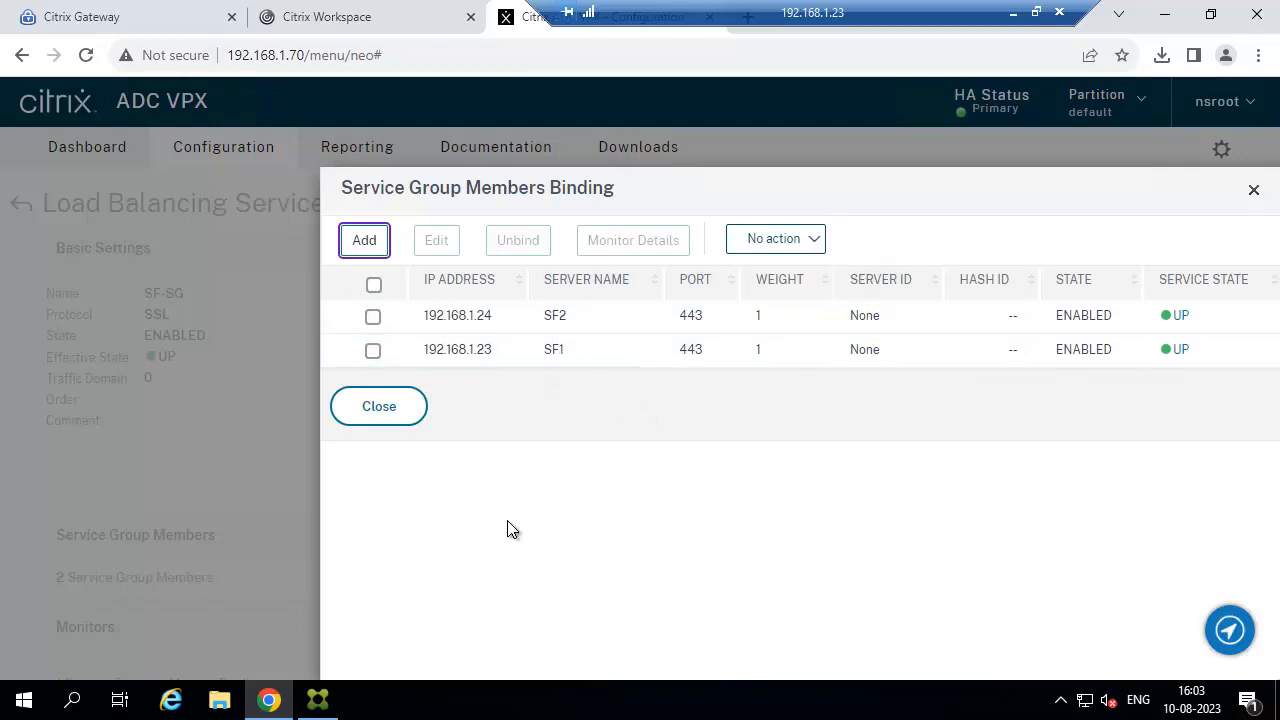
# Disable the SF1 member (192.168.1.23) of SF-SG with a wait time of 0 seconds and finish editing the service group
pyautogui.click(373, 352)
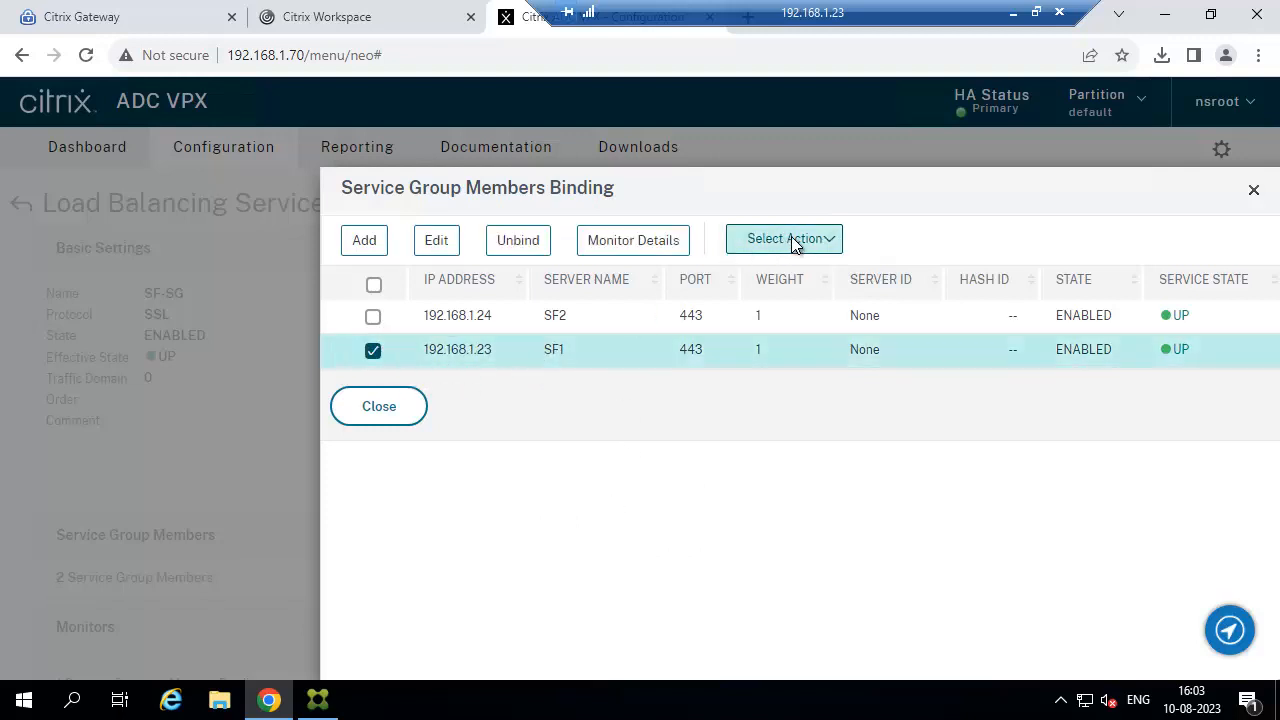
pyautogui.click(791, 239)
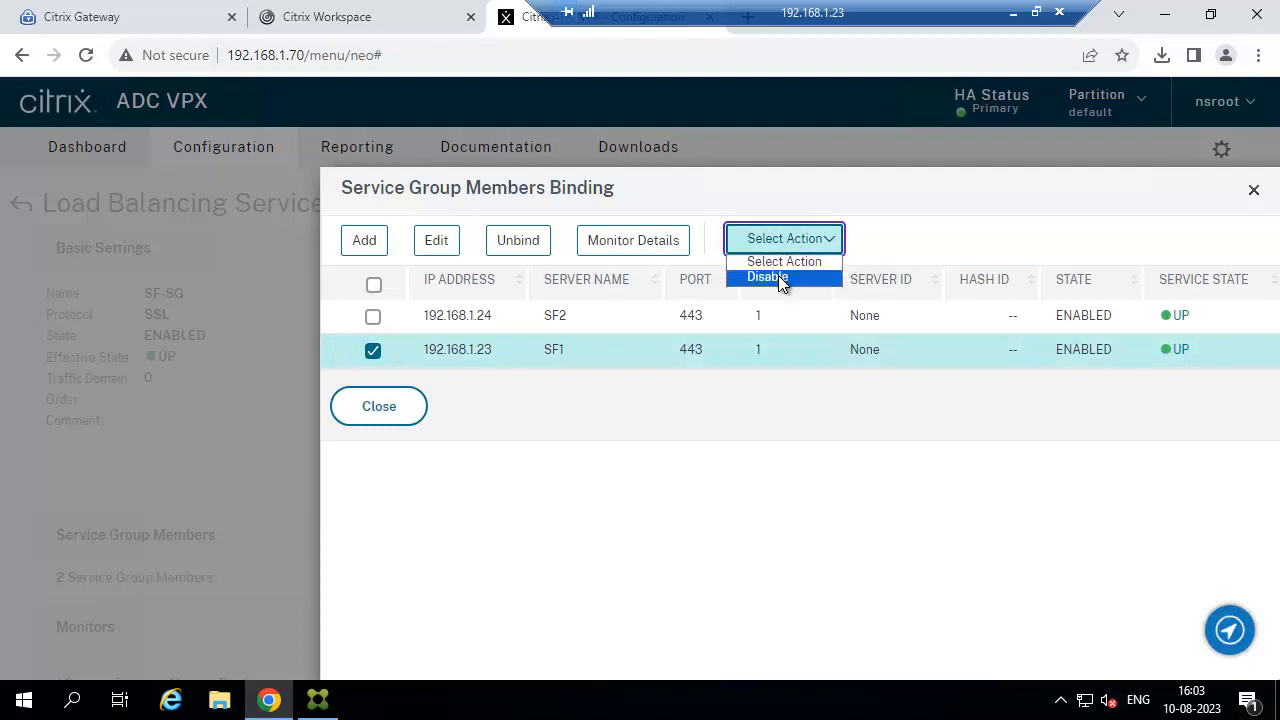
pyautogui.click(780, 279)
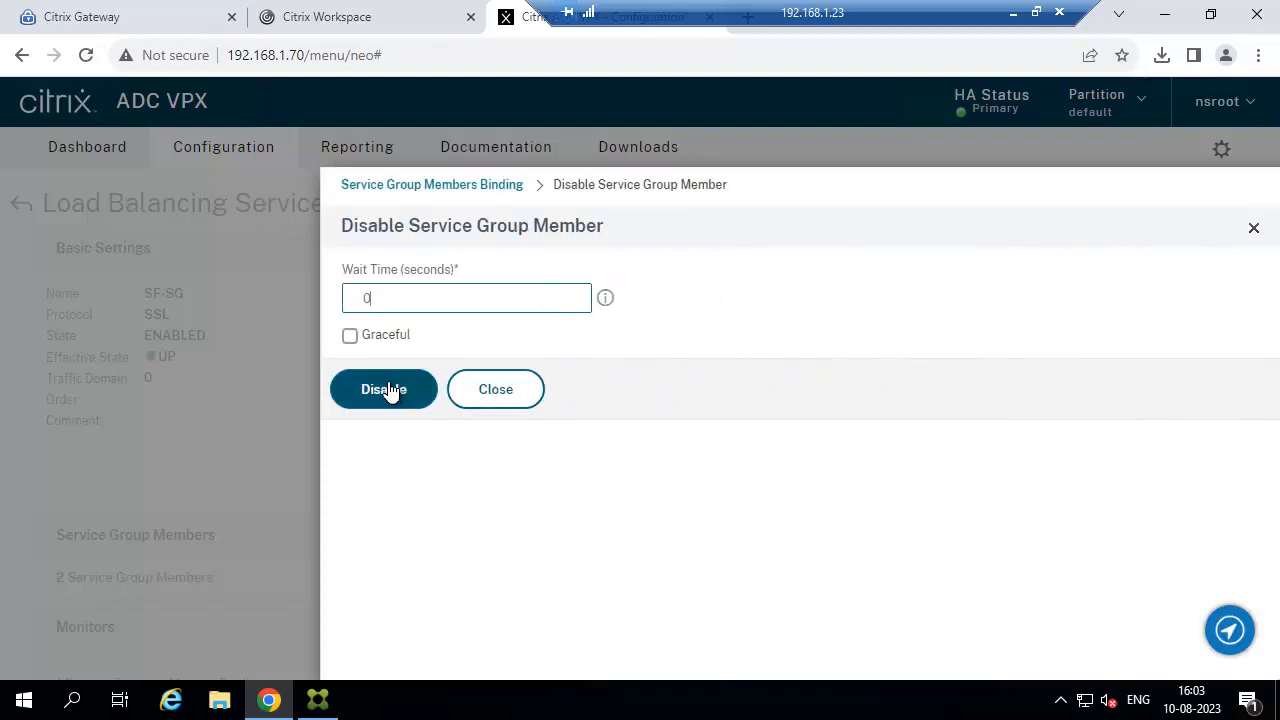
pyautogui.click(390, 389)
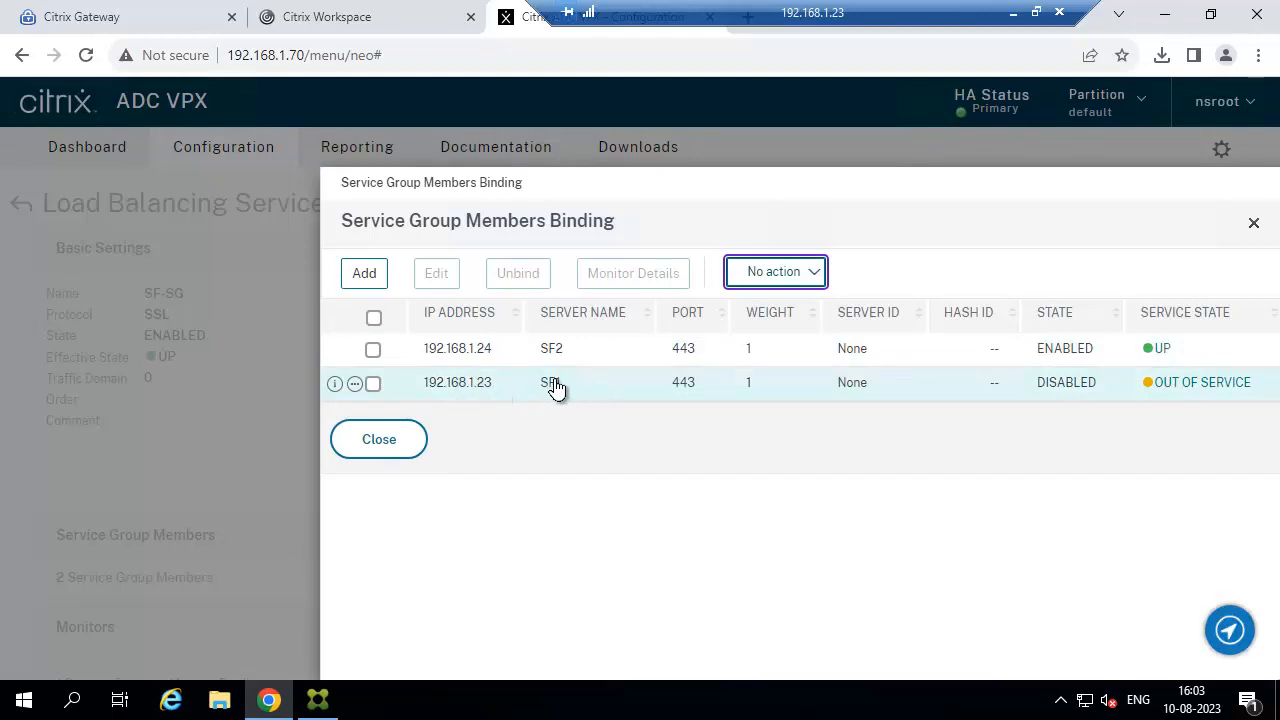
pyautogui.click(380, 442)
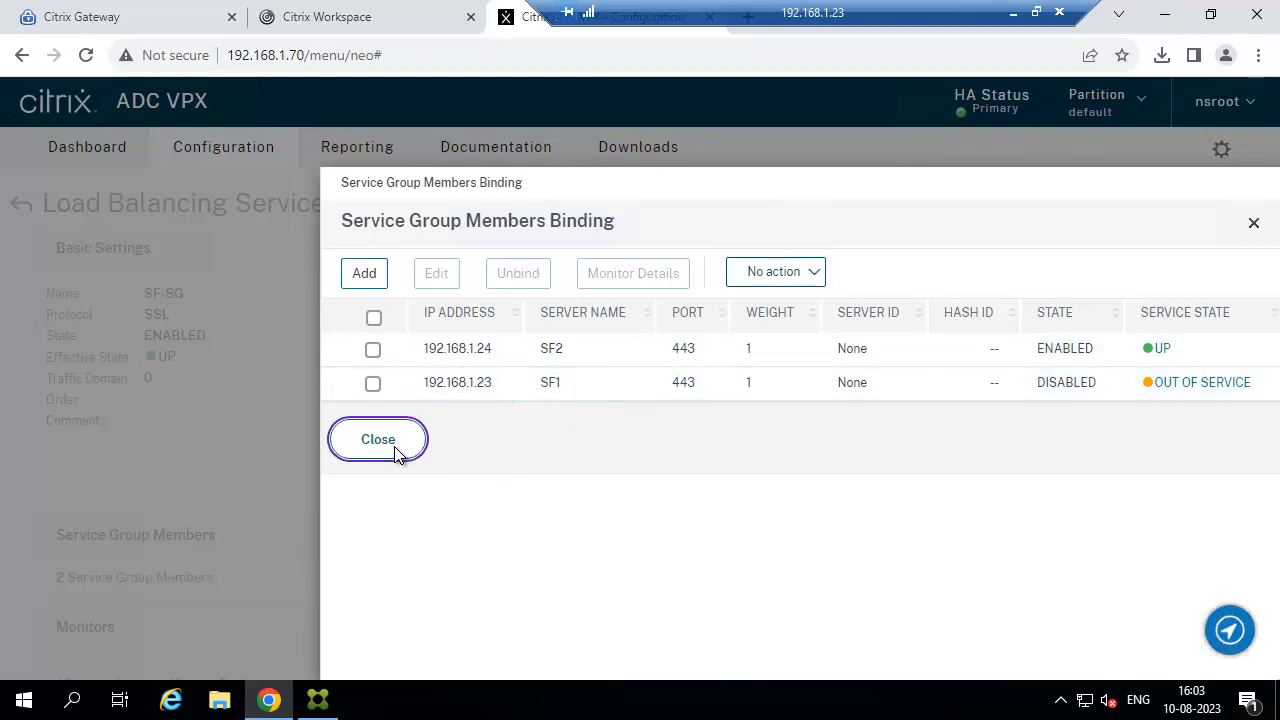
pyautogui.scroll(-5, 510, 480)
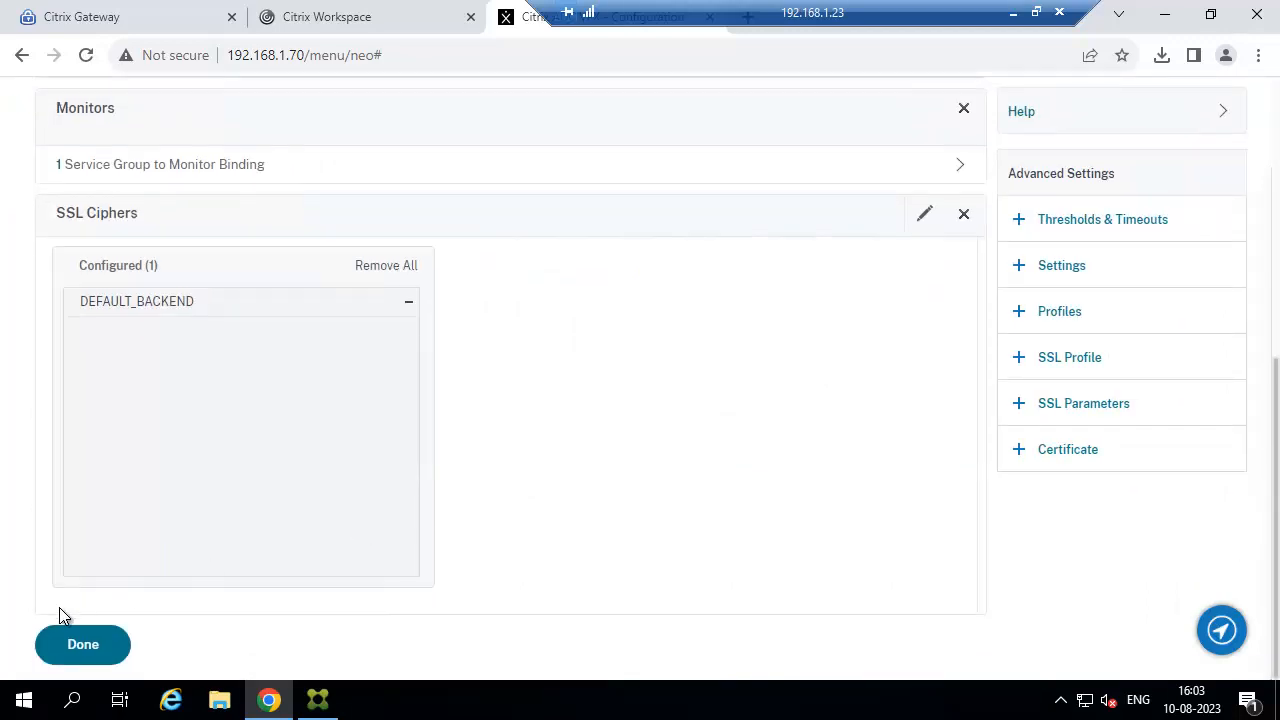
pyautogui.click(61, 638)
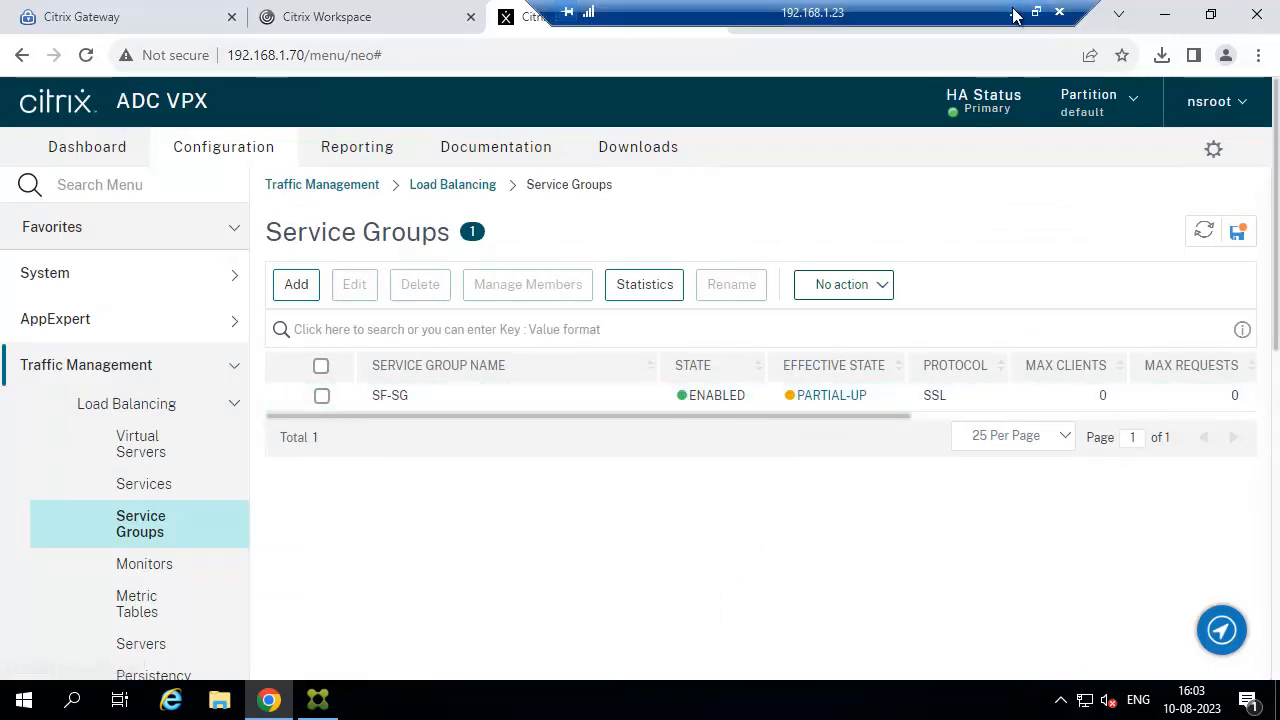
# Close the browser, remove ctx-sf-2 from the StoreFront server group, and refresh the group details
pyautogui.click(1254, 20)
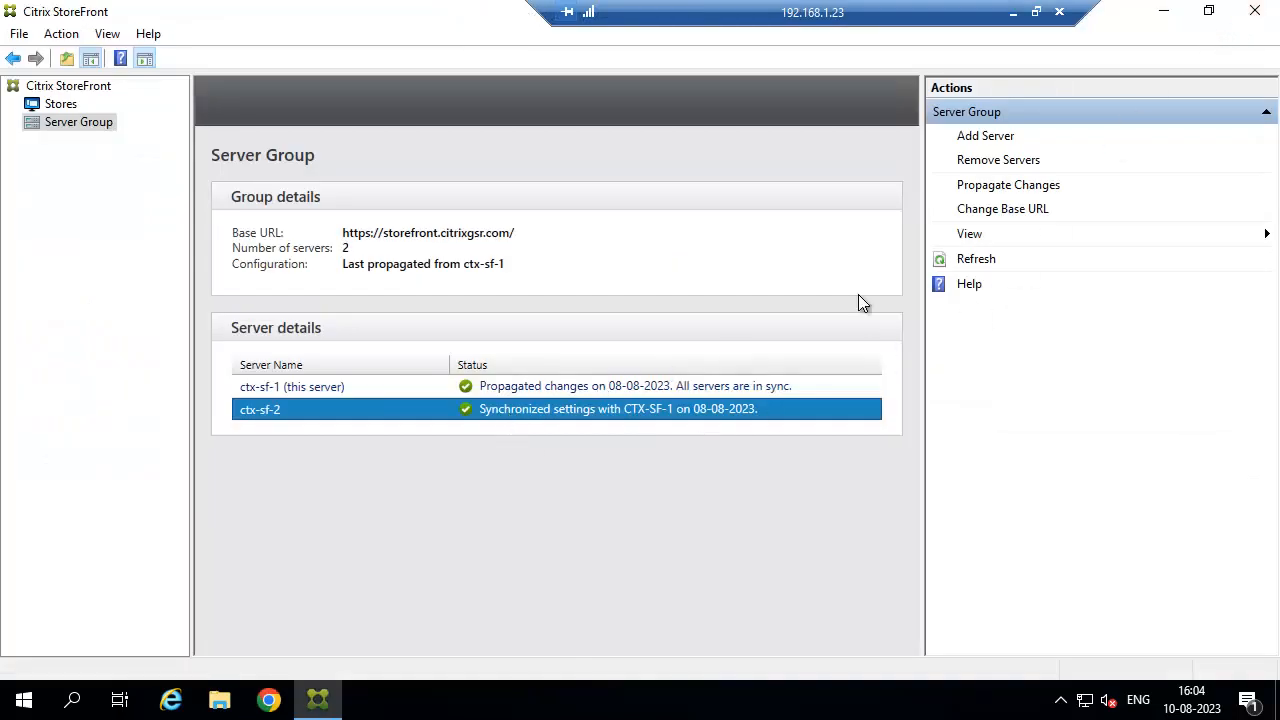
pyautogui.click(988, 160)
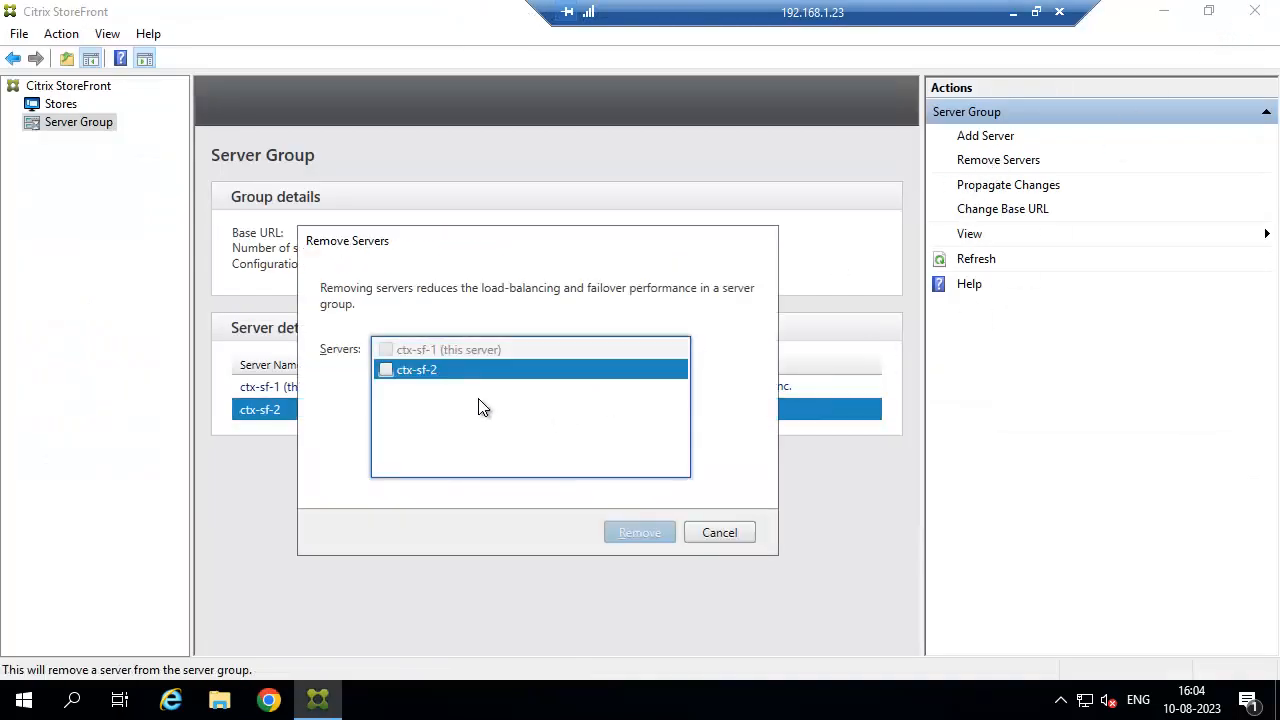
pyautogui.click(386, 370)
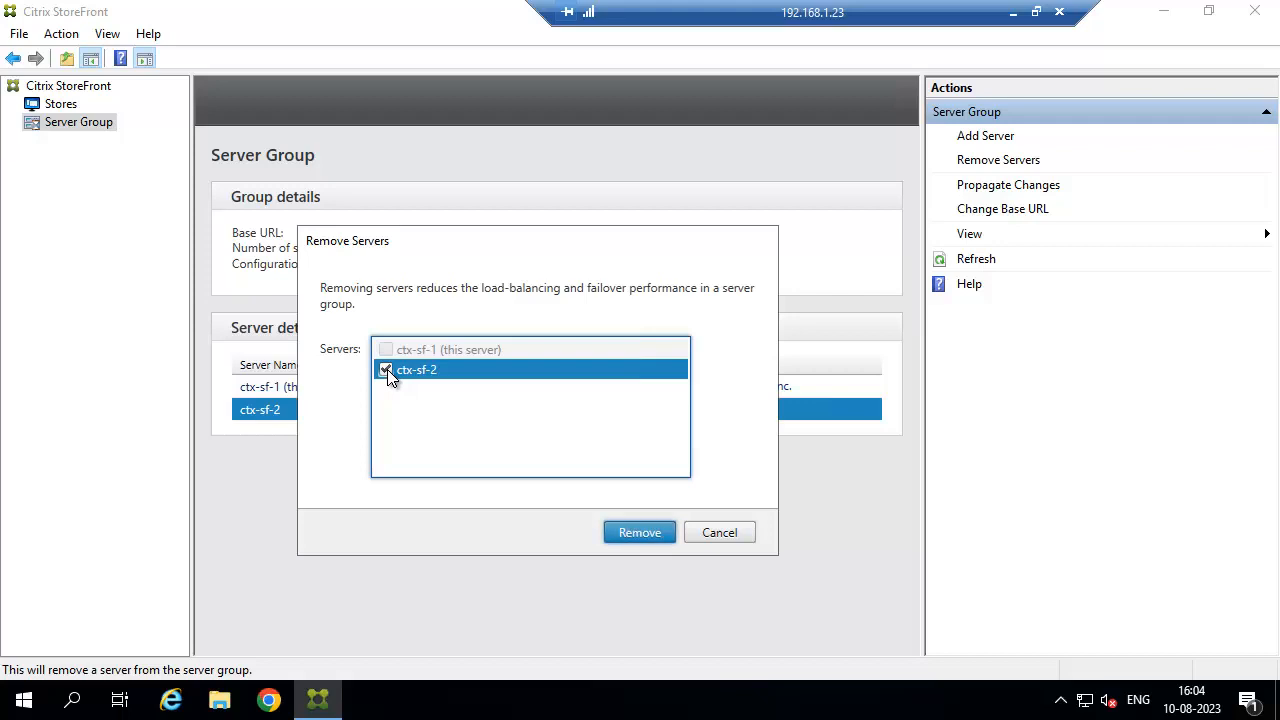
pyautogui.click(636, 531)
pyautogui.click(617, 464)
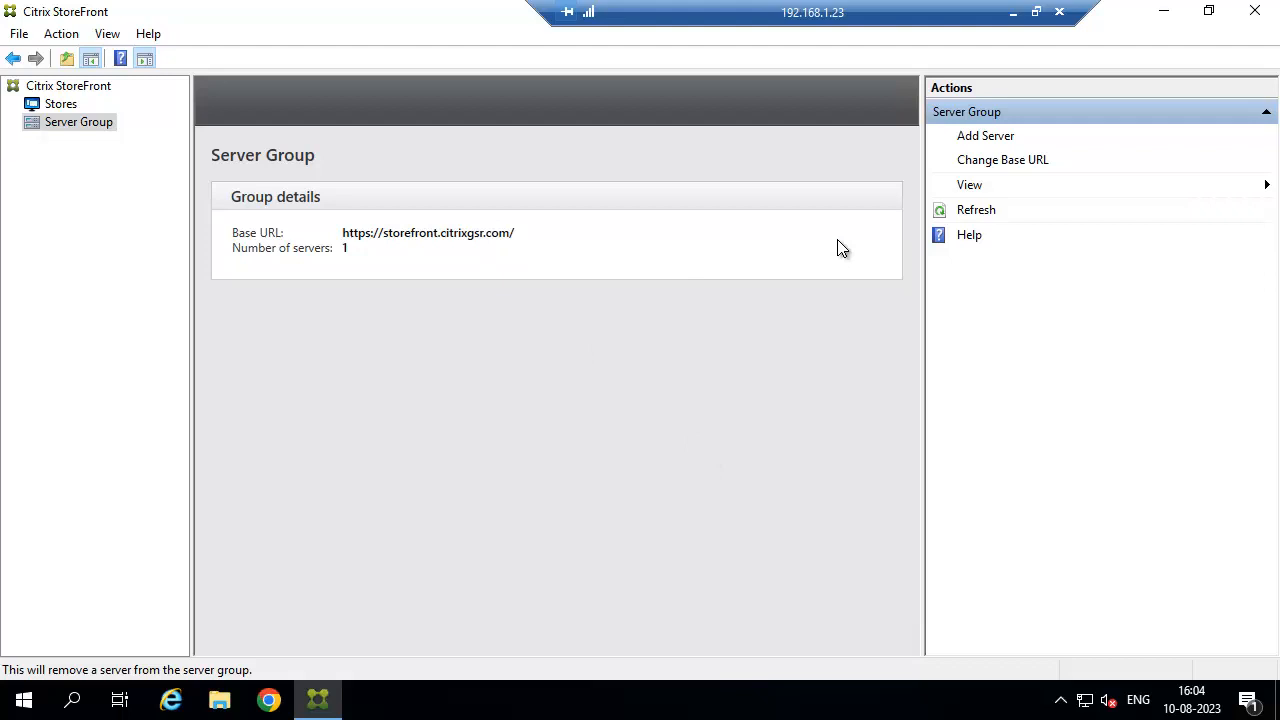
pyautogui.click(977, 215)
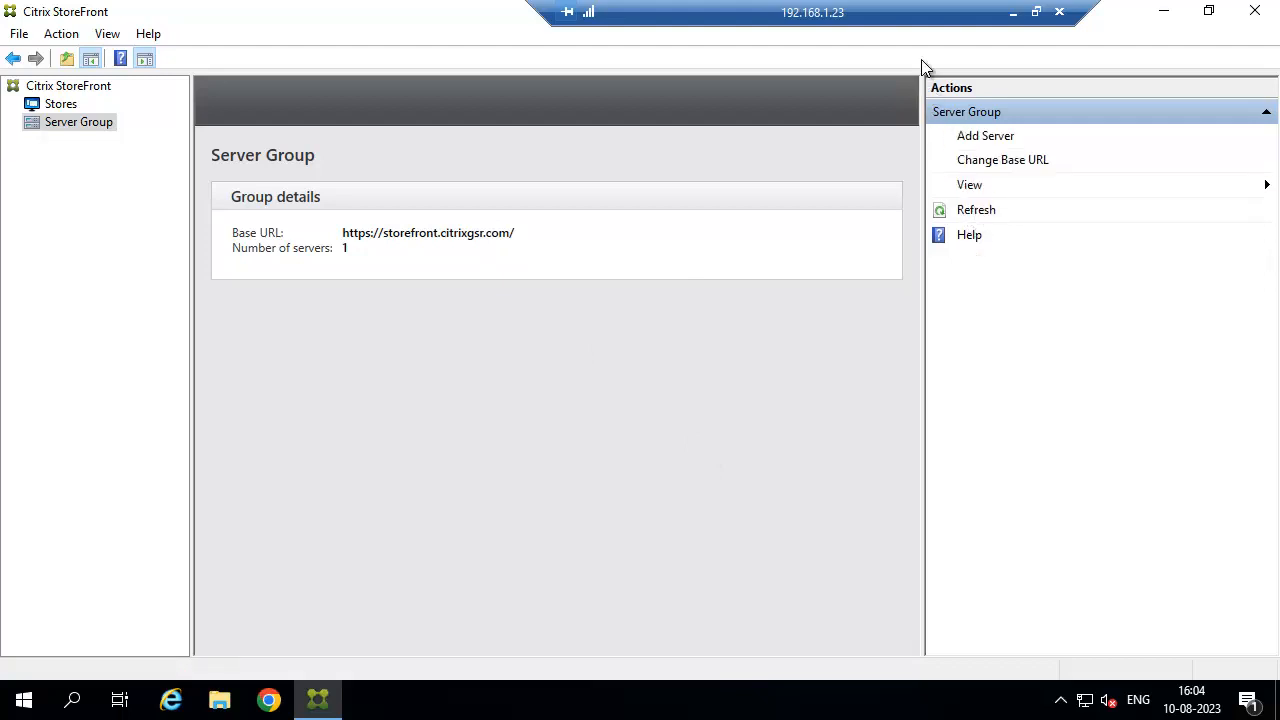
pyautogui.moveTo(870, 10); pyautogui.dragTo(560, 10)
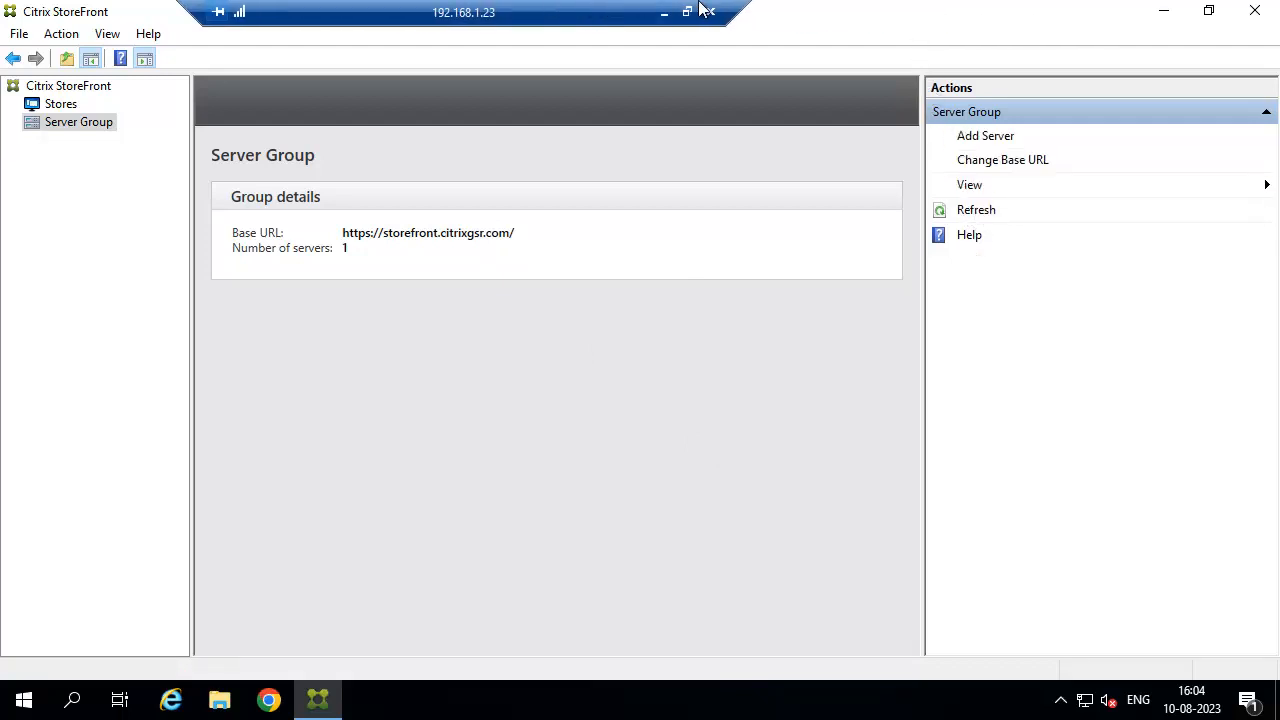
pyautogui.click(664, 12)
pyautogui.click(800, 695)
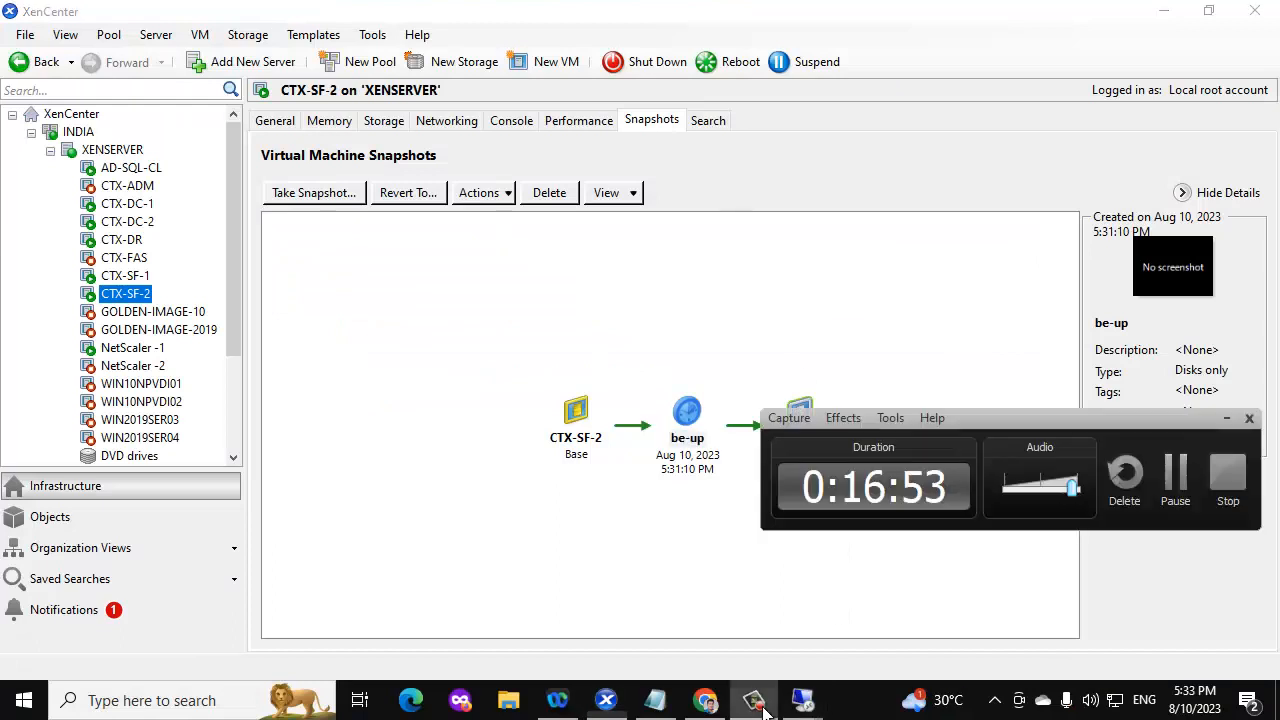
pyautogui.click(1179, 476)
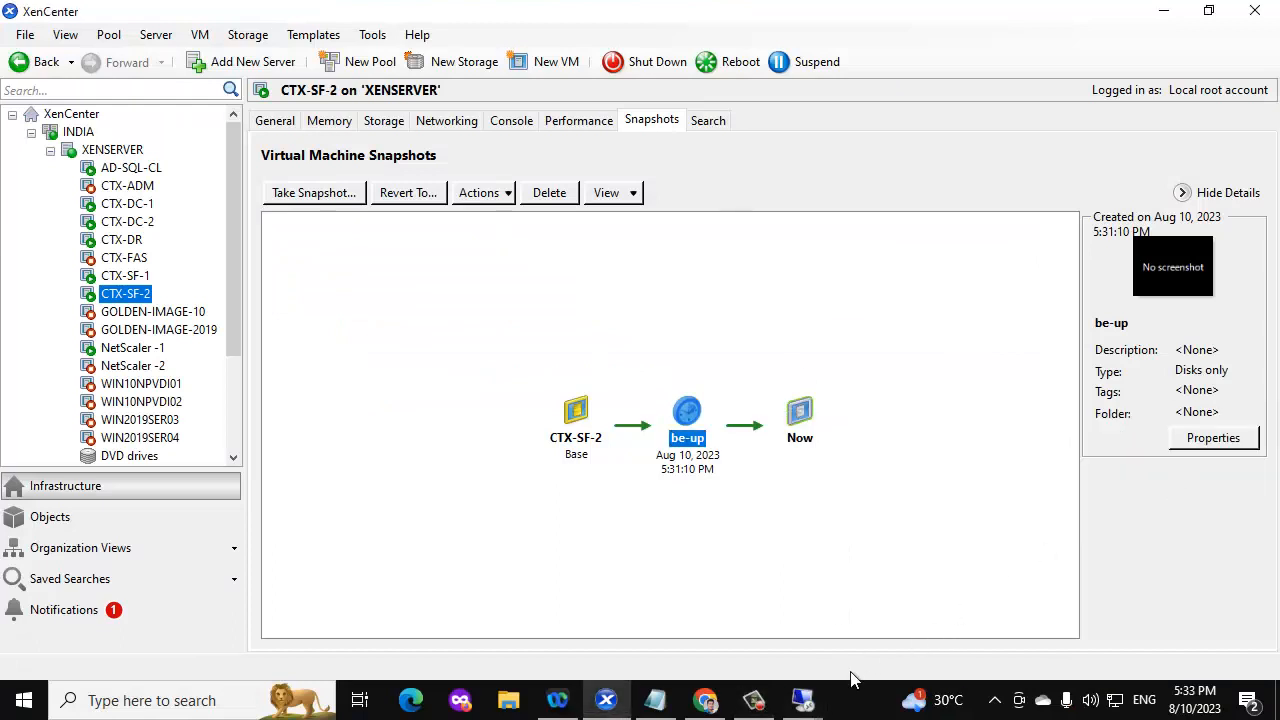
pyautogui.moveTo(810, 700)
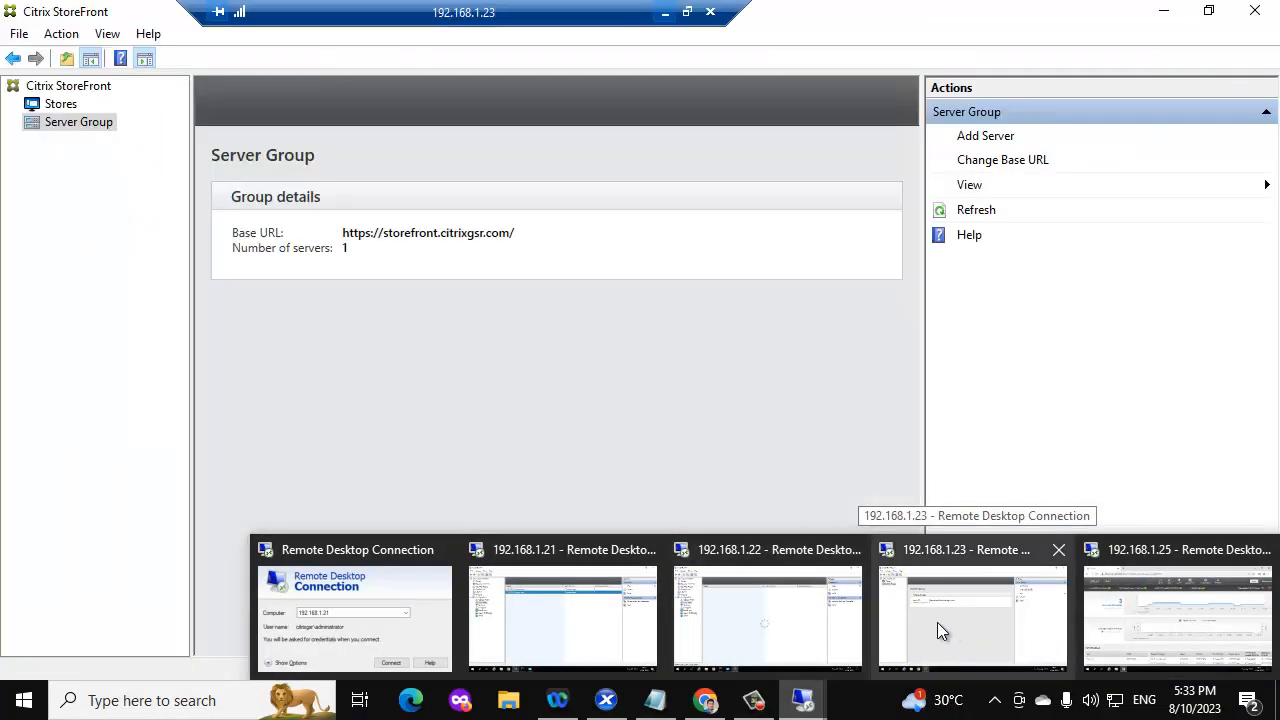
pyautogui.click(937, 622)
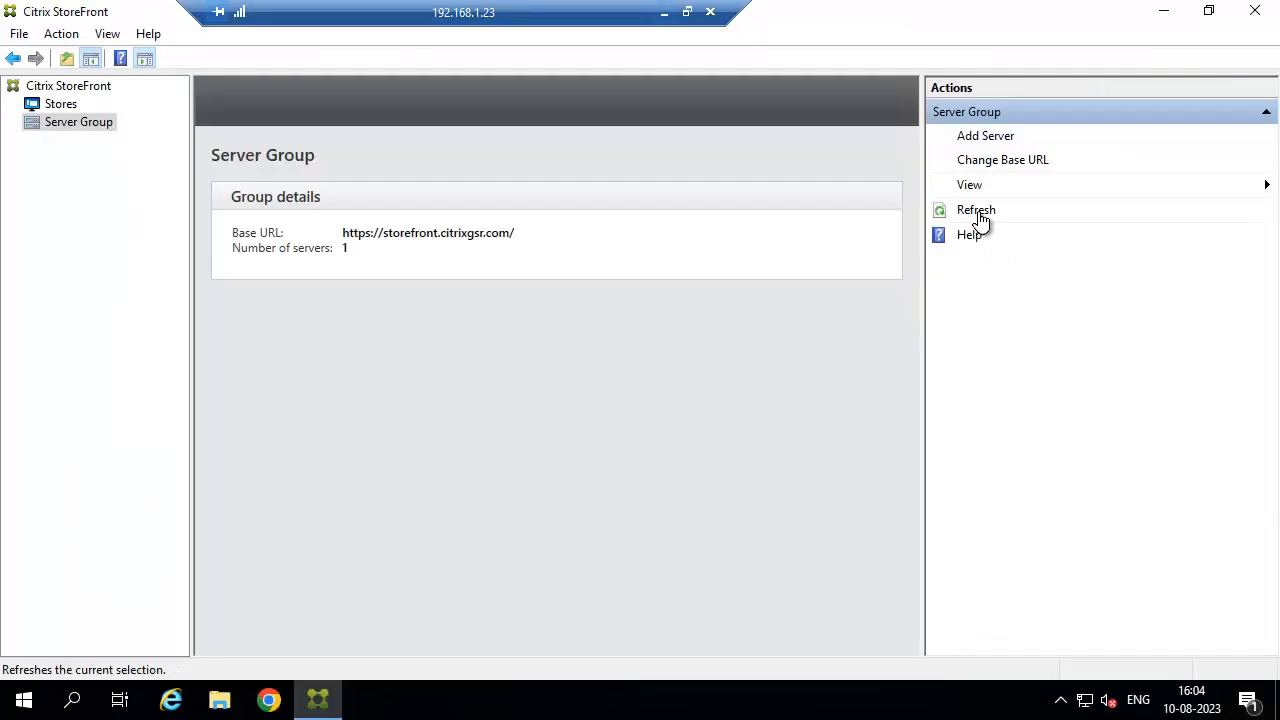
# Close the StoreFront console and run hostname in a Command Prompt to identify the server
pyautogui.click(1256, 14)
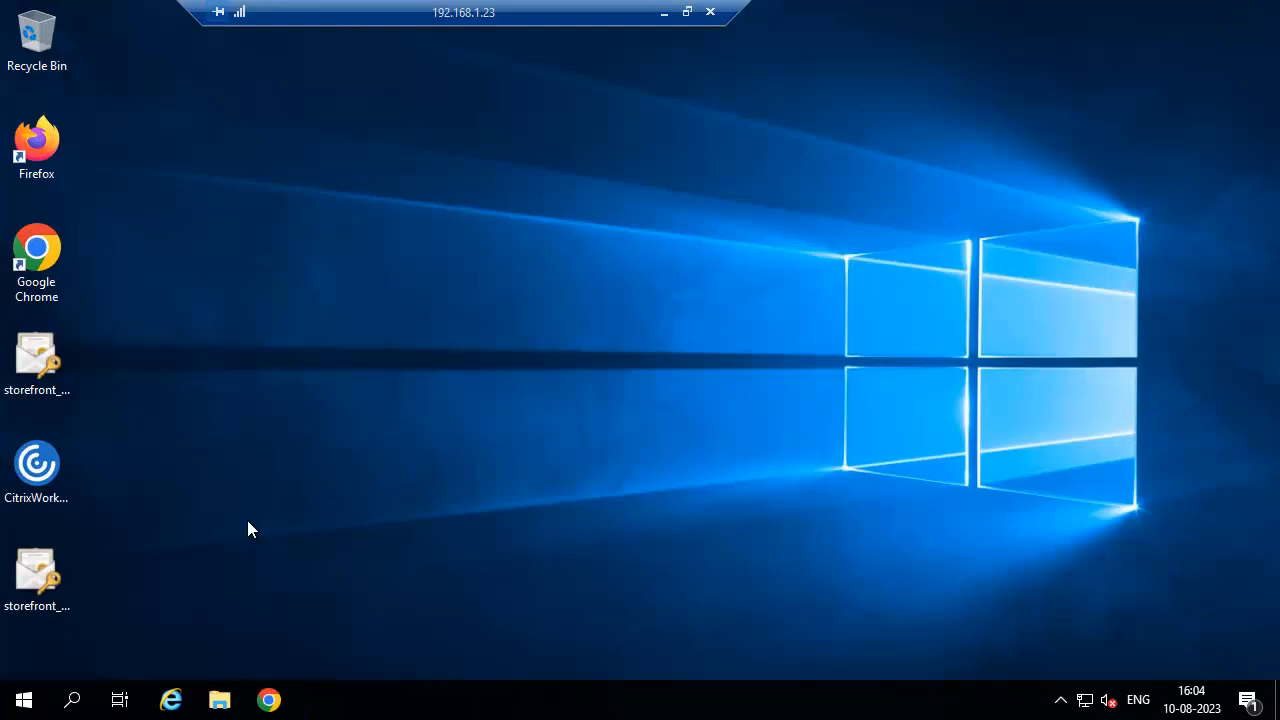
pyautogui.rightClick(18, 700)
pyautogui.click(60, 606)
pyautogui.press('BackSpace')
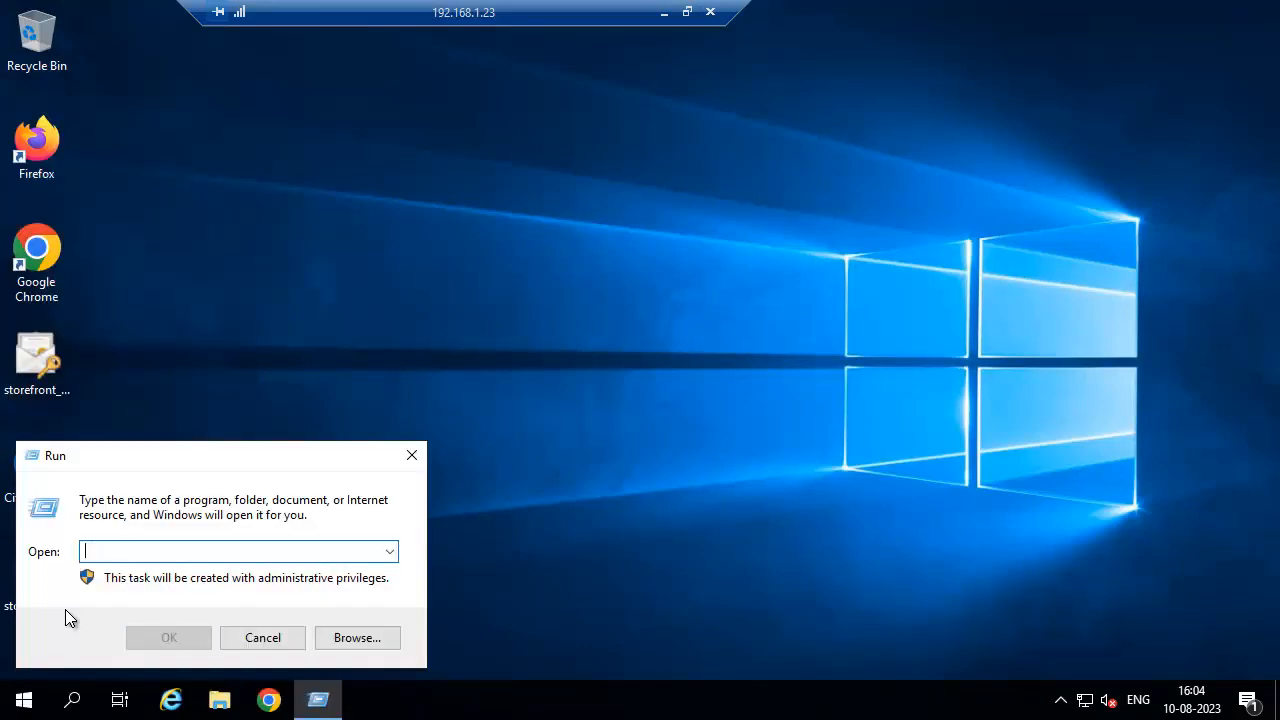
pyautogui.write('cmd')
pyautogui.press('Return')
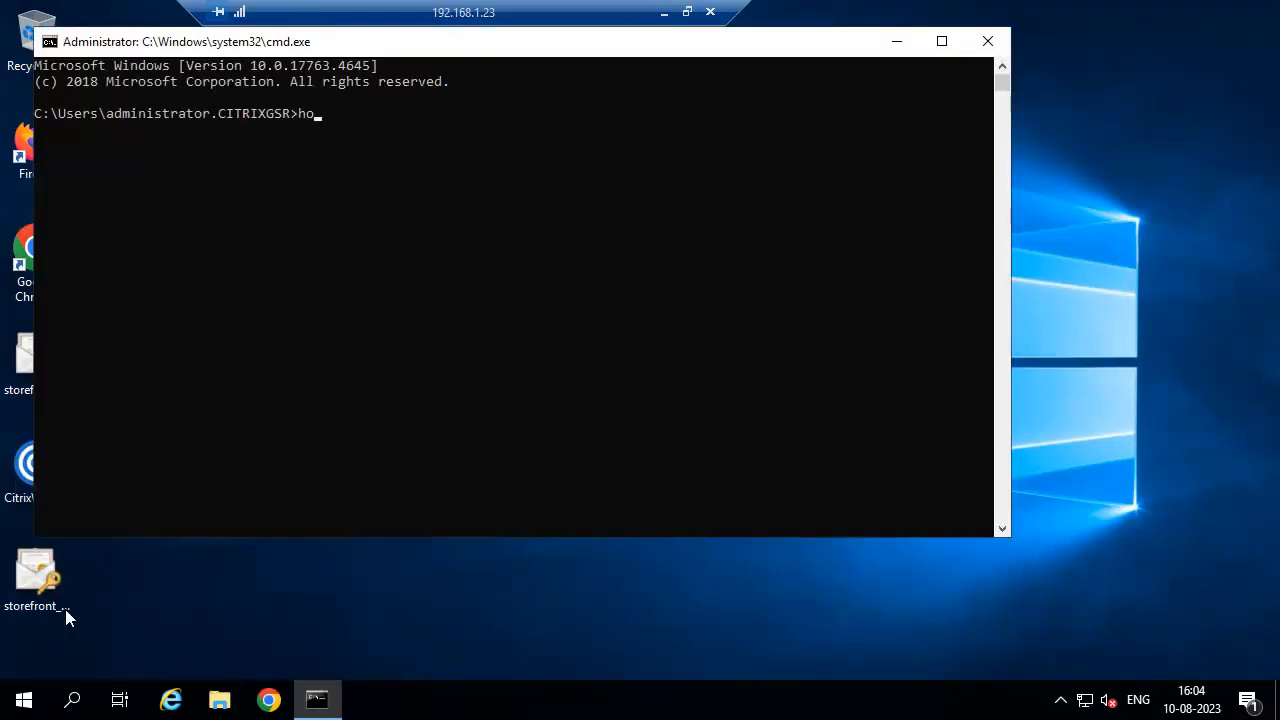
pyautogui.press('Return')
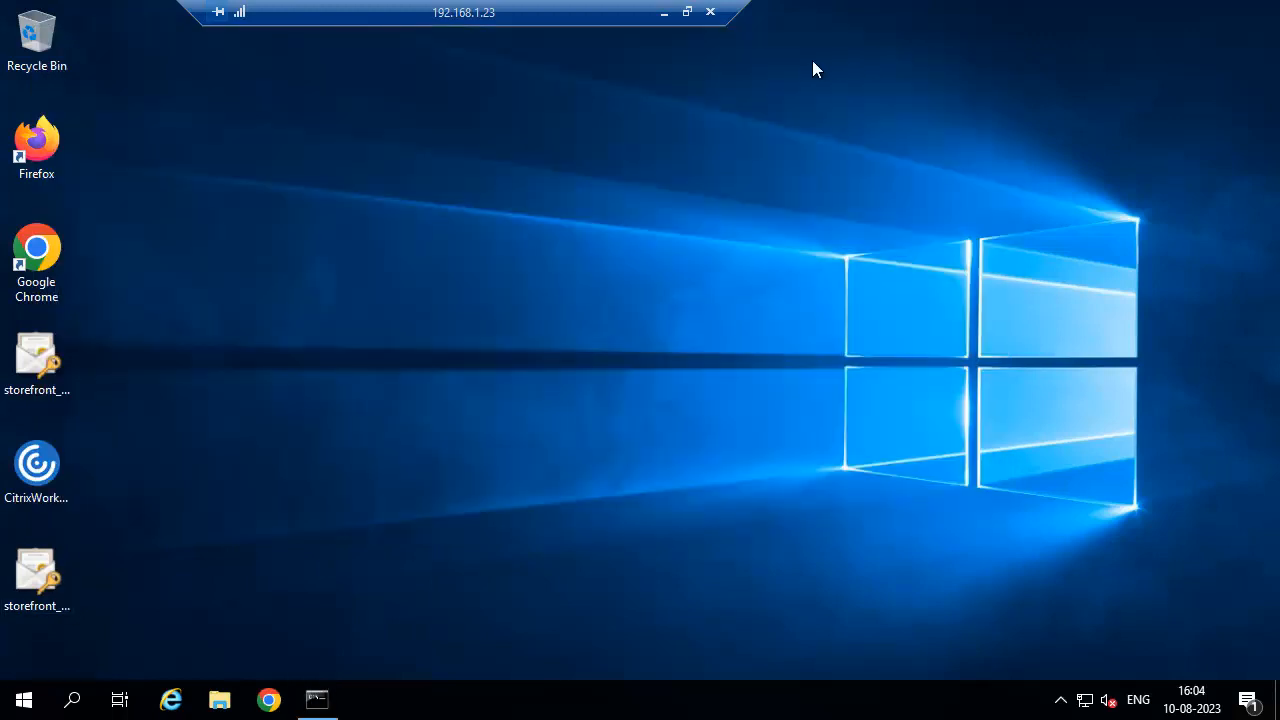
# Switch to XenCenter and mount Citrix_Virtual_Apps_and_Desktops_7_2203_3000.iso on CTX-SF-1 from its console, declining the remote desktop connection
pyautogui.click(663, 13)
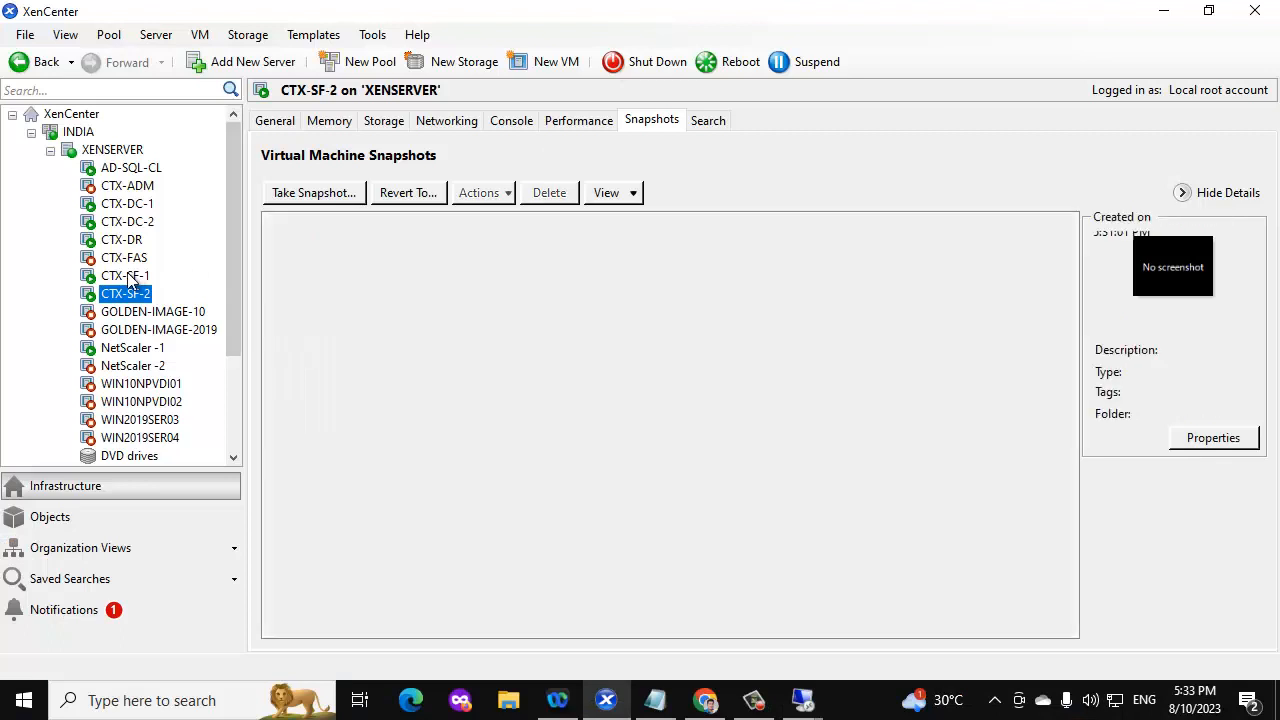
pyautogui.click(128, 276)
pyautogui.click(512, 122)
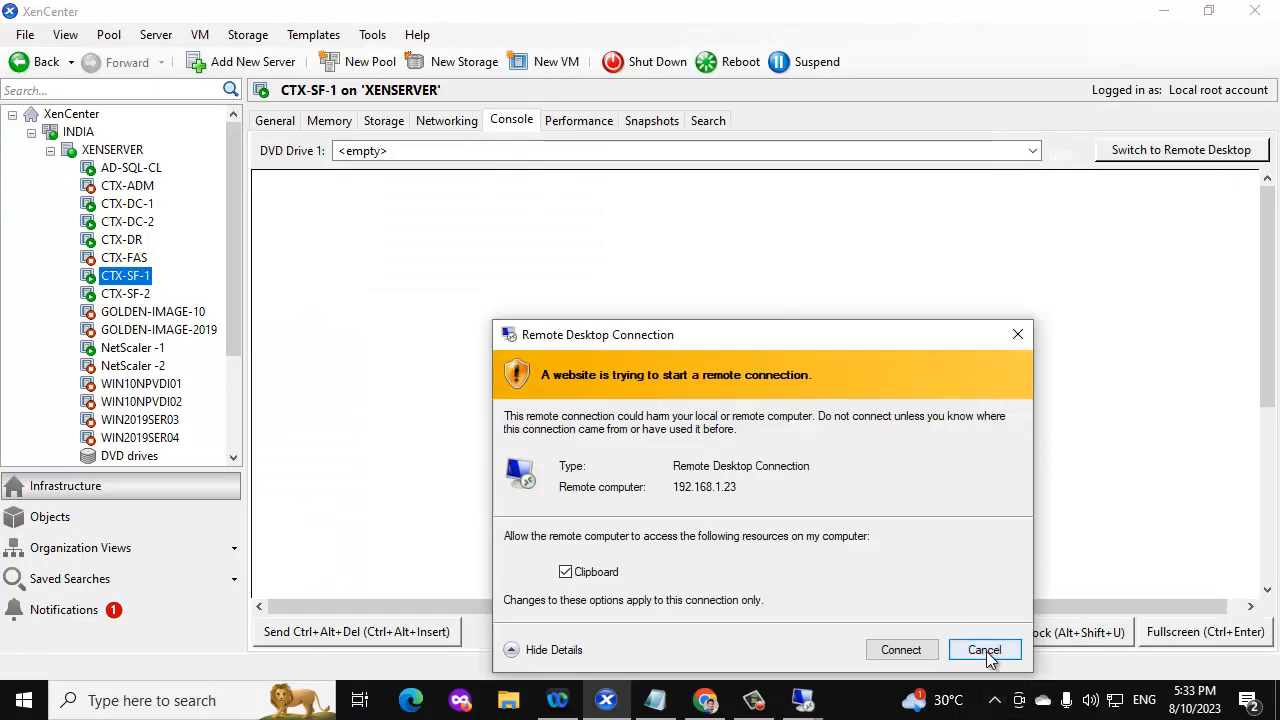
pyautogui.click(986, 650)
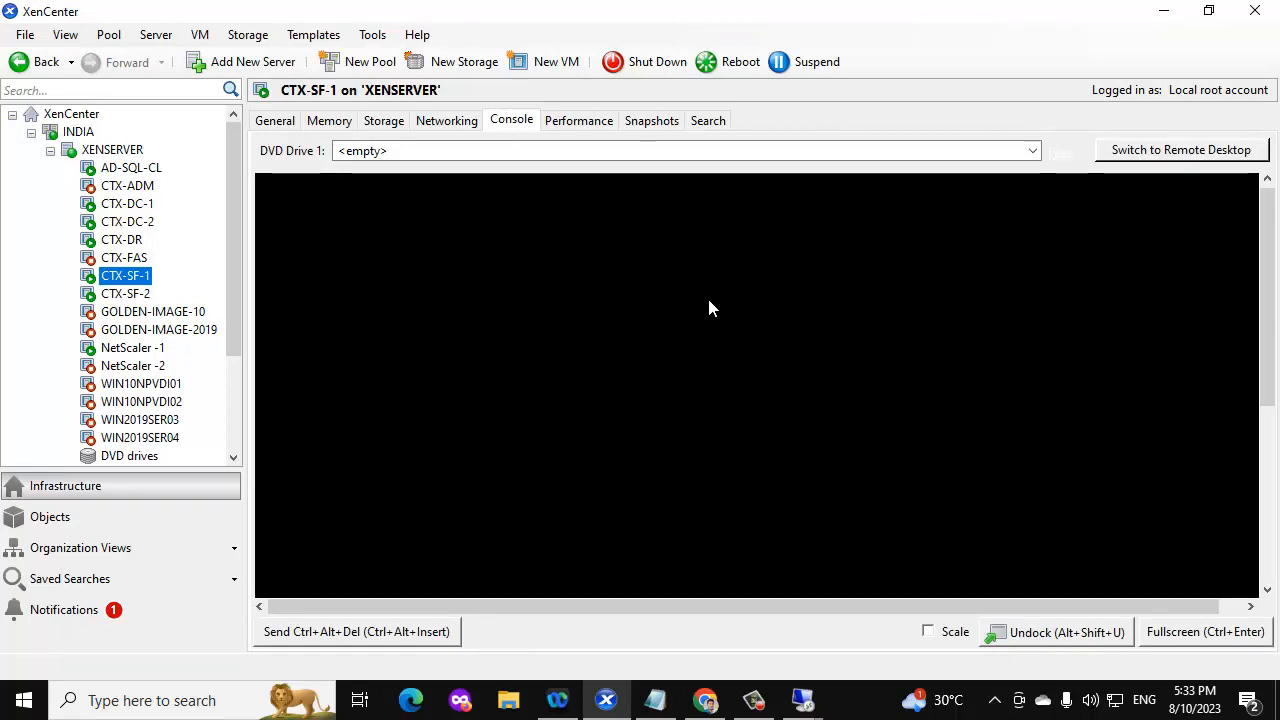
pyautogui.click(658, 151)
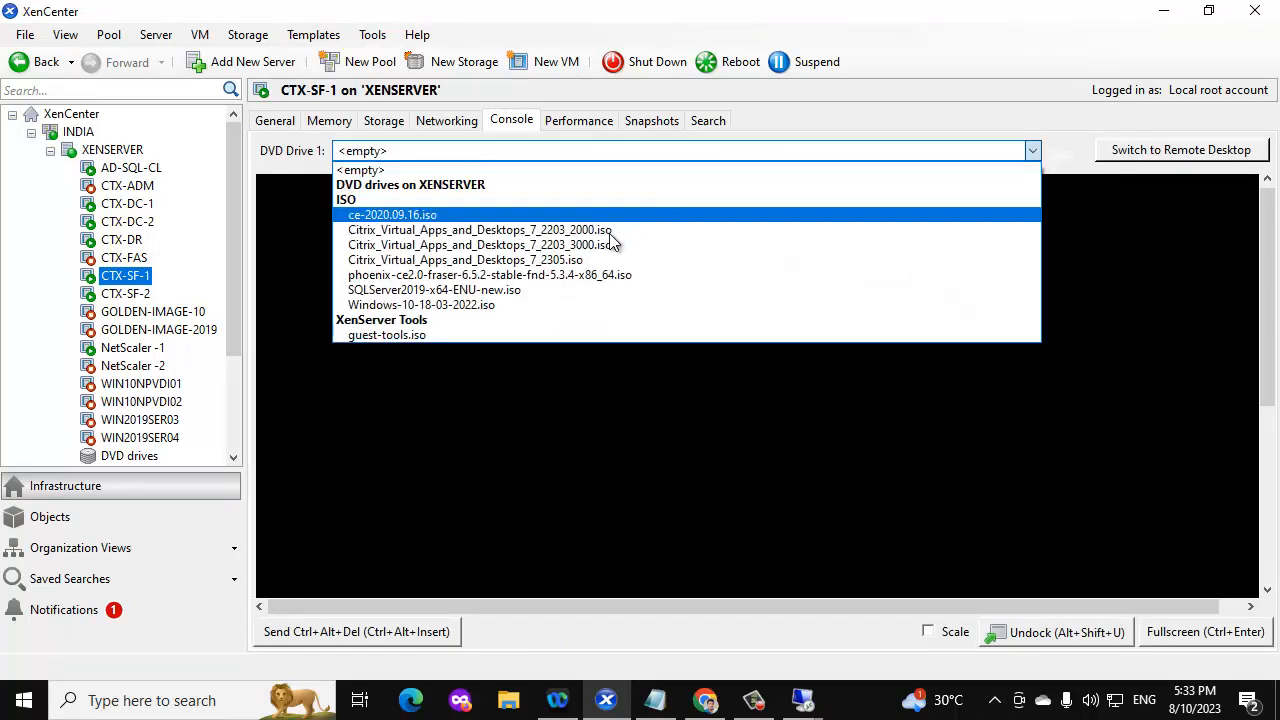
pyautogui.click(607, 245)
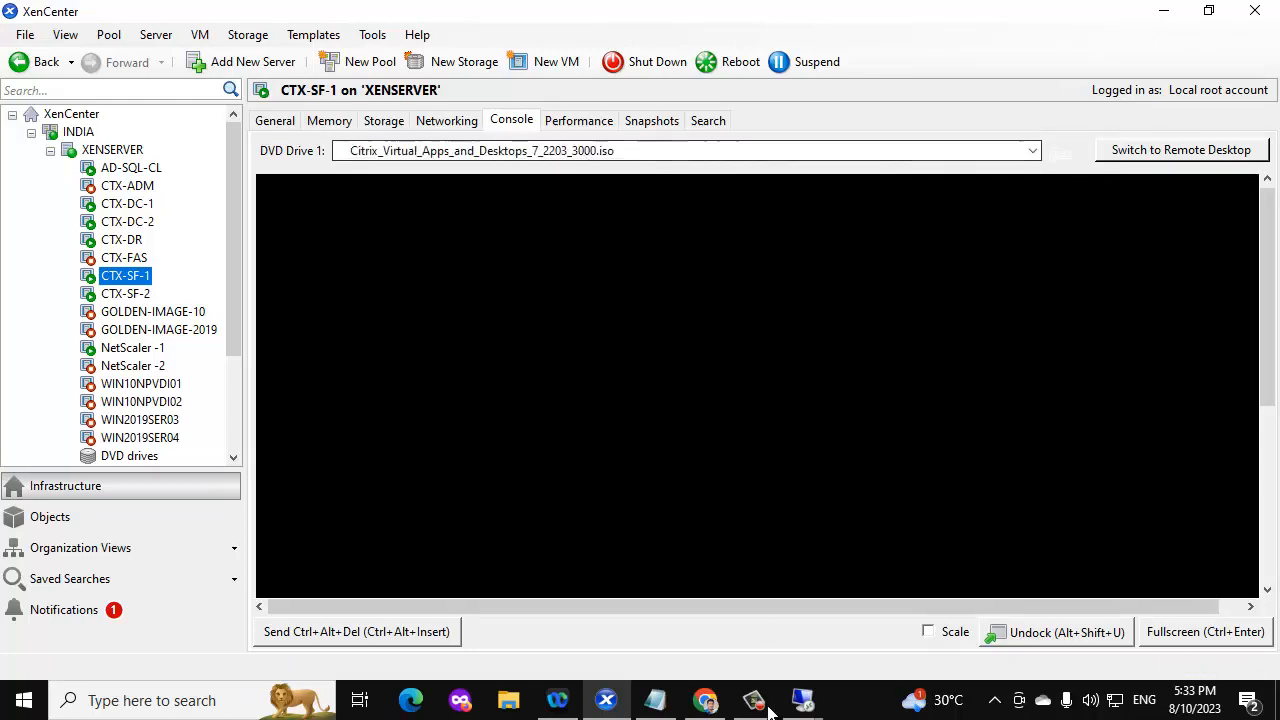
# Return to the 192.168.1.23 remote session and check the hostname output in the Command Prompt
pyautogui.click(800, 700)
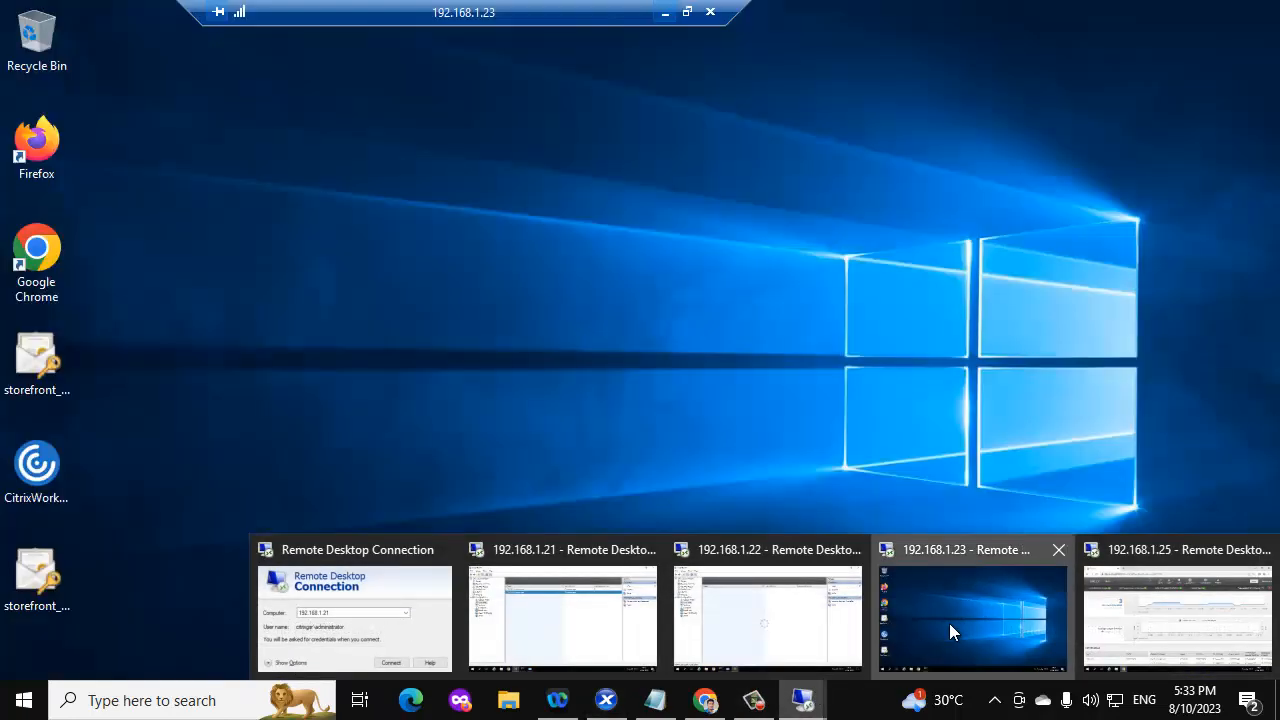
pyautogui.click(949, 623)
pyautogui.click(333, 702)
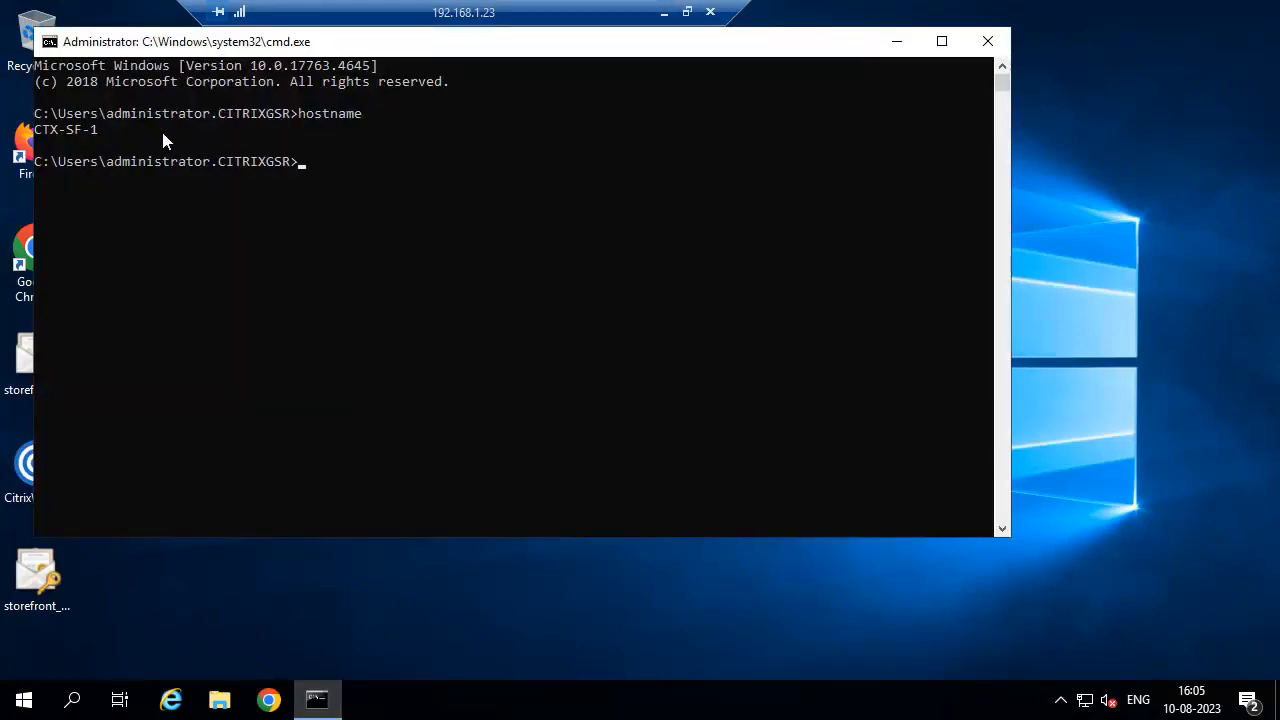
pyautogui.click(902, 40)
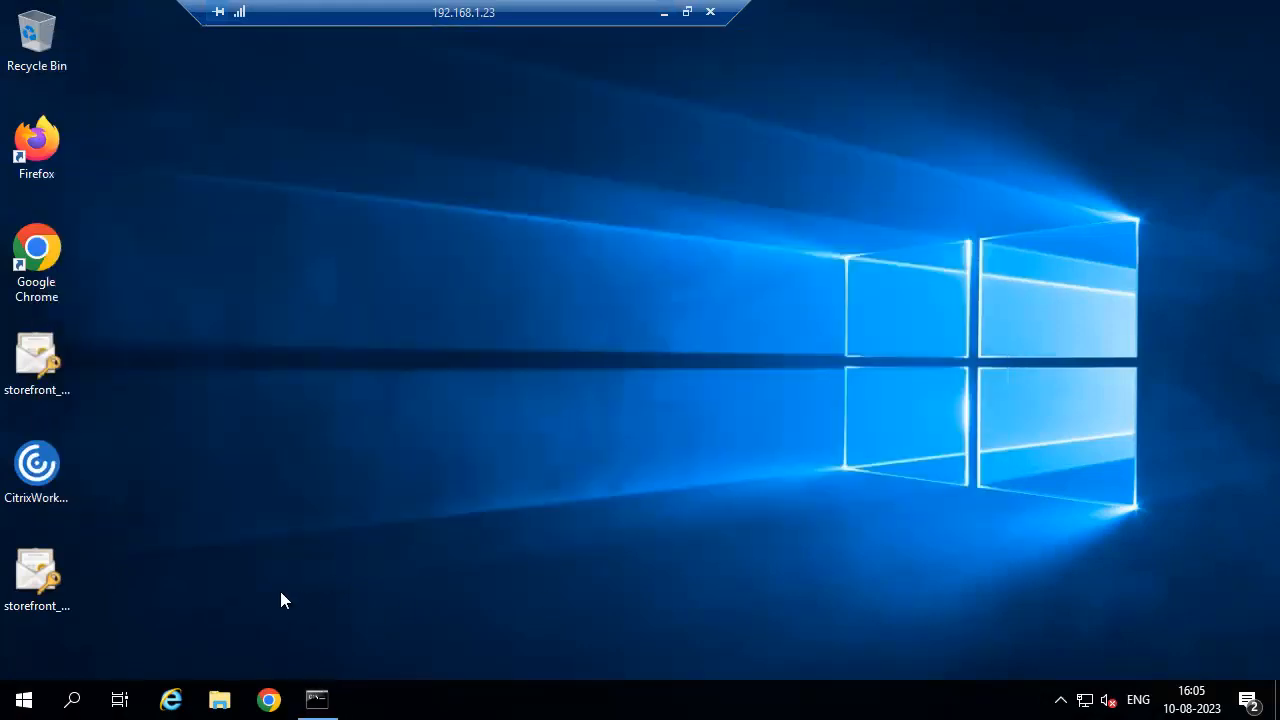
# Run AutoSelect from the CVAD 2203_3000 CD drive and start the Citrix StoreFront upgrade under Virtual Apps and Desktops
pyautogui.click(219, 700)
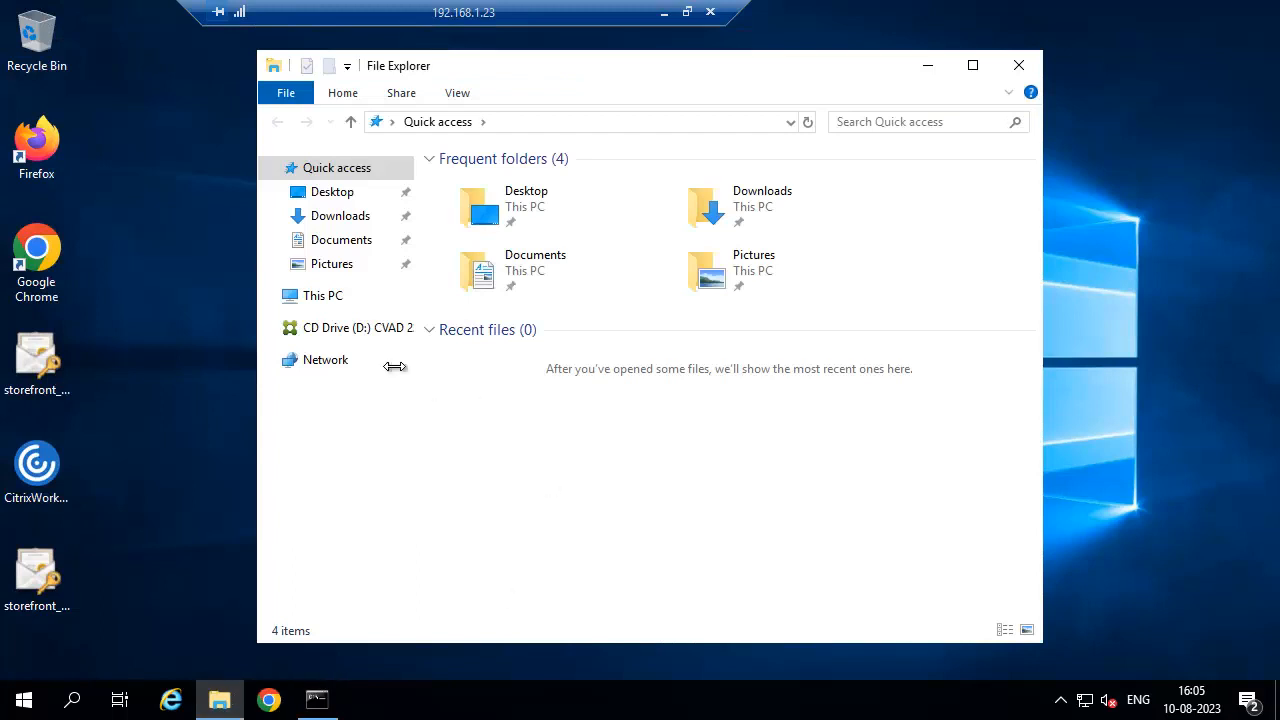
pyautogui.click(340, 328)
pyautogui.doubleClick(490, 308)
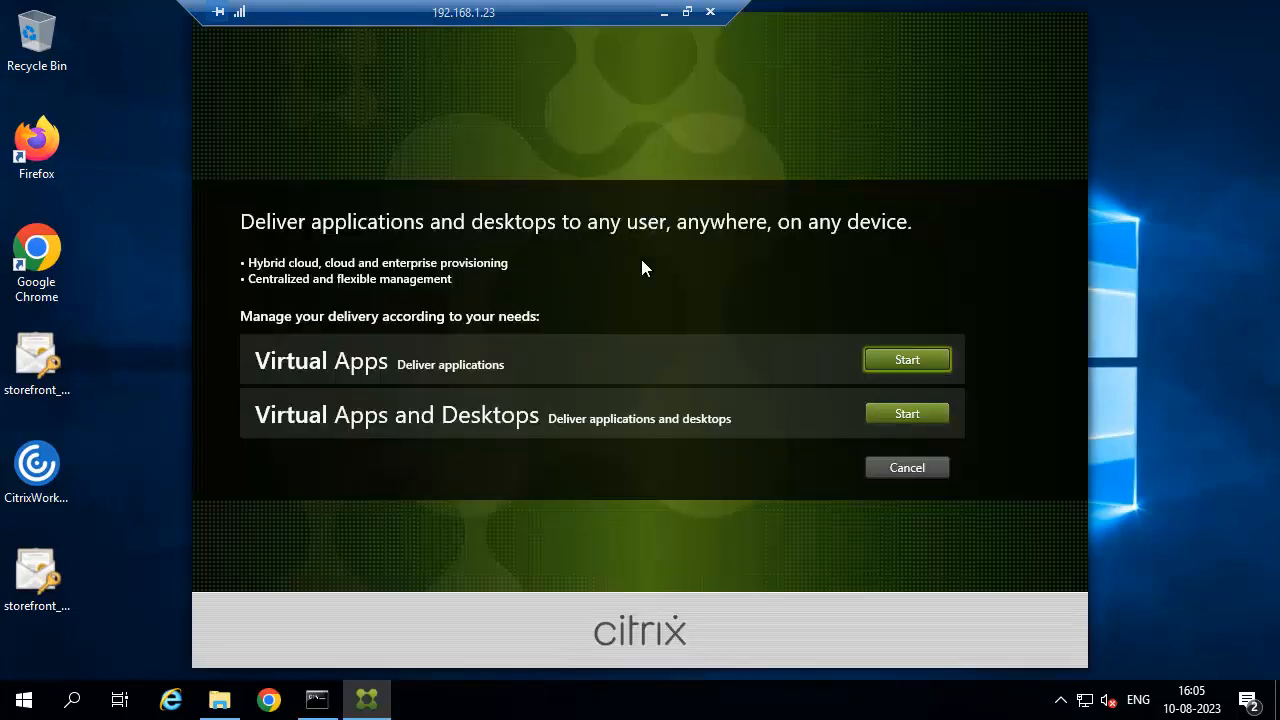
pyautogui.click(936, 412)
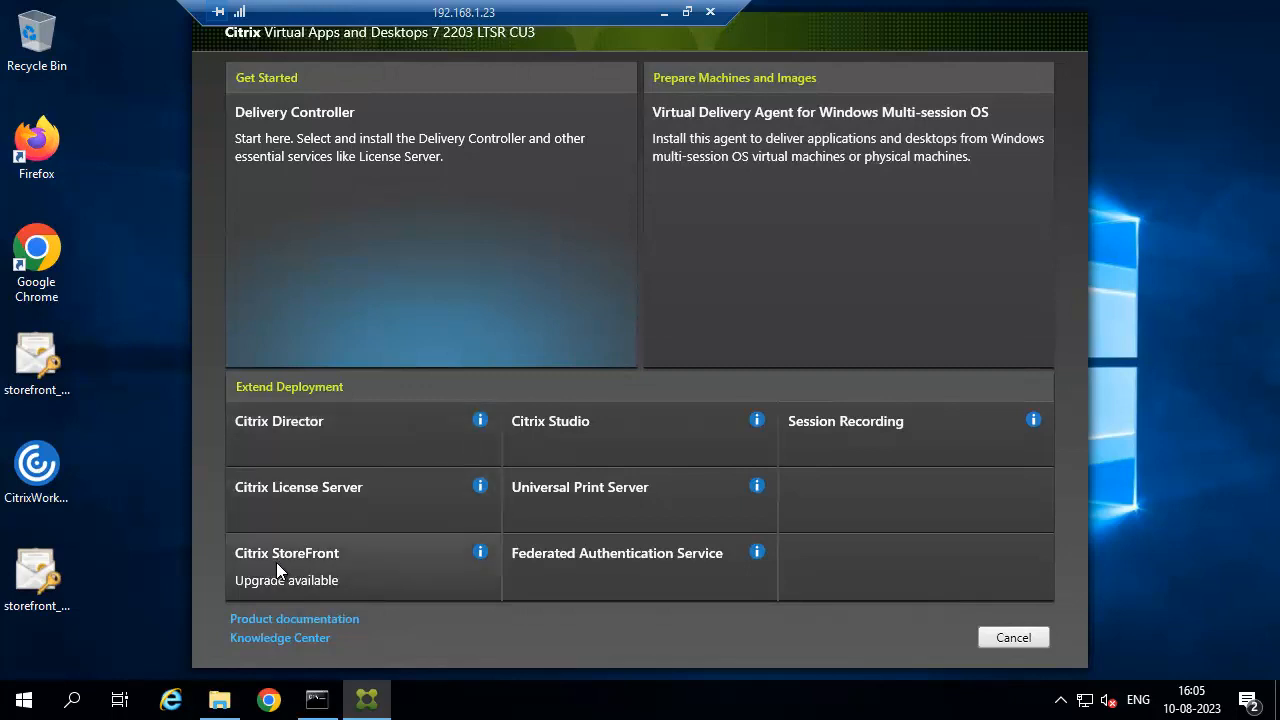
pyautogui.click(326, 562)
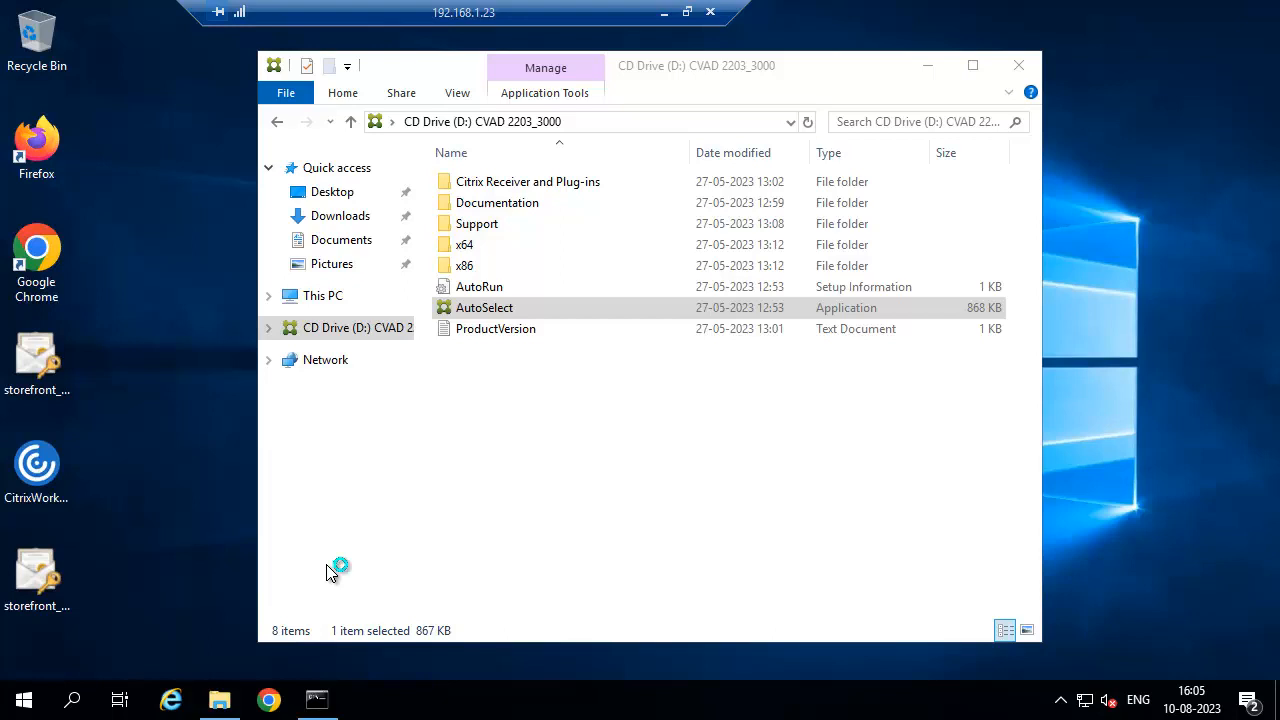
# Accept the license agreement, install the StoreFront upgrade, and finish with a reboot of the server
pyautogui.click(712, 542)
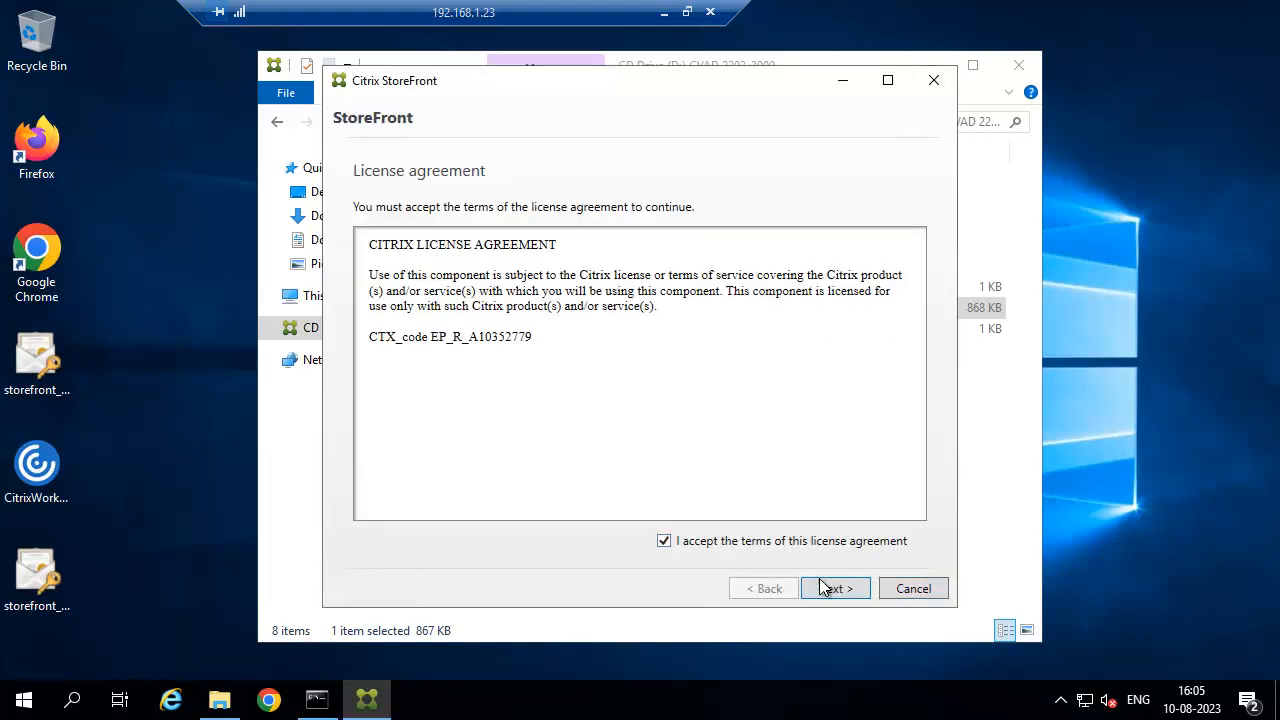
pyautogui.click(830, 588)
pyautogui.click(835, 588)
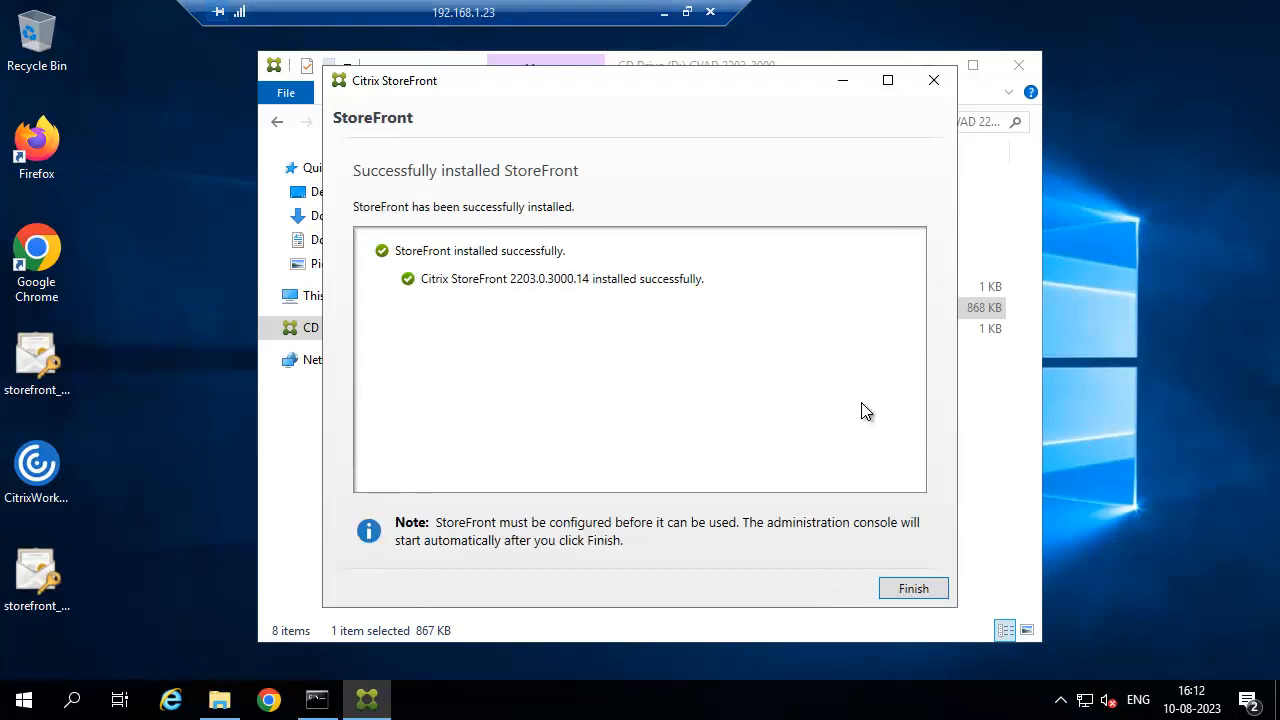
pyautogui.click(916, 588)
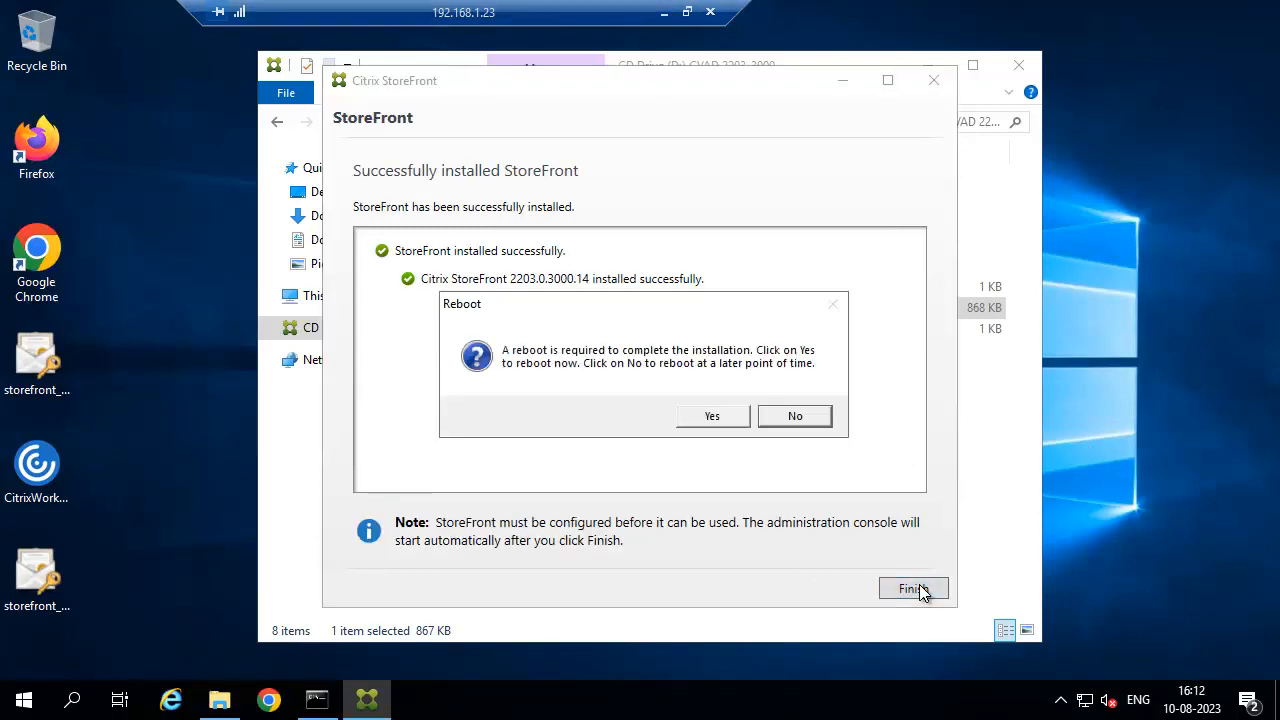
pyautogui.click(720, 416)
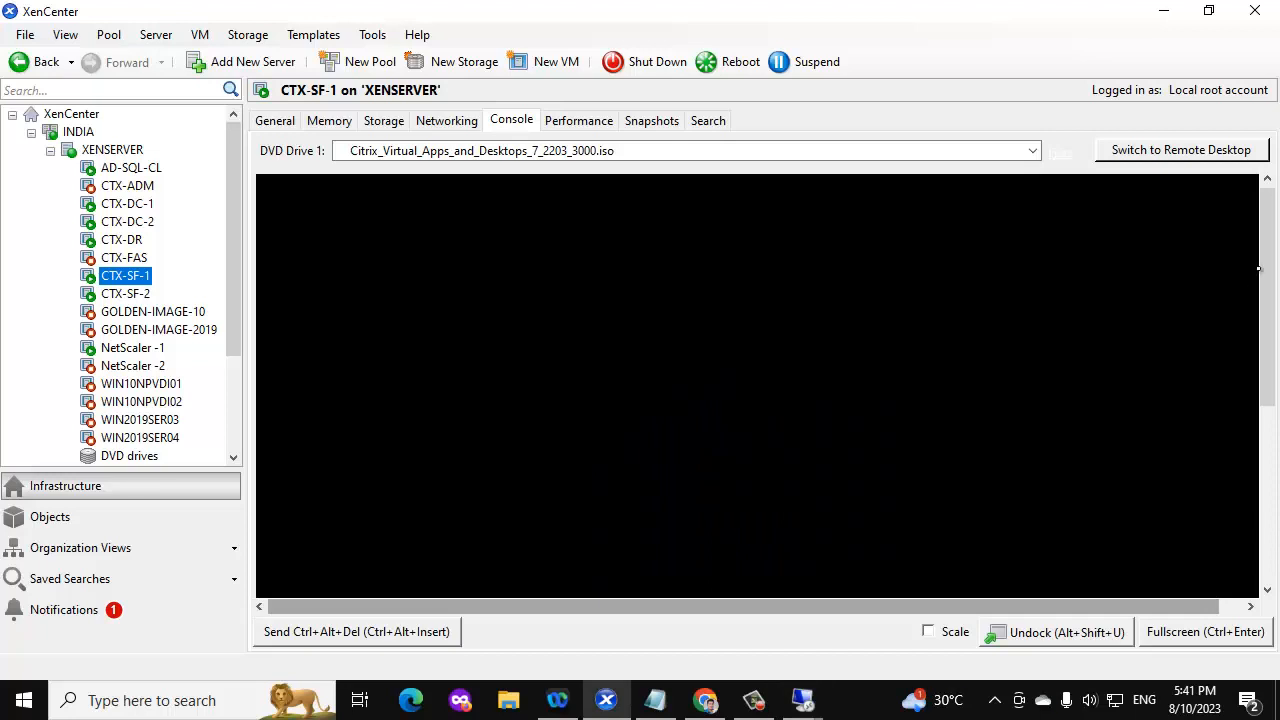
# Reconnect the remote session to 192.168.1.23 with the administrator account password, accepting the untrusted certificate
pyautogui.moveTo(1268, 266); pyautogui.dragTo(1272, 342)
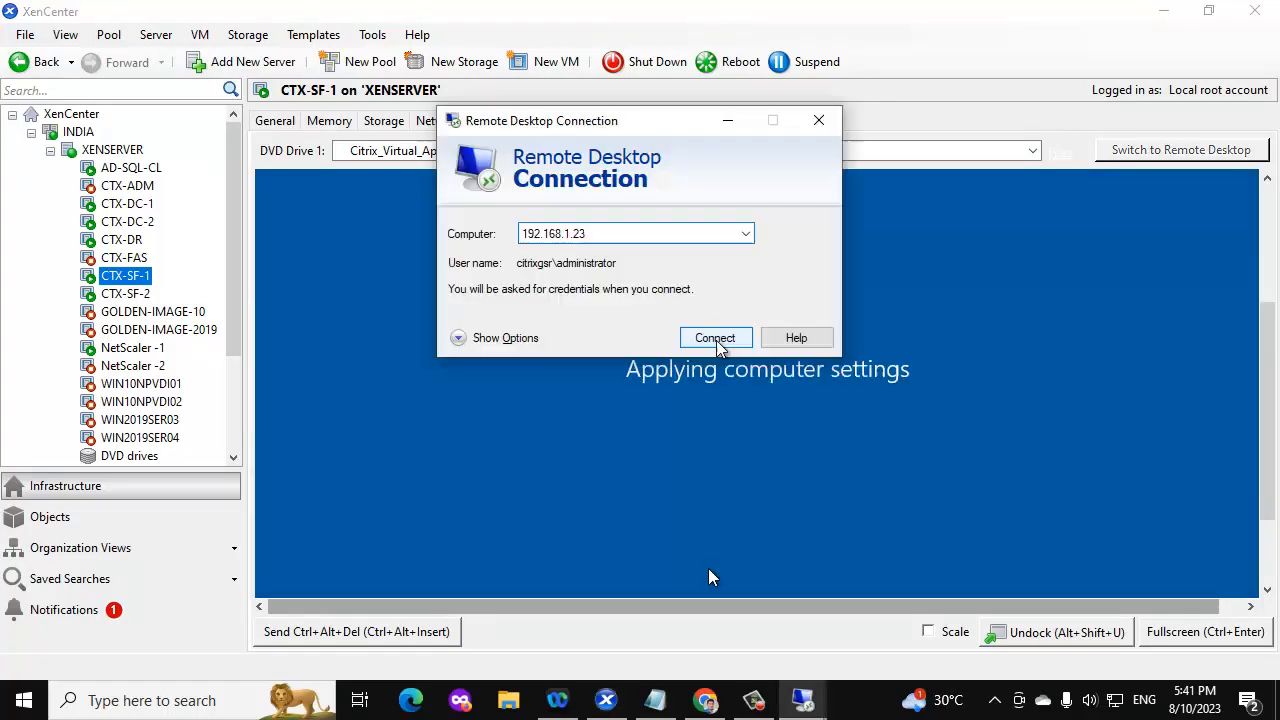
pyautogui.click(717, 341)
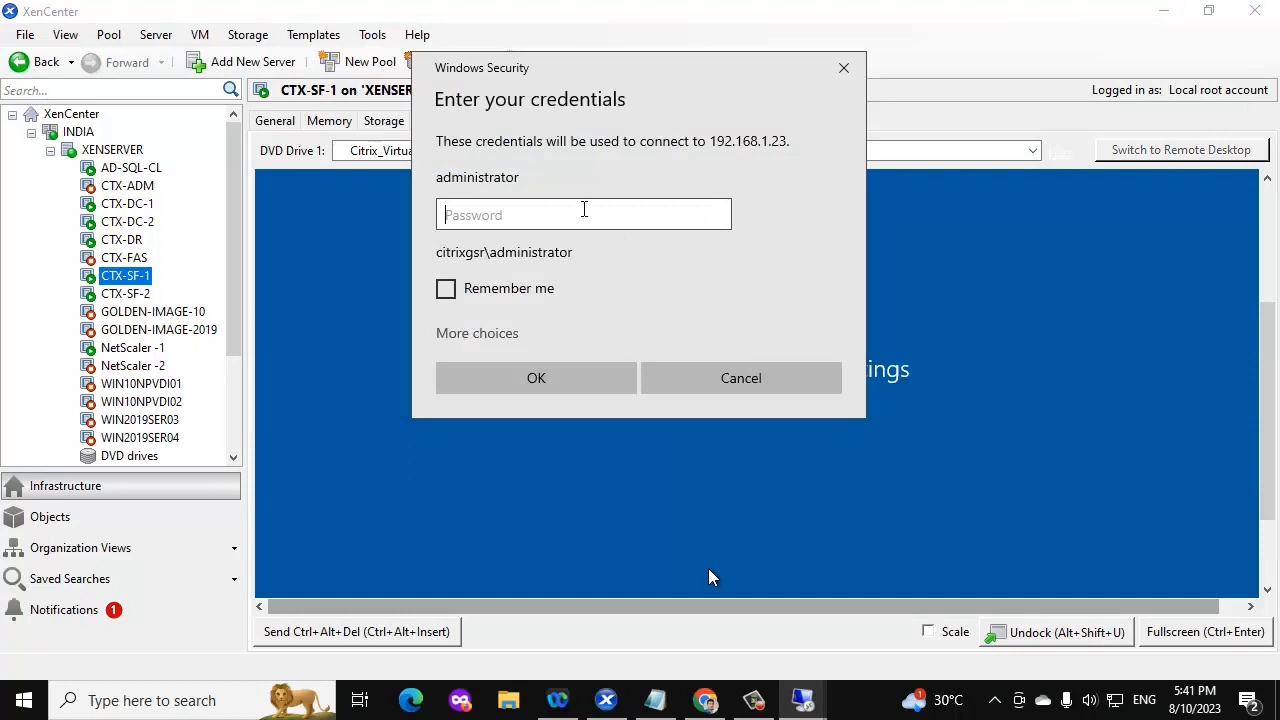
pyautogui.write('•••••••')
pyautogui.press('Return')
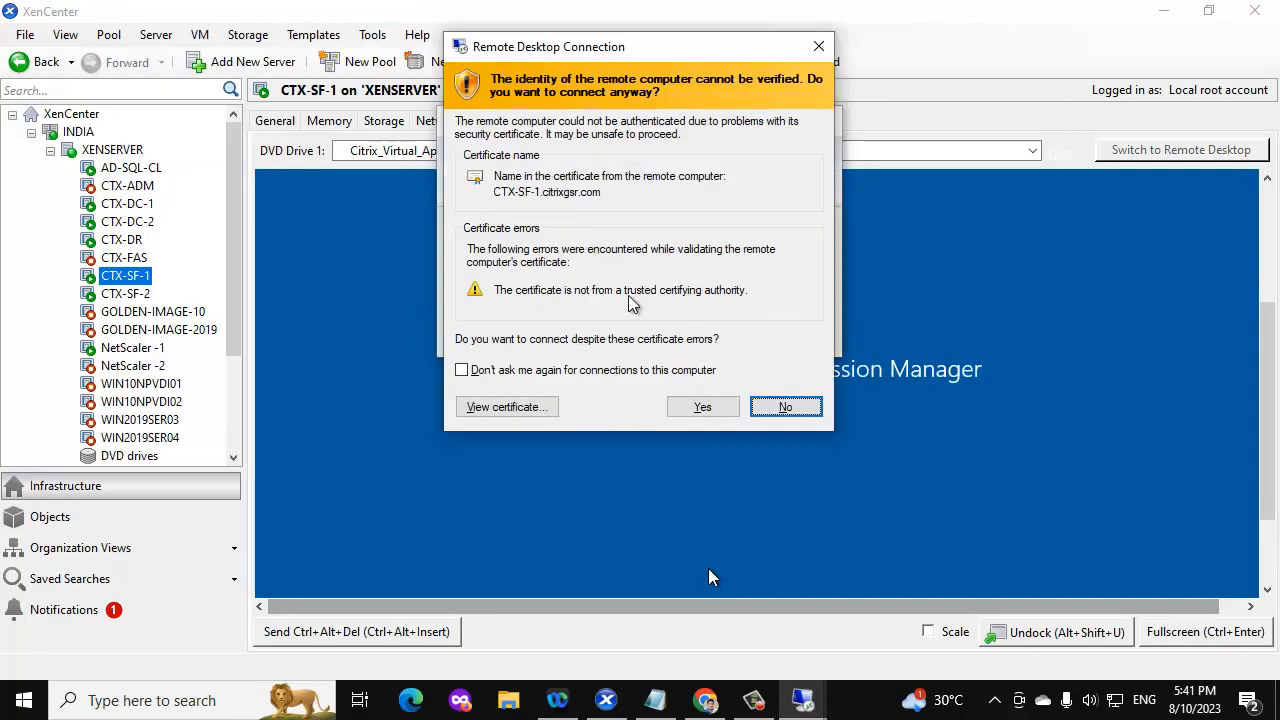
pyautogui.click(693, 404)
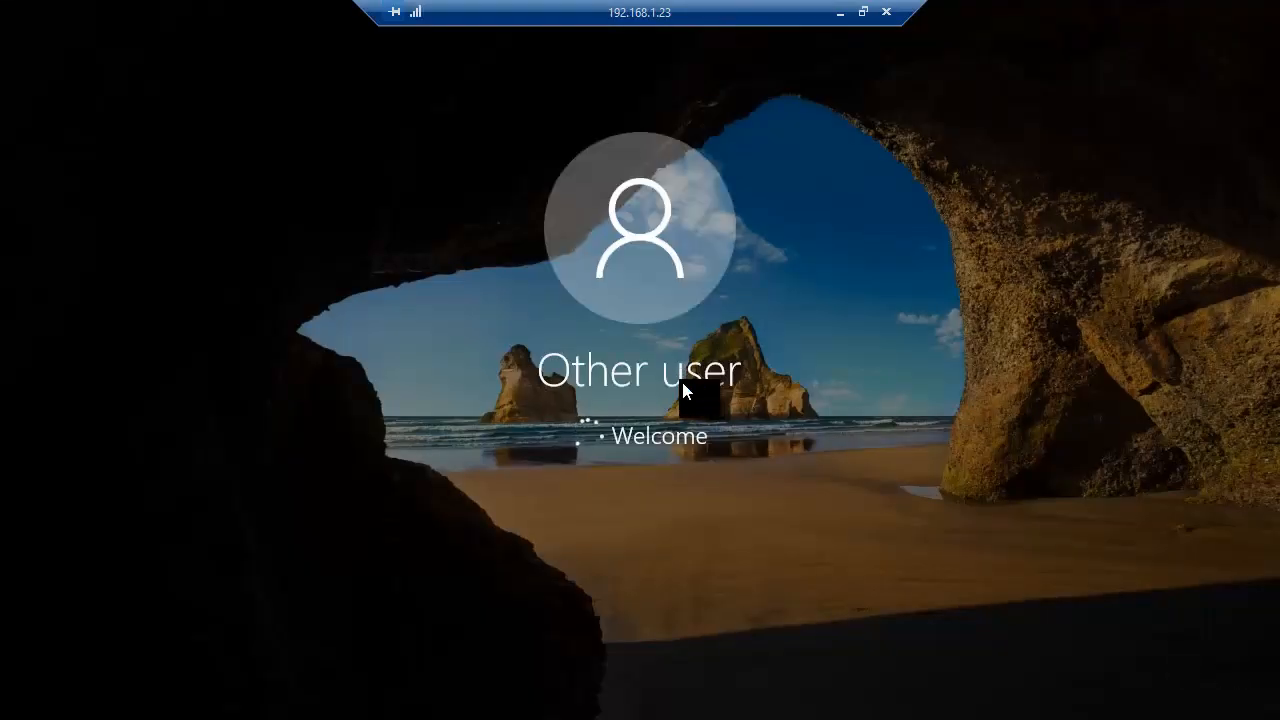
pyautogui.moveTo(684, 12); pyautogui.dragTo(808, 10)
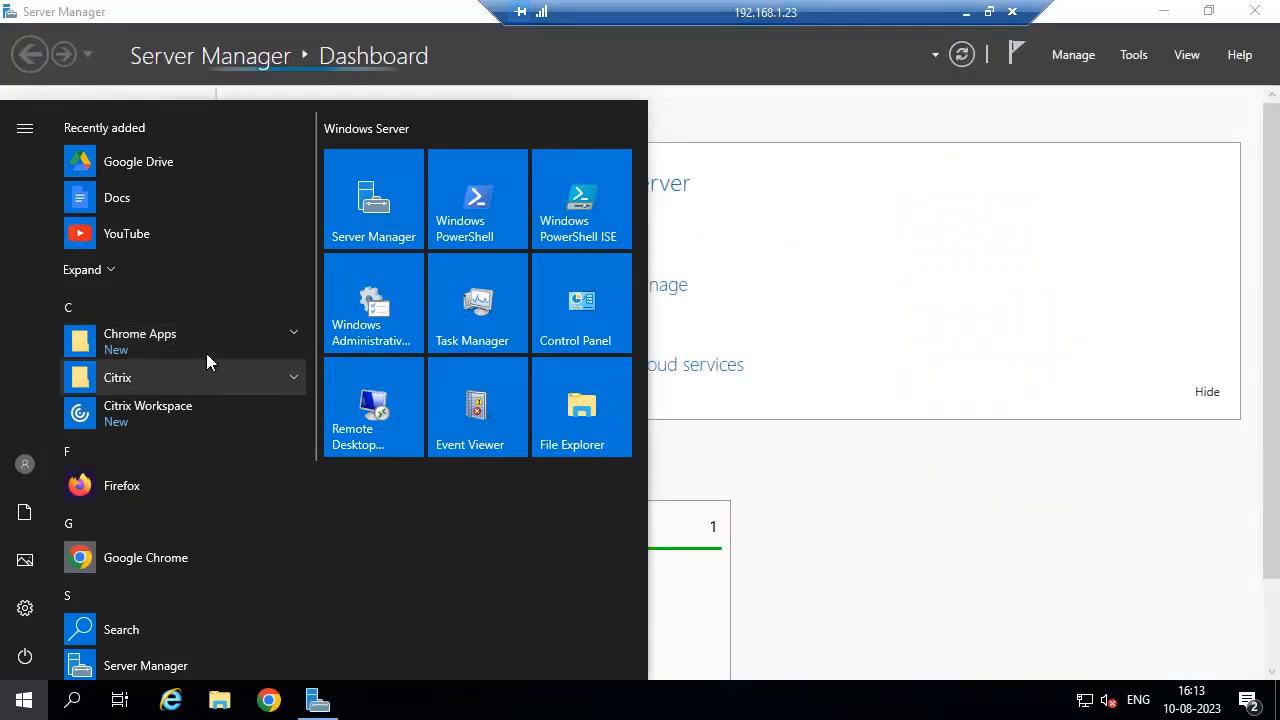
# Open the Citrix StoreFront console on the upgraded server and check the installed version in its About information
pyautogui.click(203, 378)
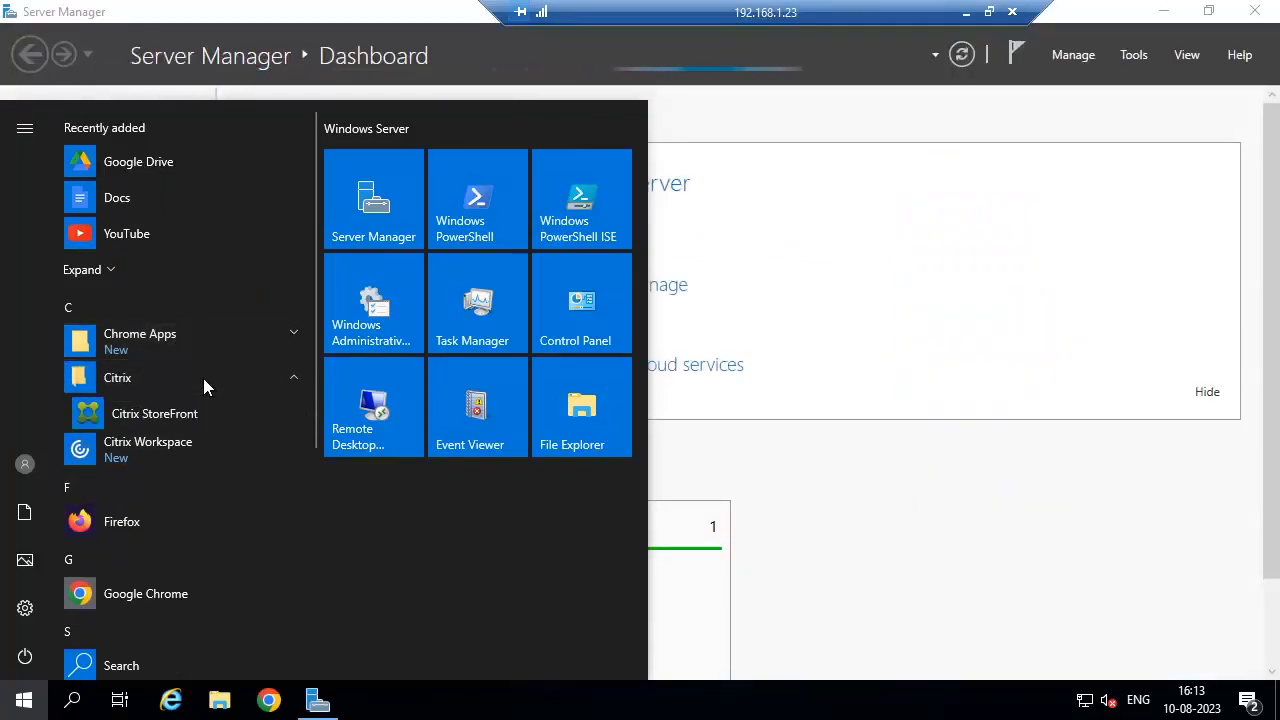
pyautogui.click(190, 428)
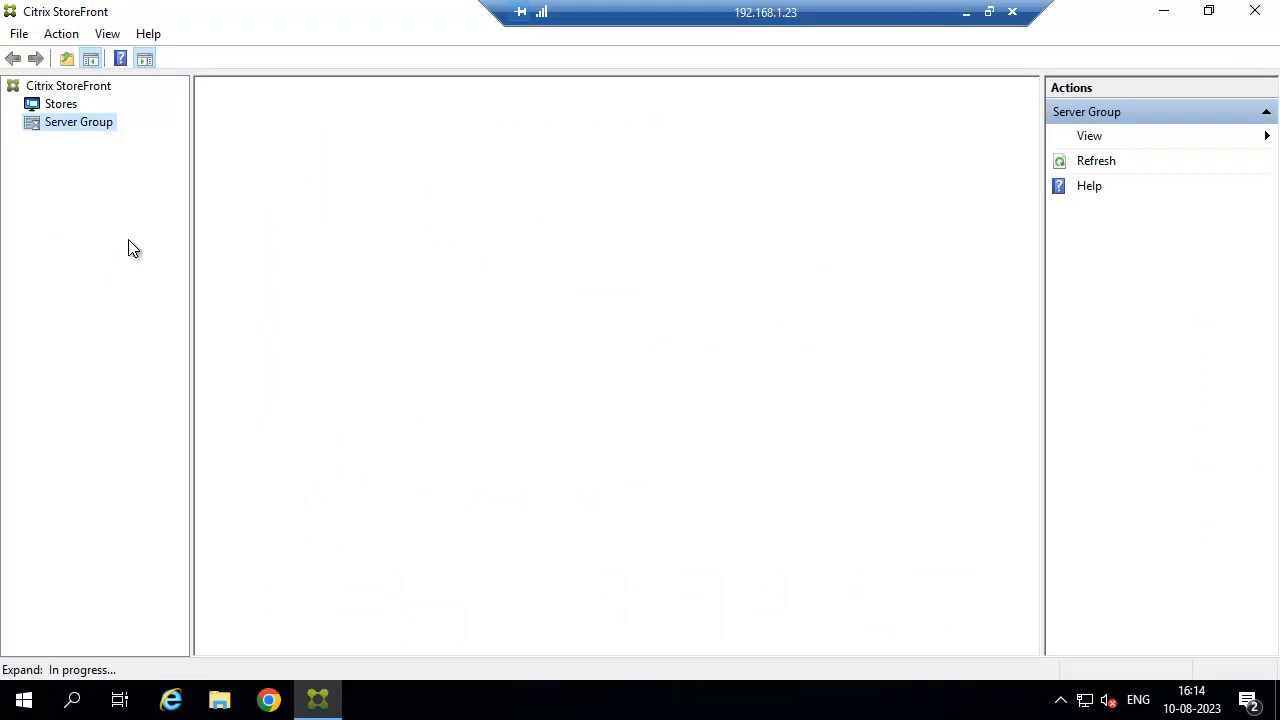
pyautogui.click(157, 38)
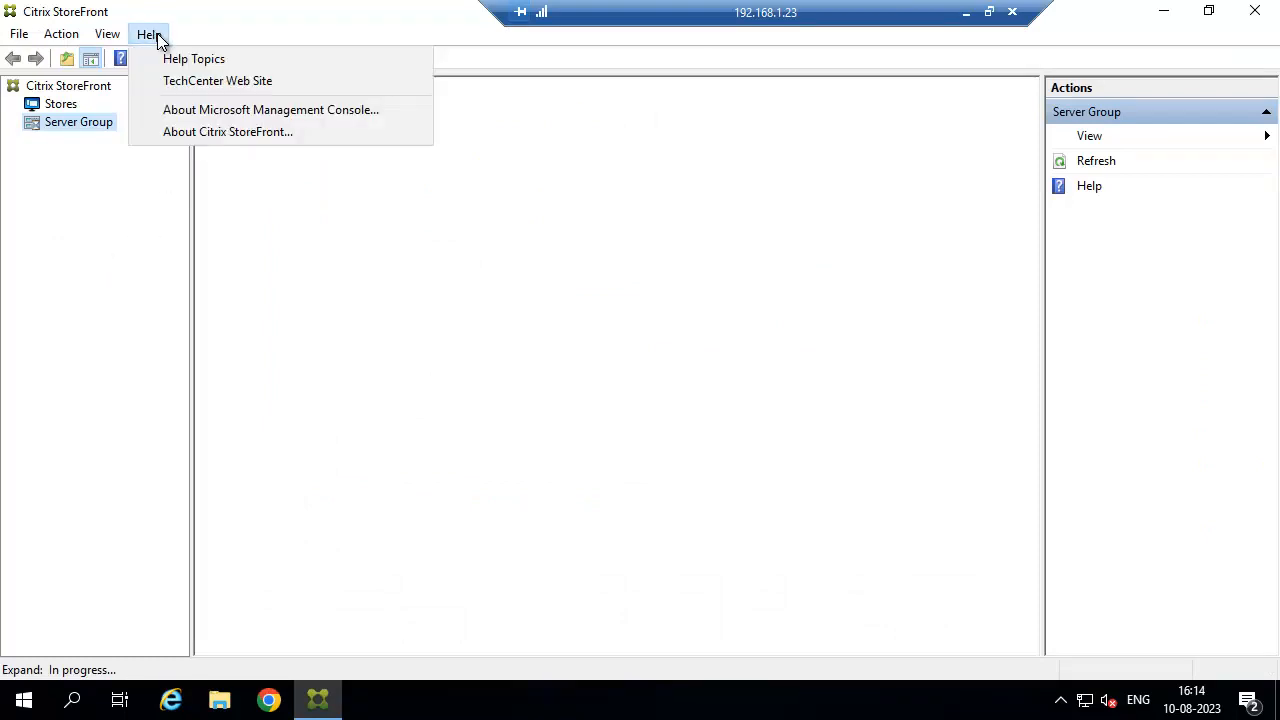
pyautogui.click(206, 131)
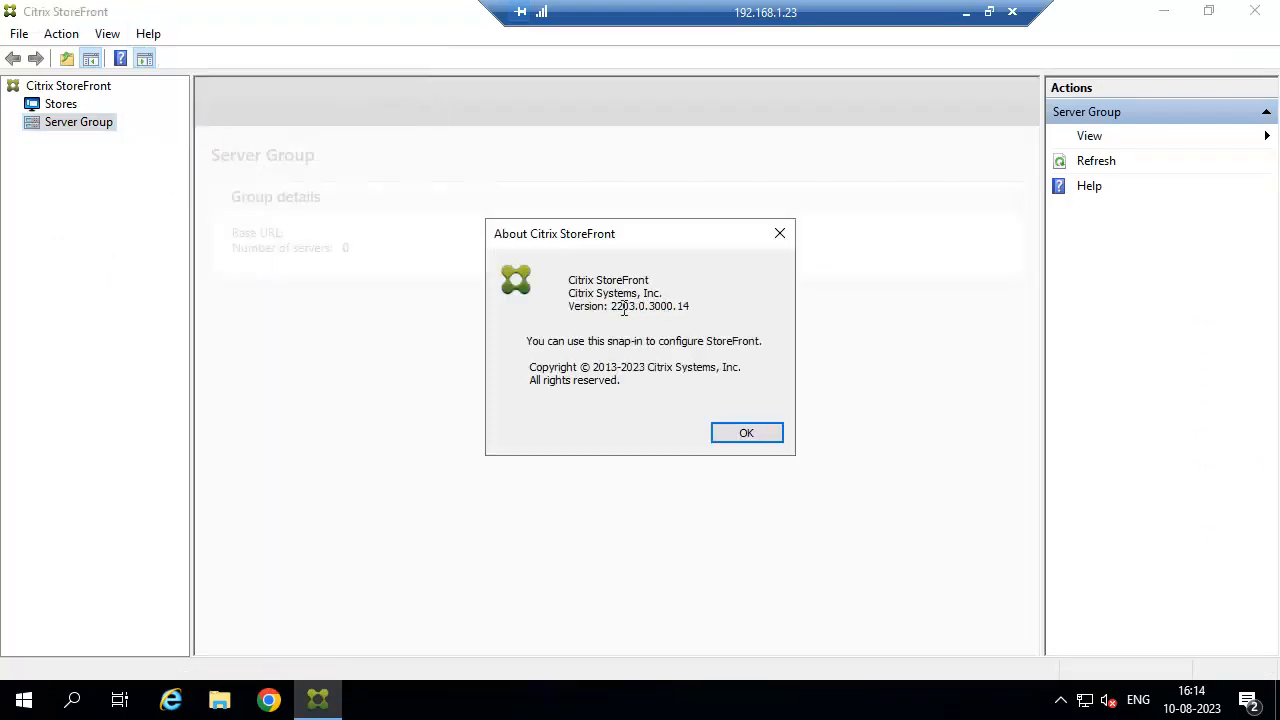
pyautogui.moveTo(612, 306); pyautogui.dragTo(673, 303)
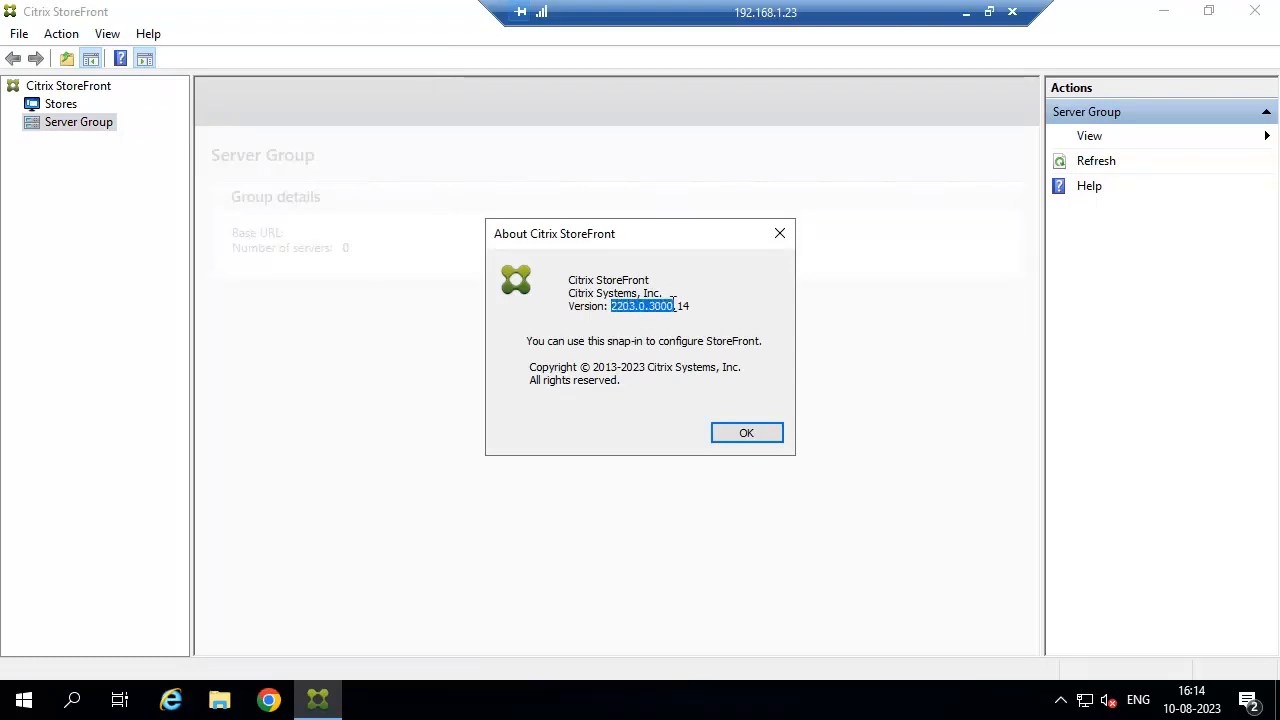
pyautogui.click(758, 439)
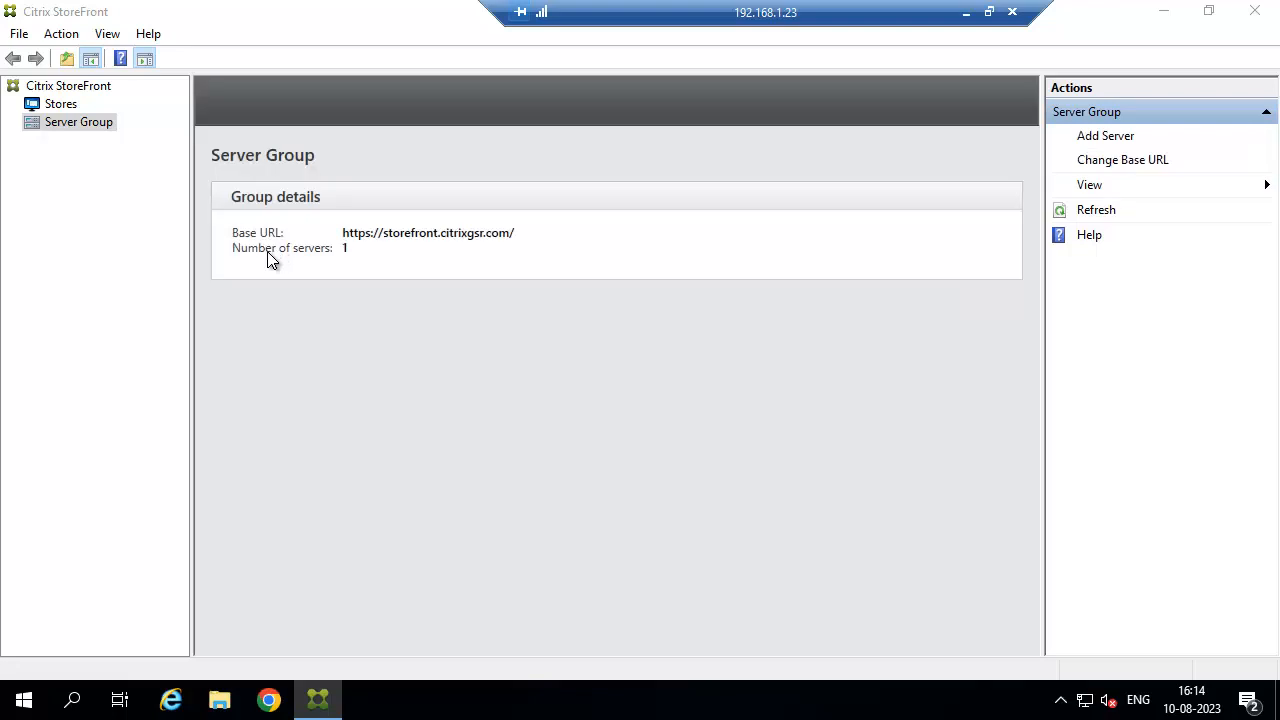
pyautogui.click(269, 700)
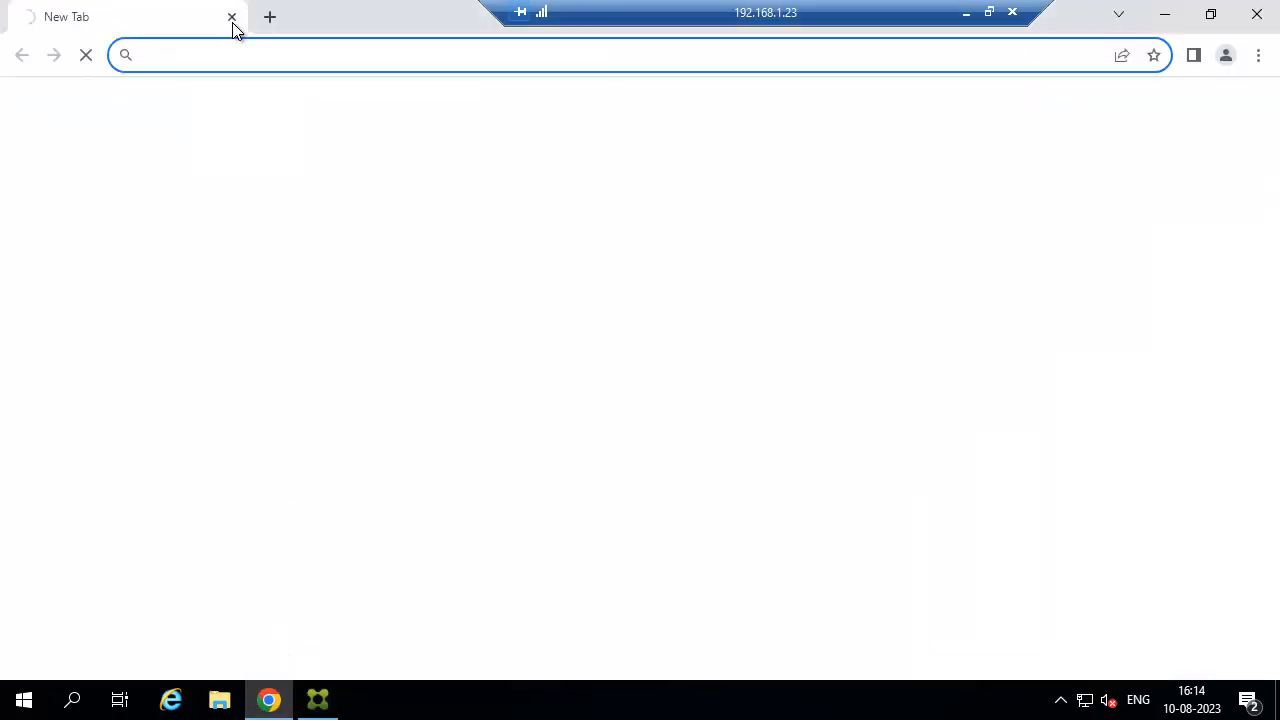
pyautogui.click(195, 57)
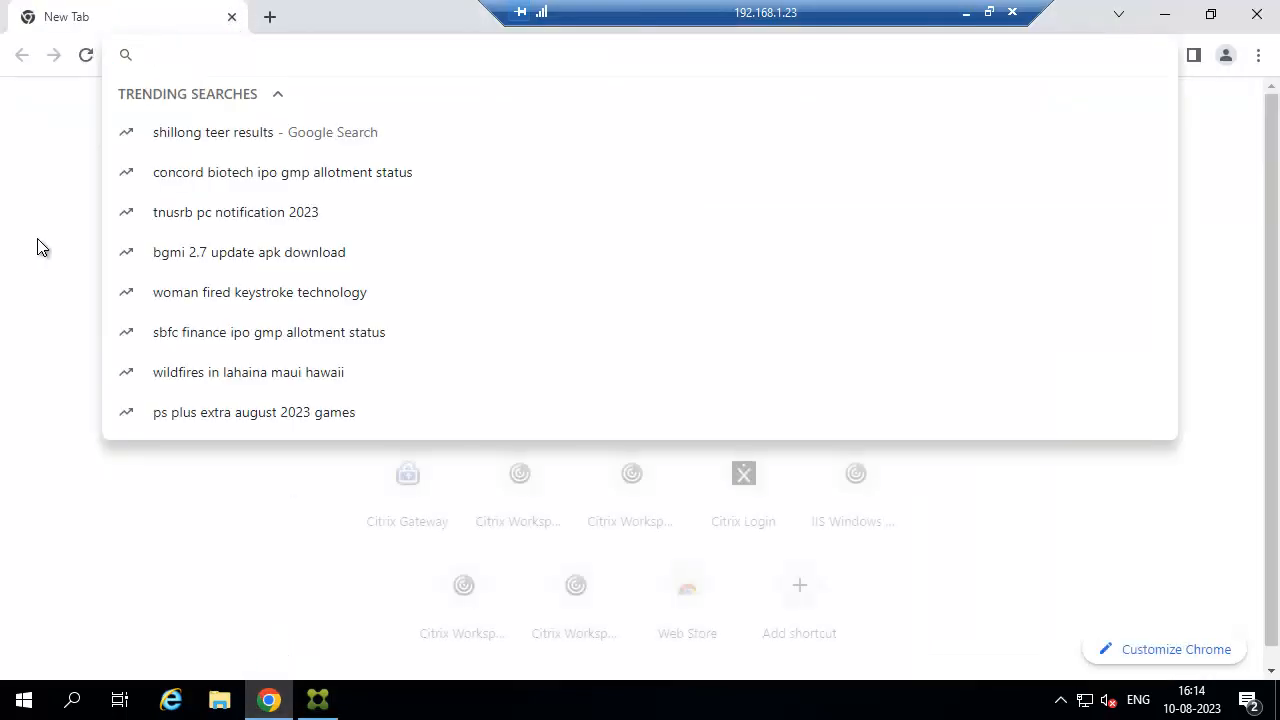
pyautogui.click(518, 480)
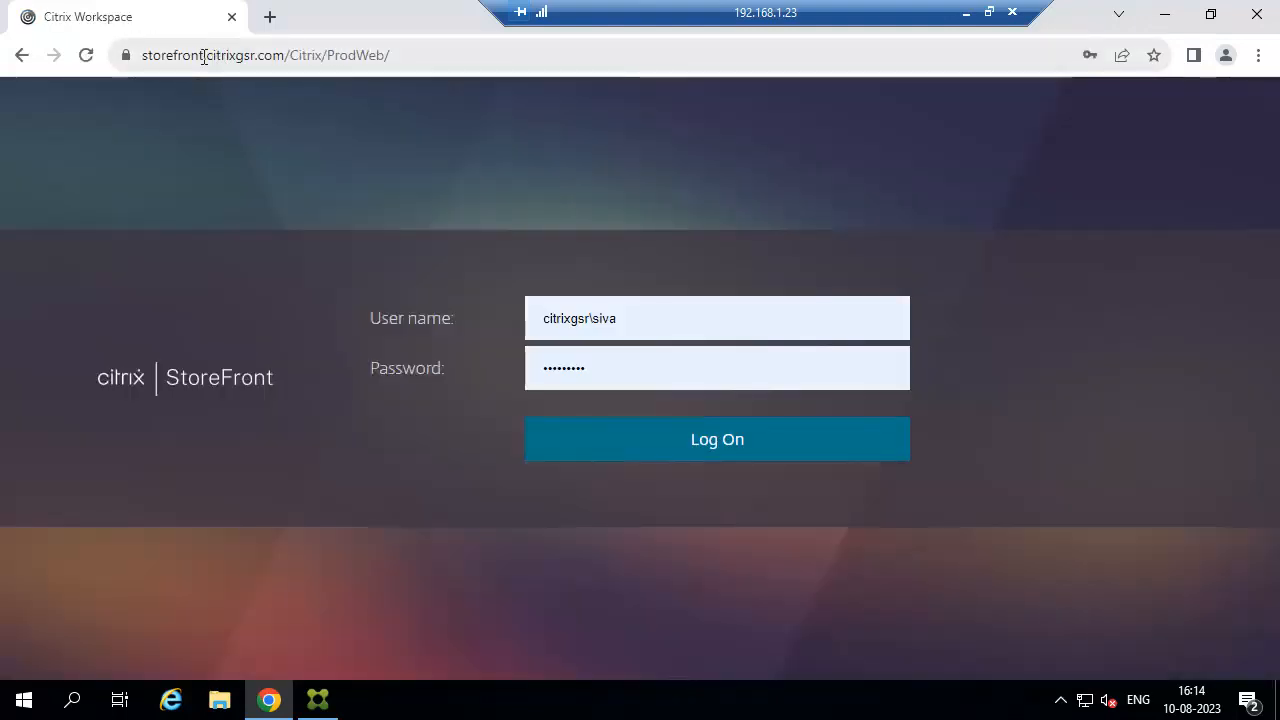
pyautogui.click(197, 55)
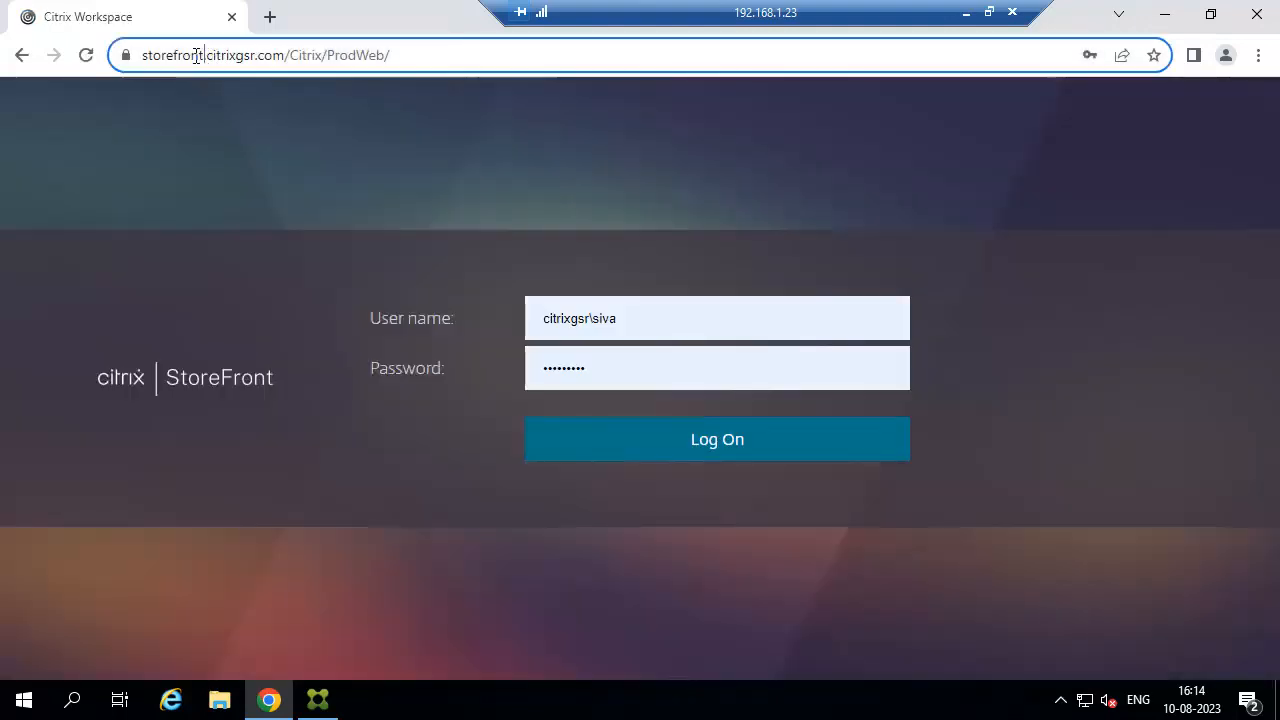
pyautogui.moveTo(197, 55); pyautogui.dragTo(143, 51)
pyautogui.press('BackSpace')
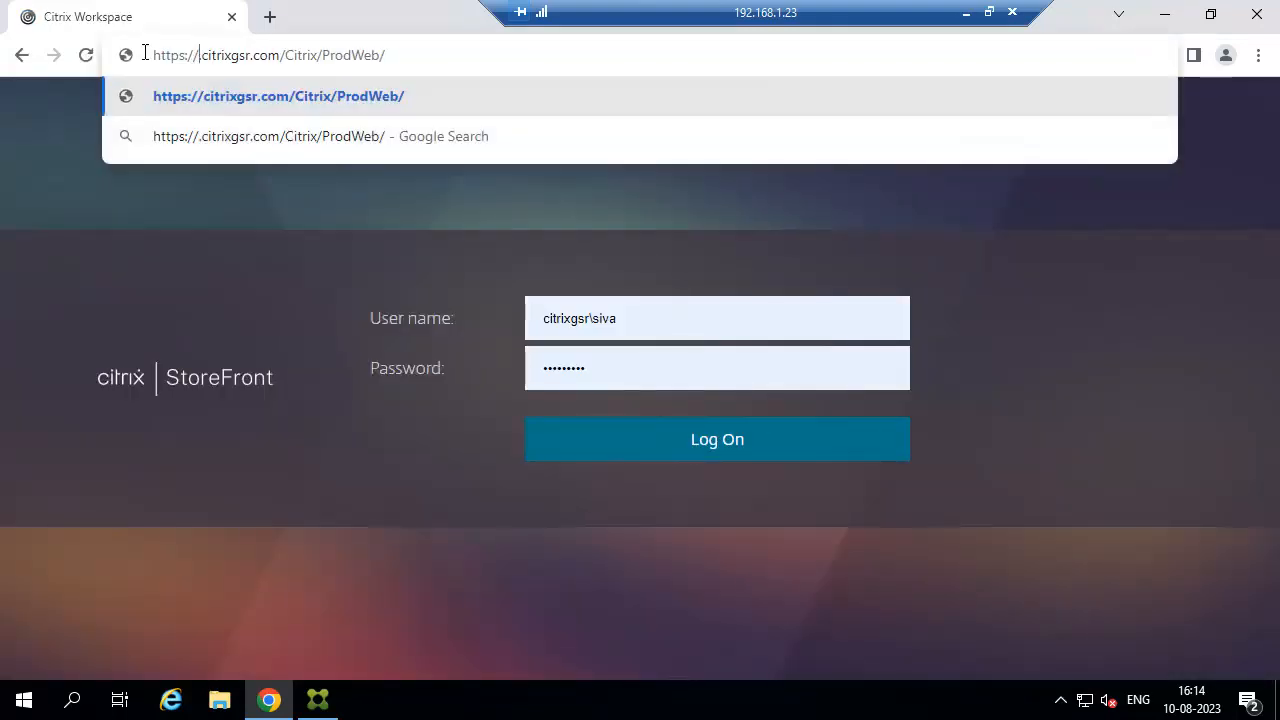
pyautogui.write('ctx-s')
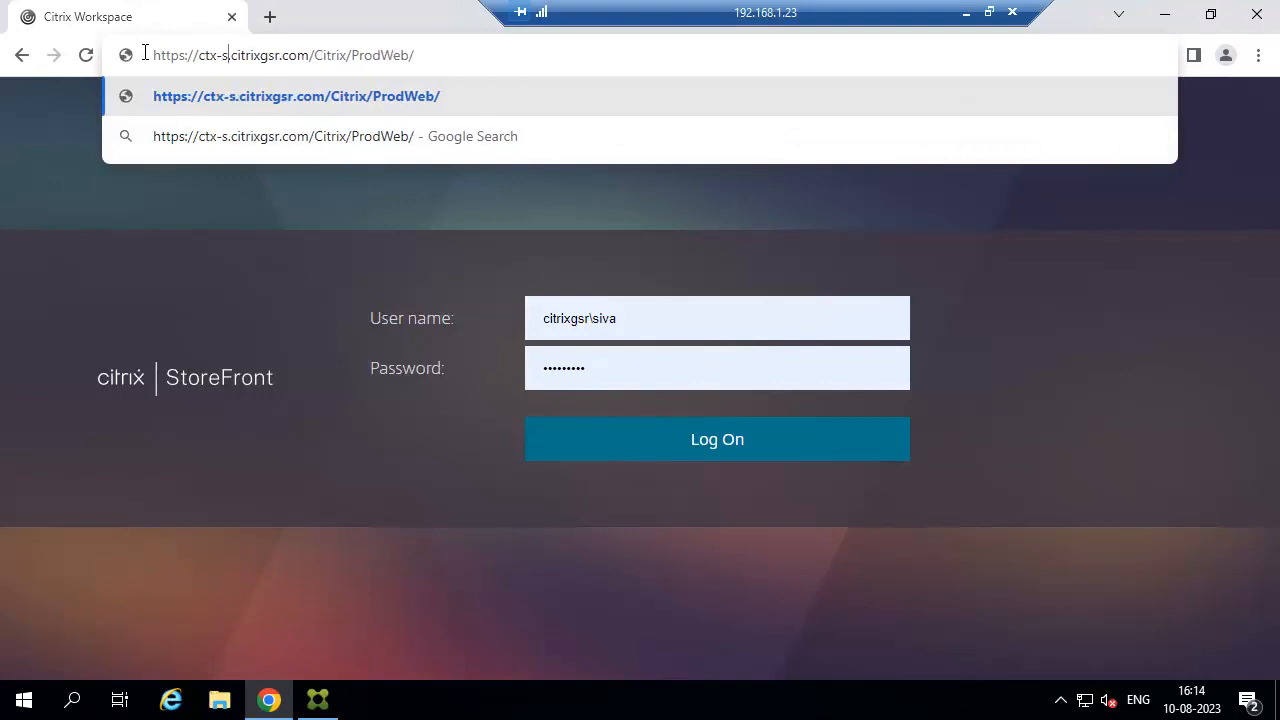
pyautogui.write('f-1')
pyautogui.press('Return')
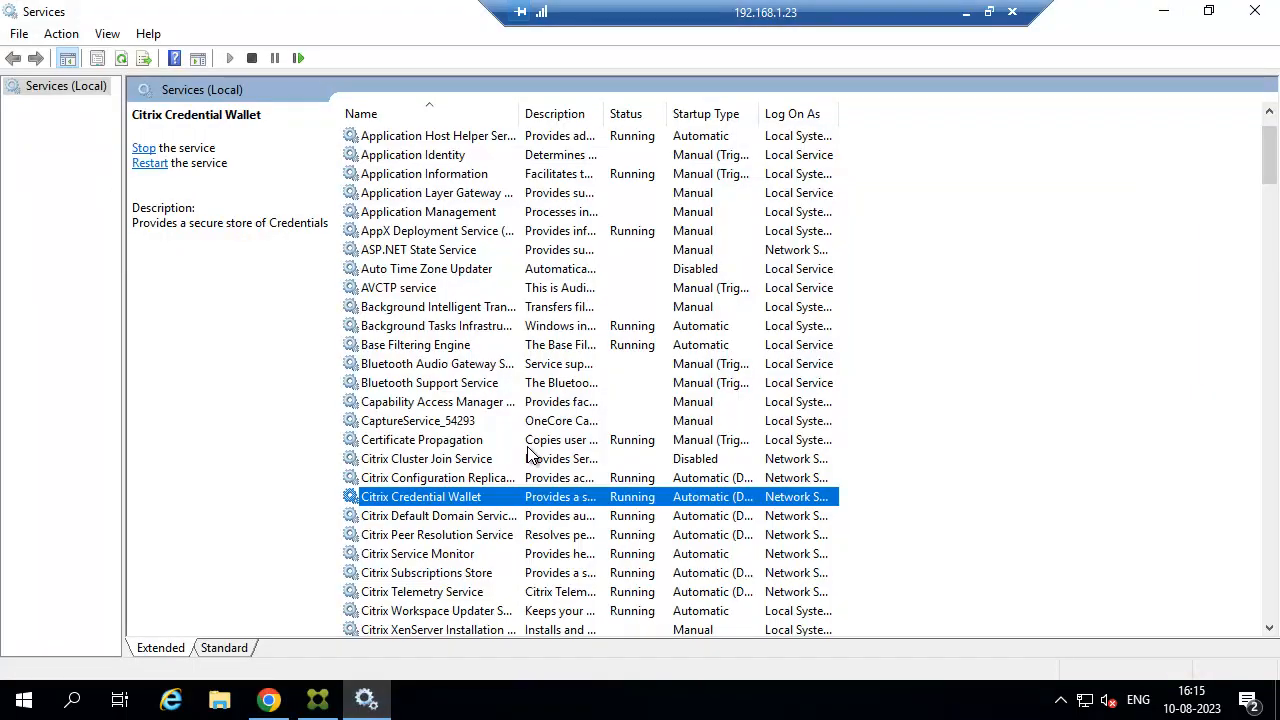
# Check the status of the Citrix services in the Services console and minimize it
pyautogui.scroll(-1, 530, 455)
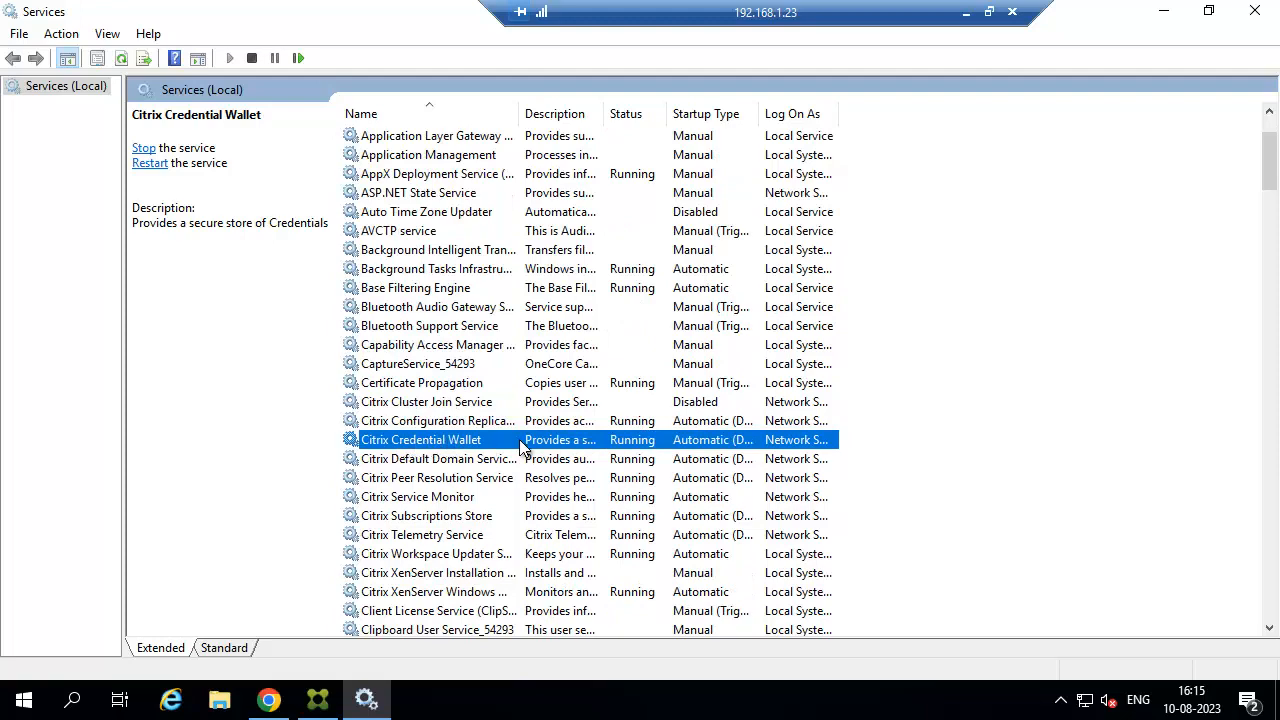
pyautogui.scroll(-1, 513, 494)
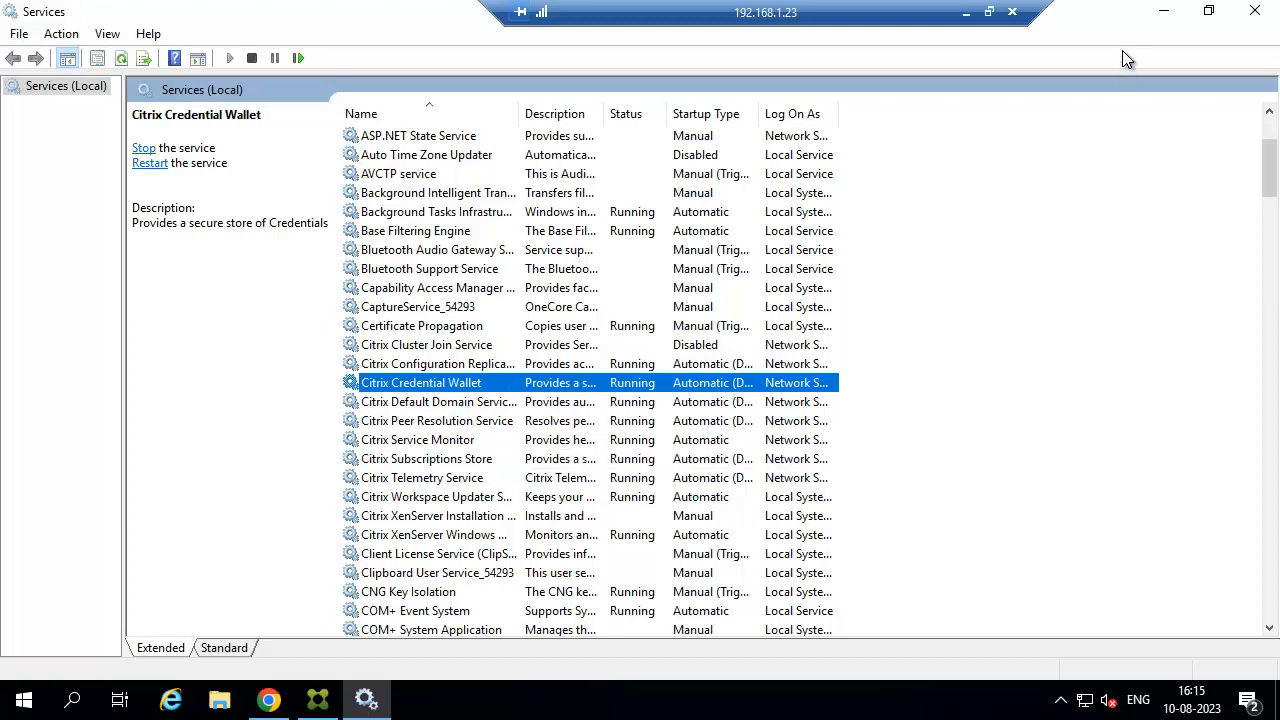
pyautogui.click(1165, 12)
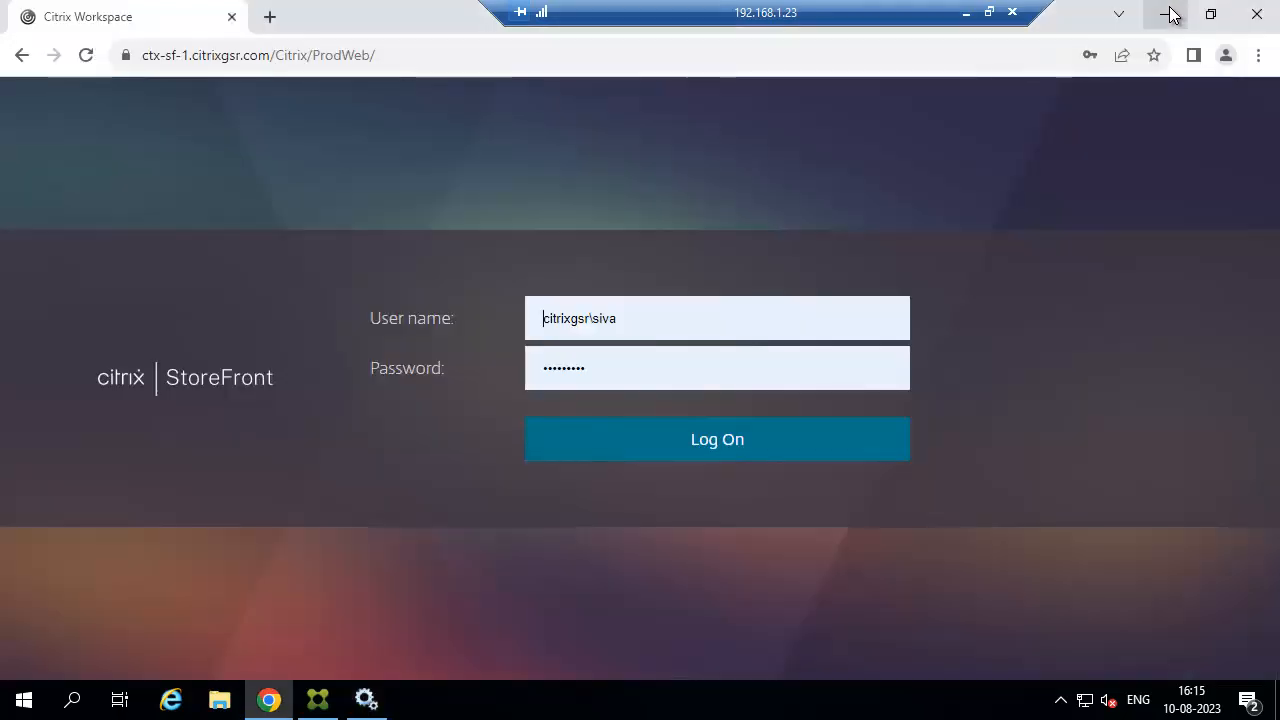
# Log on to StoreFront with the saved credentials and launch Server-Desktop from the Desktops list
pyautogui.click(719, 442)
pyautogui.click(748, 140)
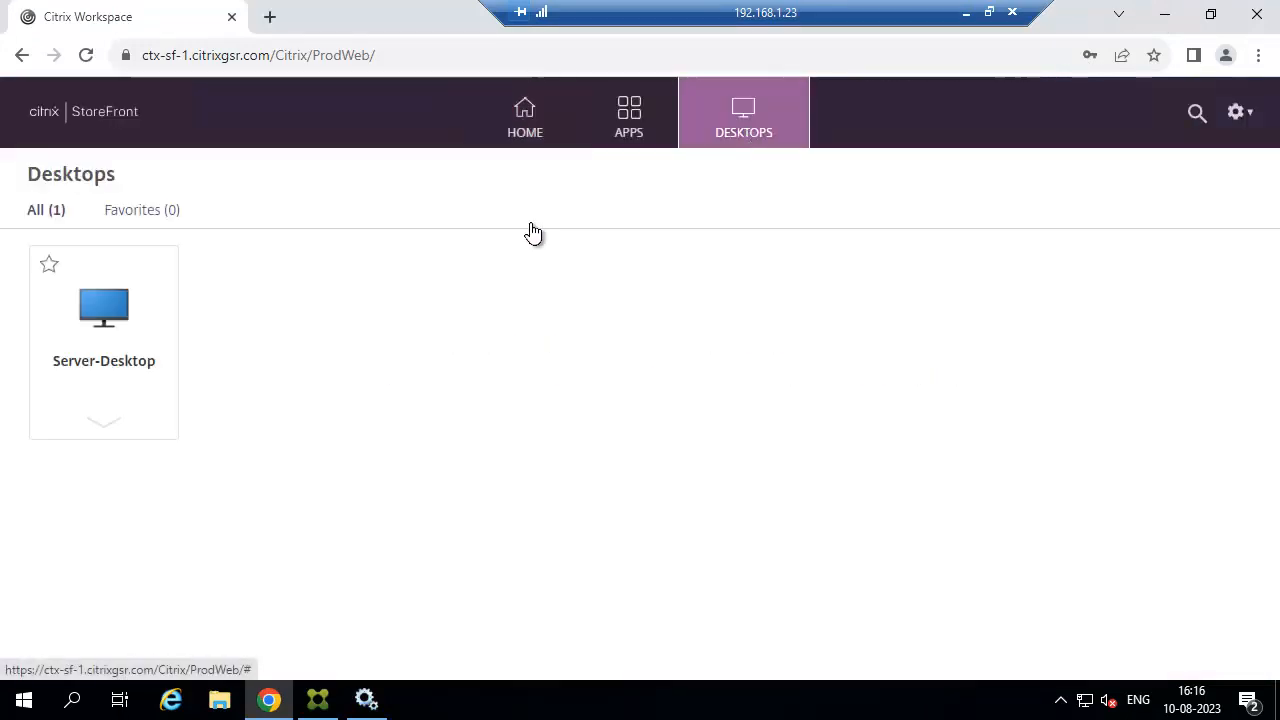
pyautogui.click(110, 307)
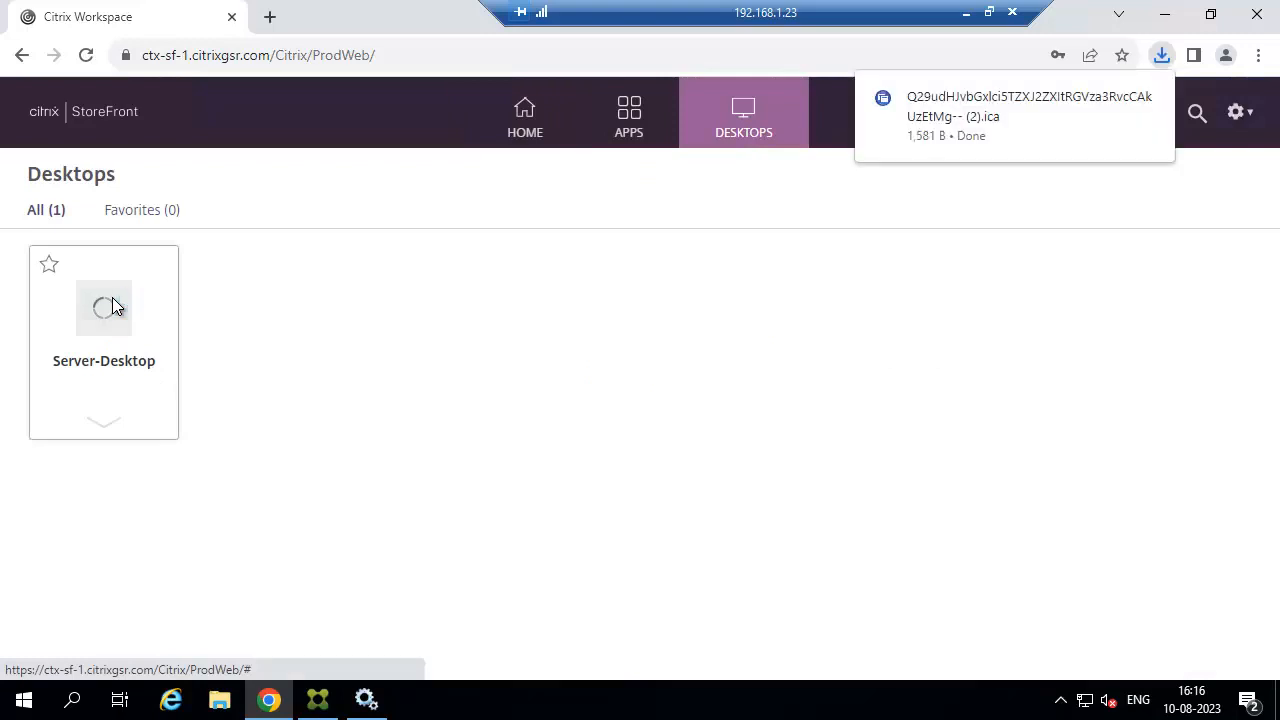
pyautogui.click(956, 88)
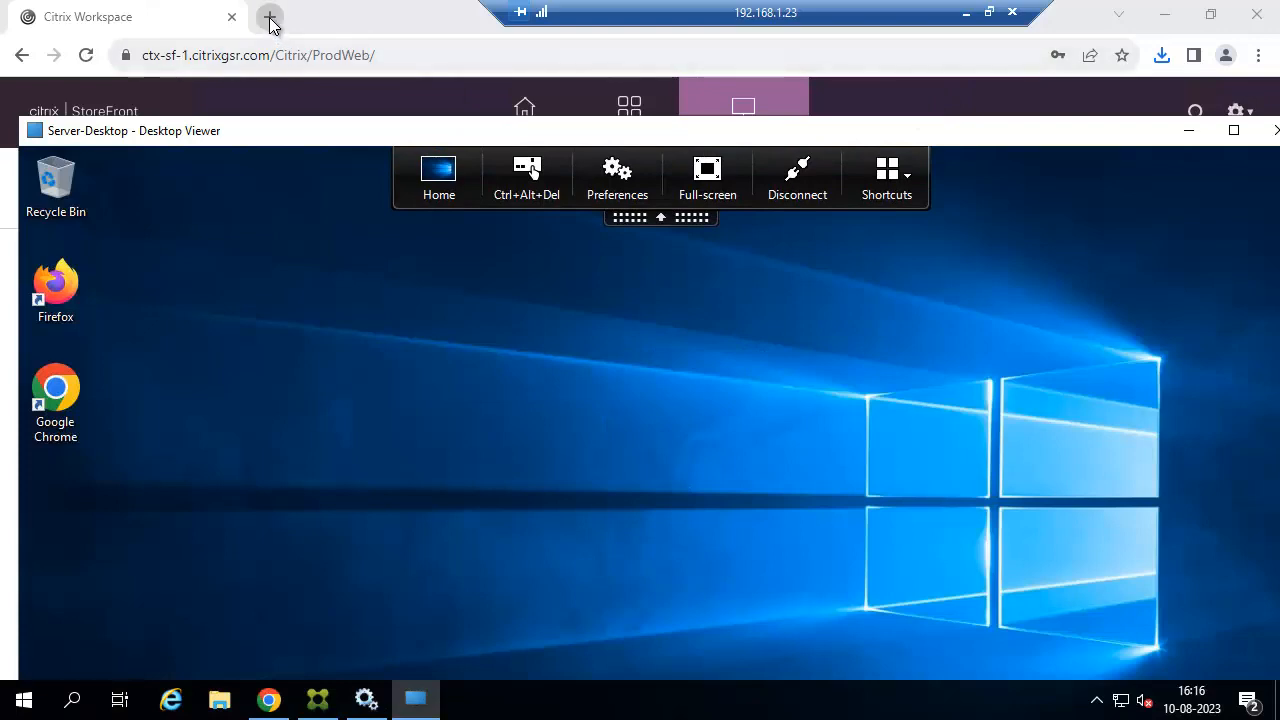
# Open 192.168.1.70 in a new Chrome tab and log on to Citrix ADC as nsroot with the account password
pyautogui.click(269, 19)
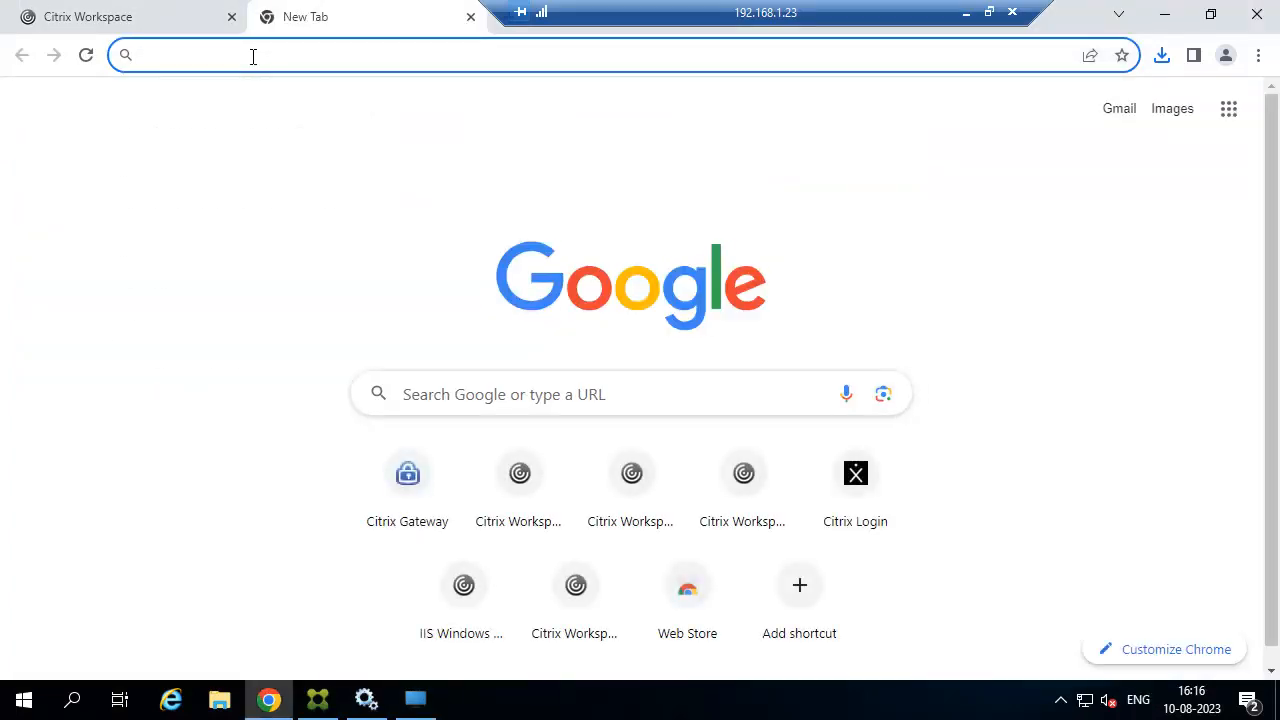
pyautogui.click(253, 55)
pyautogui.write('192.')
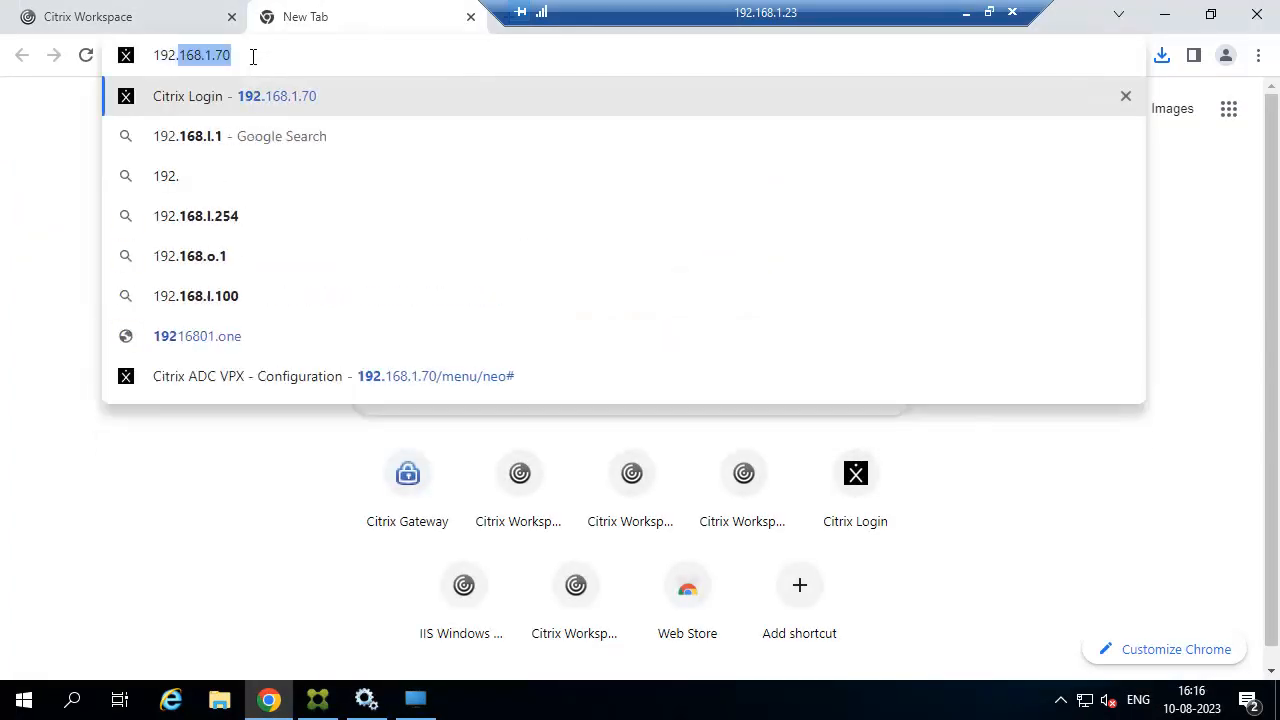
pyautogui.press('Return')
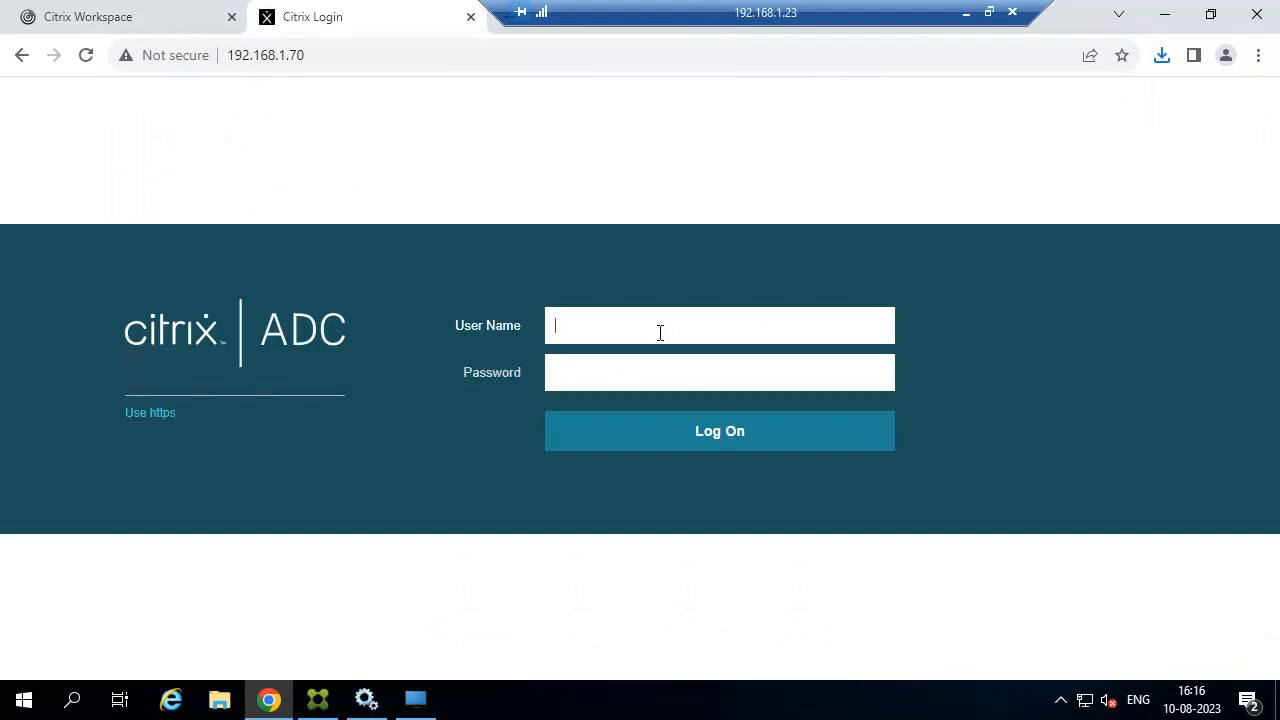
pyautogui.write('nsroot')
pyautogui.press('Return')
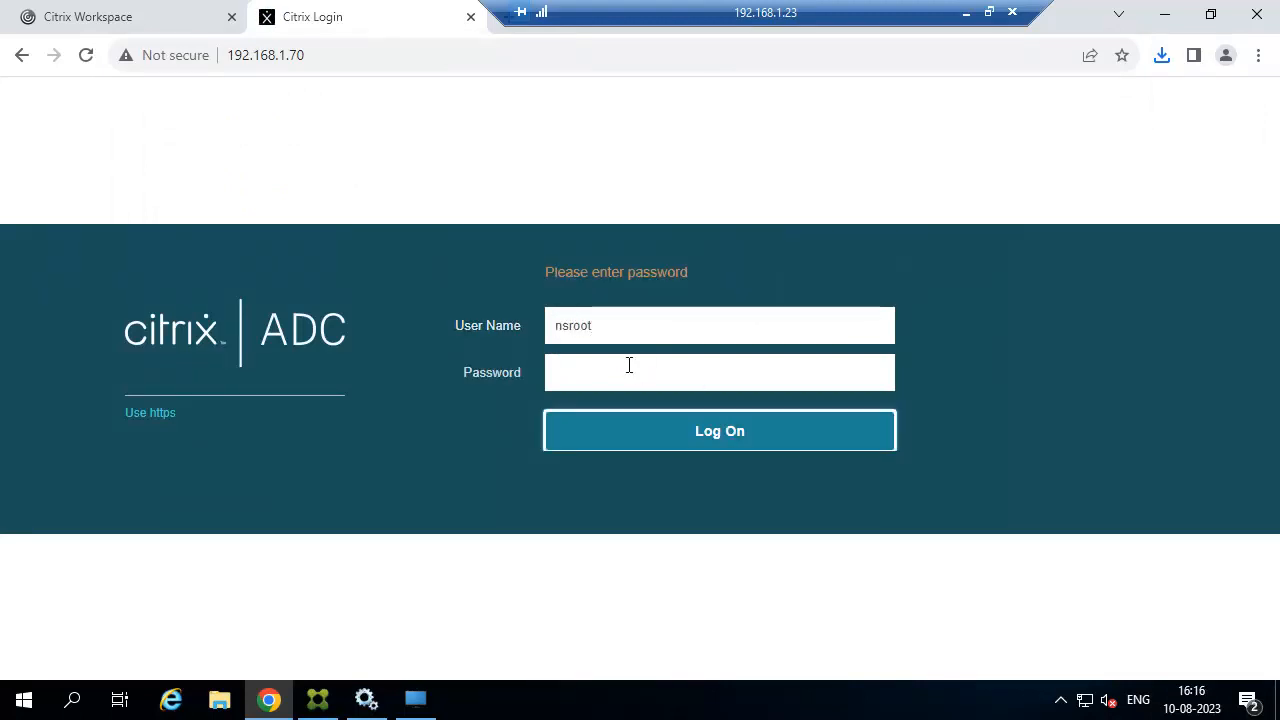
pyautogui.click(629, 365)
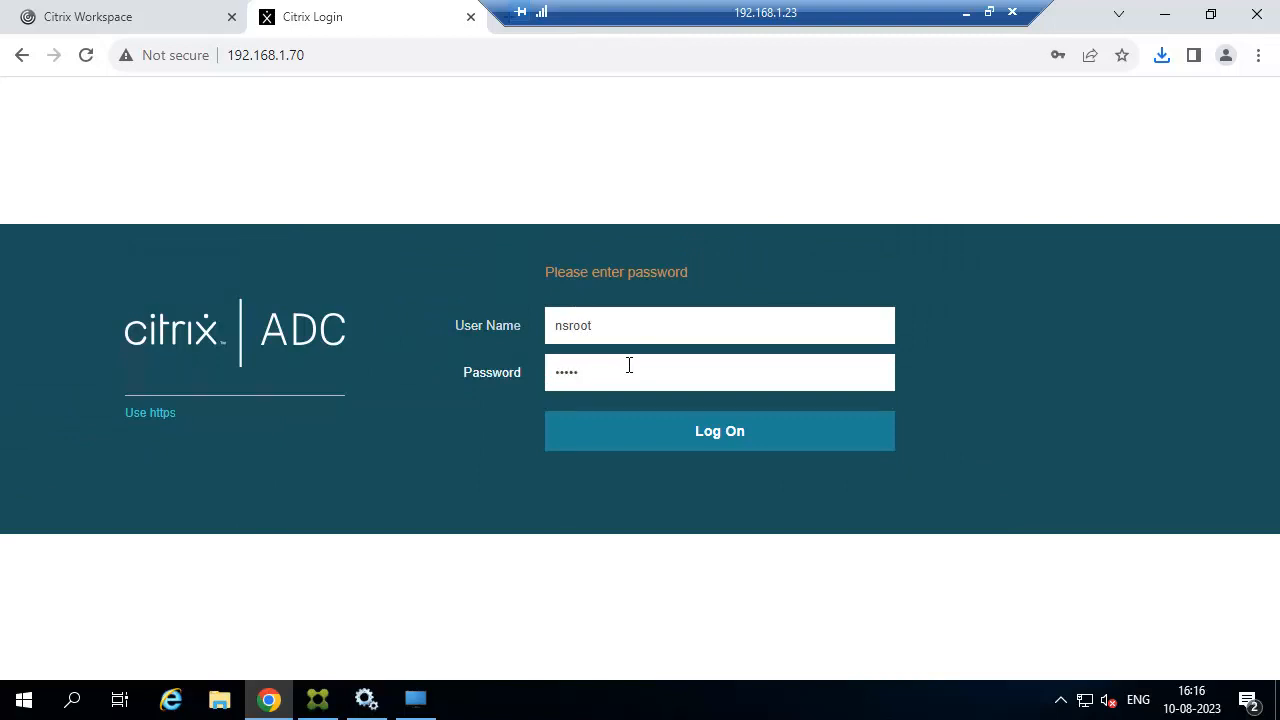
pyautogui.write('•••••••••••')
pyautogui.press('Return')
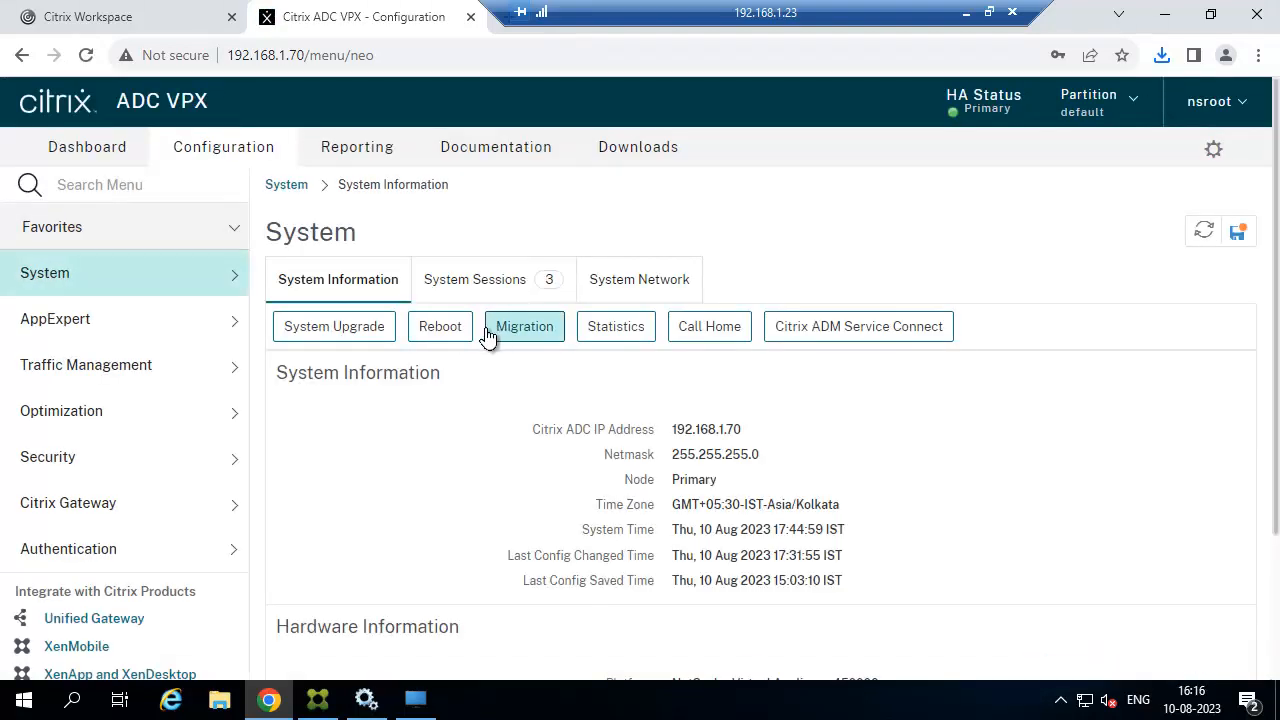
# Open the member bindings of the SF-SG service group in the load balancing configuration
pyautogui.click(157, 374)
pyautogui.scroll(-2, 163, 362)
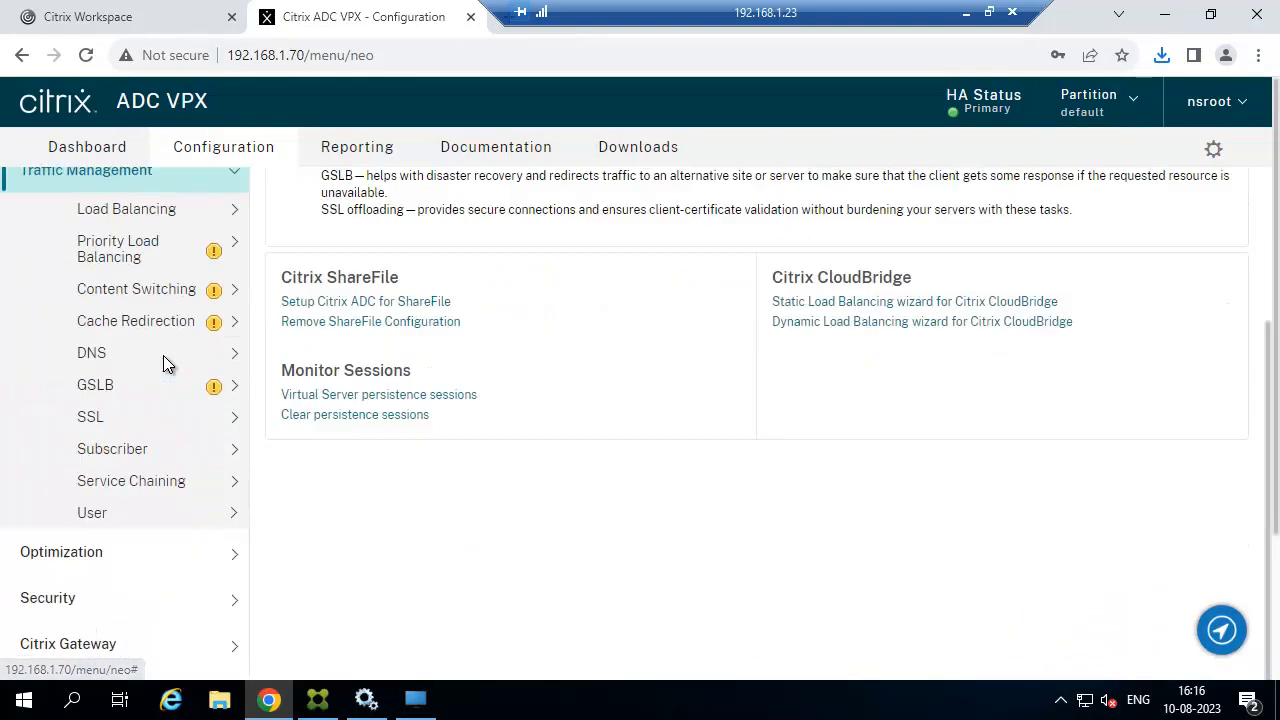
pyautogui.click(187, 220)
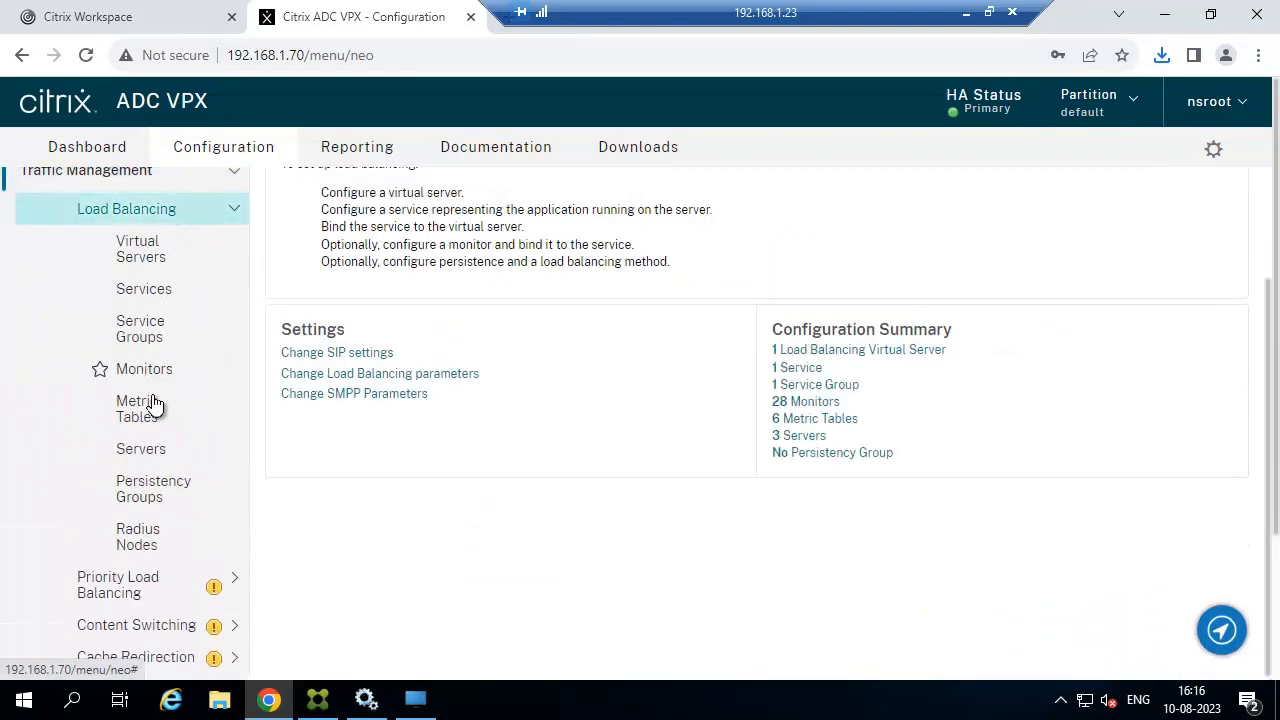
pyautogui.click(175, 255)
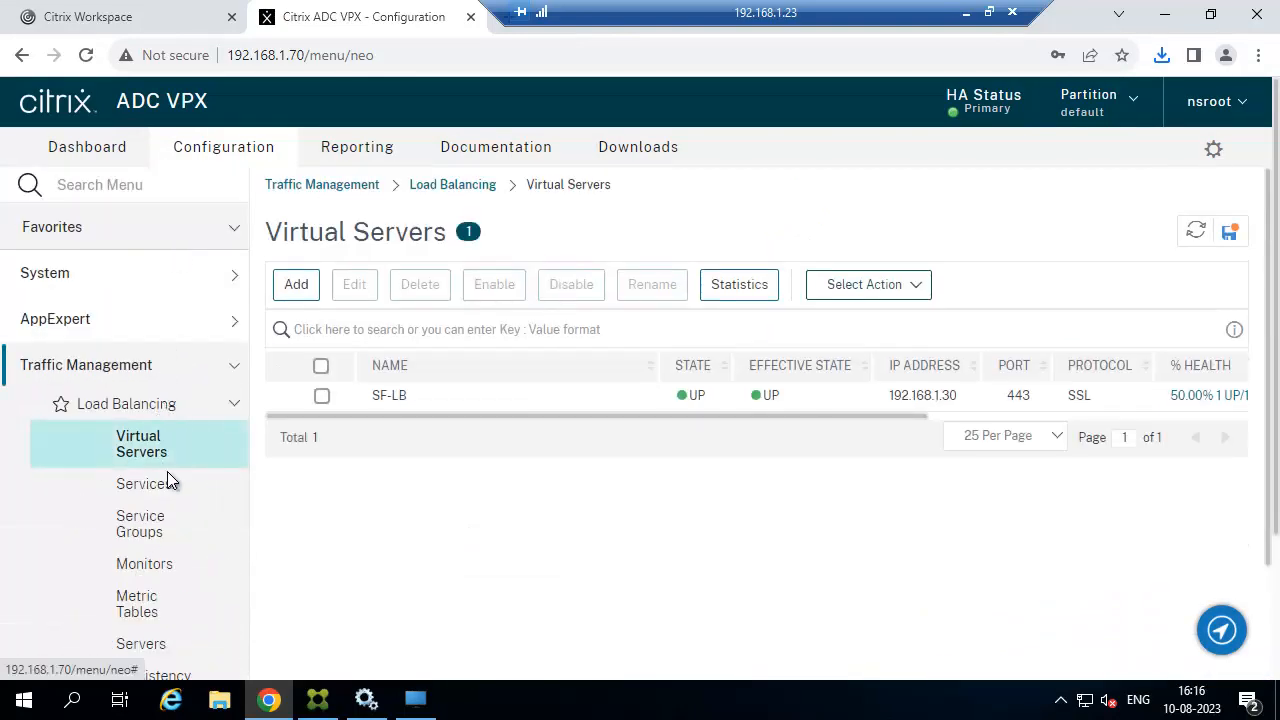
pyautogui.click(160, 522)
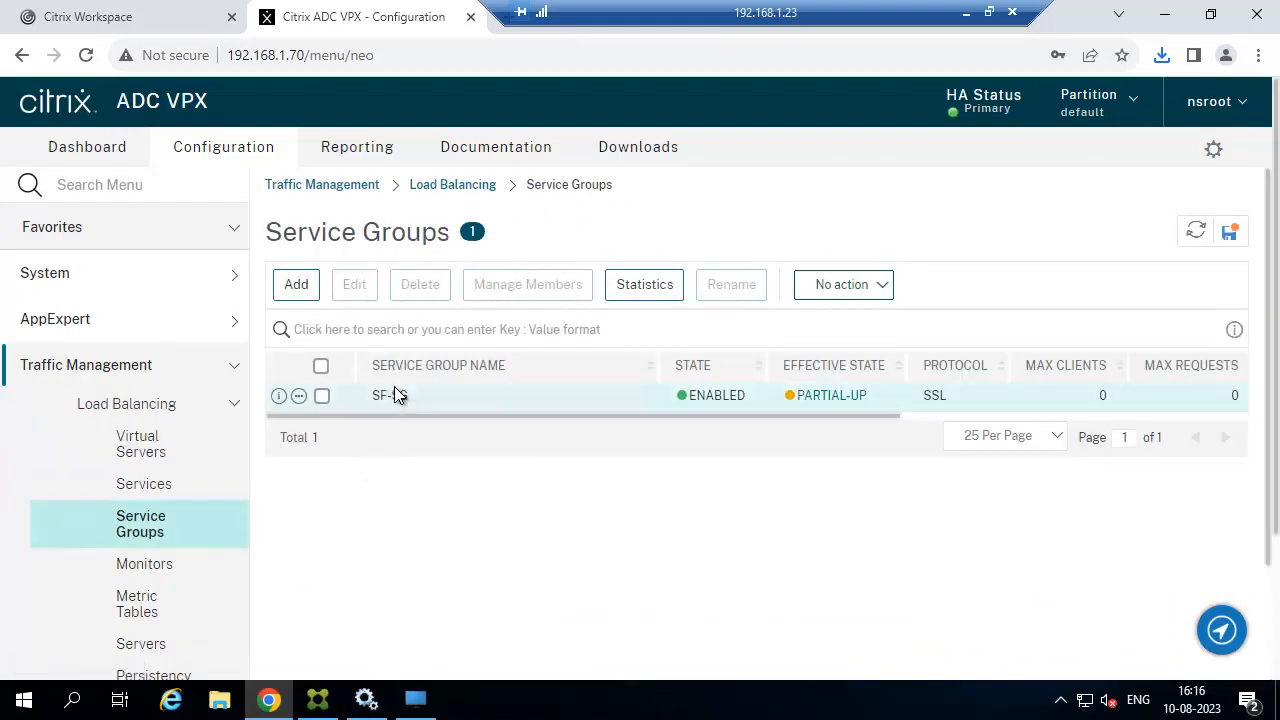
pyautogui.click(396, 395)
pyautogui.scroll(-2, 400, 398)
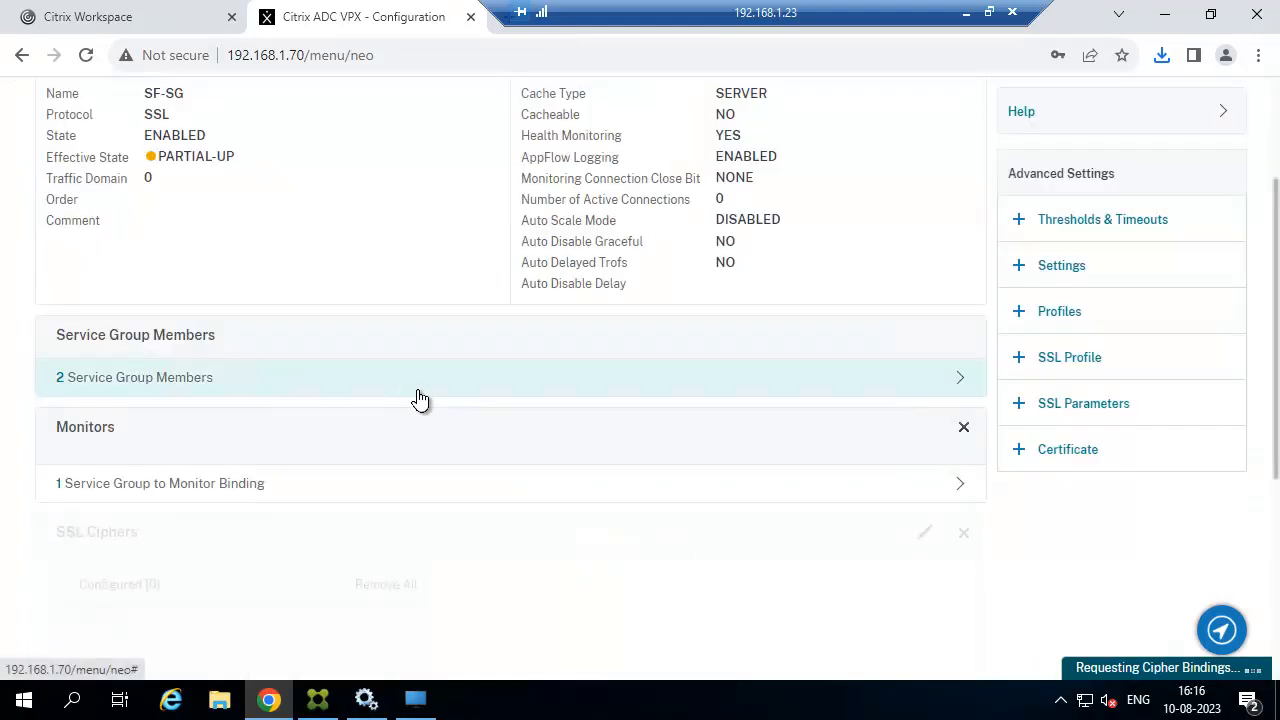
pyautogui.click(143, 383)
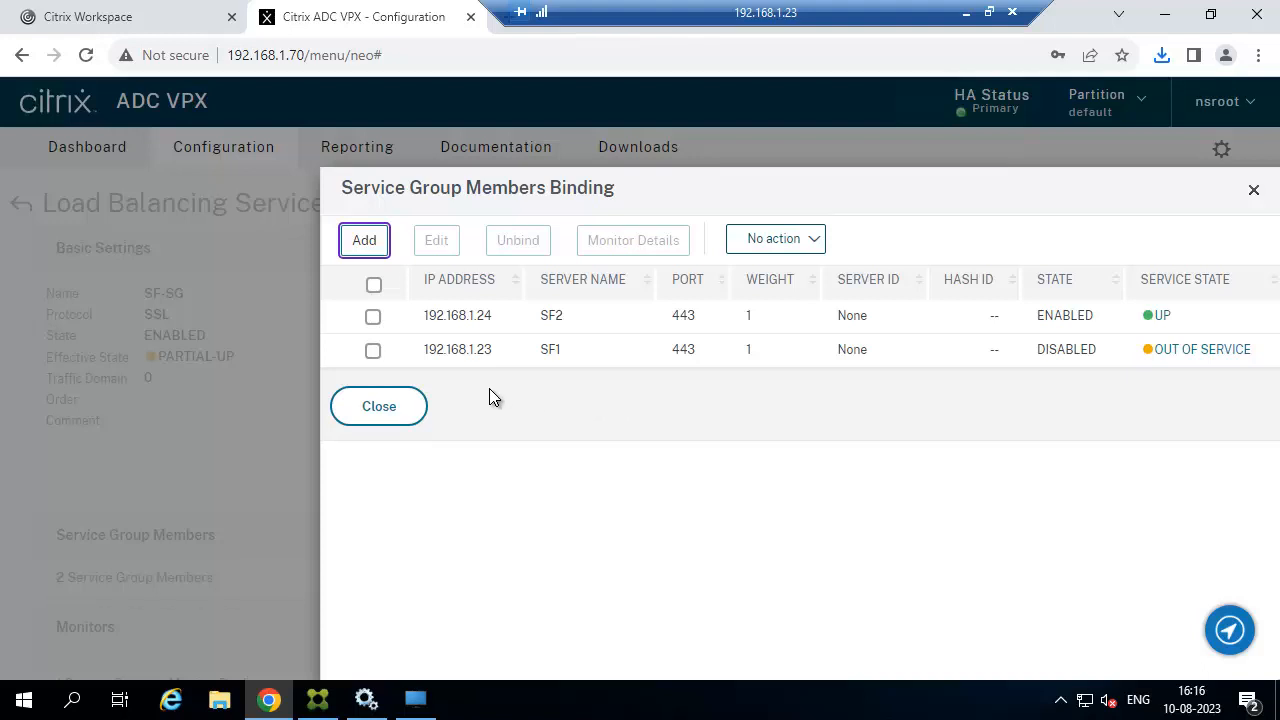
# Enable the service group member SF1 (192.168.1.23)
pyautogui.click(372, 351)
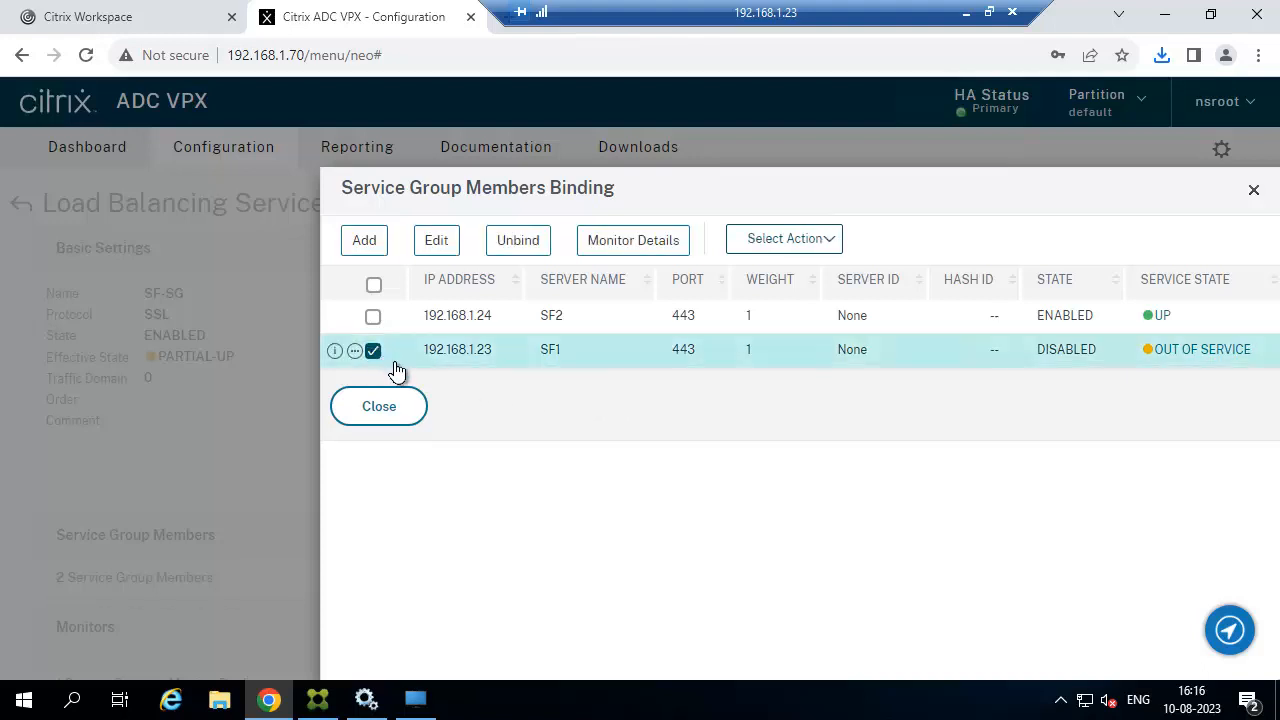
pyautogui.click(777, 243)
pyautogui.click(771, 286)
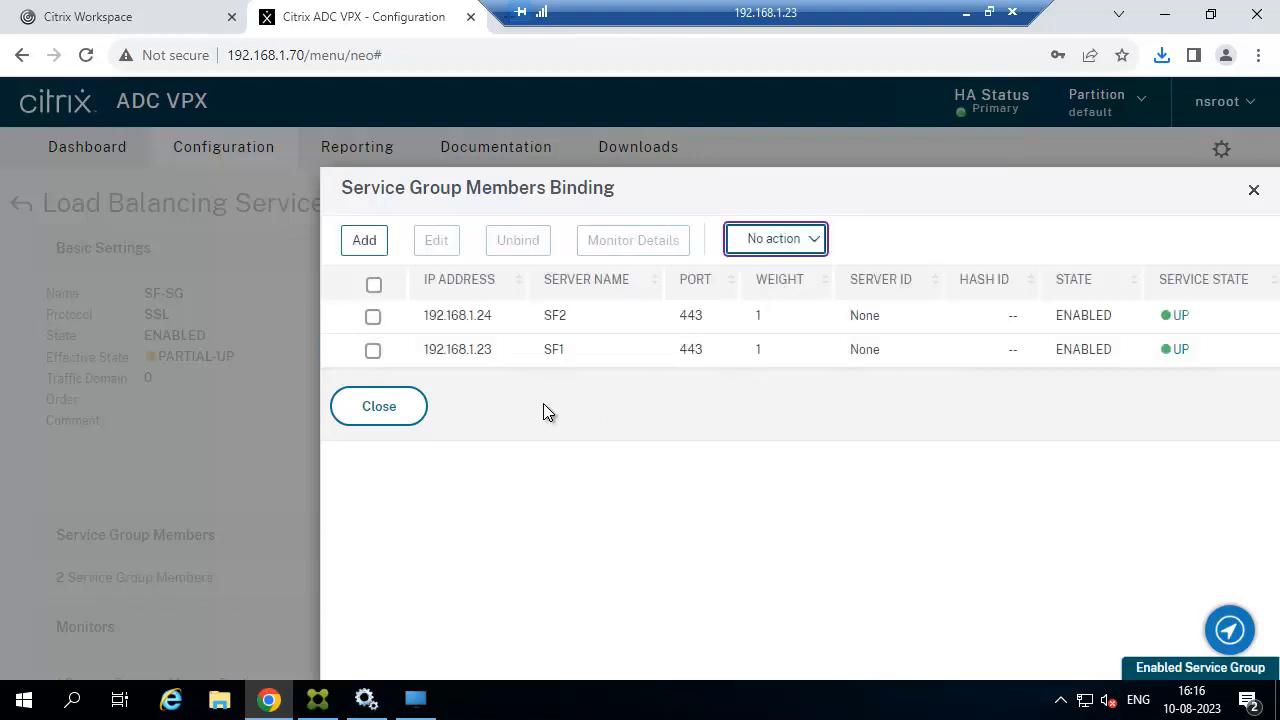
# Disable the service group member SF2 (192.168.1.24) without a graceful shutdown and close the members binding list
pyautogui.click(373, 316)
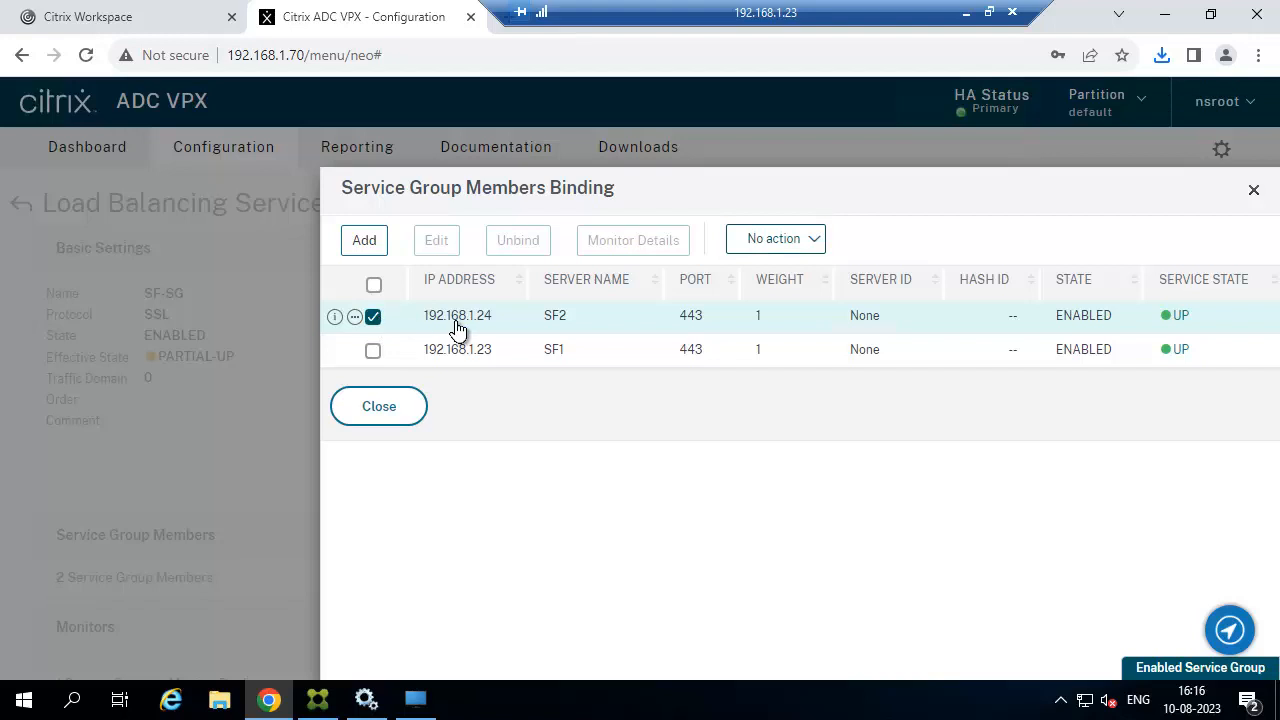
pyautogui.click(821, 243)
pyautogui.click(779, 277)
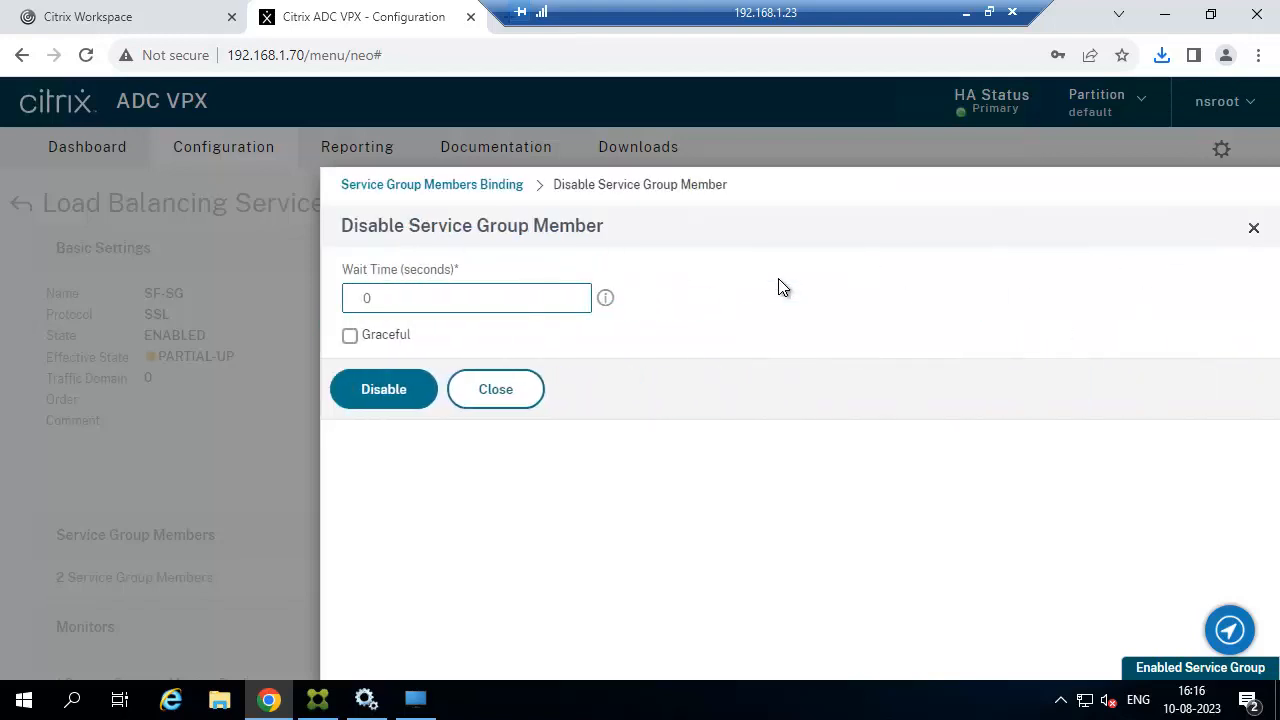
pyautogui.click(384, 392)
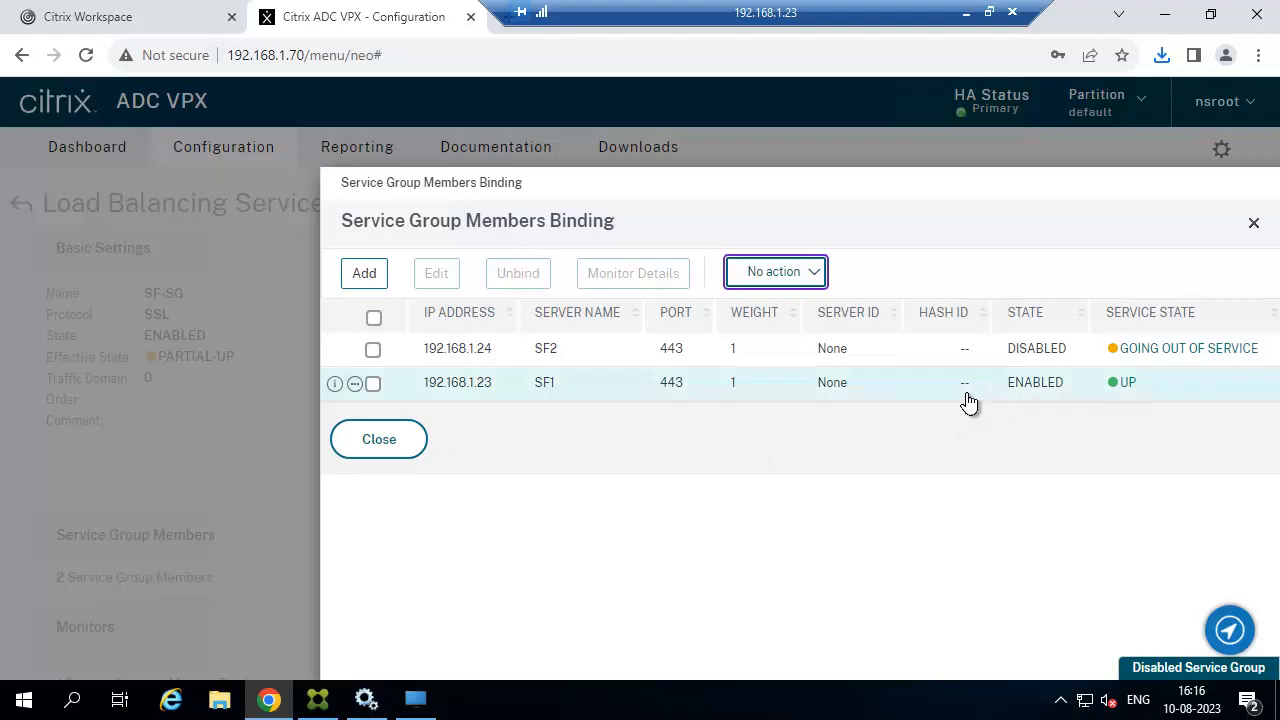
pyautogui.click(390, 441)
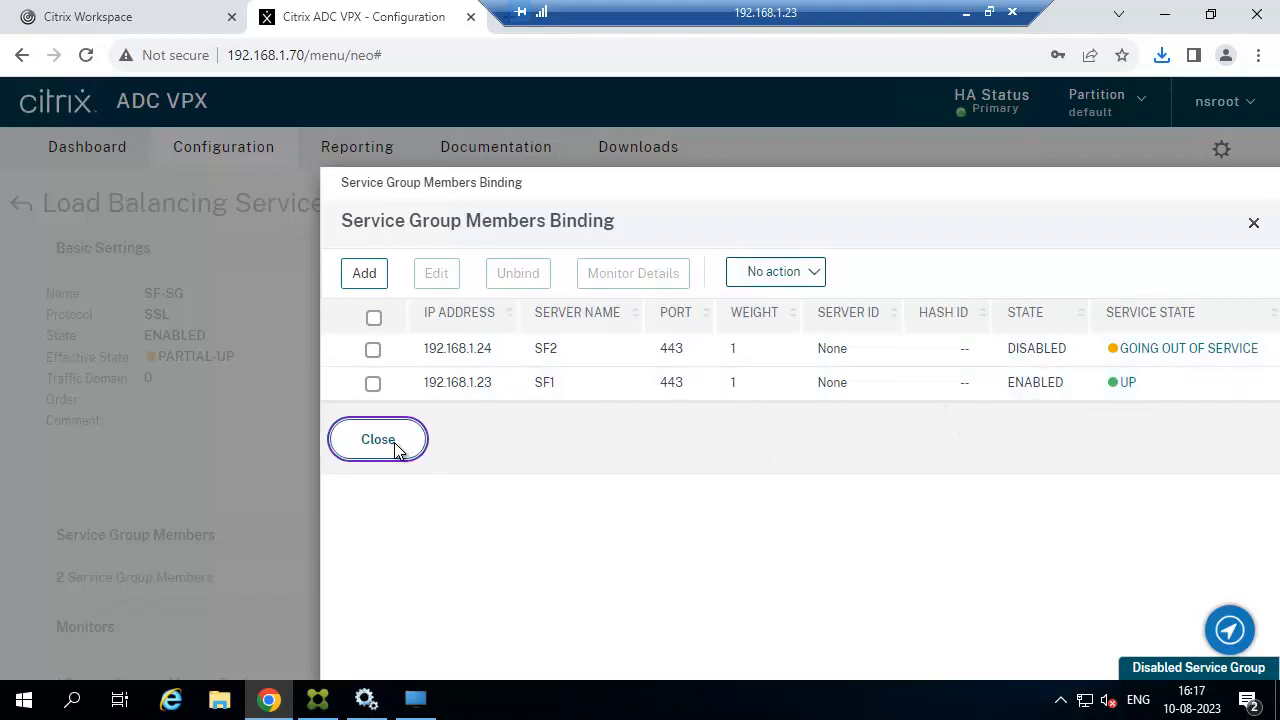
# Finish editing the SF-SG service group and save the running configuration
pyautogui.scroll(-1, 557, 451)
pyautogui.scroll(-4, 557, 451)
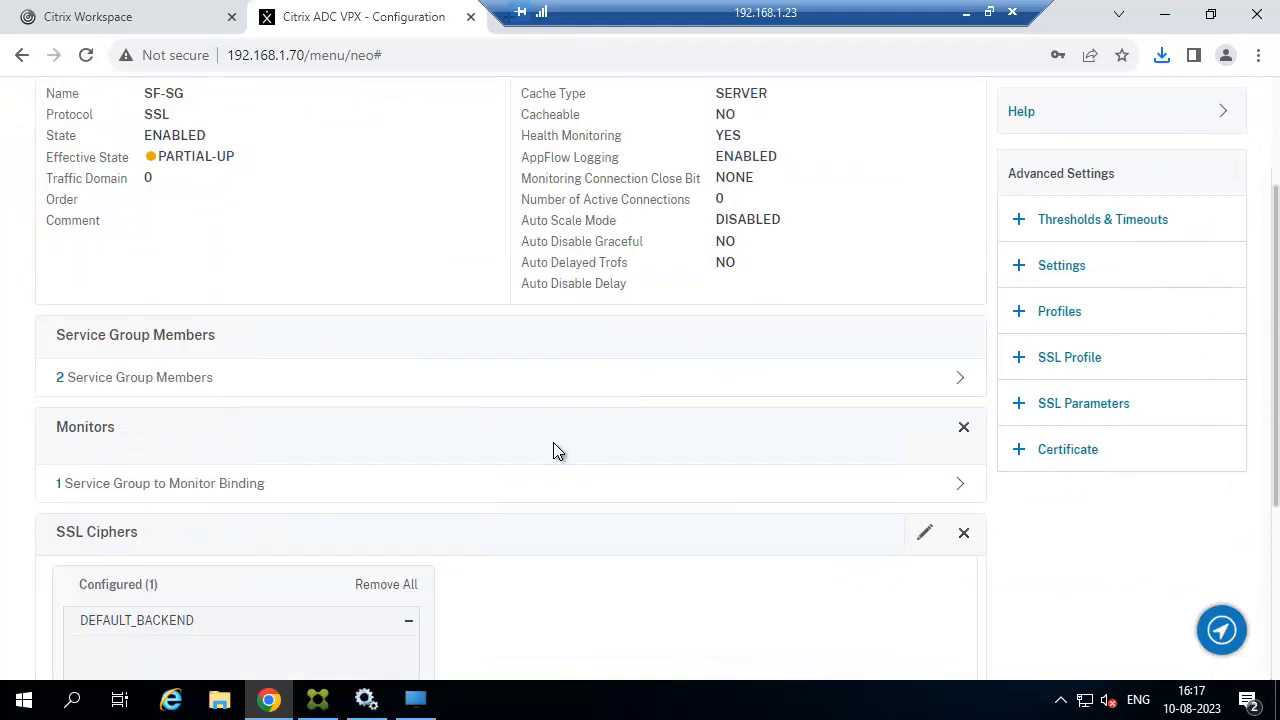
pyautogui.click(71, 628)
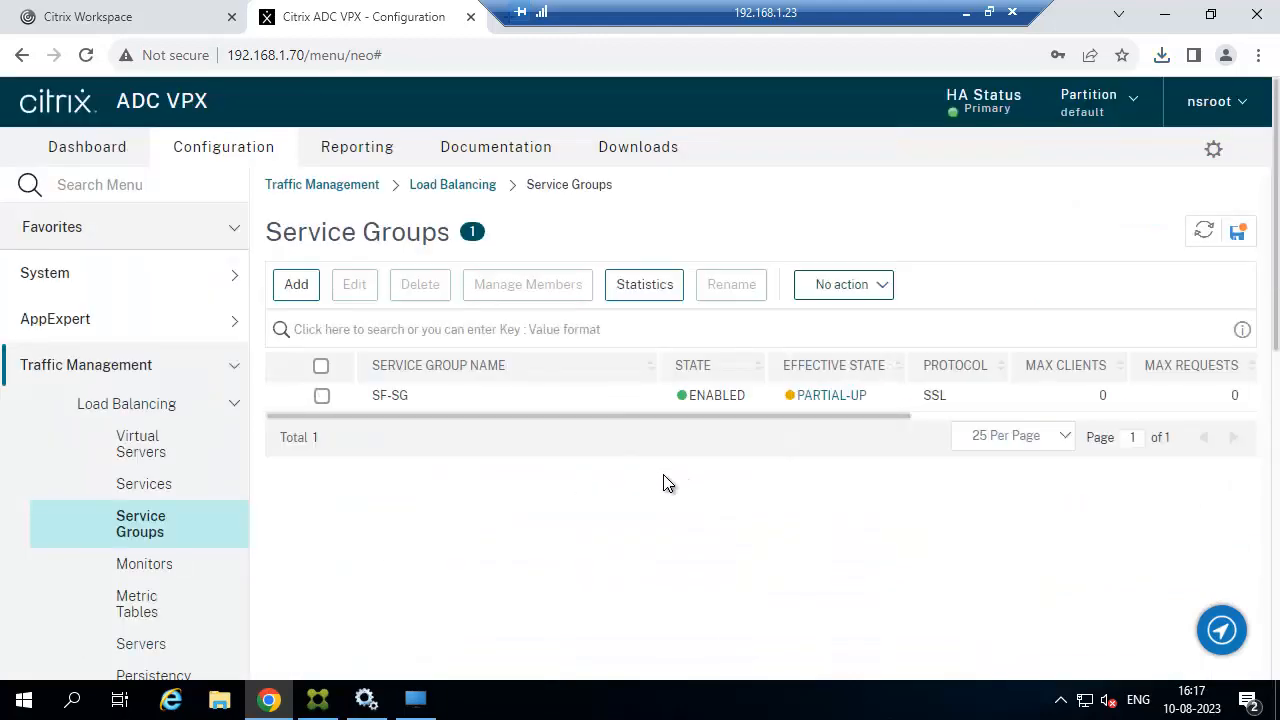
pyautogui.click(1237, 231)
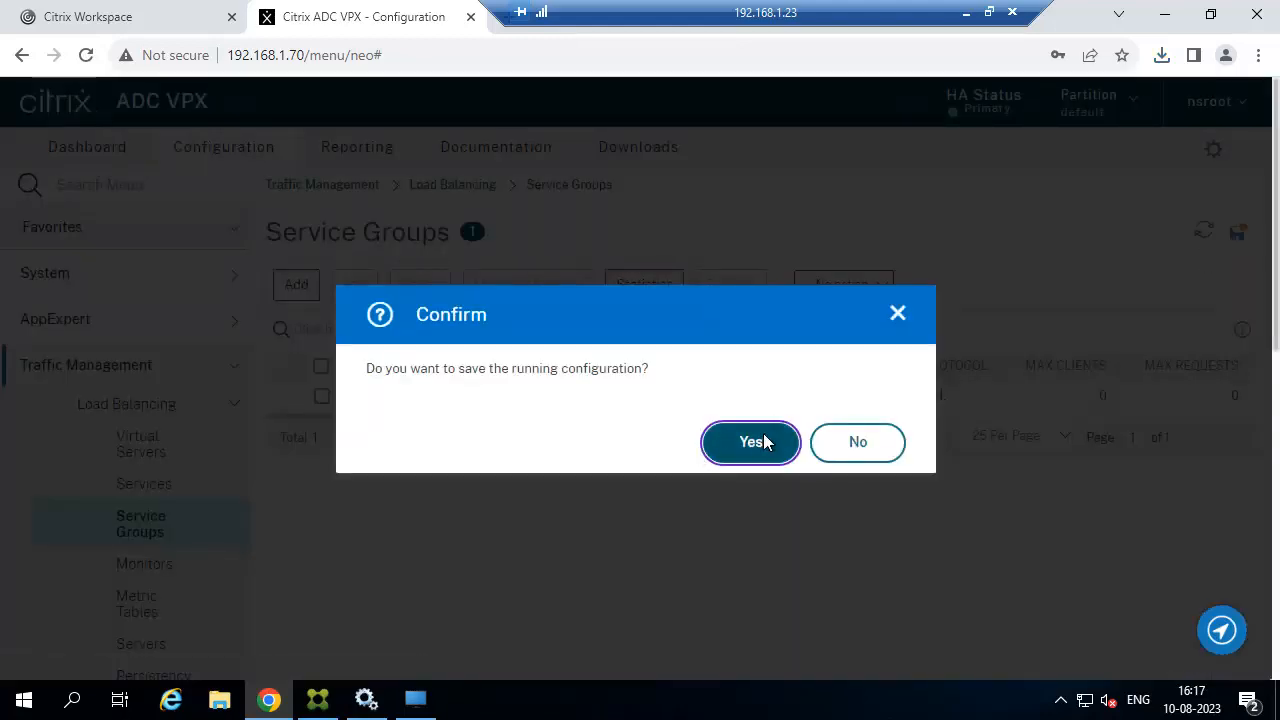
pyautogui.click(740, 444)
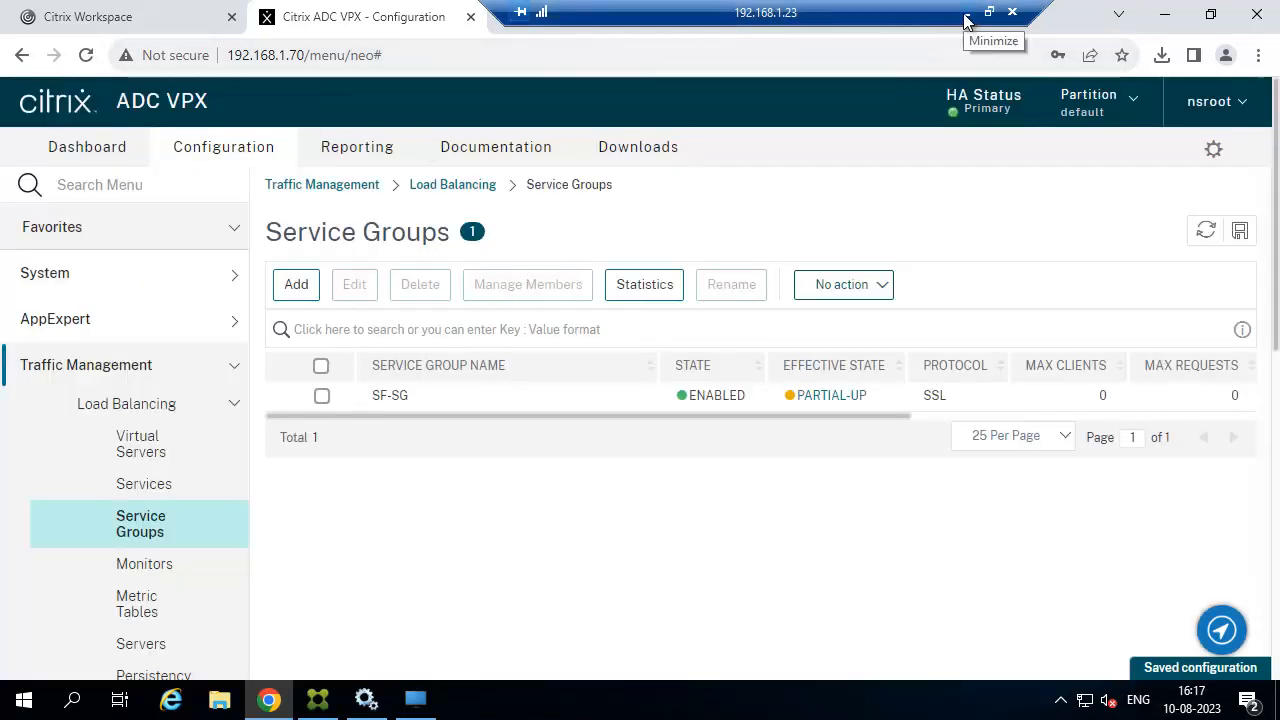
# Switch to the 192.168.1.24 remote desktop session and close Server Manager
pyautogui.click(966, 16)
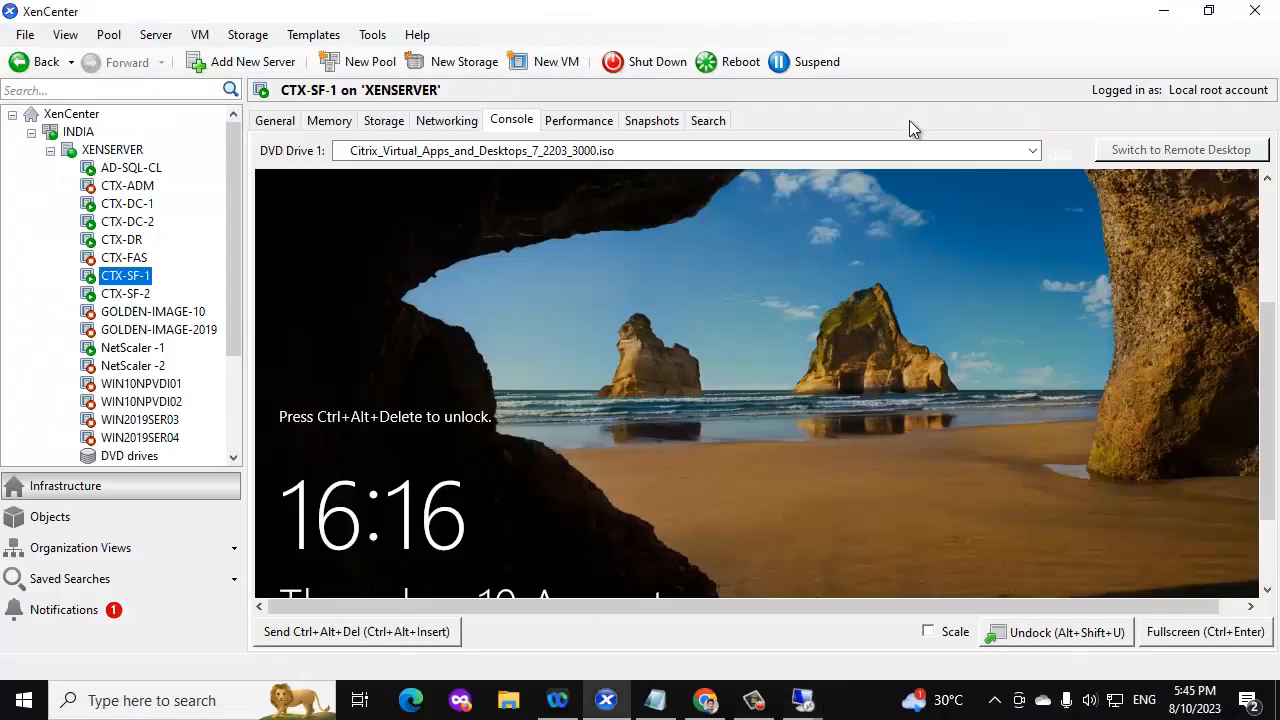
pyautogui.click(806, 700)
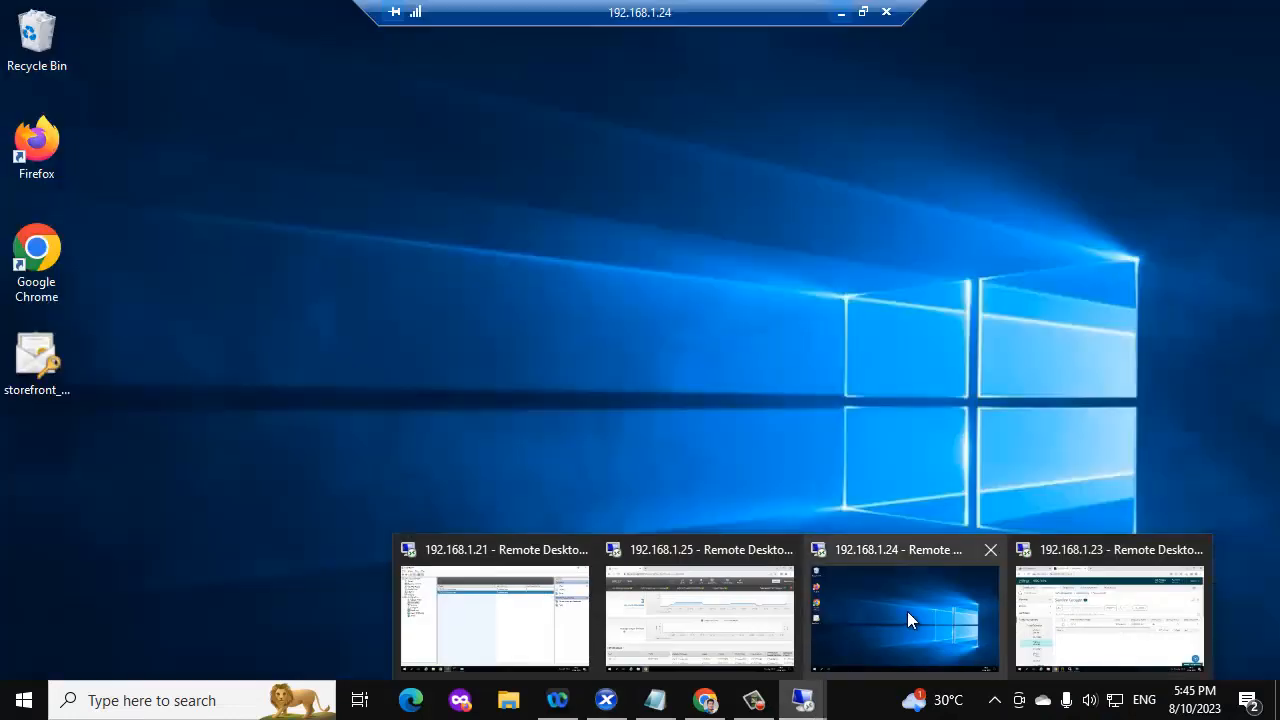
pyautogui.click(907, 611)
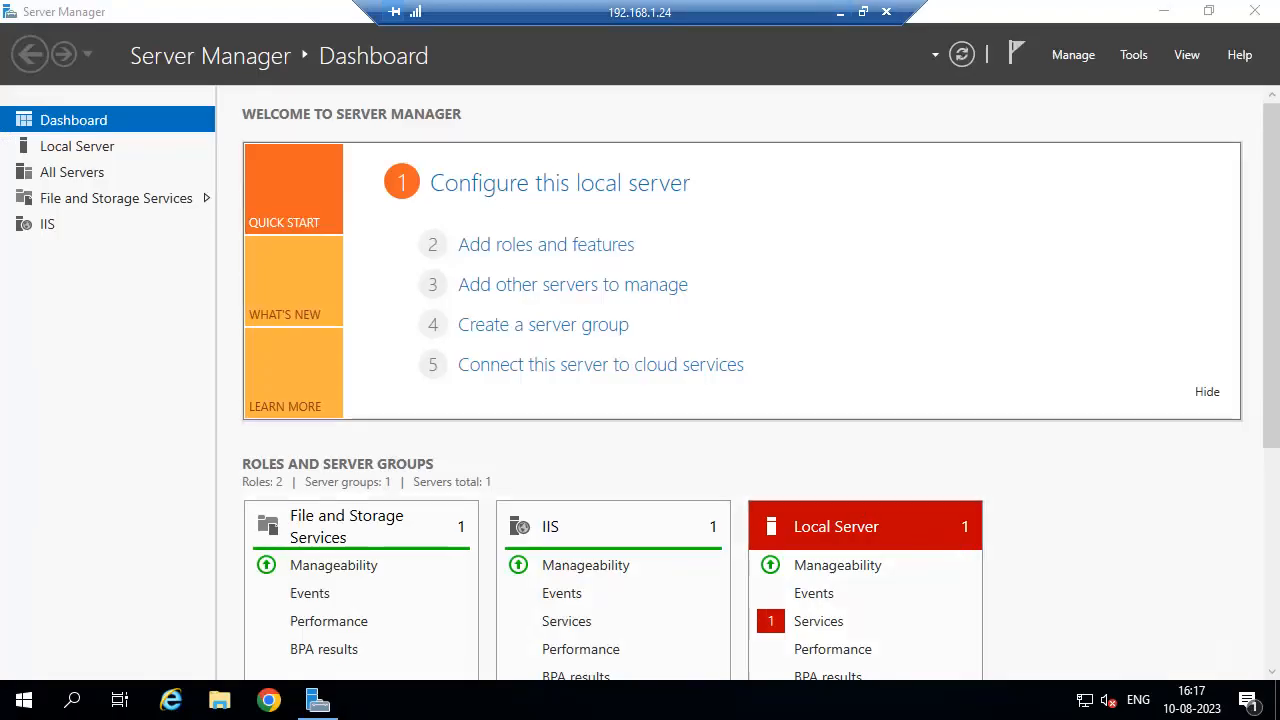
pyautogui.click(1258, 9)
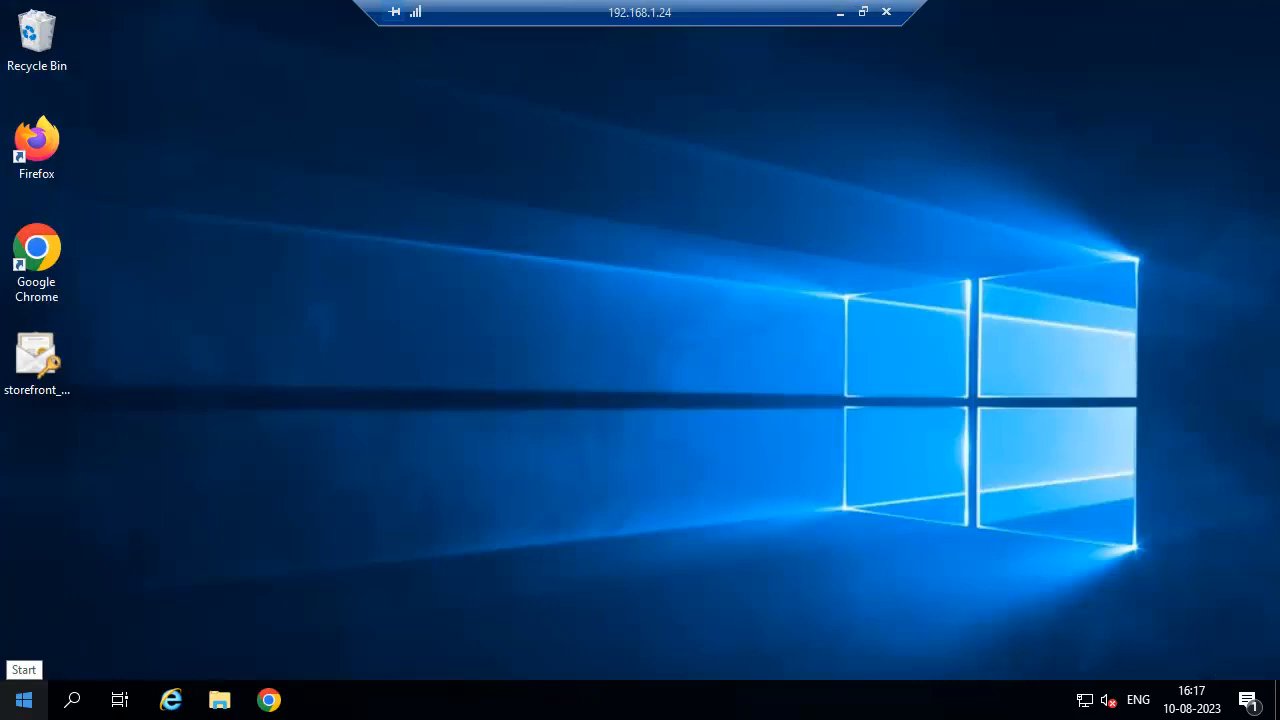
# Open a command prompt with cmd and run appwiz.cpl to display the installed programs
pyautogui.rightClick(24, 700)
pyautogui.click(51, 630)
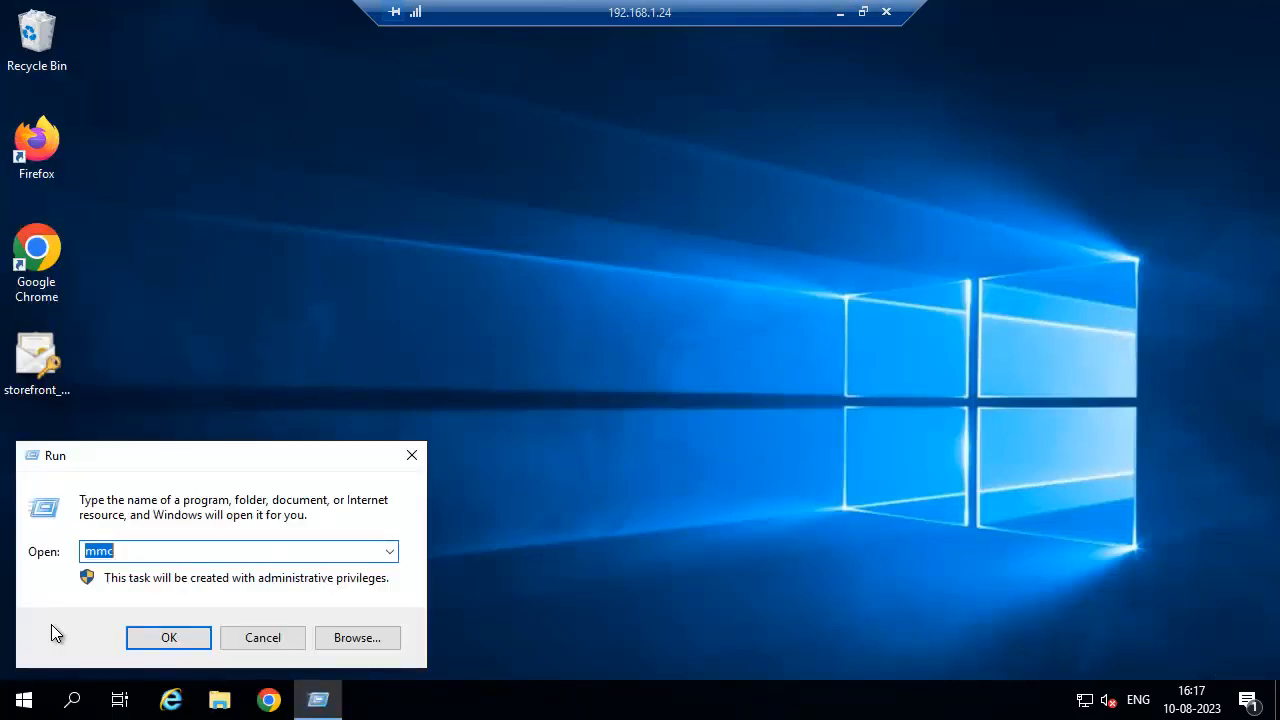
pyautogui.press('BackSpace')
pyautogui.write('cmd')
pyautogui.press('Return')
pyautogui.write('a')
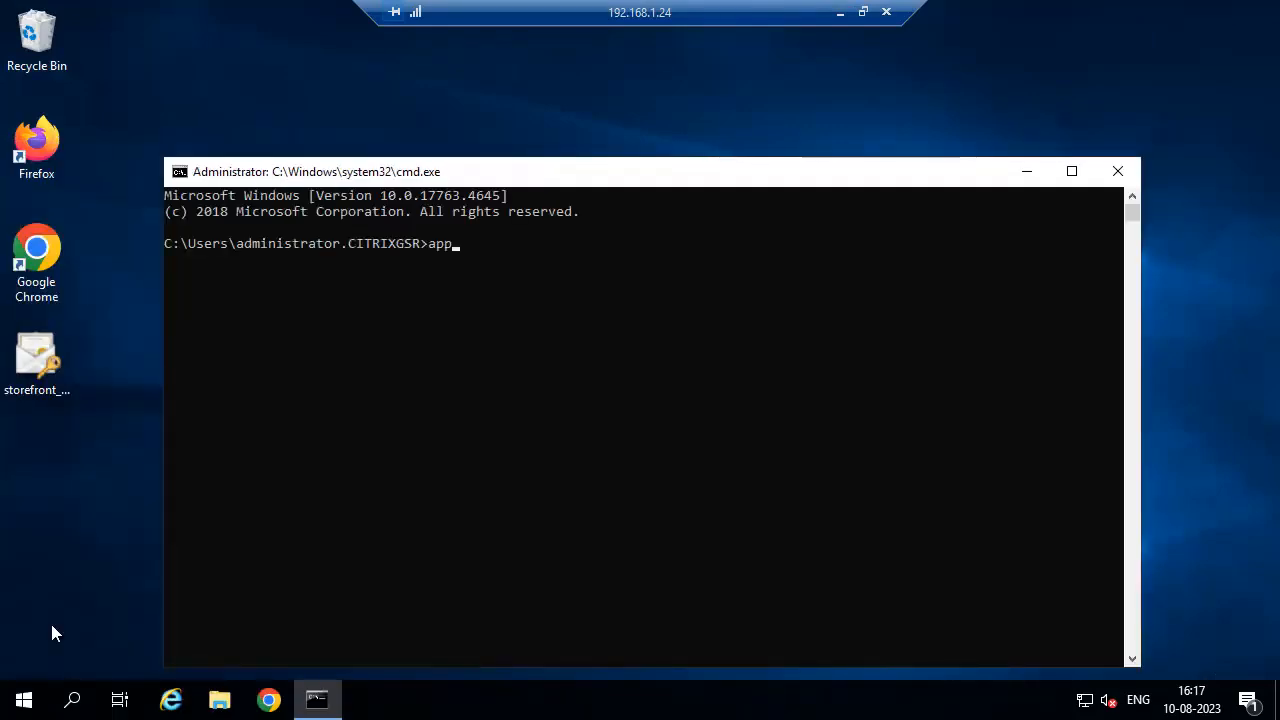
pyautogui.write('ppwiz.cpl')
pyautogui.press('Return')
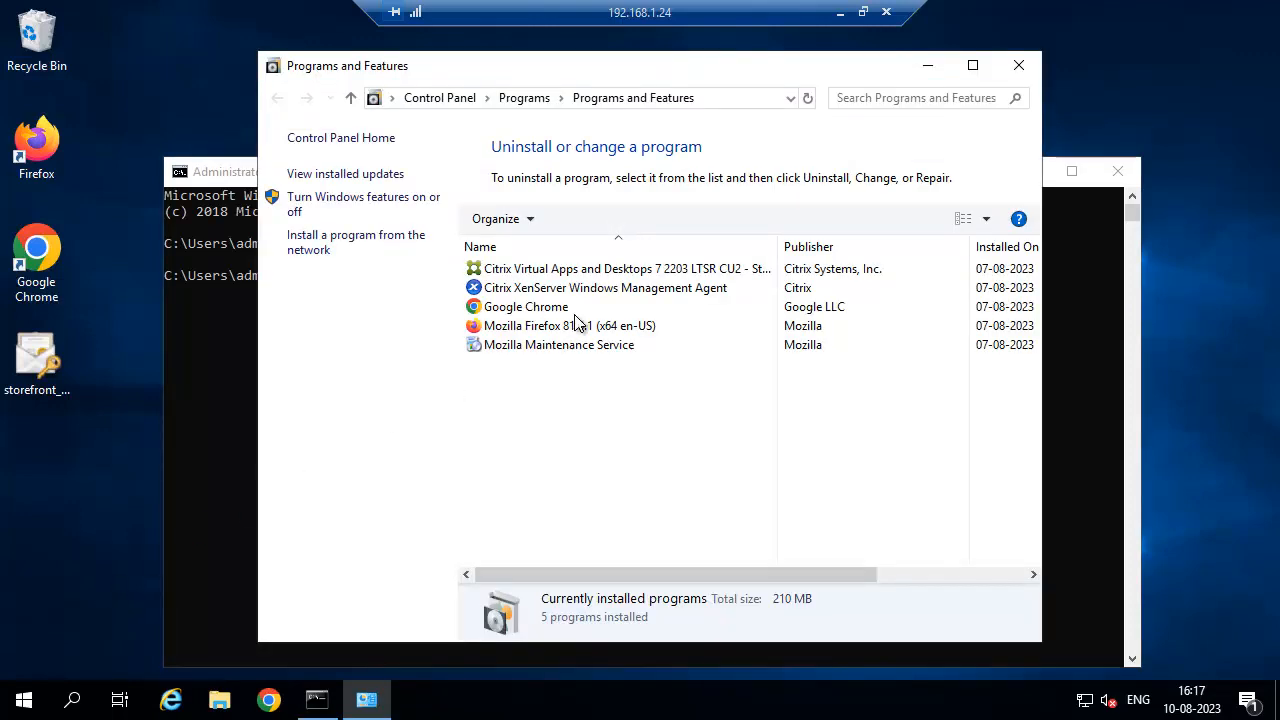
# Uninstall Citrix Virtual Apps and Desktops 7 2203 LTSR CU2 - StoreFront
pyautogui.click(610, 269)
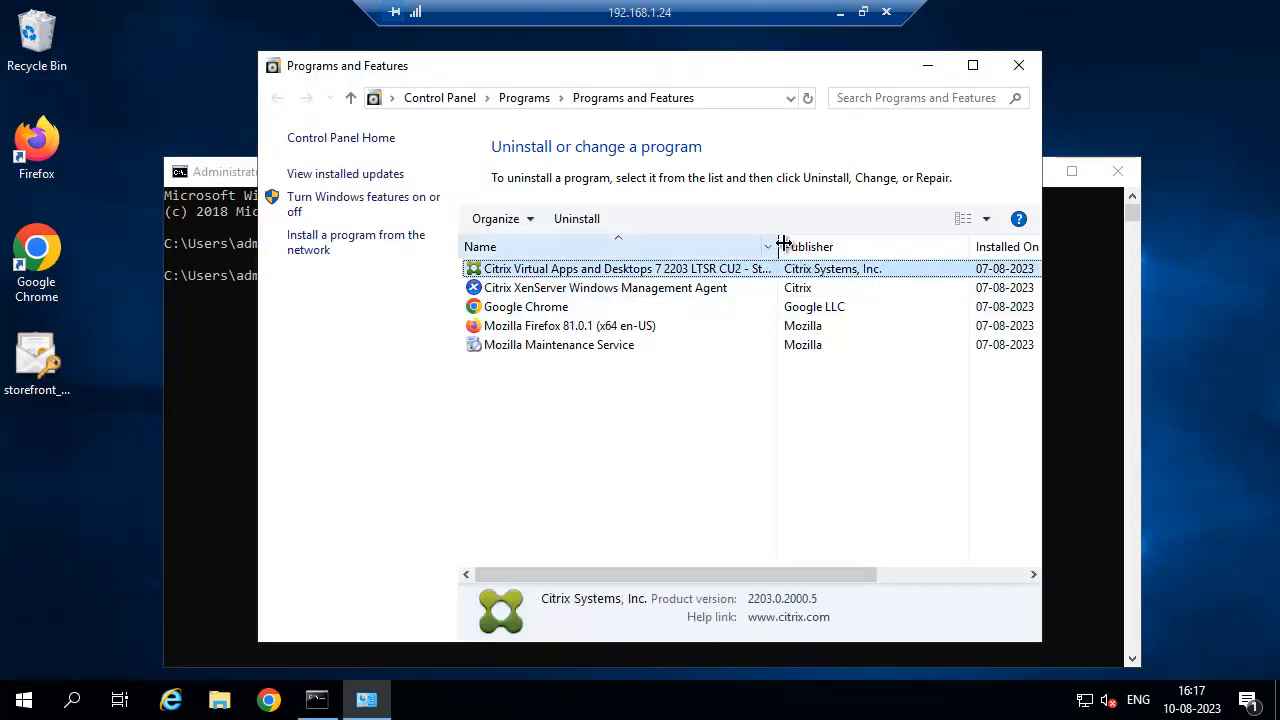
pyautogui.moveTo(783, 246); pyautogui.dragTo(908, 246)
pyautogui.click(580, 220)
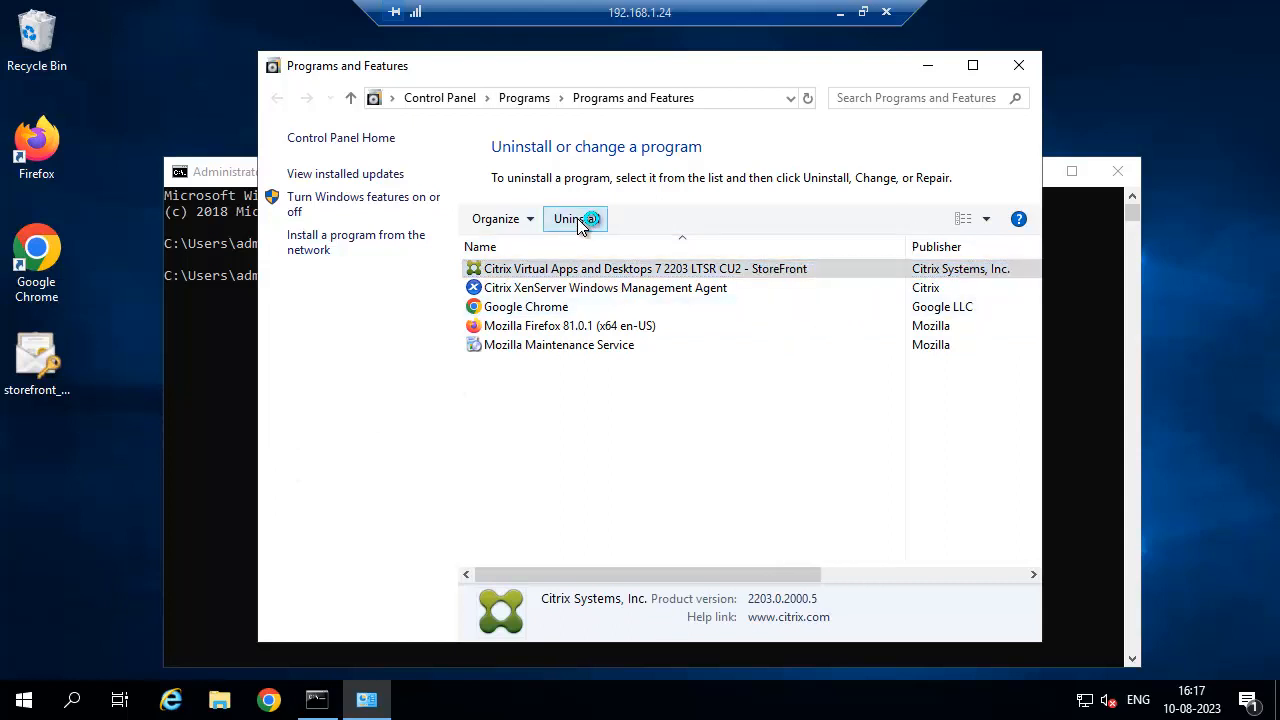
pyautogui.click(365, 234)
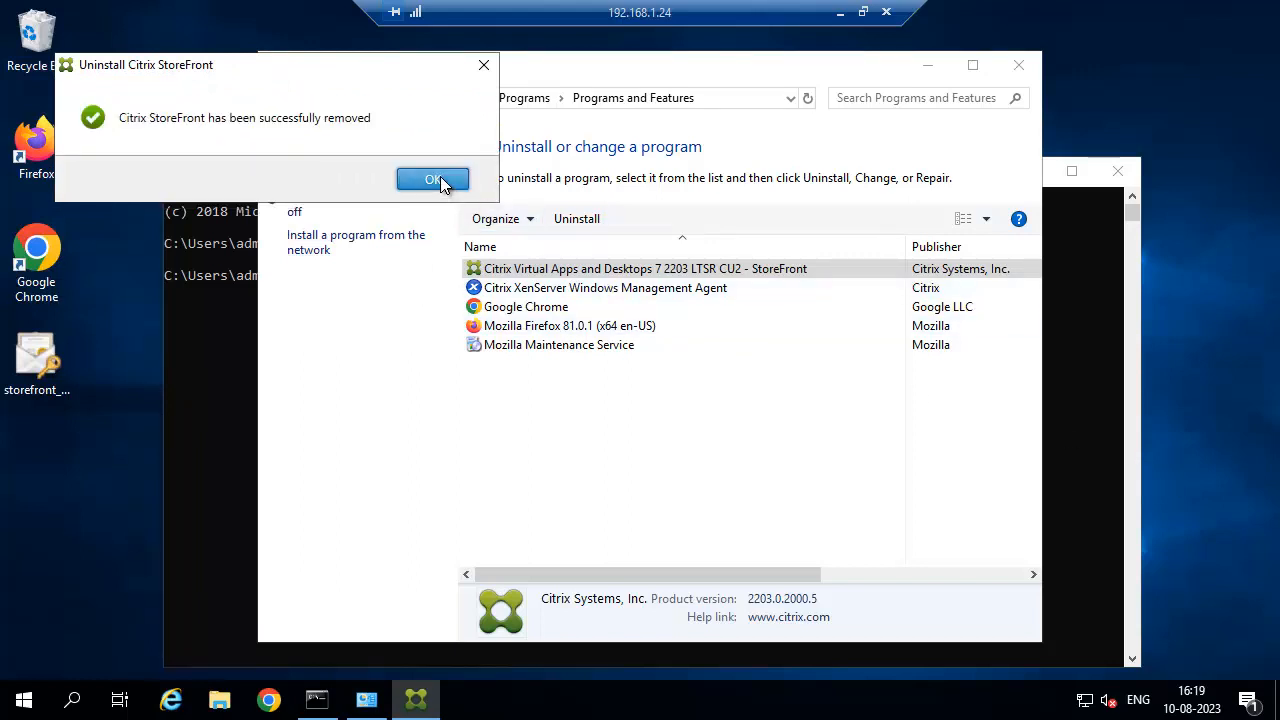
pyautogui.click(432, 179)
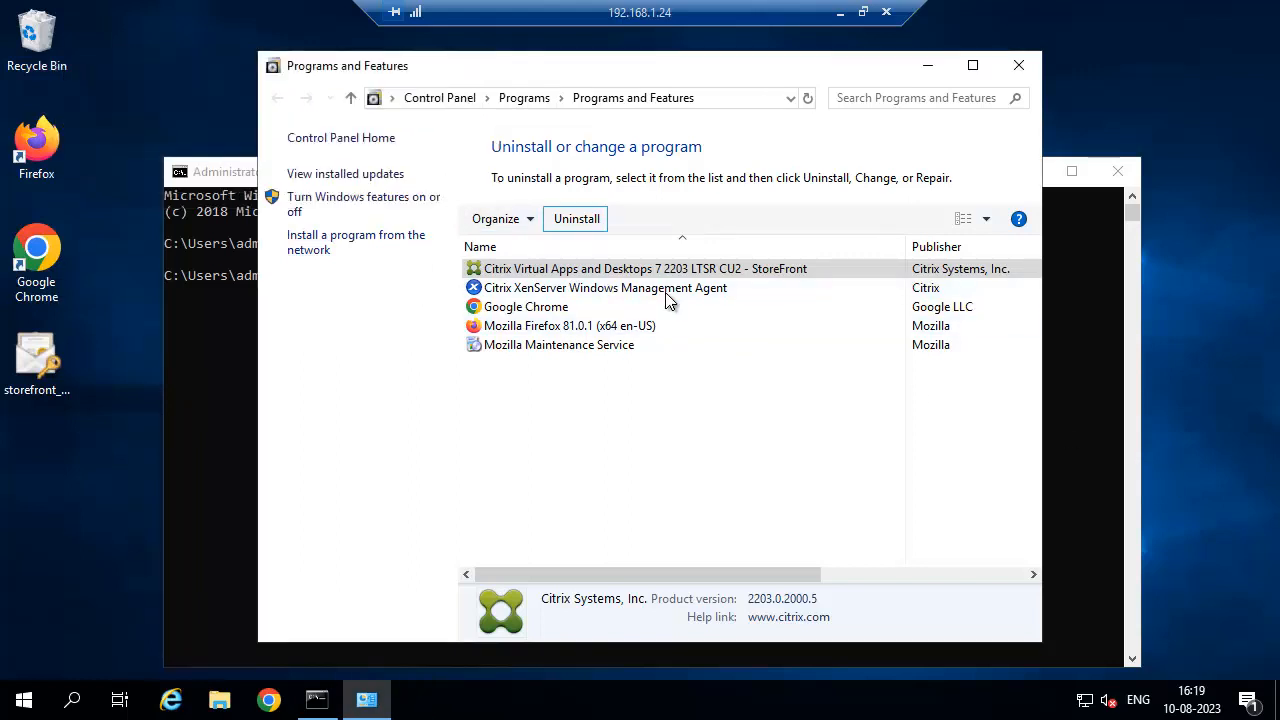
# Close Programs and Features and the command prompt, restart the server, and select CTX-SF-2 in XenCenter
pyautogui.click(1018, 65)
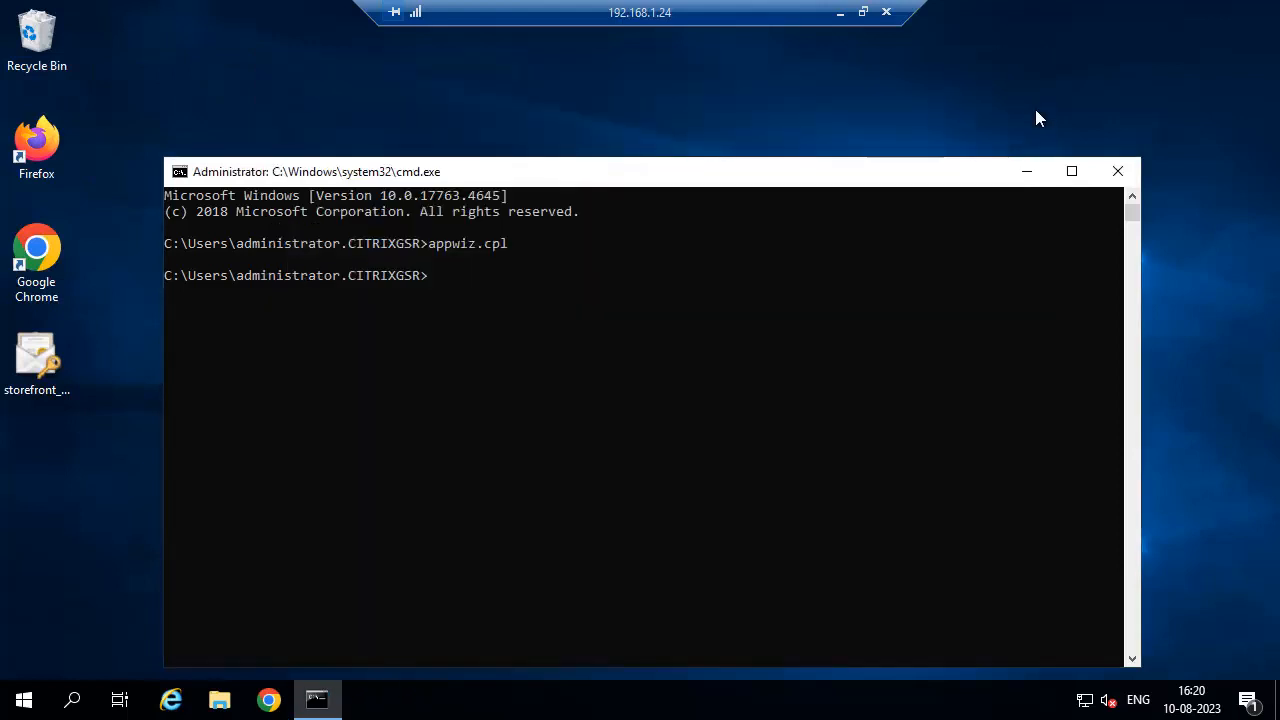
pyautogui.click(1117, 171)
pyautogui.rightClick(24, 700)
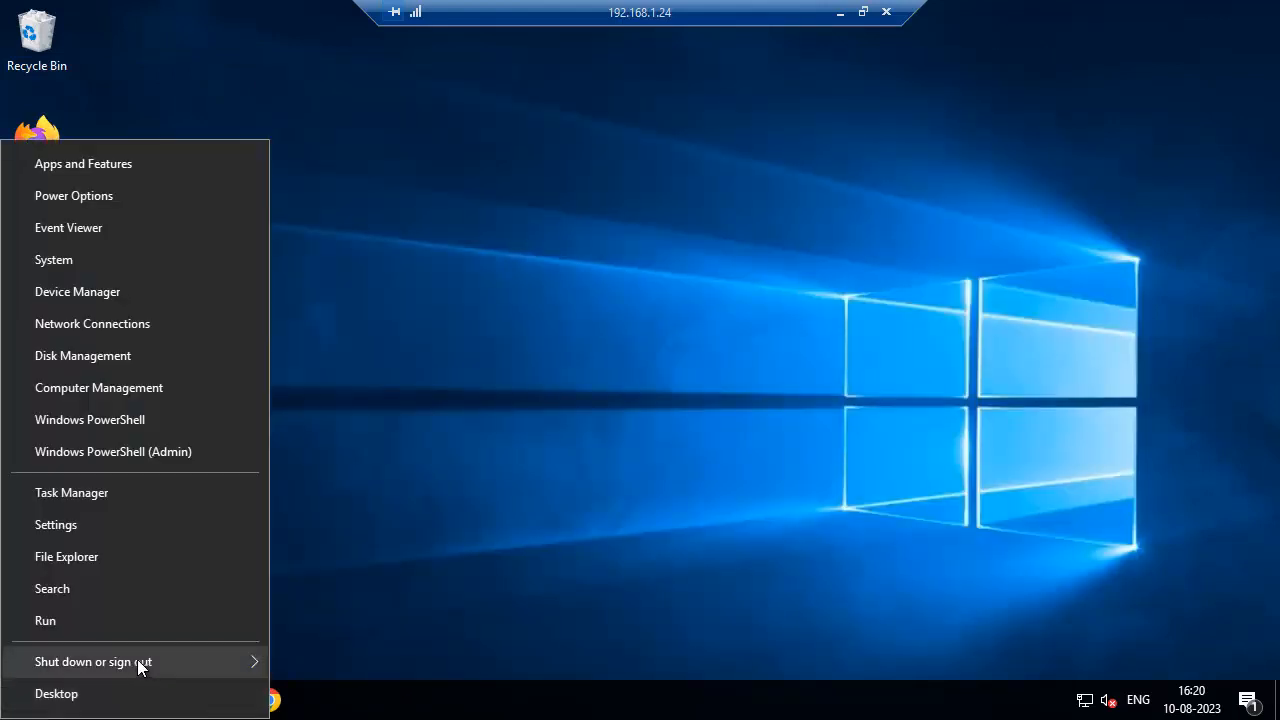
pyautogui.moveTo(143, 662)
pyautogui.click(305, 655)
pyautogui.click(320, 675)
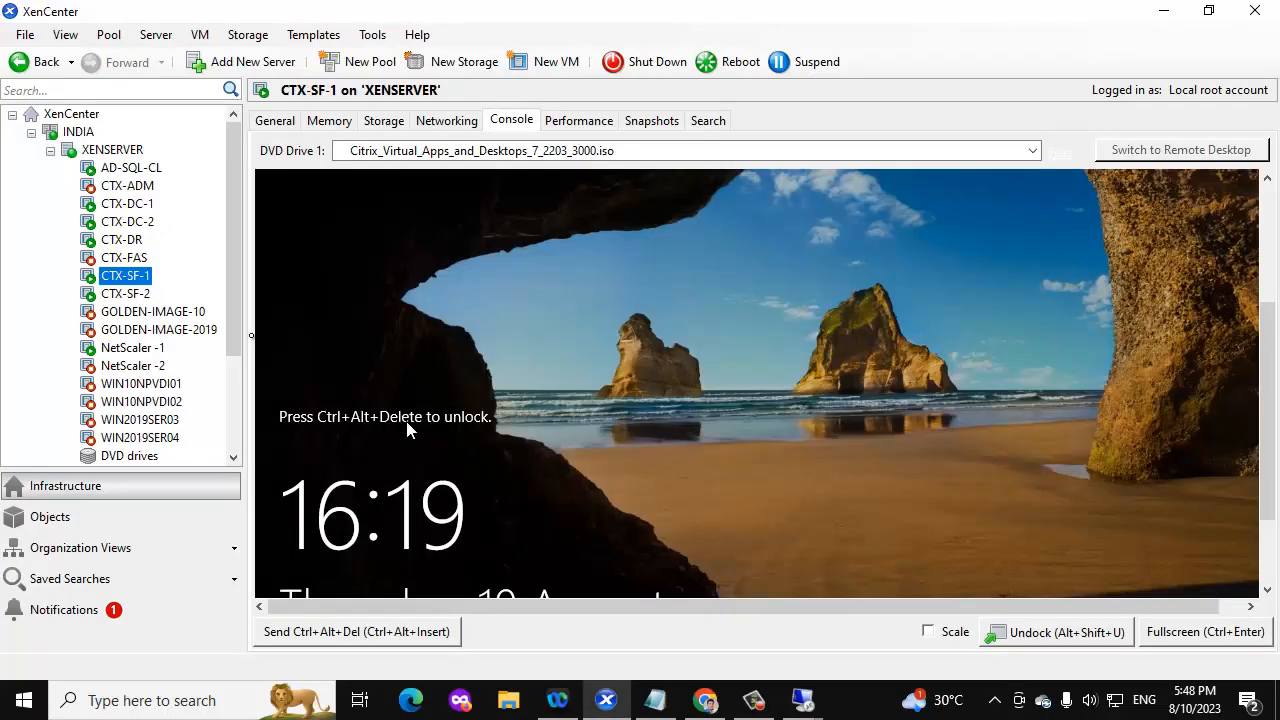
pyautogui.click(128, 294)
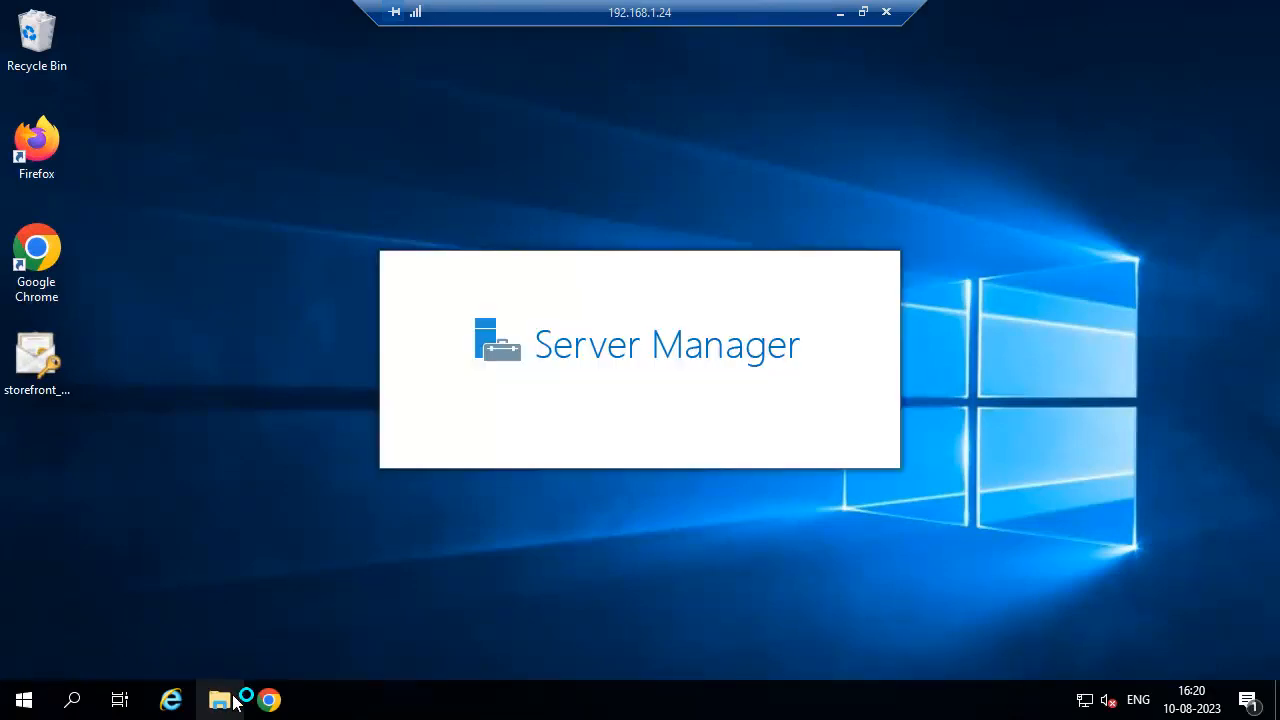
# Launch AutoSelect from the CVAD 2203_3000 CD drive (D:) and start the Virtual Apps and Desktops setup
pyautogui.click(231, 697)
pyautogui.click(350, 327)
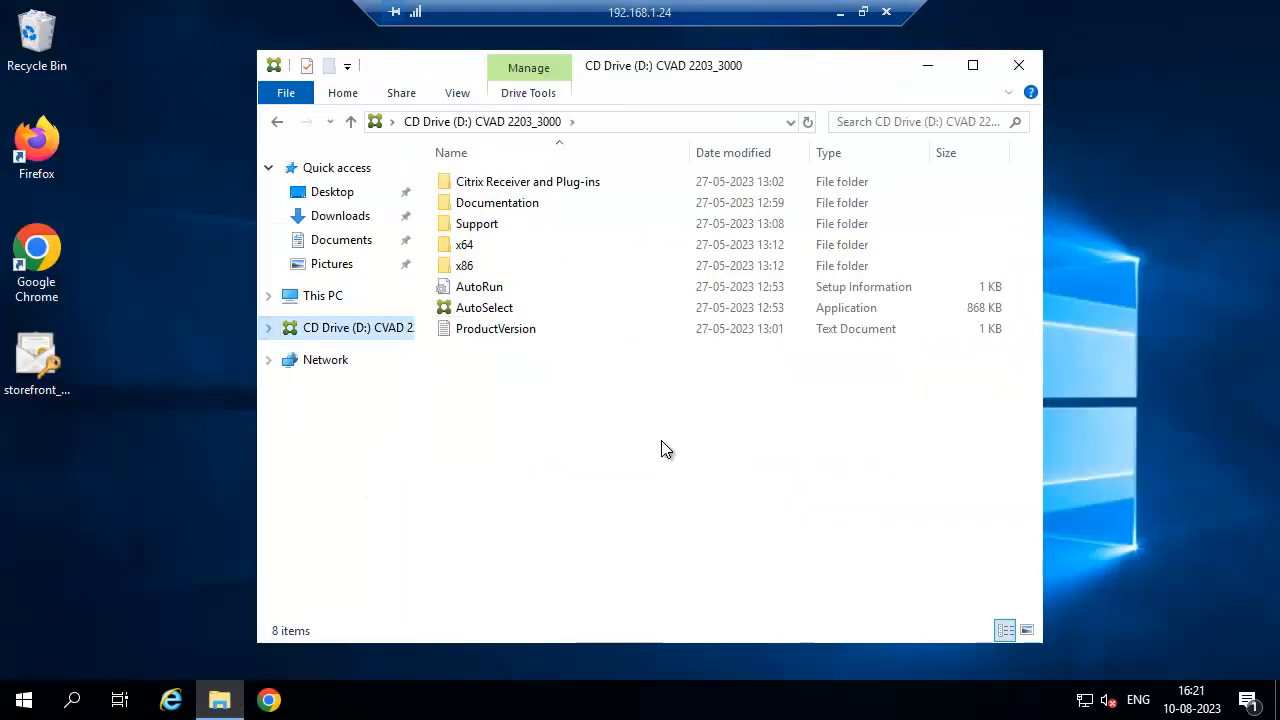
pyautogui.doubleClick(511, 310)
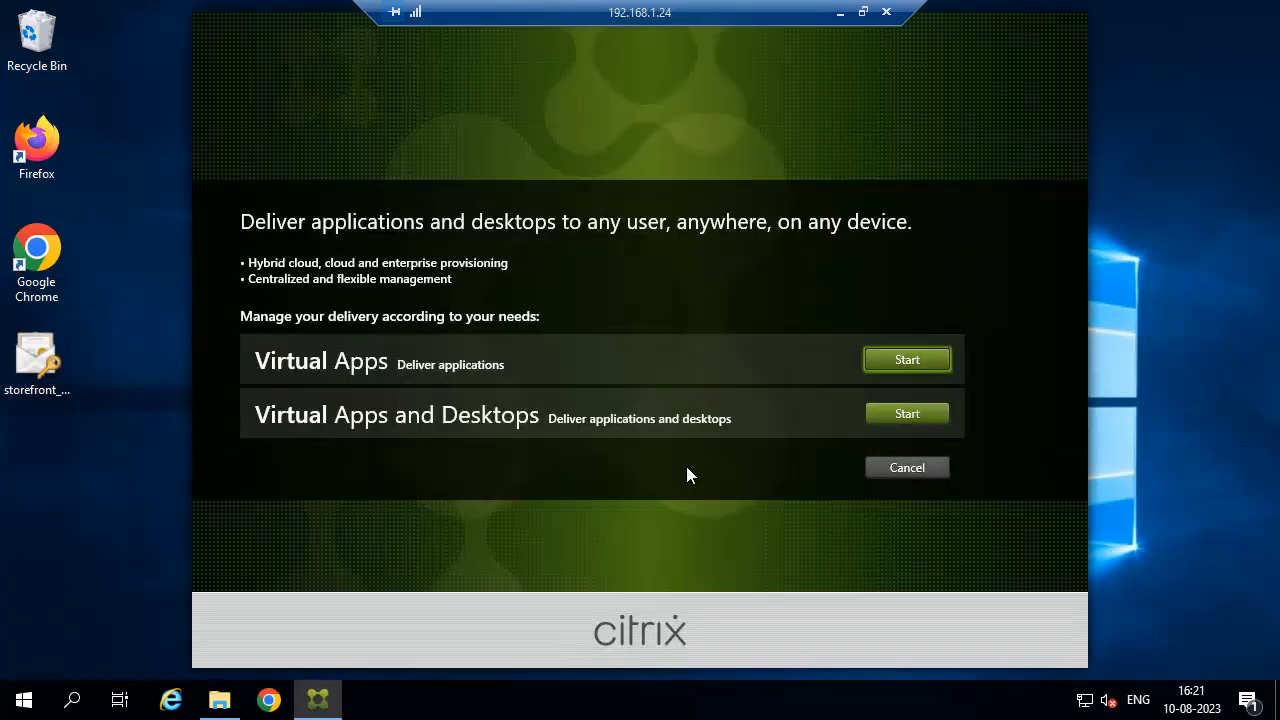
pyautogui.click(906, 417)
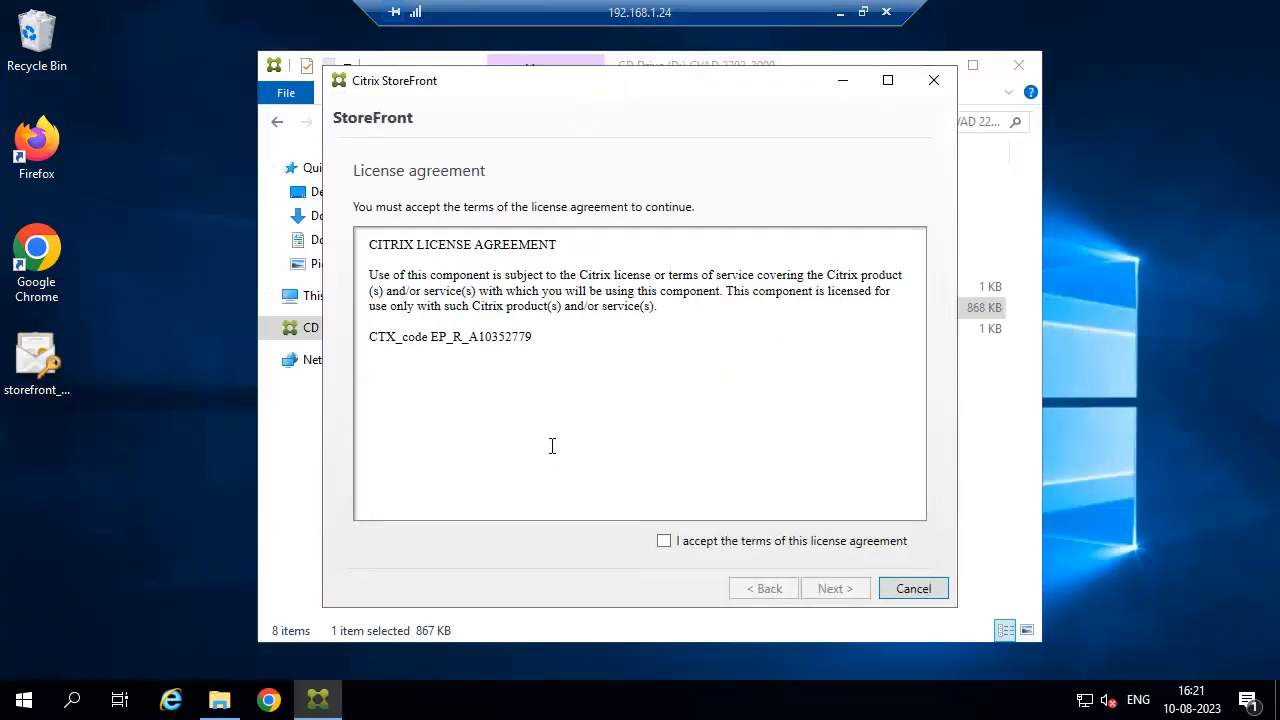
# Accept the license agreement, install Citrix StoreFront 2203.0.3000.14, and finish setup with an immediate reboot
pyautogui.click(681, 543)
pyautogui.click(835, 589)
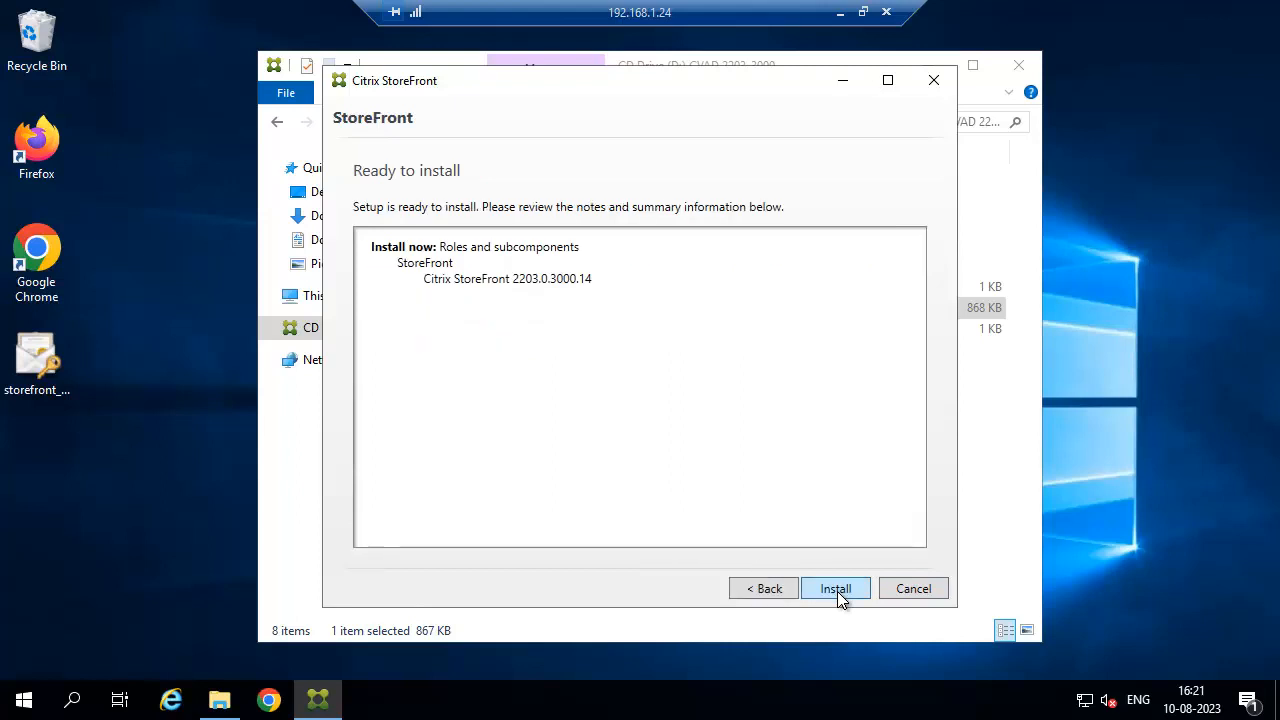
pyautogui.click(837, 591)
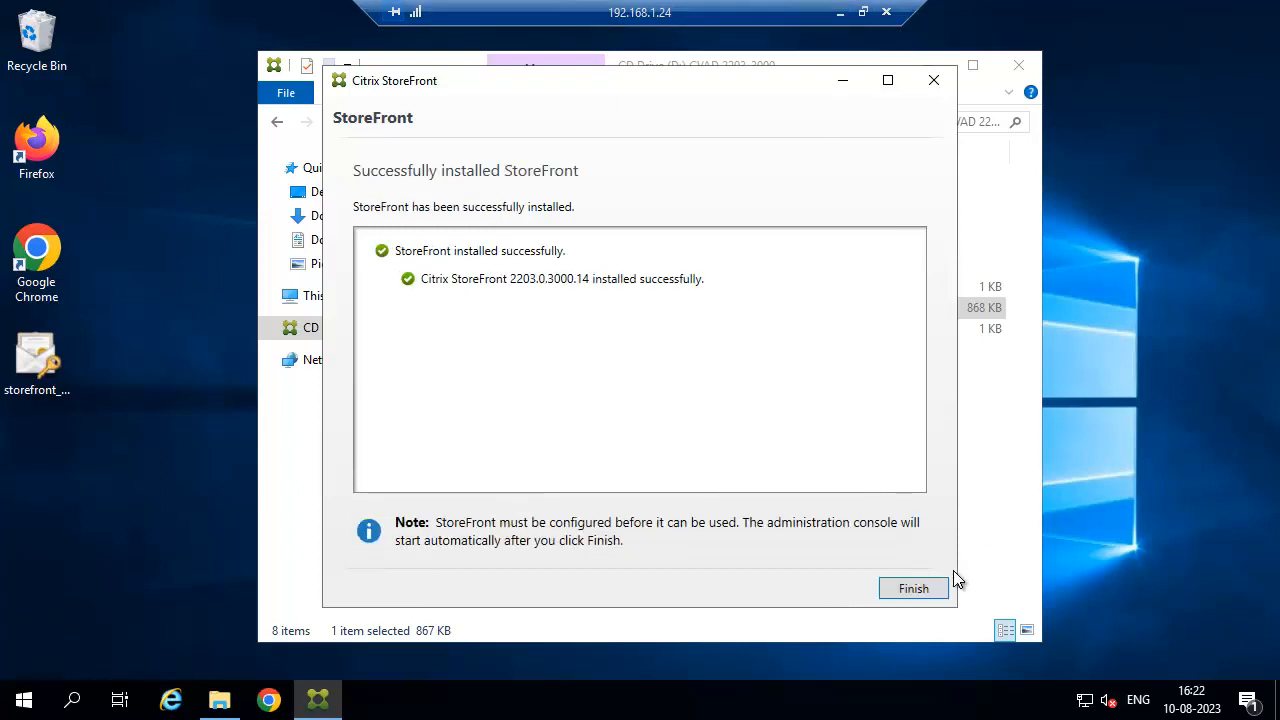
pyautogui.click(913, 589)
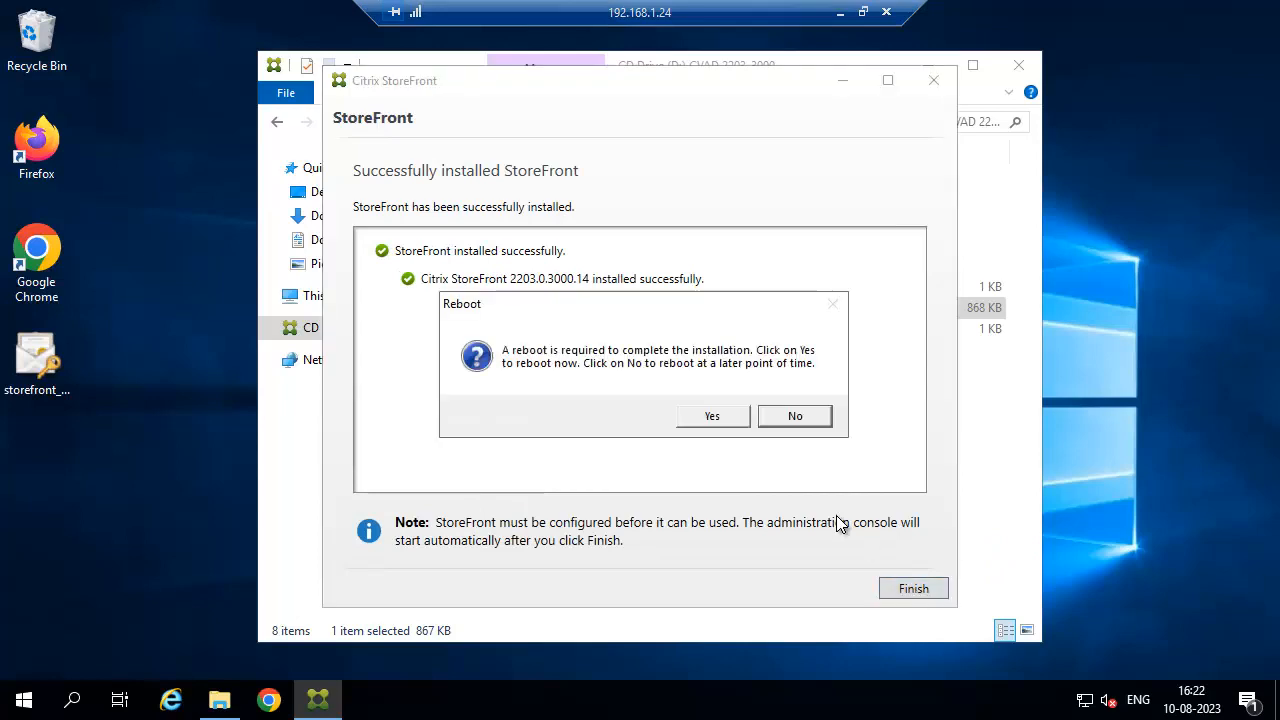
pyautogui.click(735, 418)
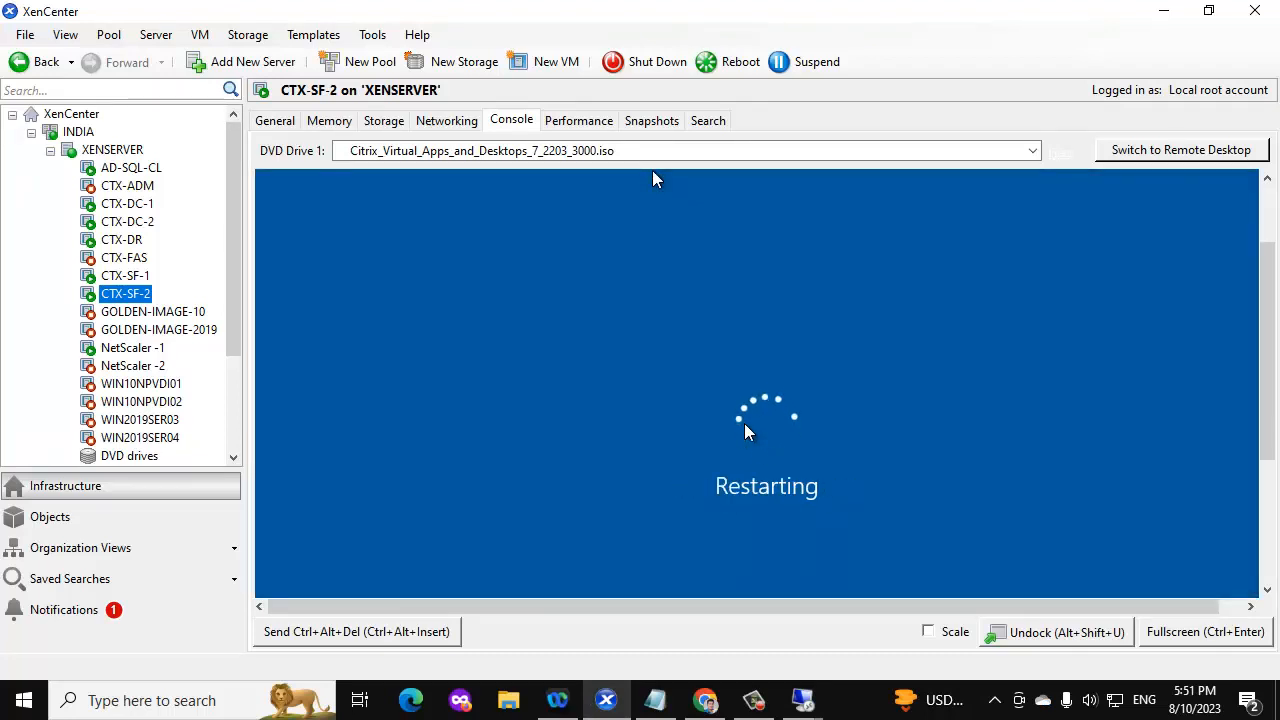
# Reconnect to 192.168.1.24 through Remote Desktop Connection and close Server Manager
pyautogui.rightClick(24, 700)
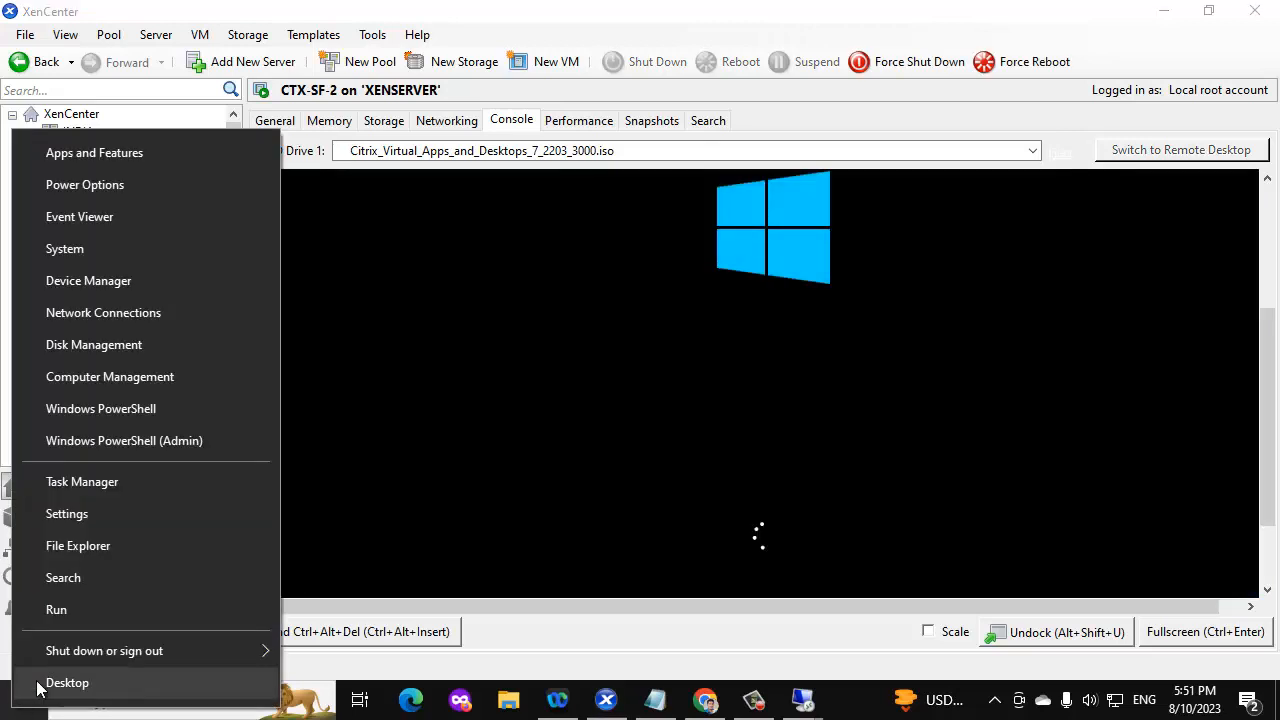
pyautogui.click(74, 610)
pyautogui.click(171, 641)
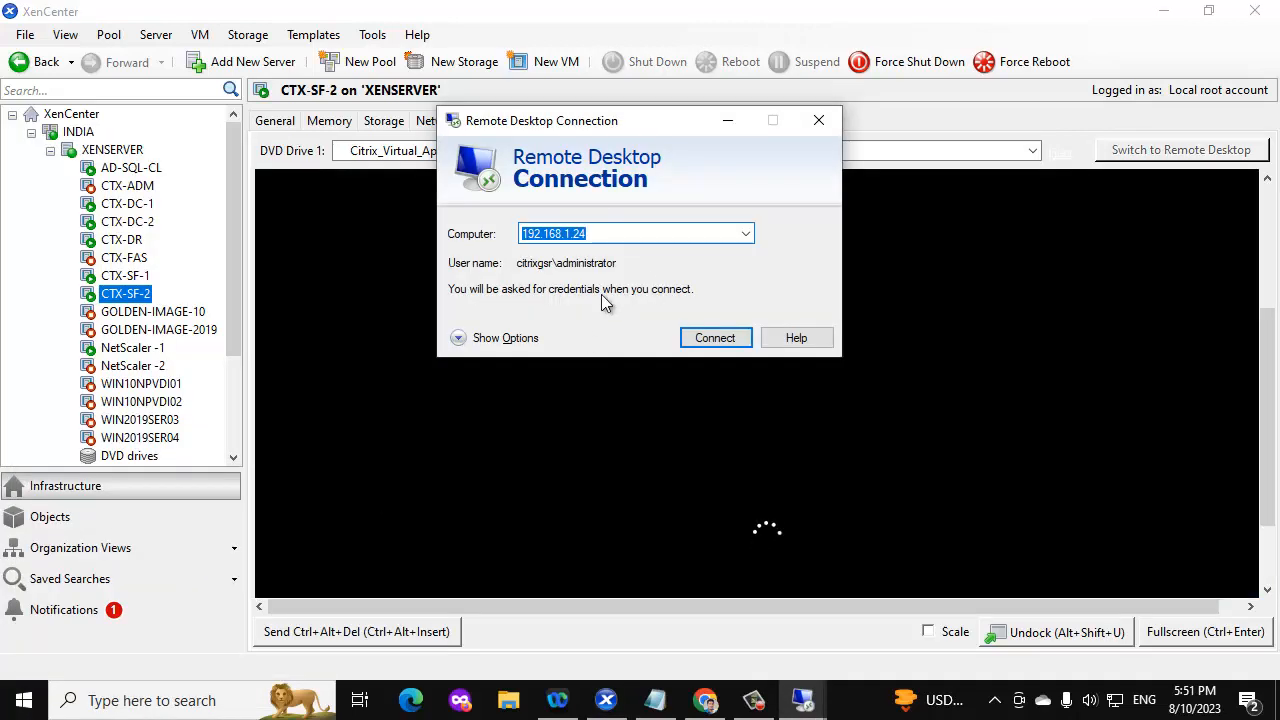
pyautogui.click(709, 340)
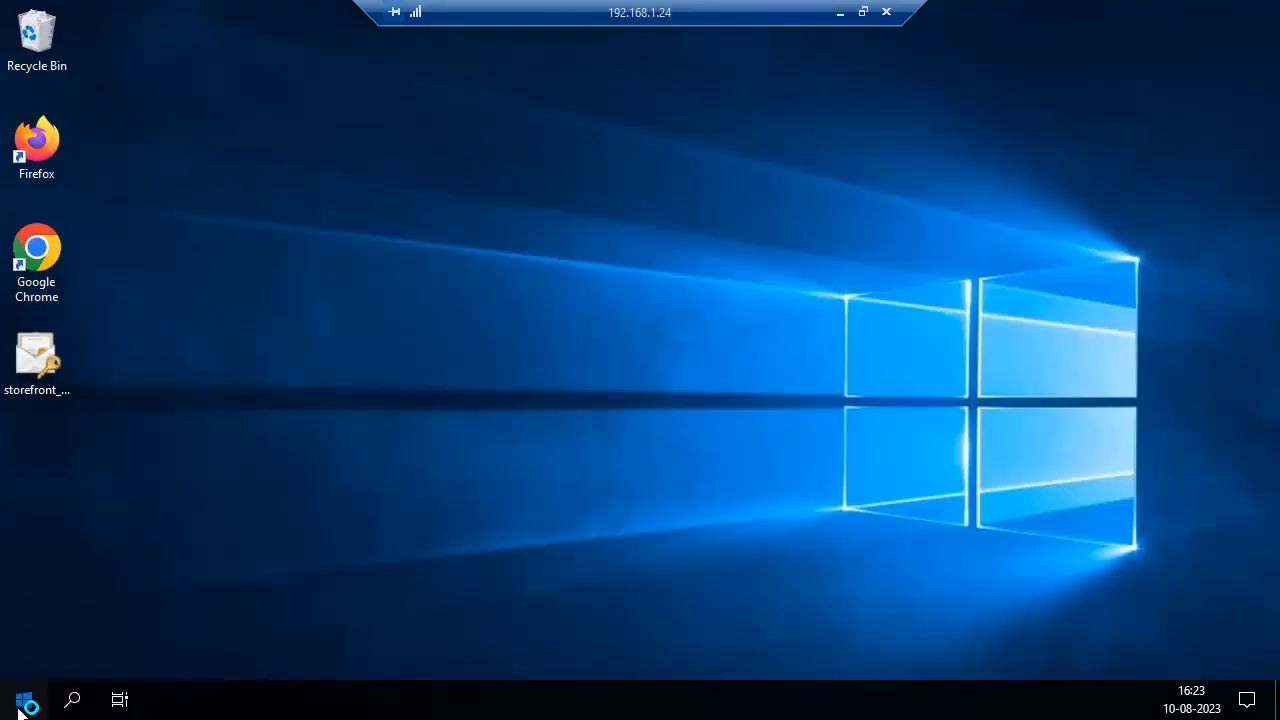
pyautogui.click(24, 700)
pyautogui.click(190, 165)
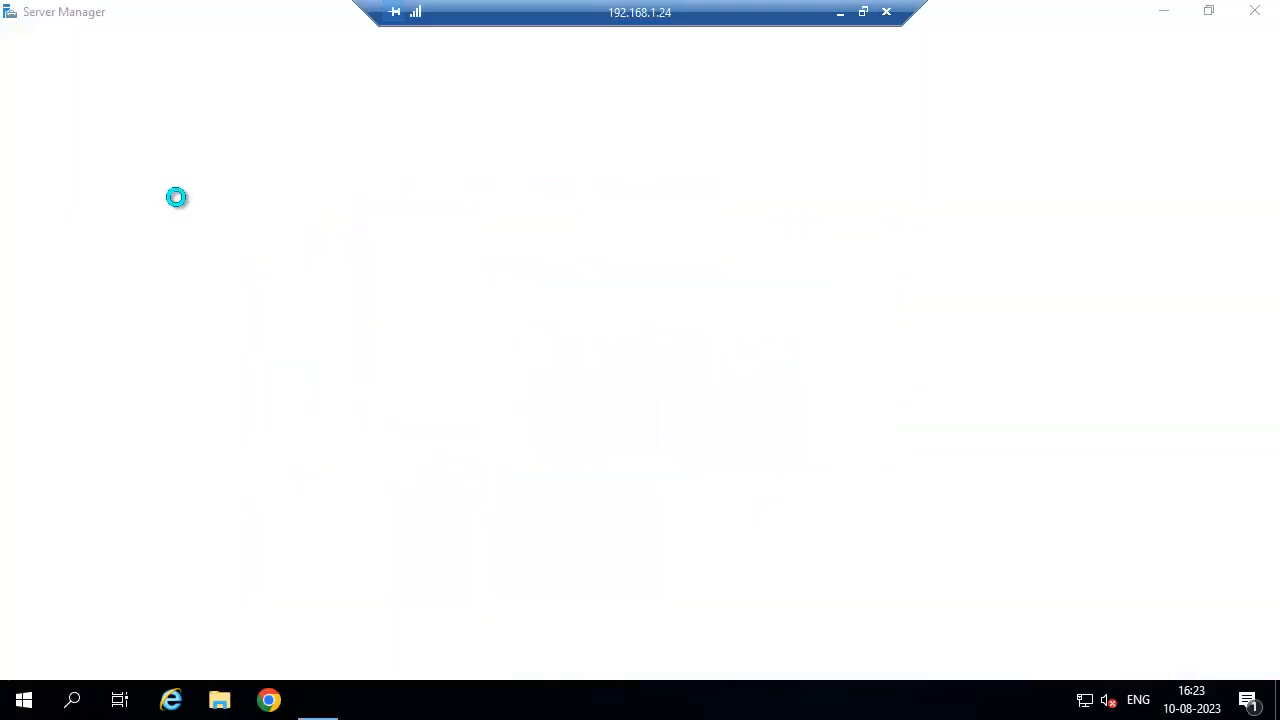
pyautogui.click(1254, 11)
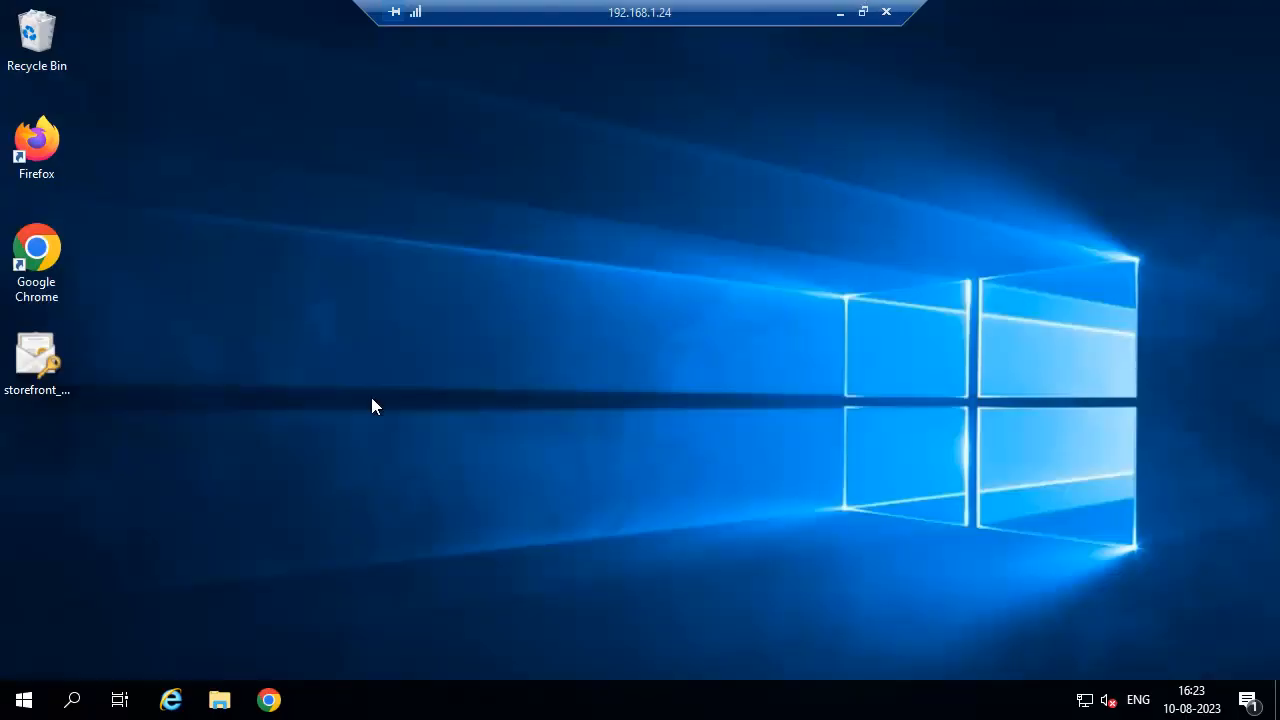
# Open the Services console with services.msc and maximize the Citrix StoreFront console
pyautogui.rightClick(16, 705)
pyautogui.click(44, 624)
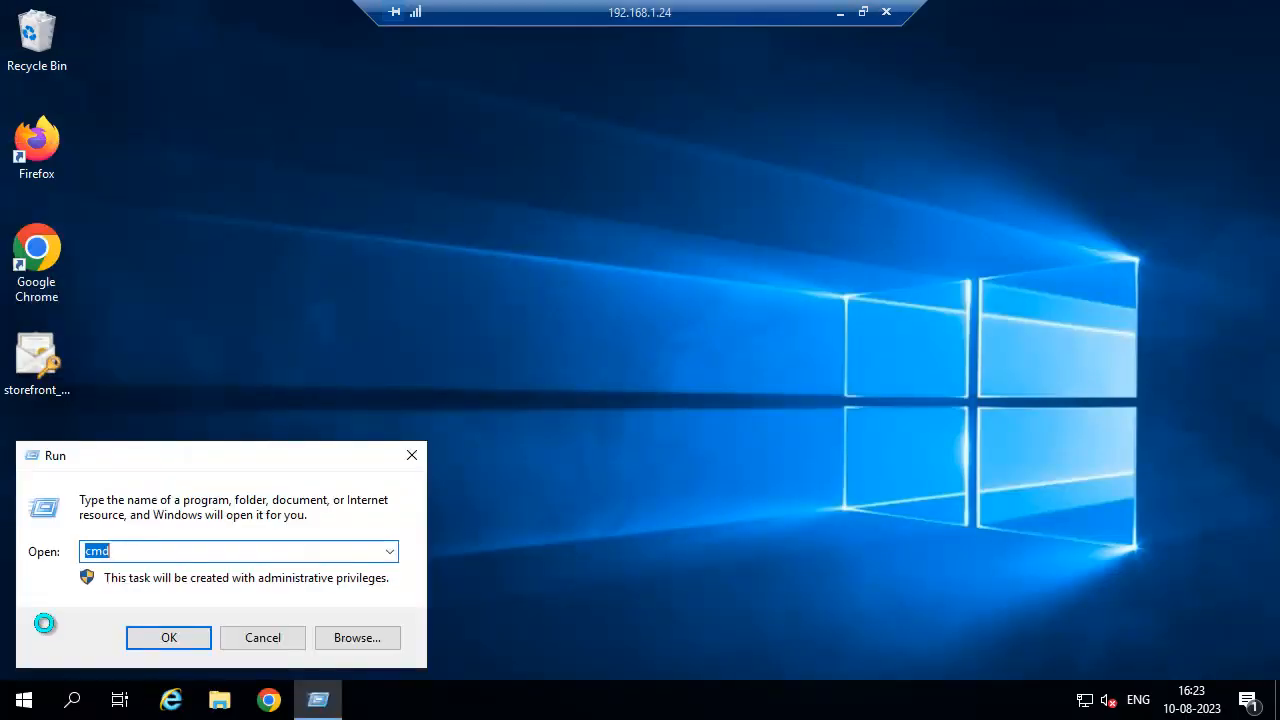
pyautogui.write('services.')
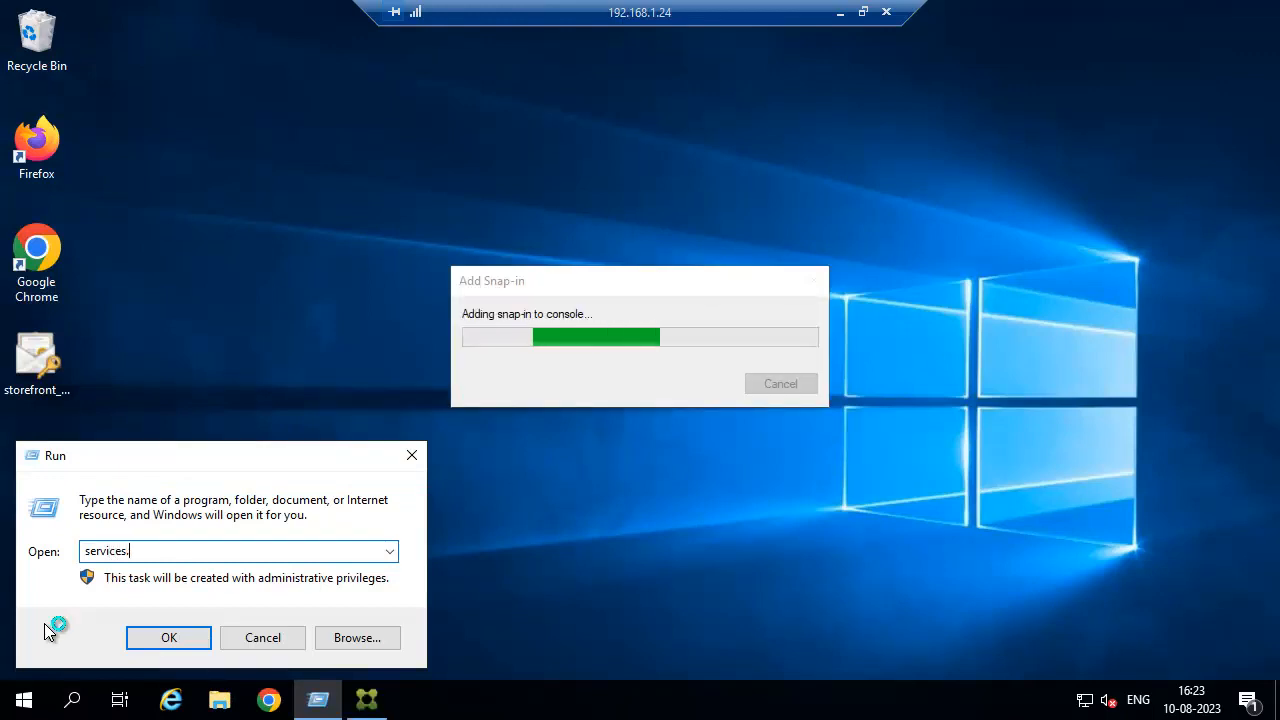
pyautogui.write('msc')
pyautogui.press('Return')
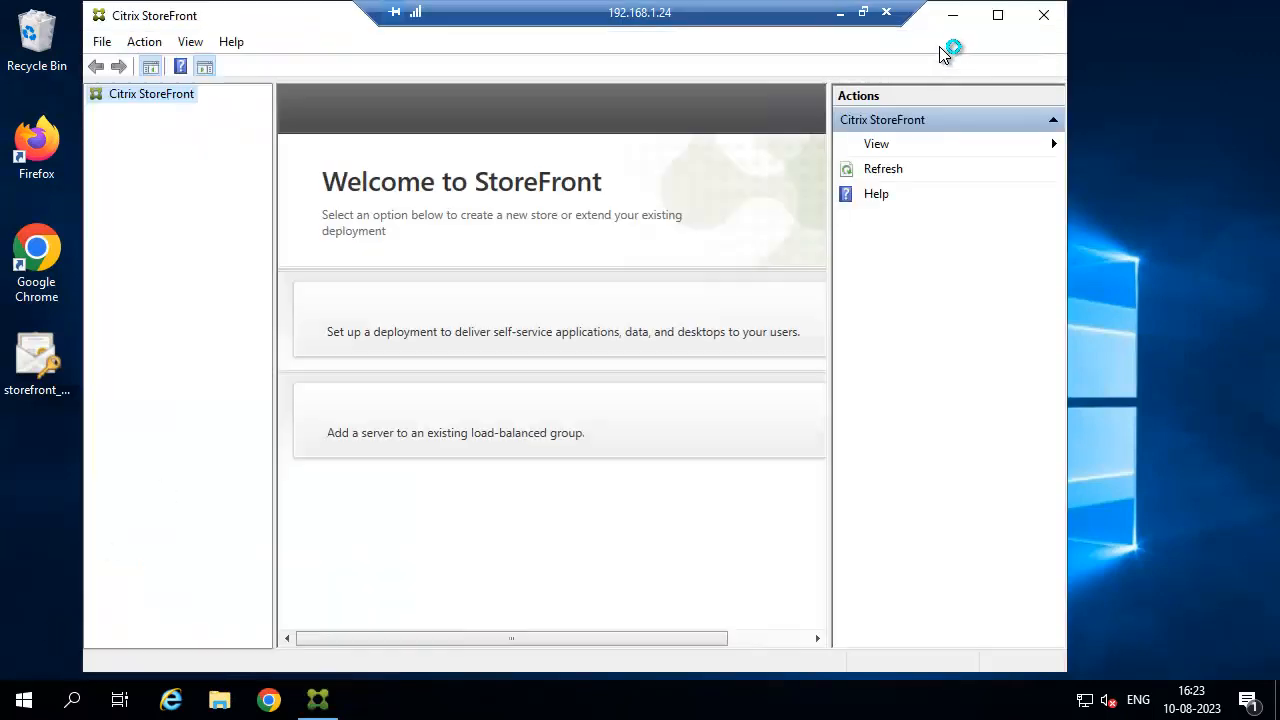
pyautogui.click(998, 15)
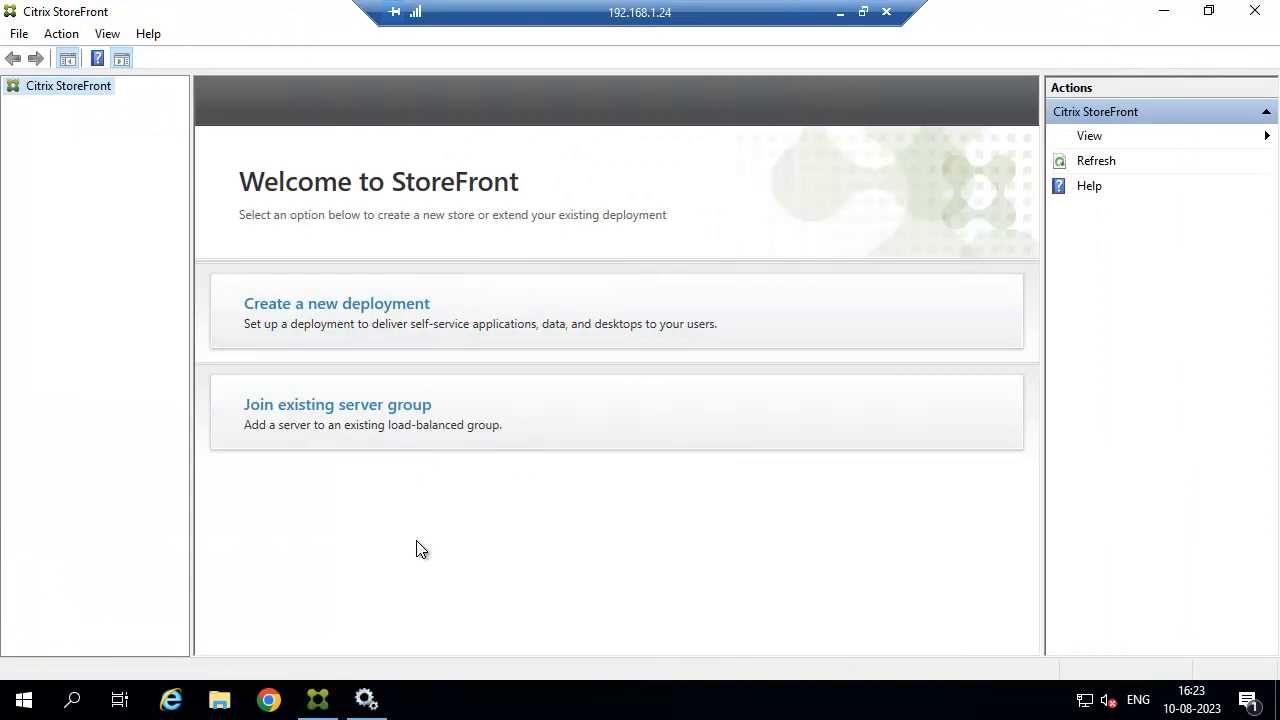
# Check the status of the Citrix services in the maximized Services console, and minimize it
pyautogui.click(369, 698)
pyautogui.click(823, 76)
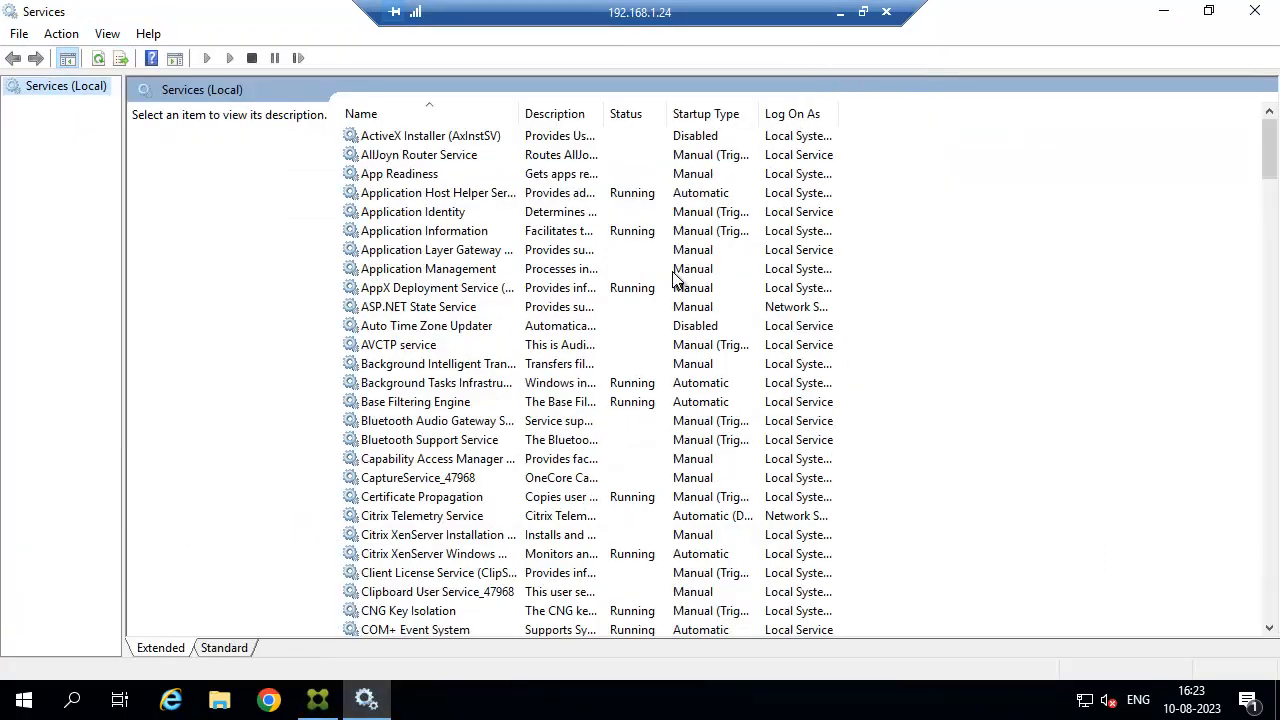
pyautogui.scroll(-3, 497, 438)
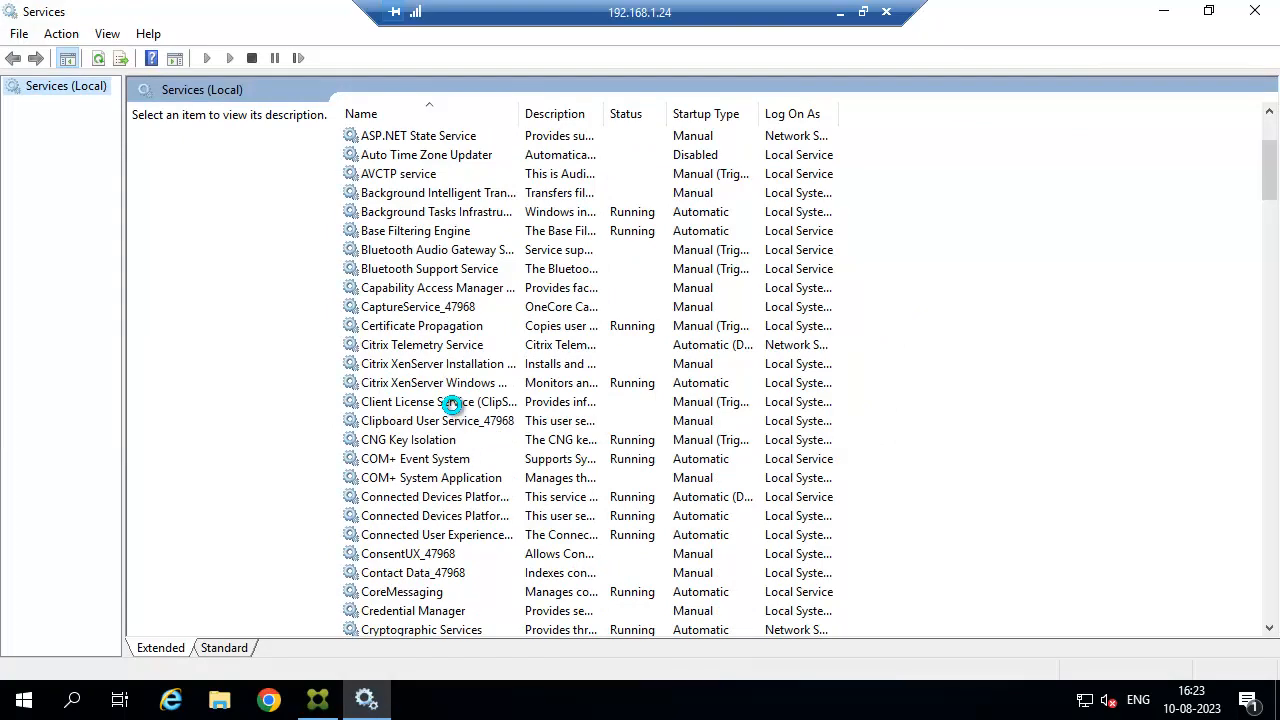
pyautogui.click(455, 366)
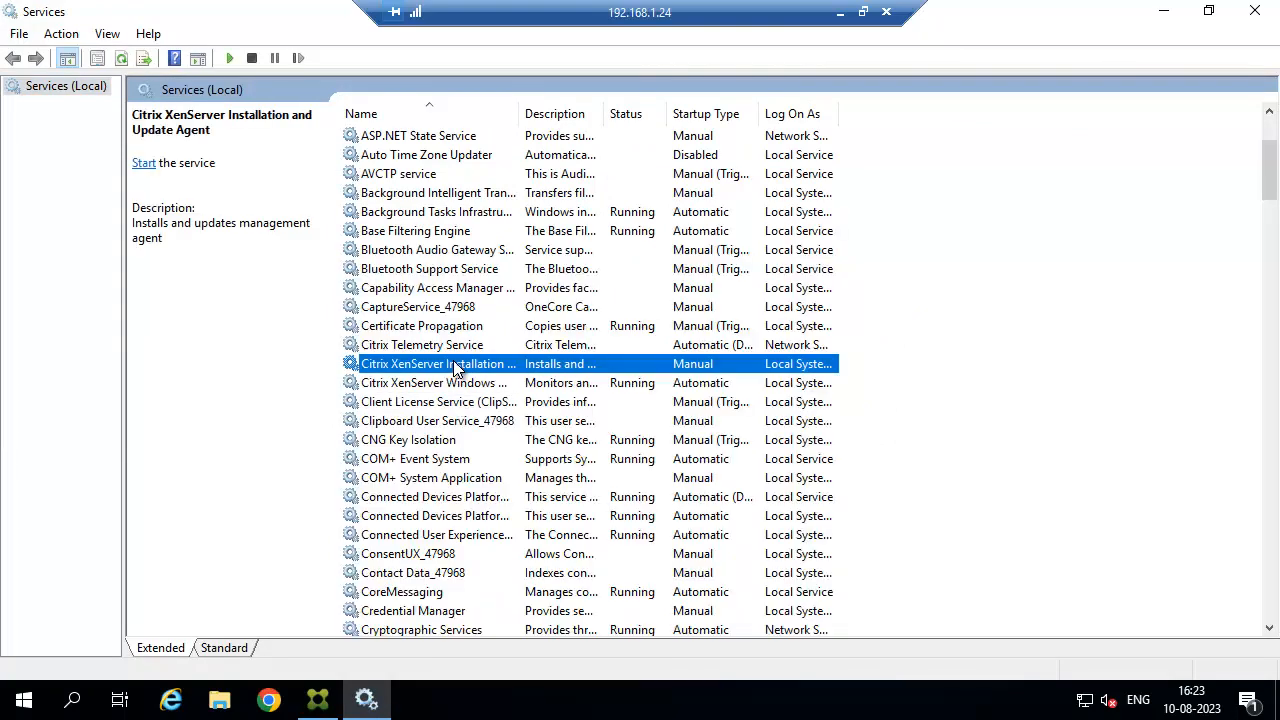
pyautogui.scroll(2, 463, 408)
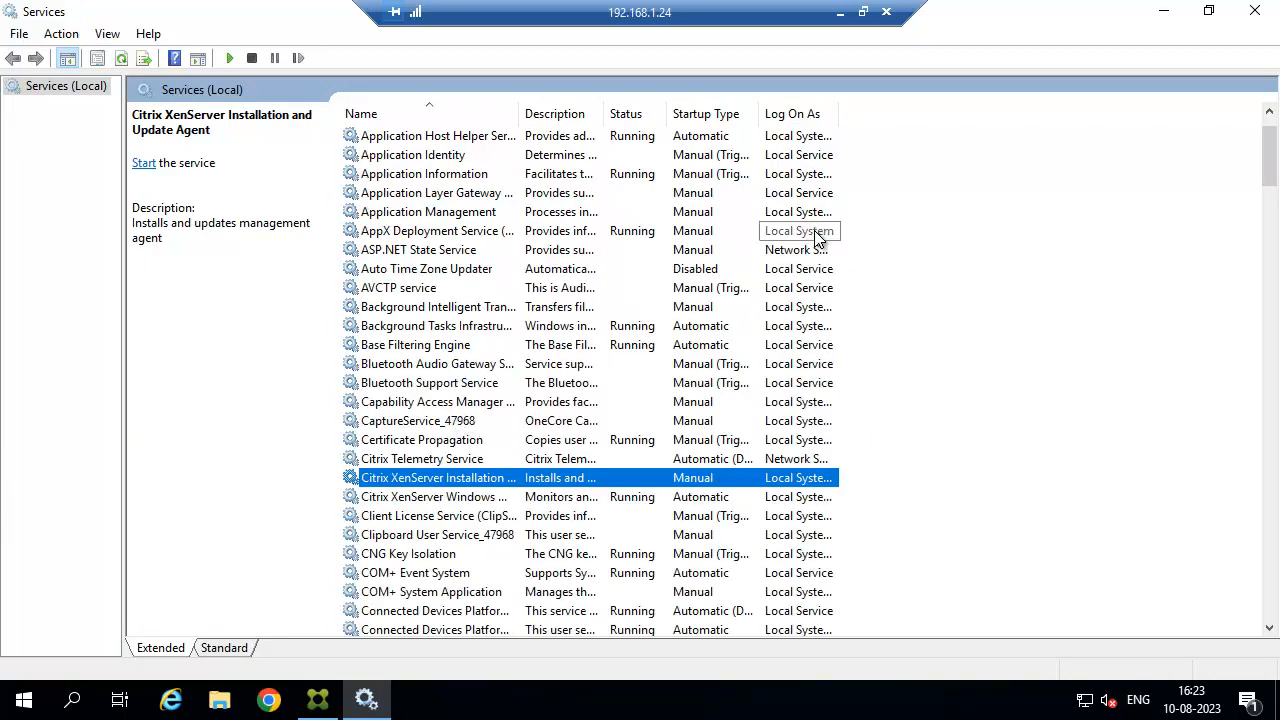
pyautogui.click(1160, 12)
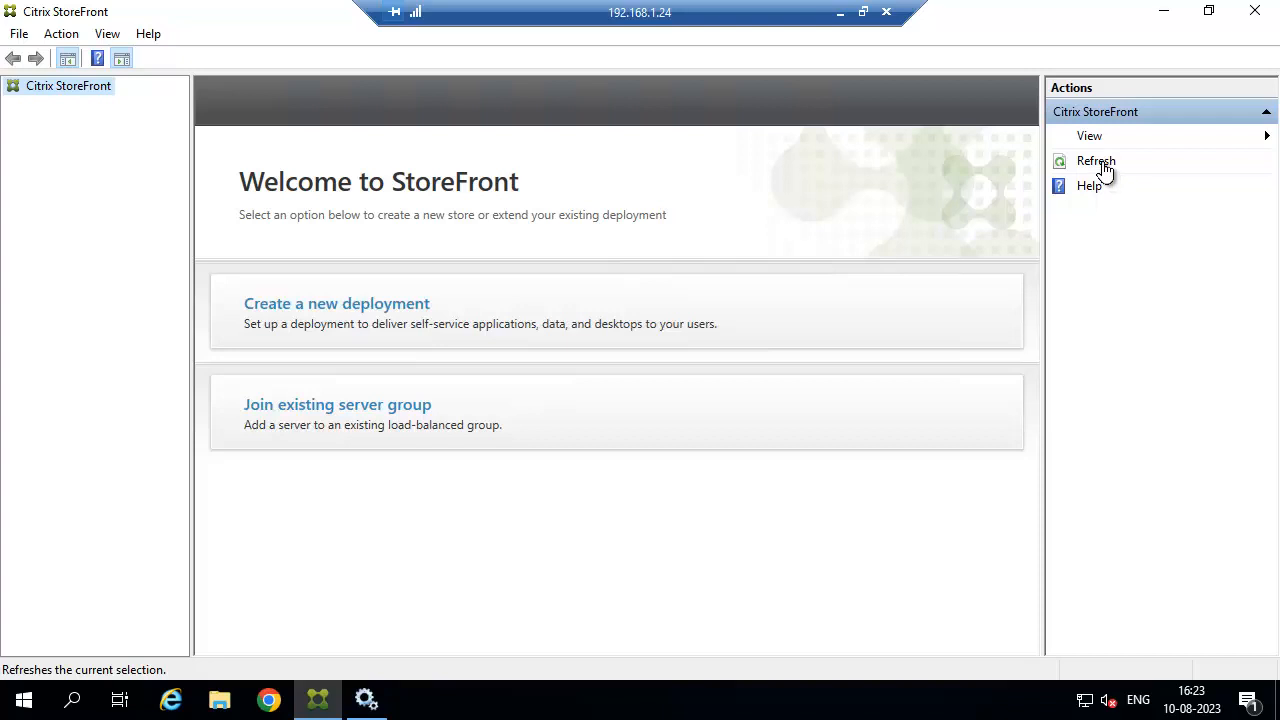
# Start joining an existing server group with authorizing server ctx-sf-1.citrixgsr.com, and switch to the 192.168.1.23 remote session
pyautogui.click(372, 412)
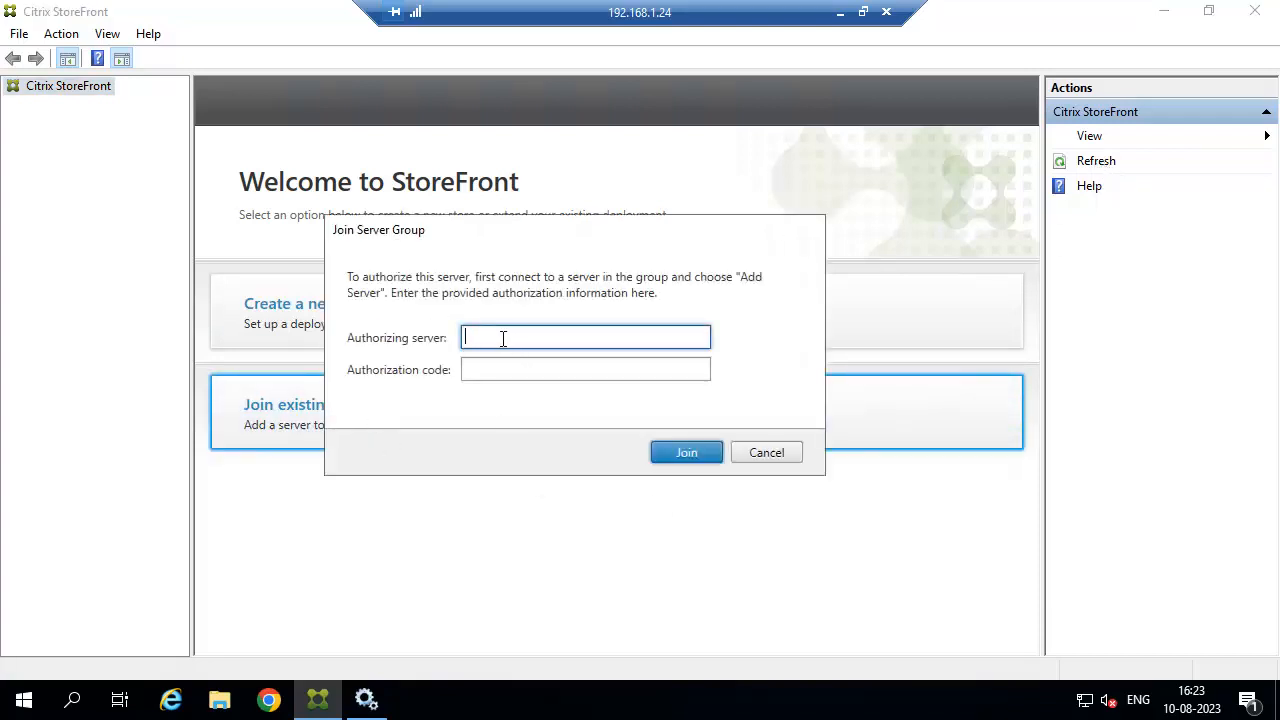
pyautogui.write('ctx-sf-1.citrixgsr.com')
pyautogui.click(841, 13)
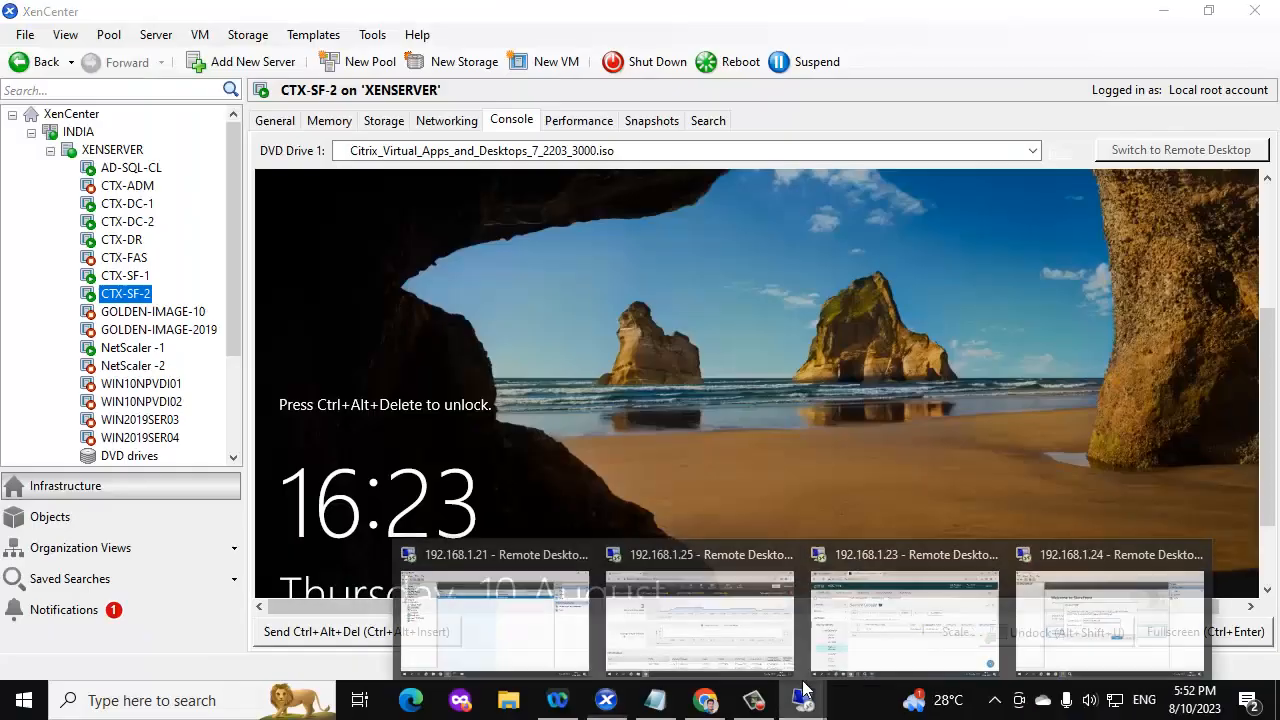
pyautogui.moveTo(806, 696)
pyautogui.click(870, 607)
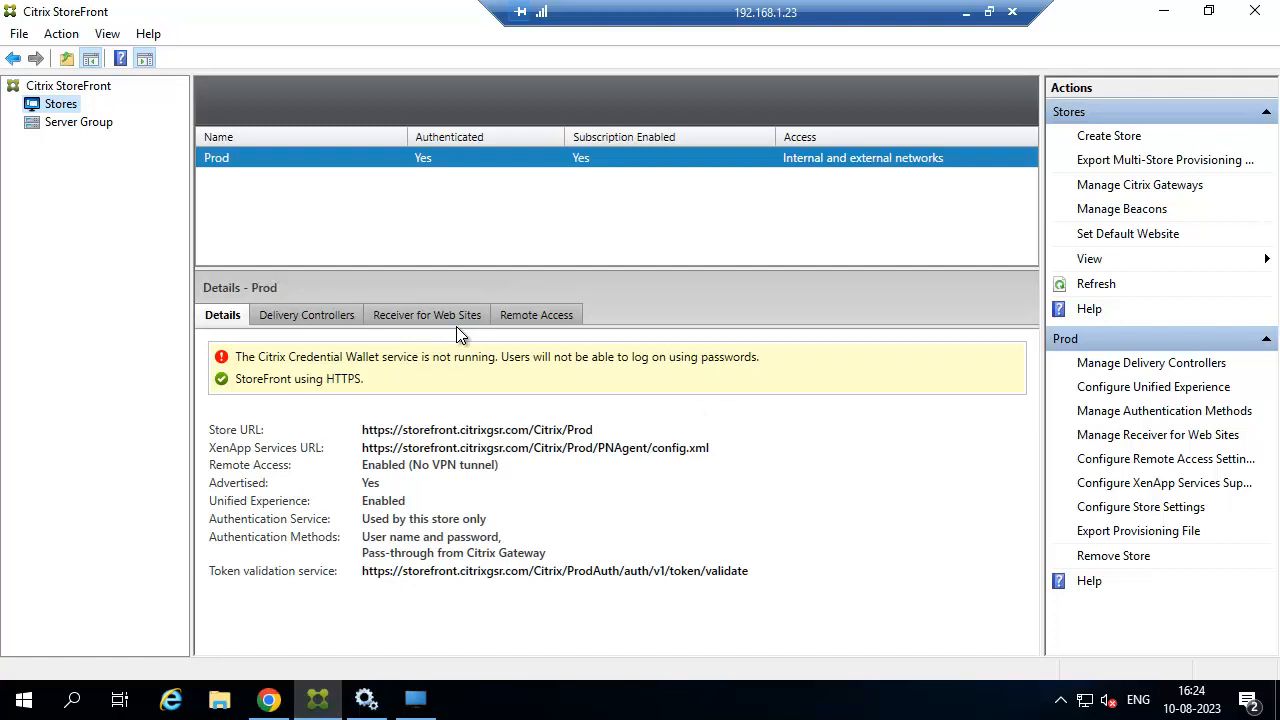
# Refresh the stores, try to add a server to the server group, and close the StoreFront console
pyautogui.click(1058, 286)
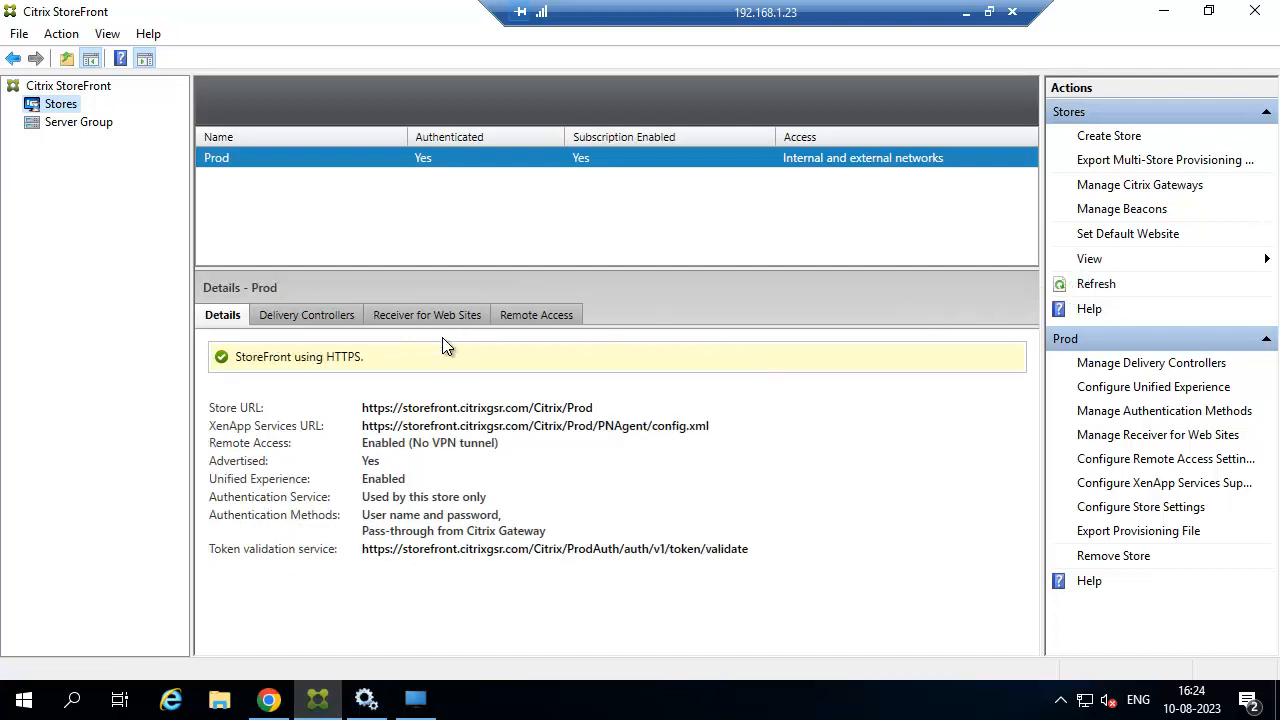
pyautogui.click(86, 124)
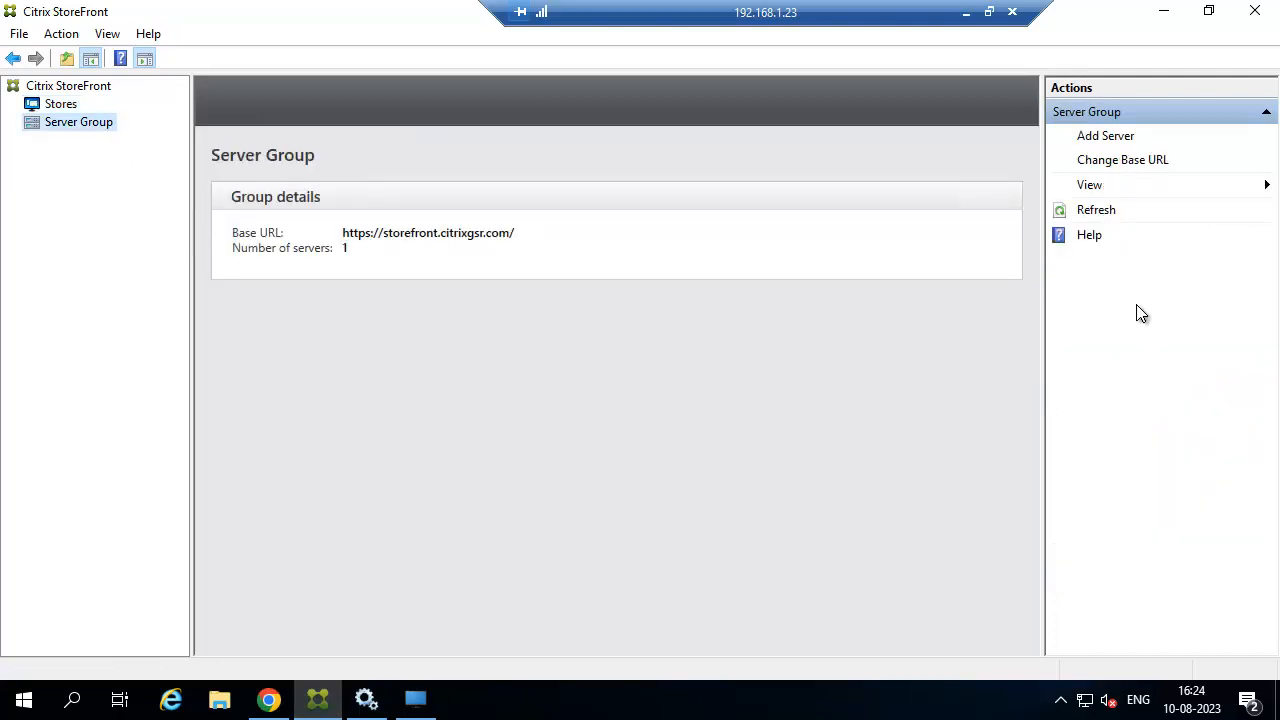
pyautogui.click(1105, 134)
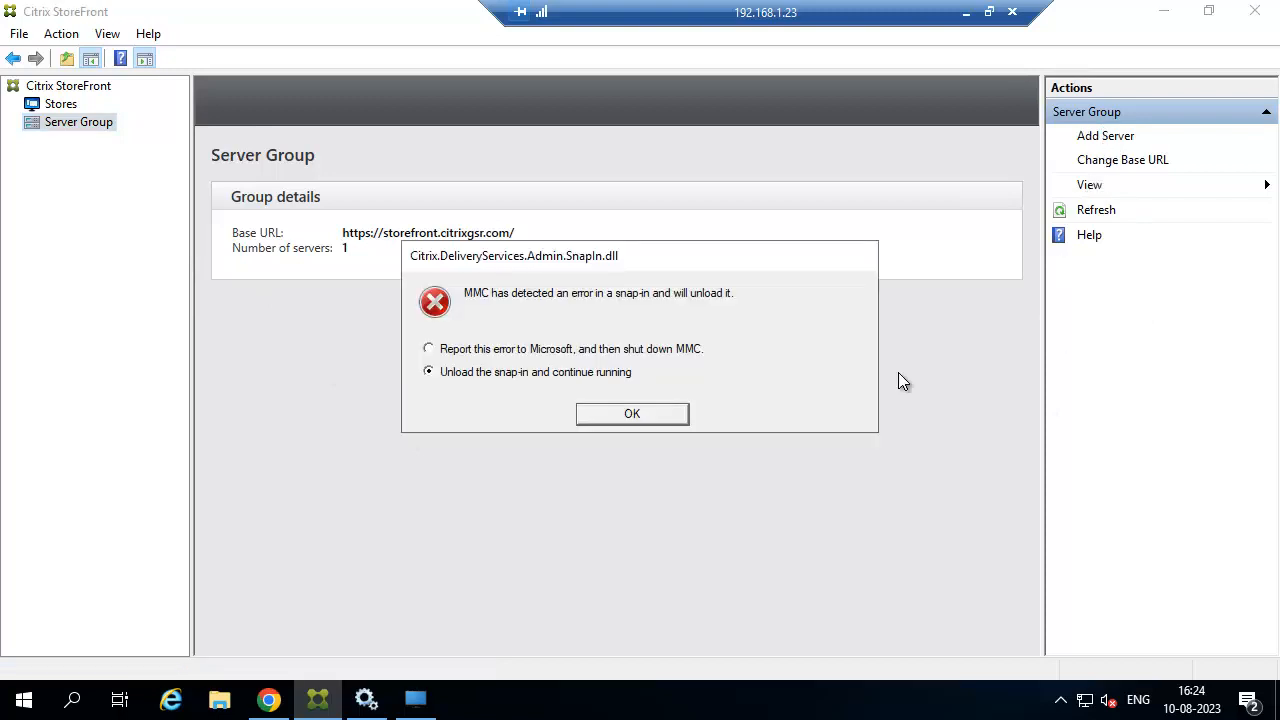
pyautogui.click(653, 412)
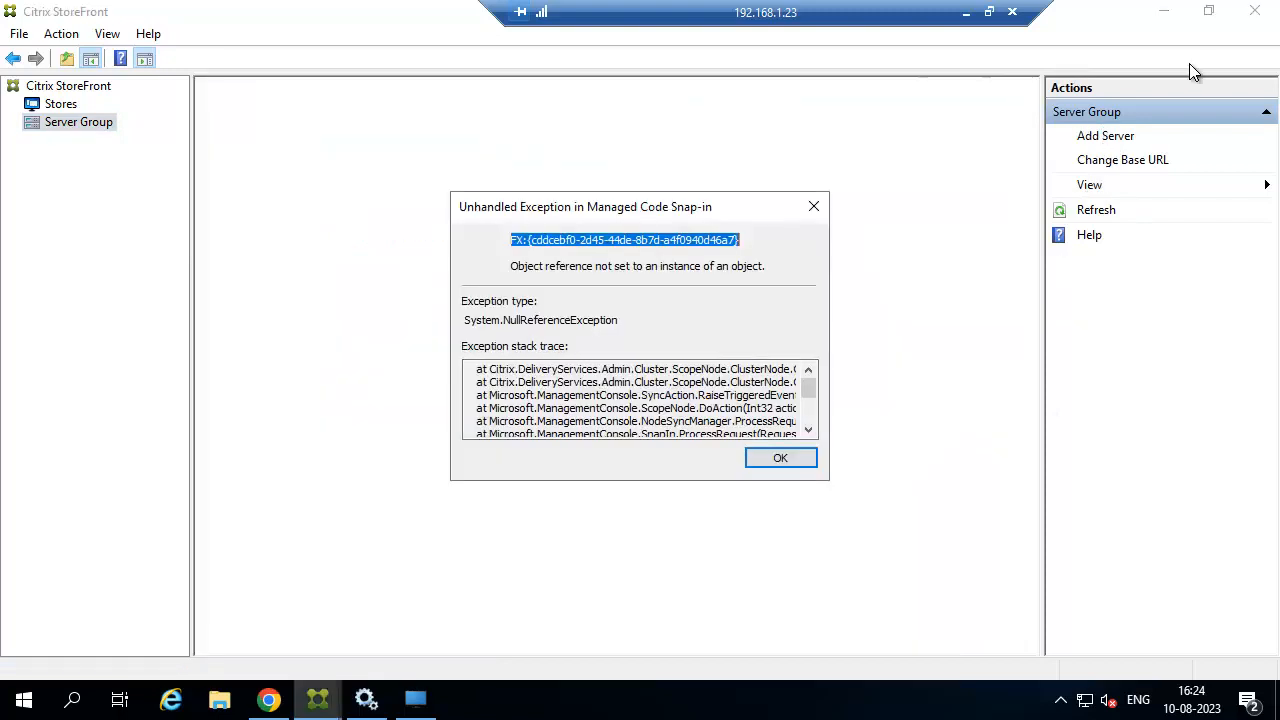
pyautogui.click(816, 208)
pyautogui.click(1255, 10)
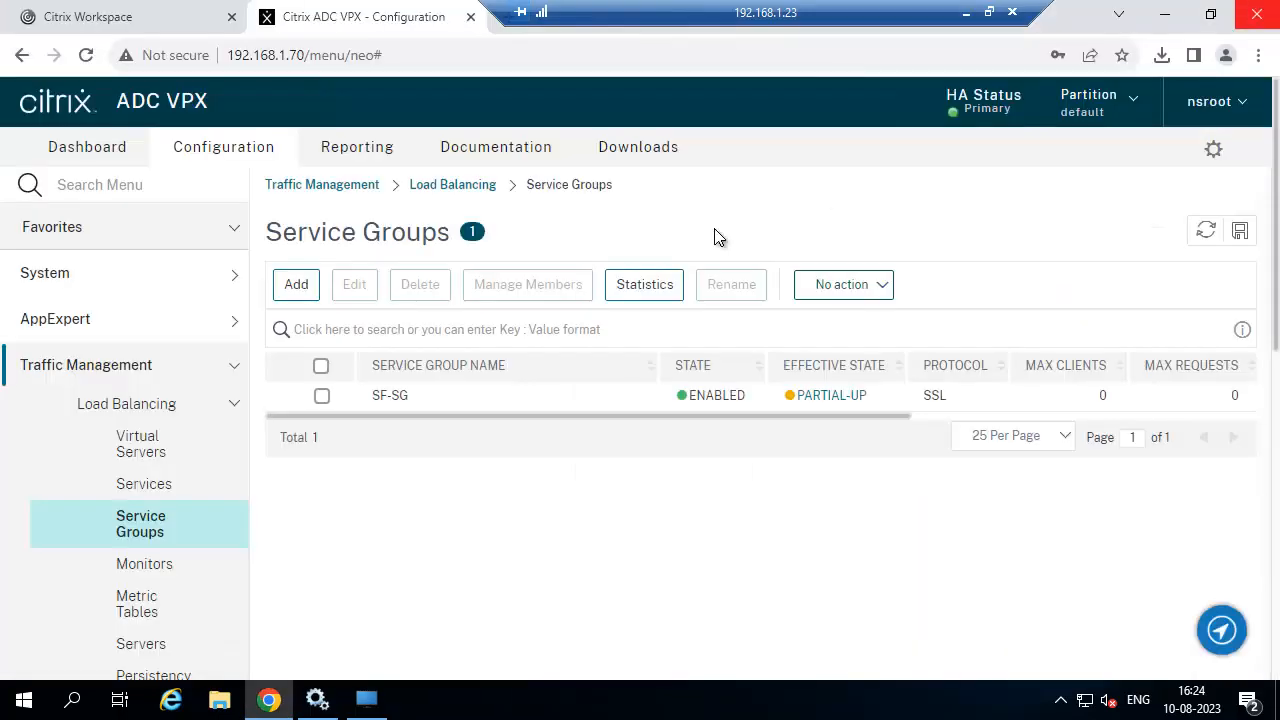
# Reopen the Citrix StoreFront console and start adding a server to the server group, copying its authorization code
pyautogui.press('super')
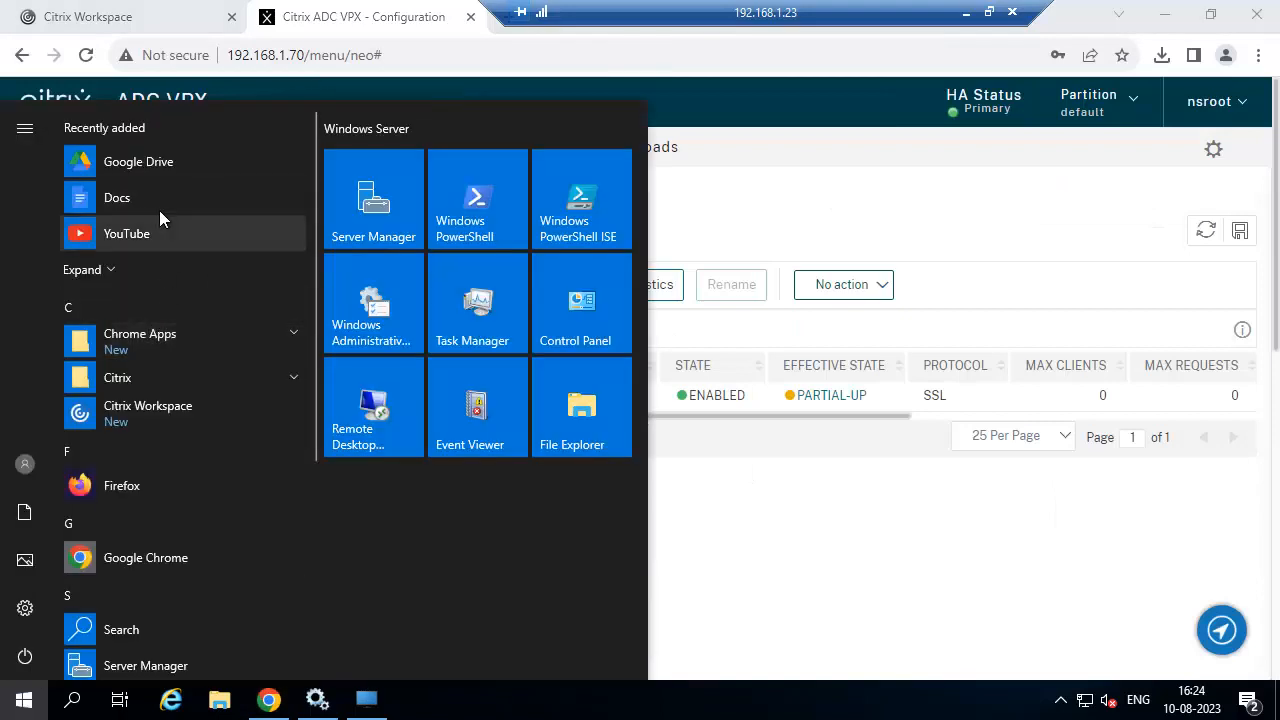
pyautogui.click(164, 384)
pyautogui.click(163, 412)
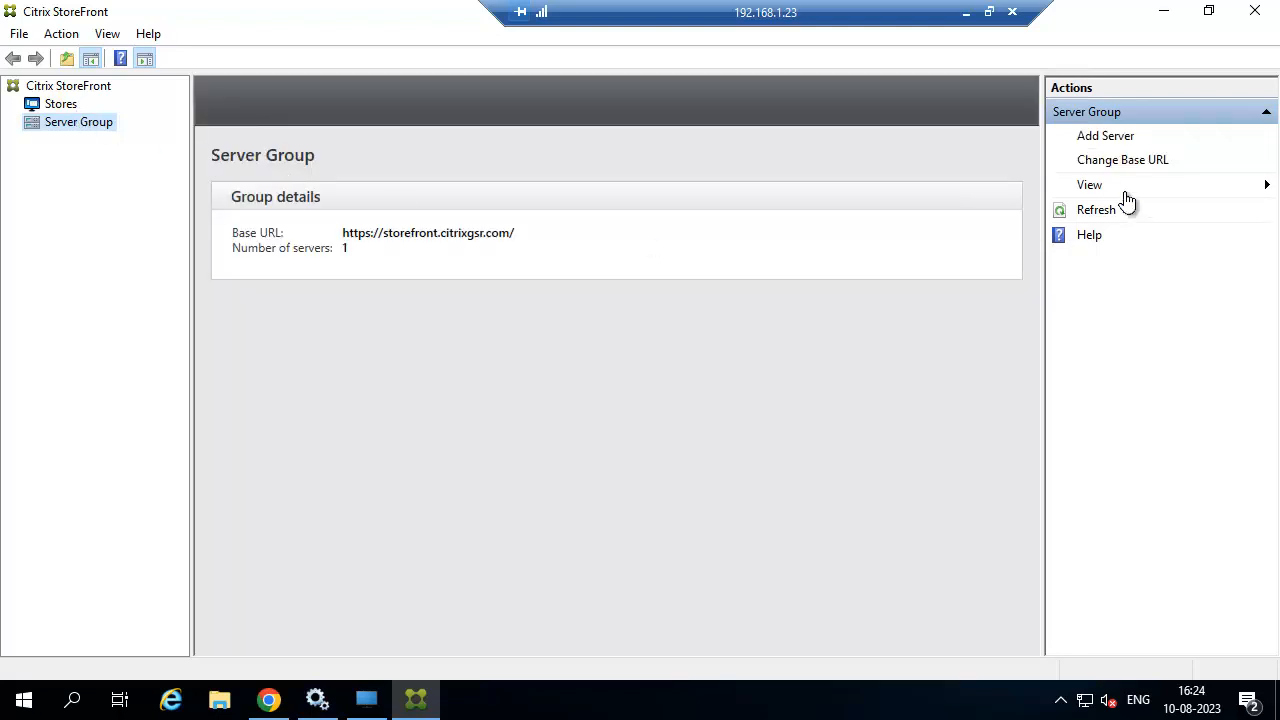
pyautogui.click(1112, 141)
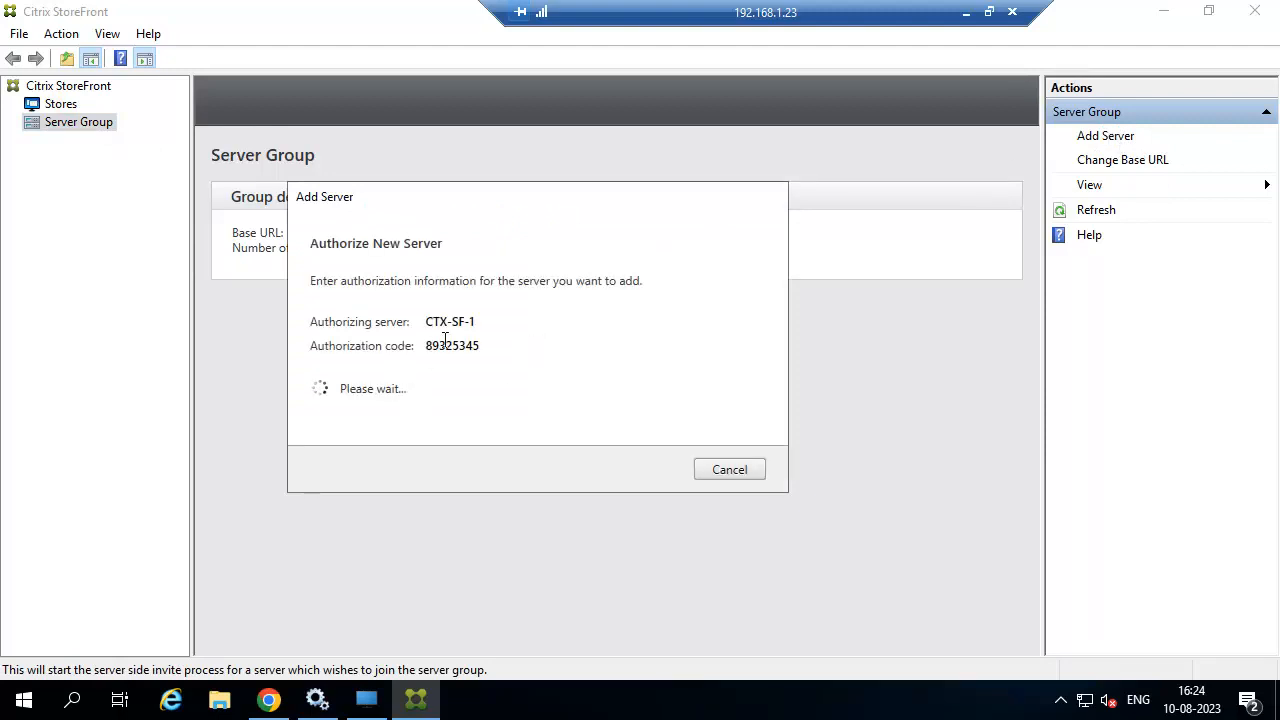
pyautogui.doubleClick(447, 344)
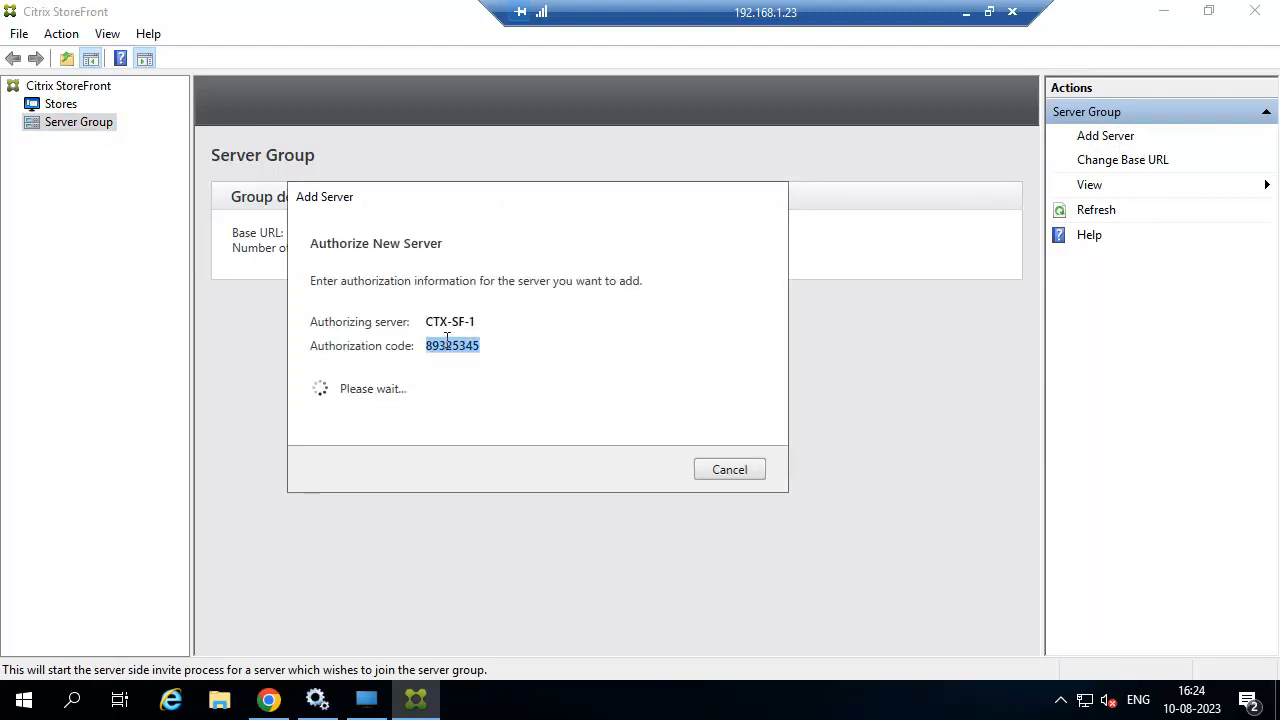
# In the 192.168.1.24 session, enter the authorization code and join the server group, closing the confirmation
pyautogui.click(962, 12)
pyautogui.moveTo(803, 700)
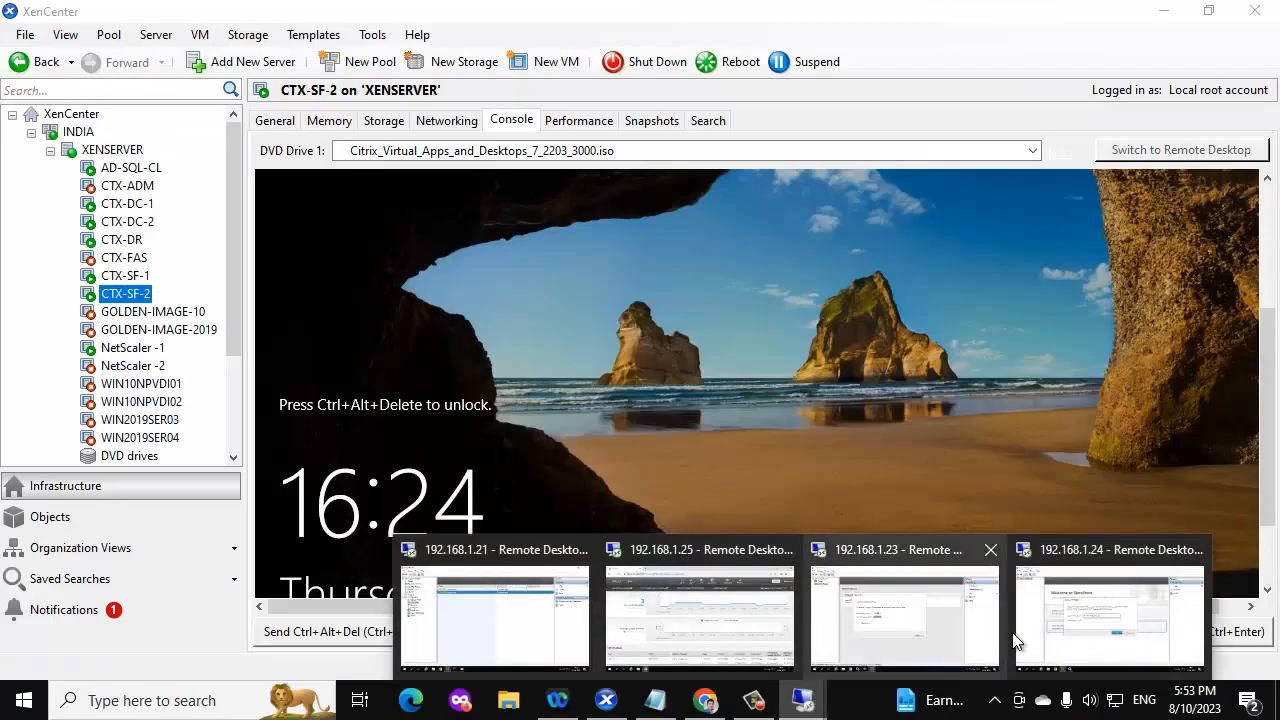
pyautogui.click(1058, 600)
pyautogui.click(570, 367)
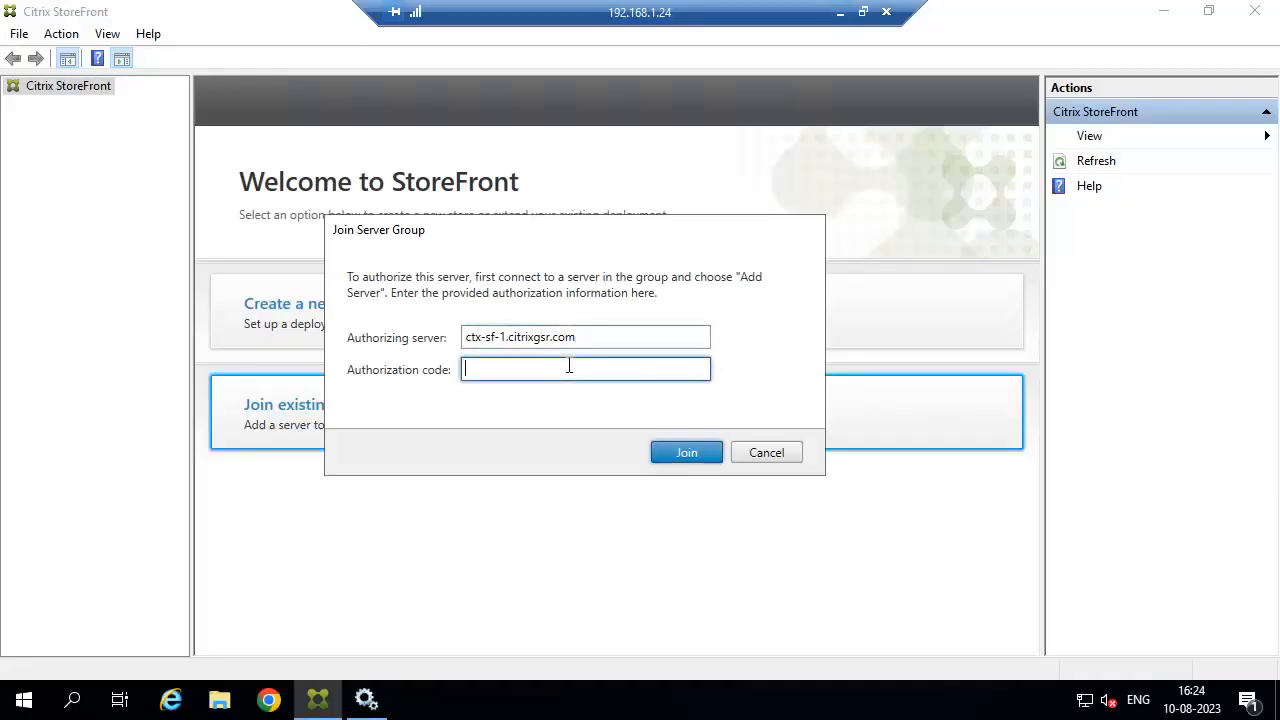
pyautogui.click(683, 453)
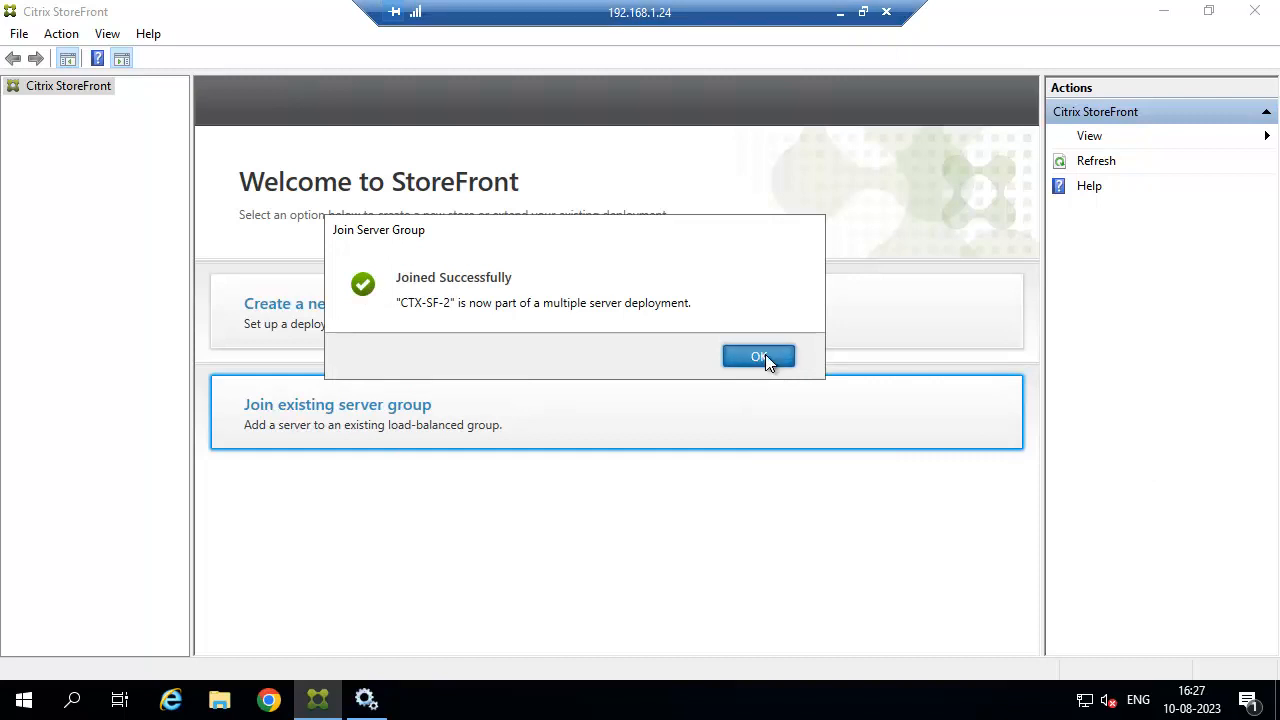
pyautogui.click(762, 357)
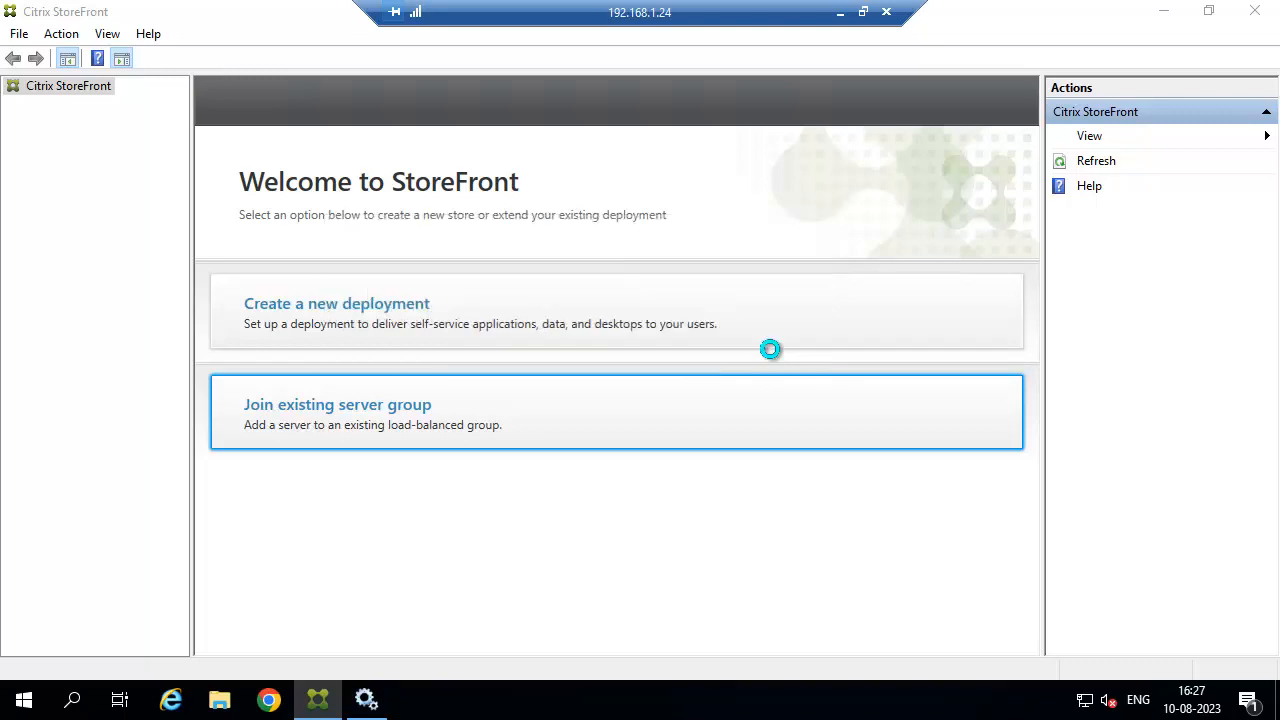
# Return to the 192.168.1.23 session and close the Add Server confirmation to view the server group
pyautogui.click(840, 18)
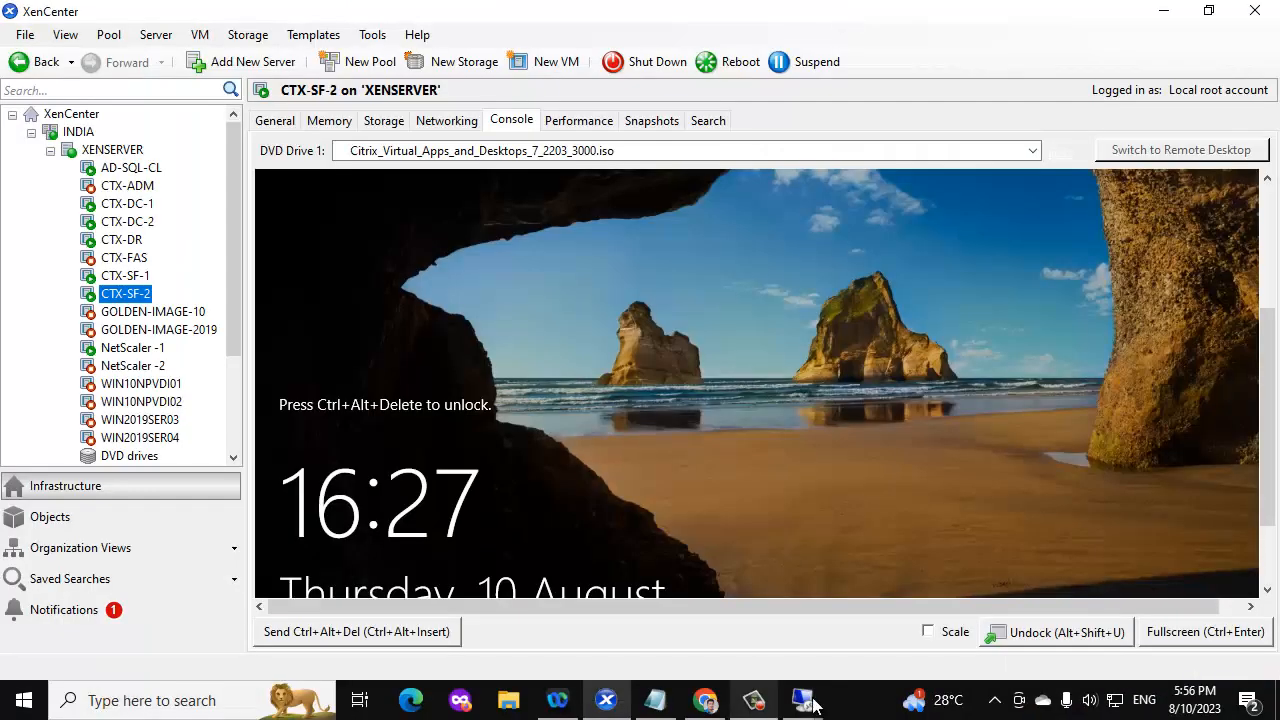
pyautogui.moveTo(808, 706)
pyautogui.click(857, 666)
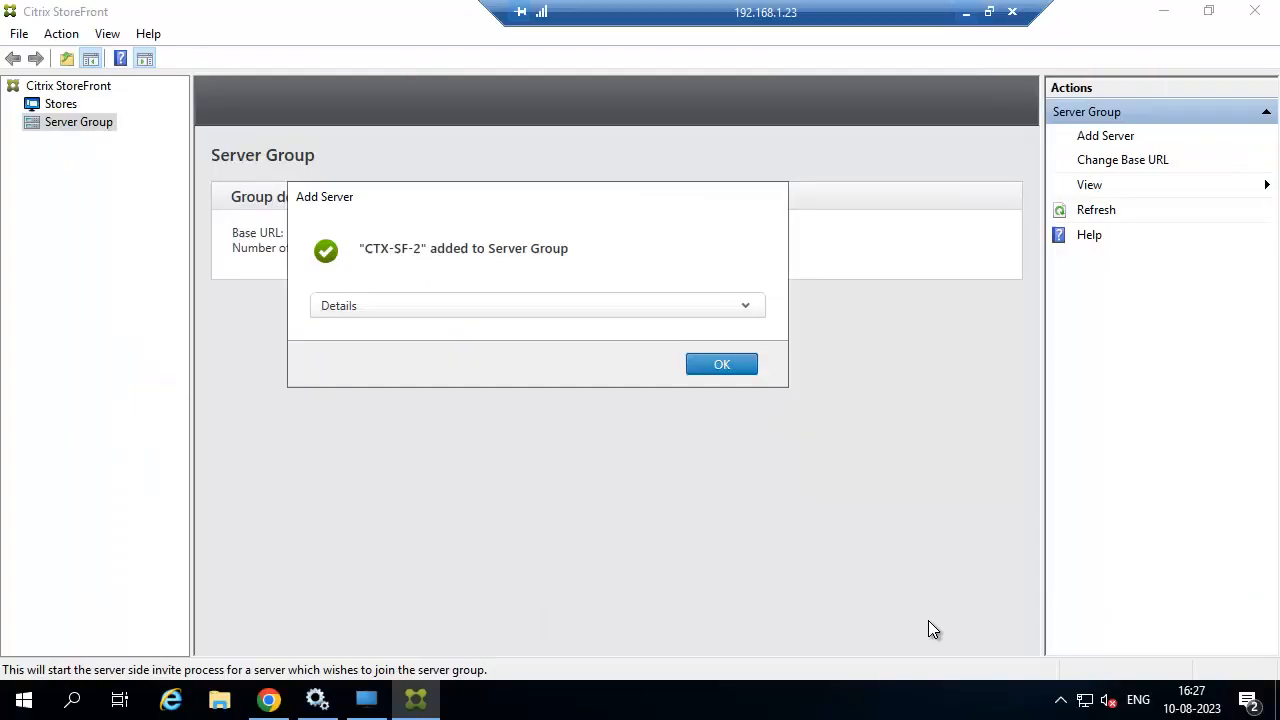
pyautogui.click(722, 364)
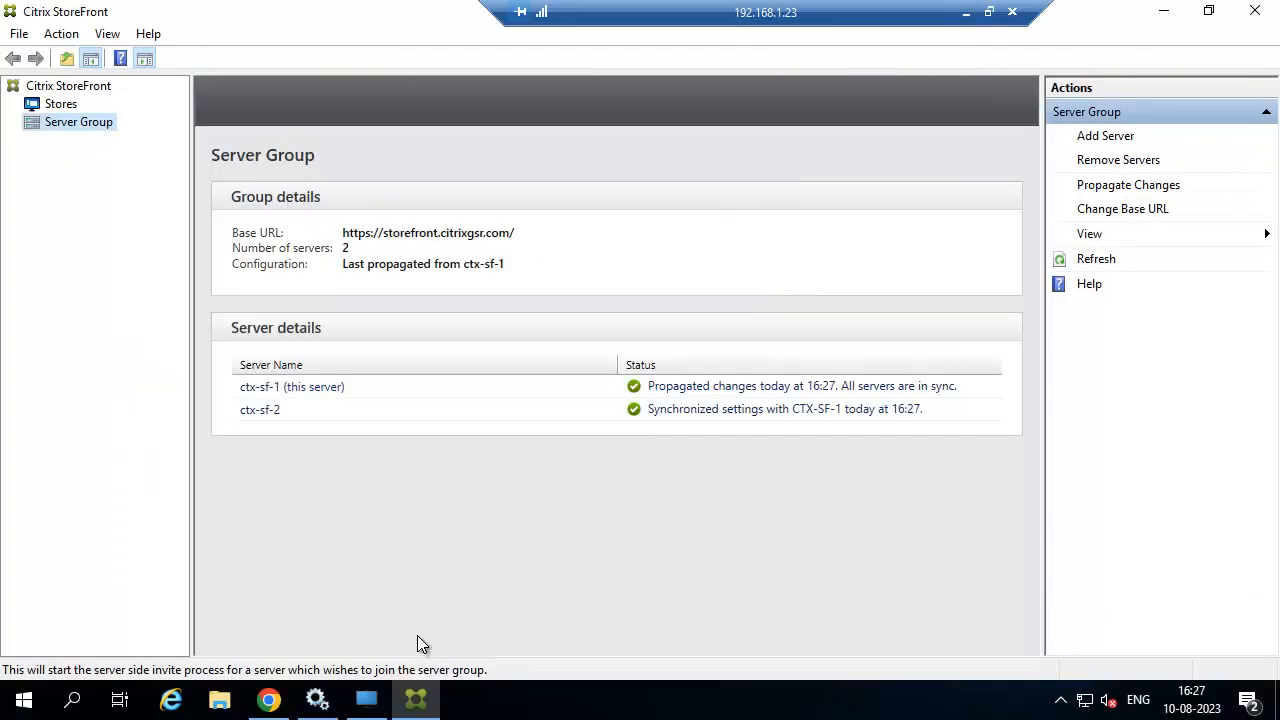
# Switch to Chrome, log off from the ctx-sf-1 StoreFront website, and return to its logon page
pyautogui.click(270, 703)
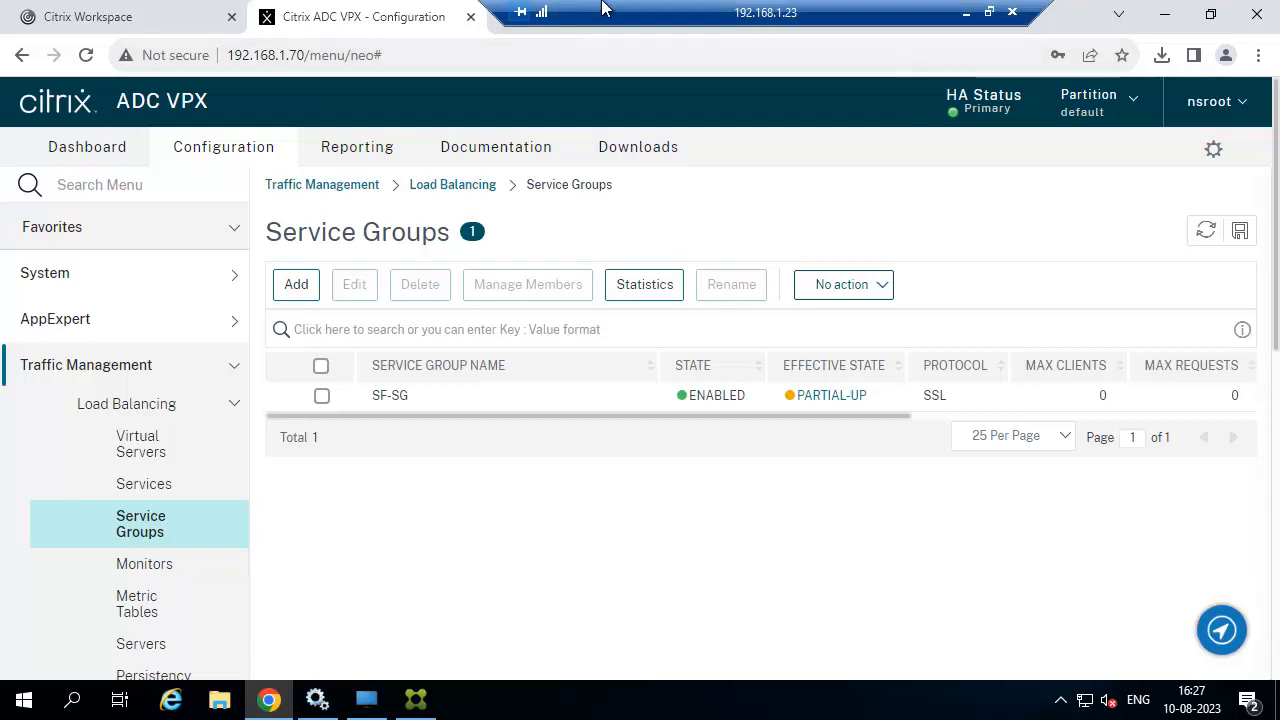
pyautogui.click(508, 17)
pyautogui.click(171, 12)
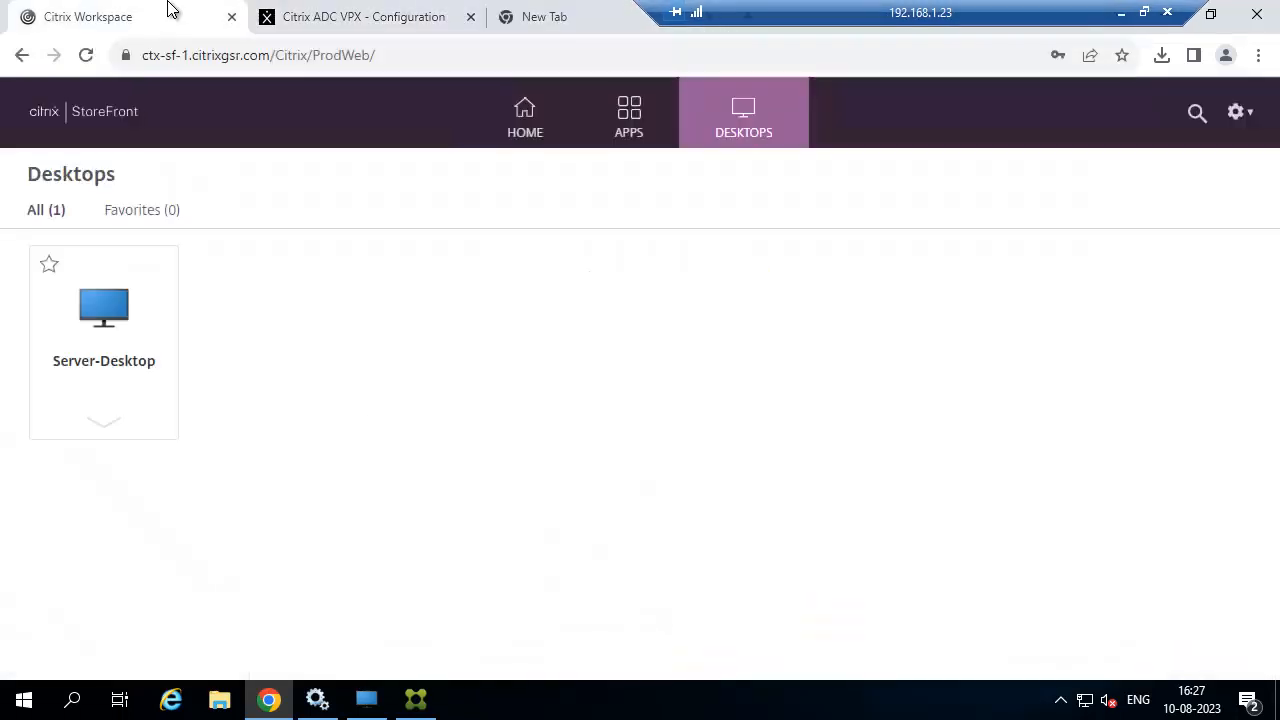
pyautogui.click(428, 57)
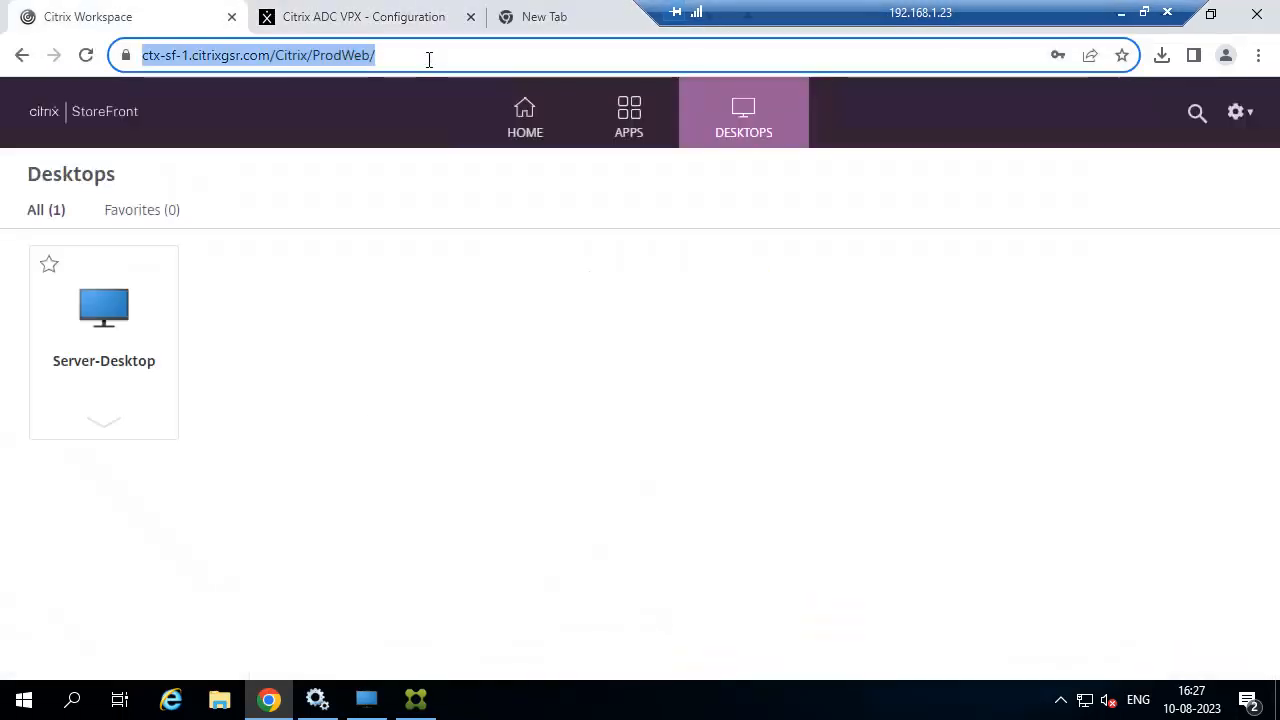
pyautogui.click(1240, 112)
pyautogui.click(1097, 333)
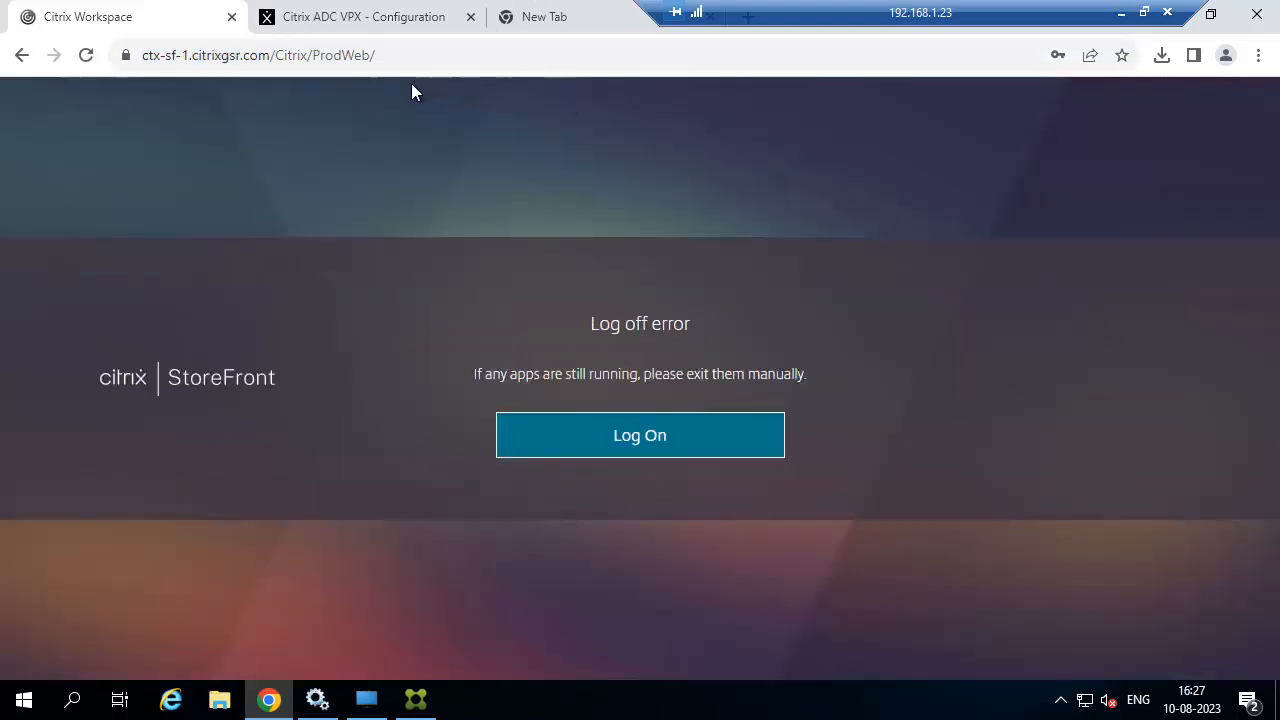
pyautogui.click(688, 453)
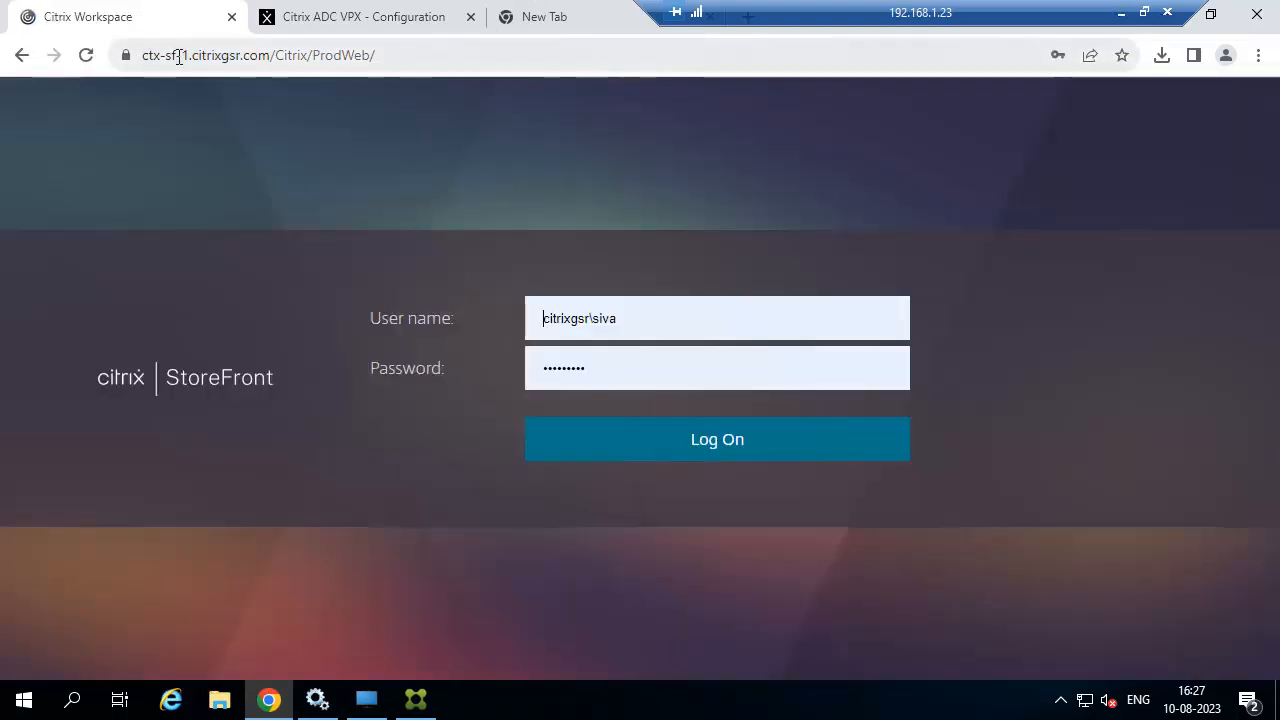
# Load the StoreFront website on the second server at ctx-sf-2.citrixgsr.com/Citrix/ProdWeb/
pyautogui.click(186, 58)
pyautogui.click(188, 56)
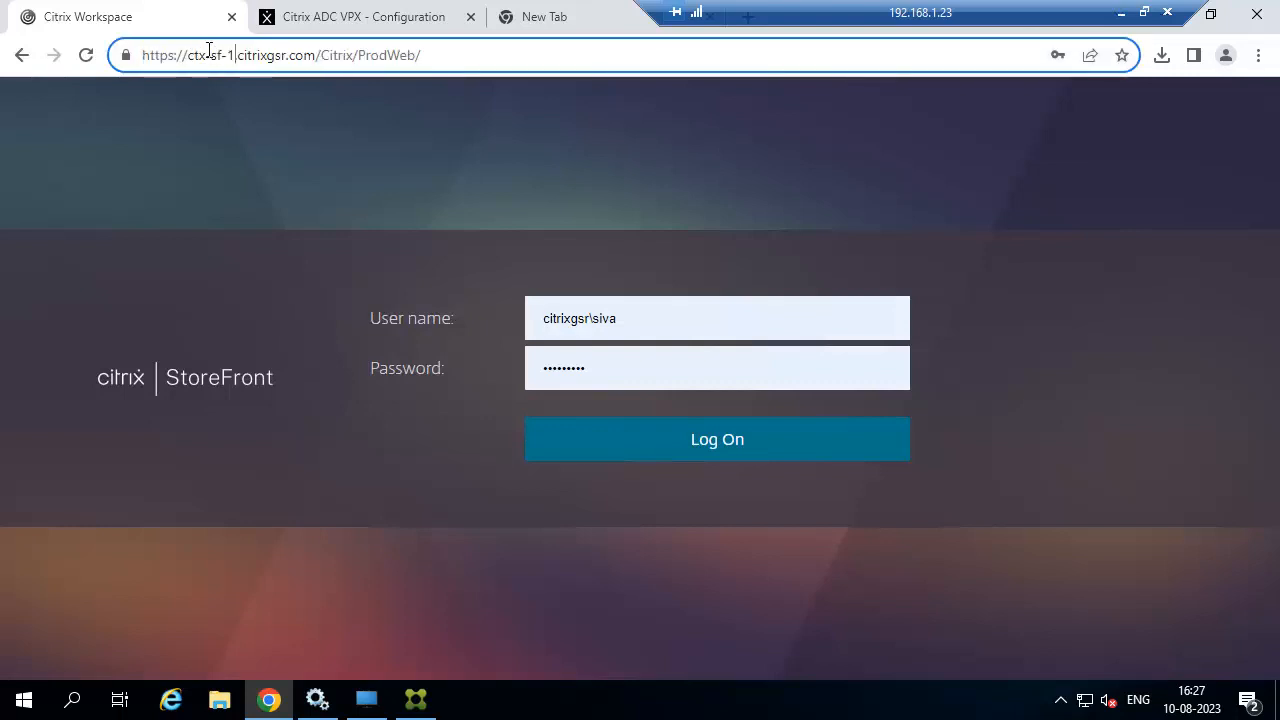
pyautogui.press('BackSpace')
pyautogui.write('2')
pyautogui.press('Return')
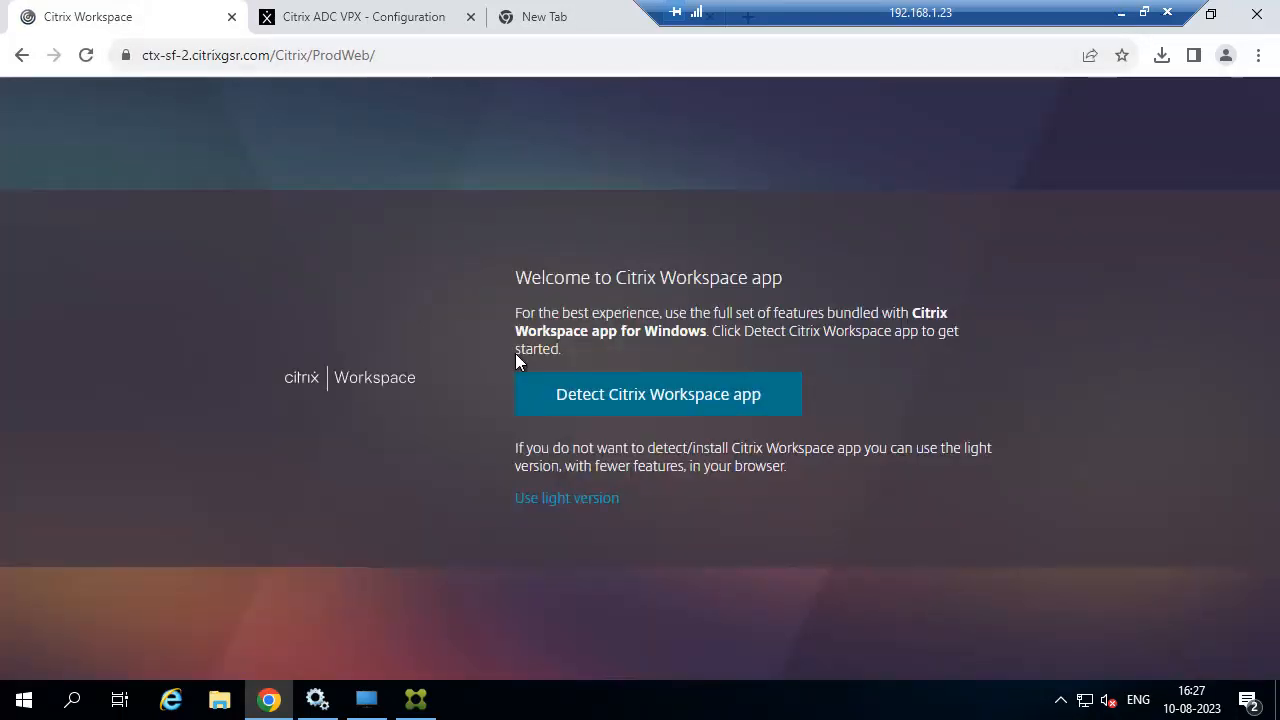
# Run Citrix Workspace app detection on the ctx-sf-2 website, opening the launcher and continuing with the app marked as already installed
pyautogui.click(630, 402)
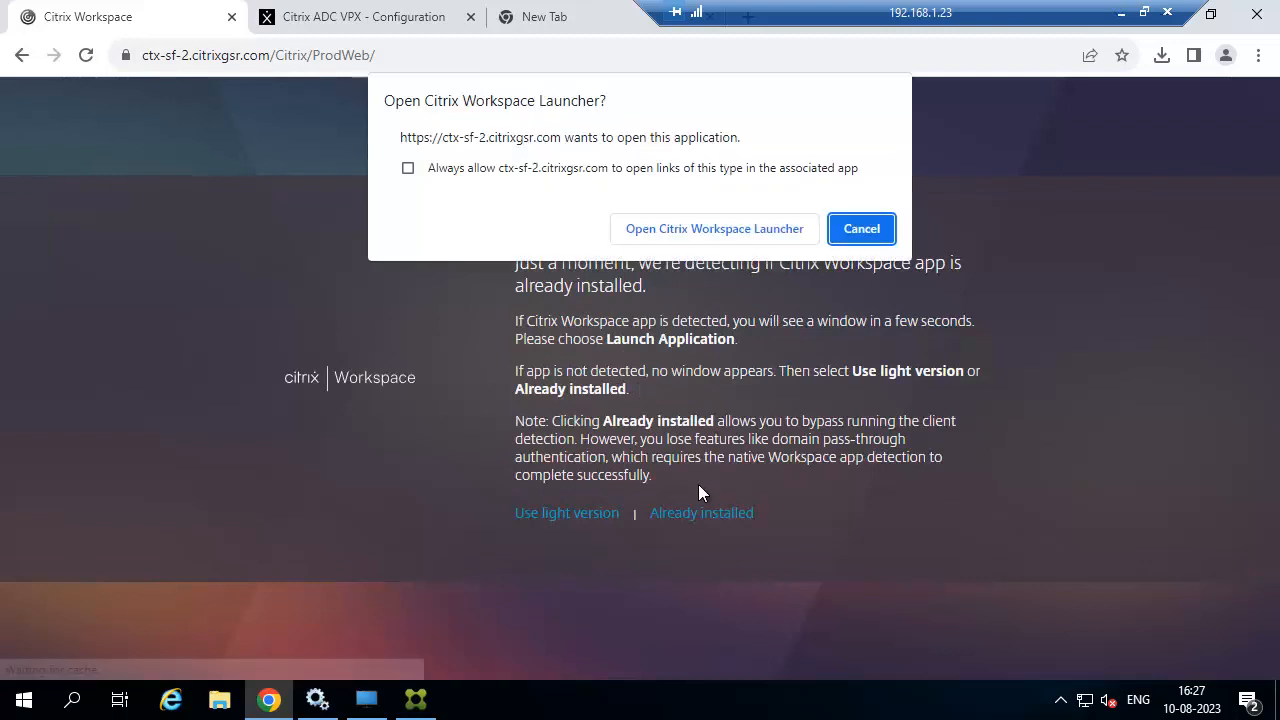
pyautogui.click(727, 232)
pyautogui.click(668, 513)
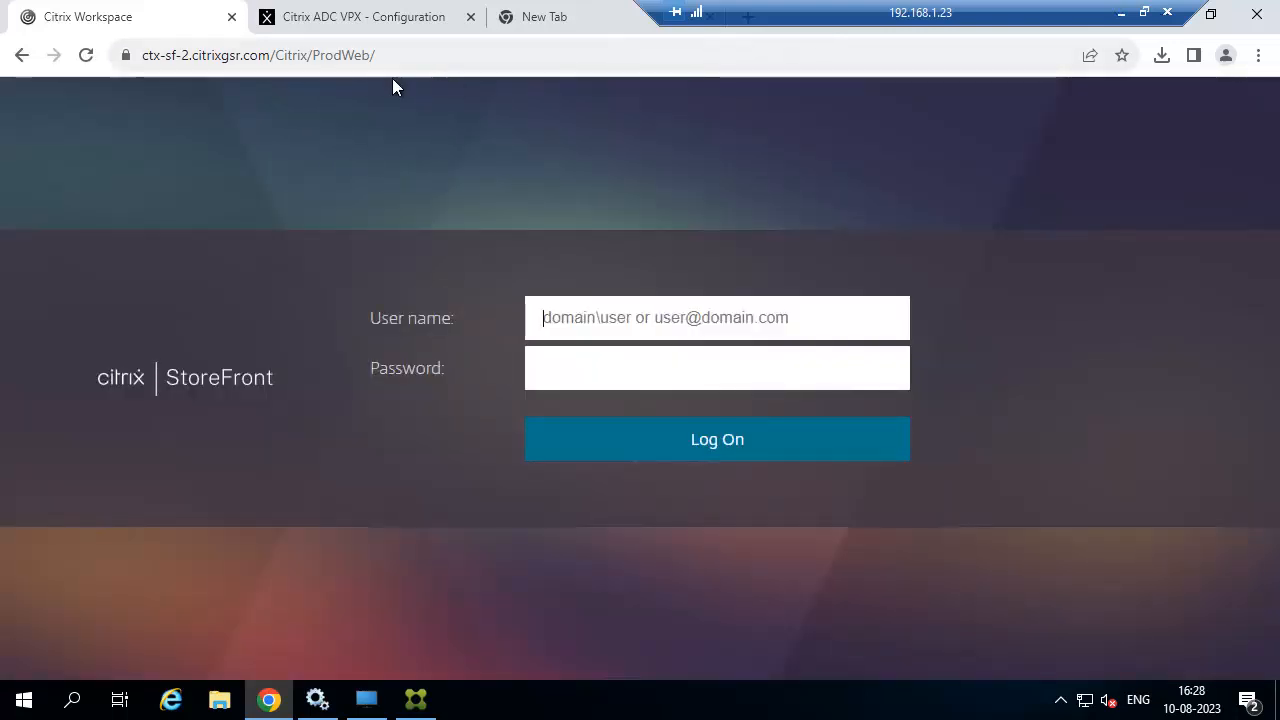
# Log on to the ctx-sf-2 StoreFront website with the saved user name and password
pyautogui.click(610, 320)
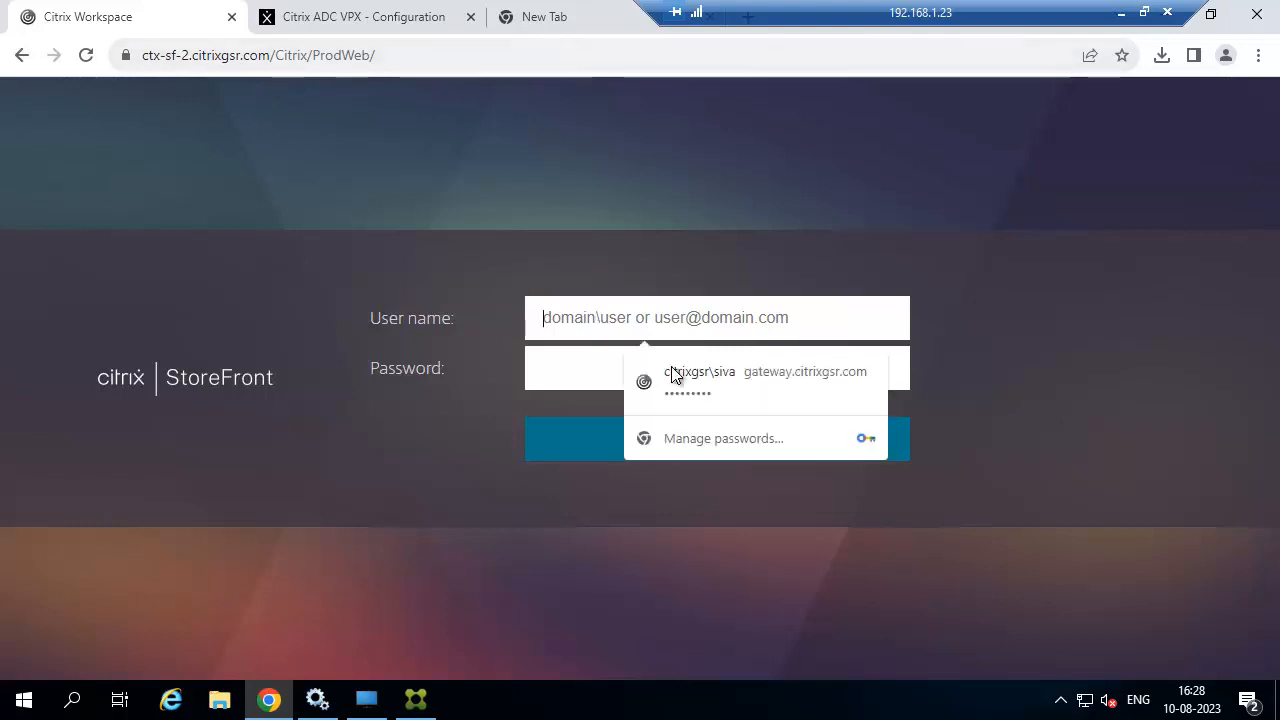
pyautogui.click(676, 371)
pyautogui.click(697, 453)
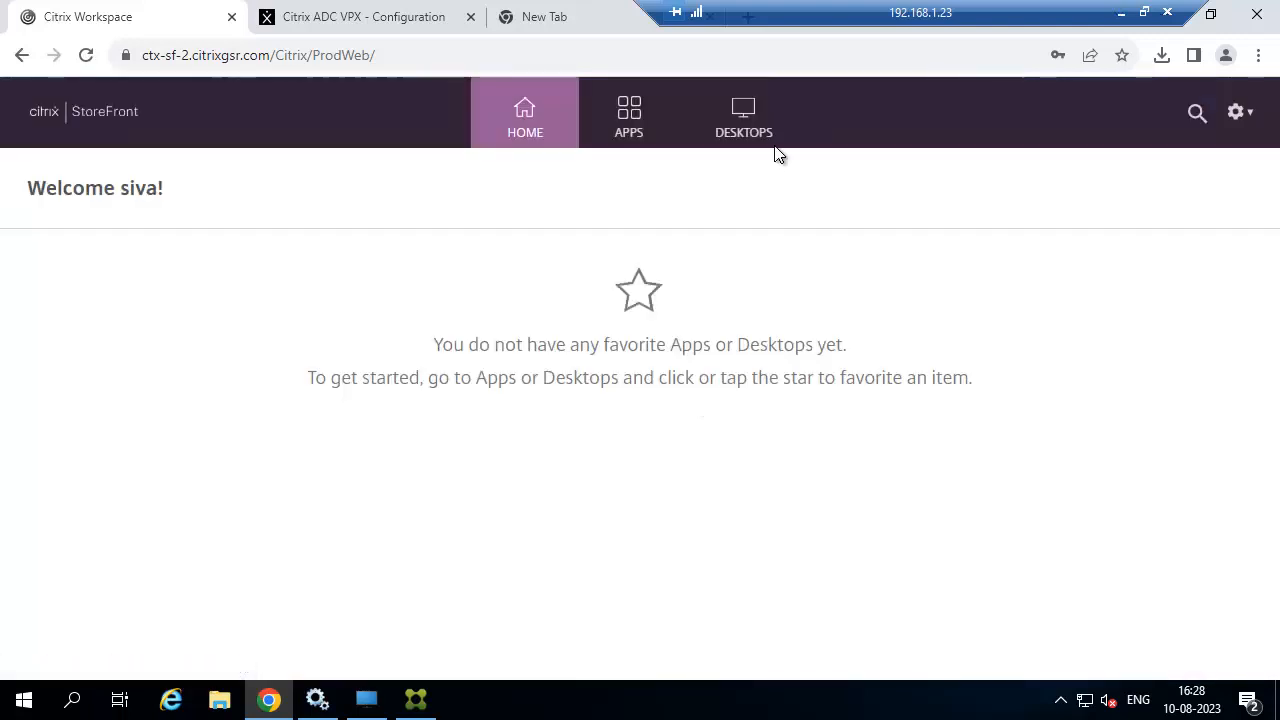
# Launch the Server-Desktop session from the published desktops using its downloaded ICA file
pyautogui.click(763, 145)
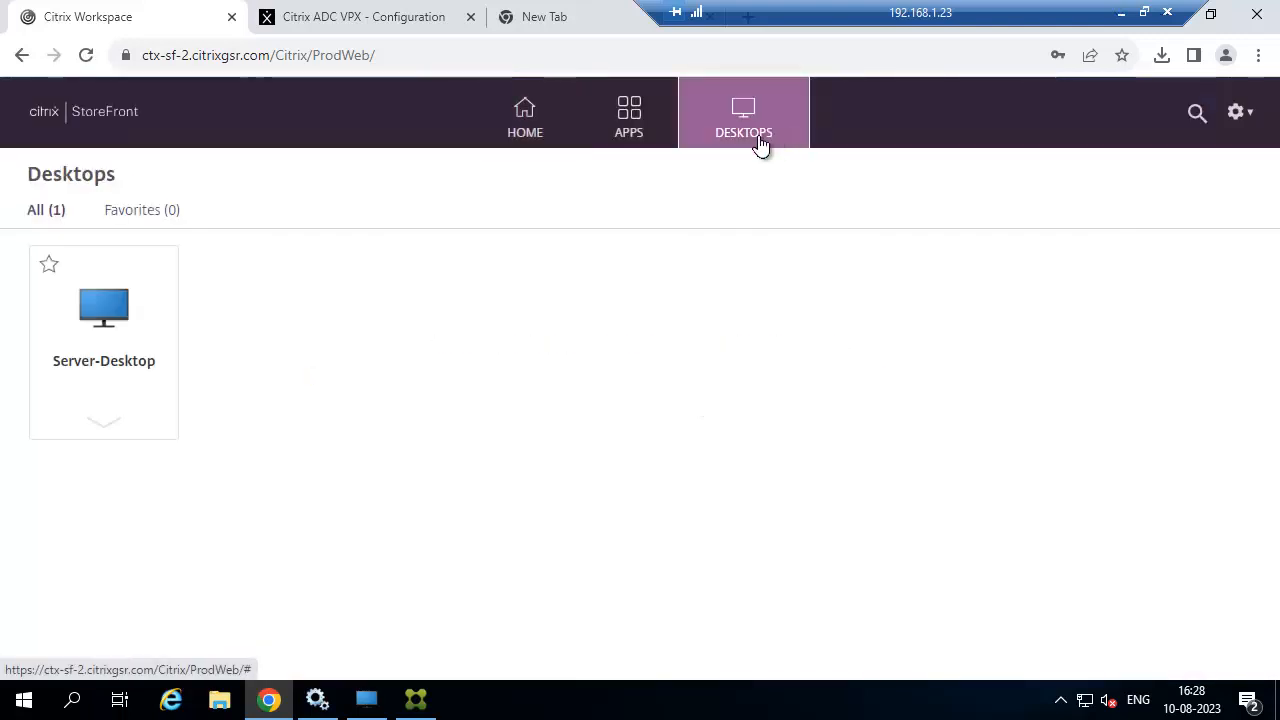
pyautogui.click(110, 314)
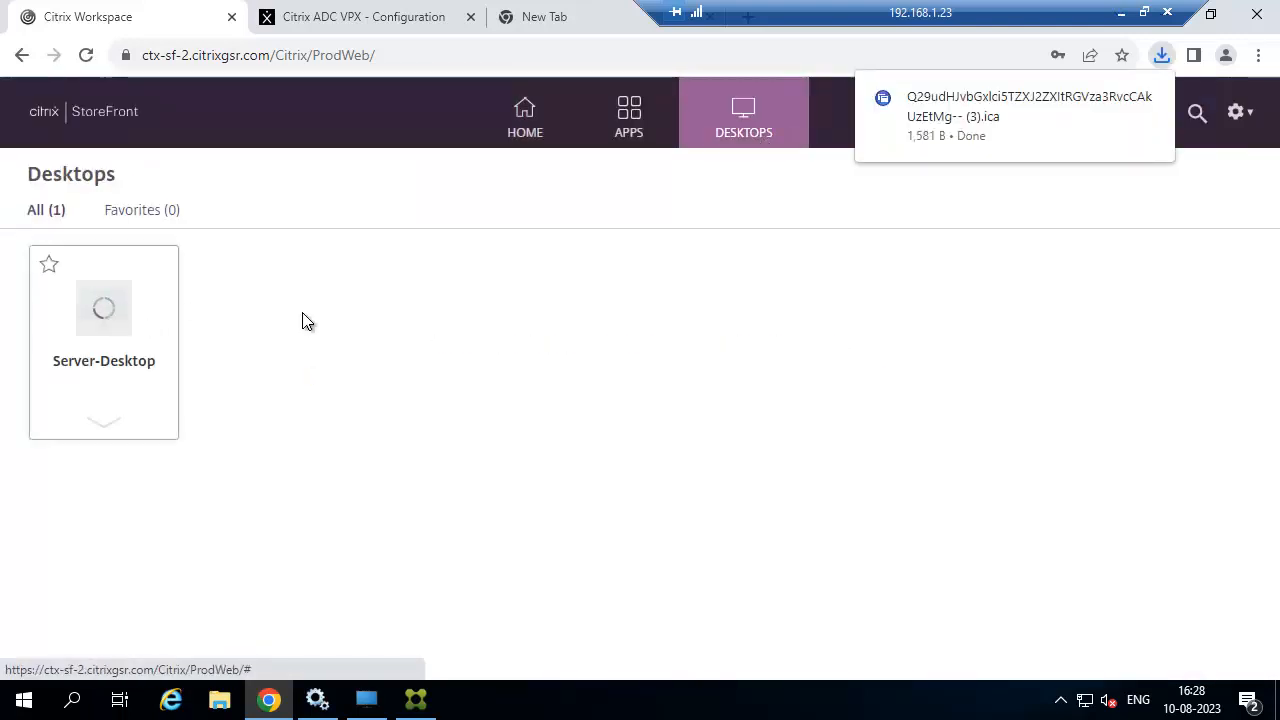
pyautogui.click(1027, 119)
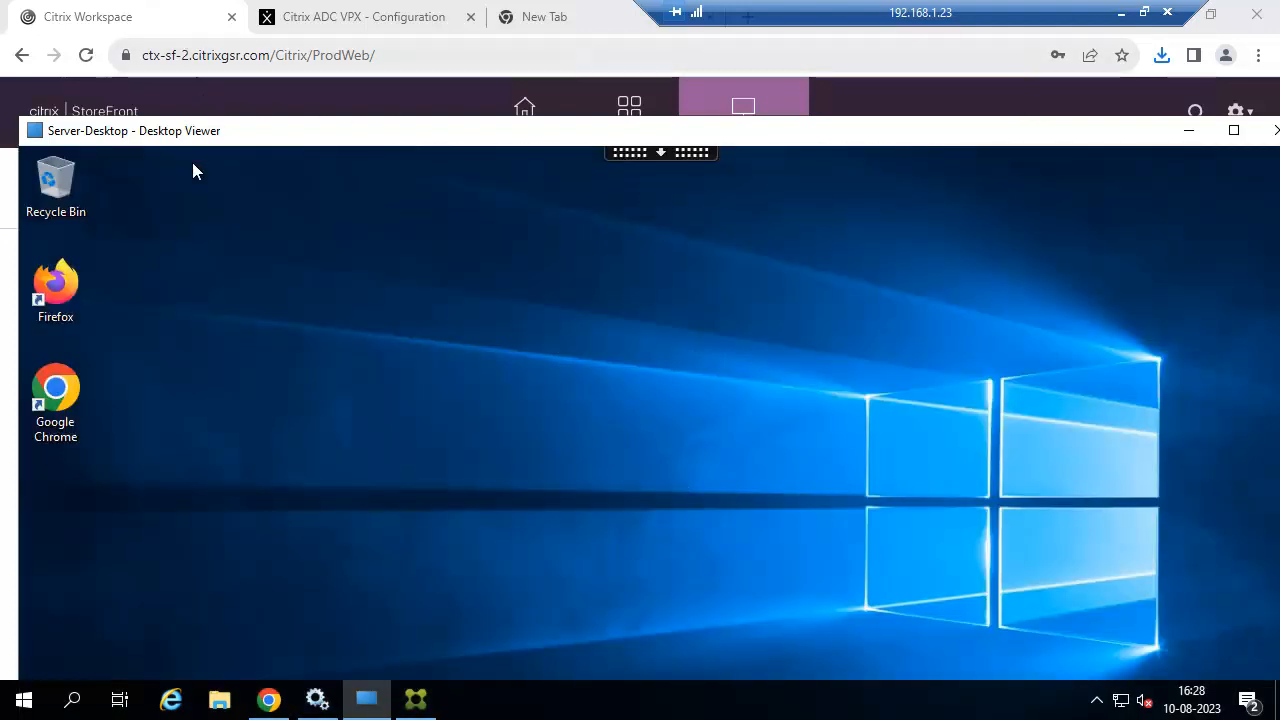
# Switch to the Citrix StoreFront console and refresh the server group to check its synchronization status
pyautogui.click(436, 706)
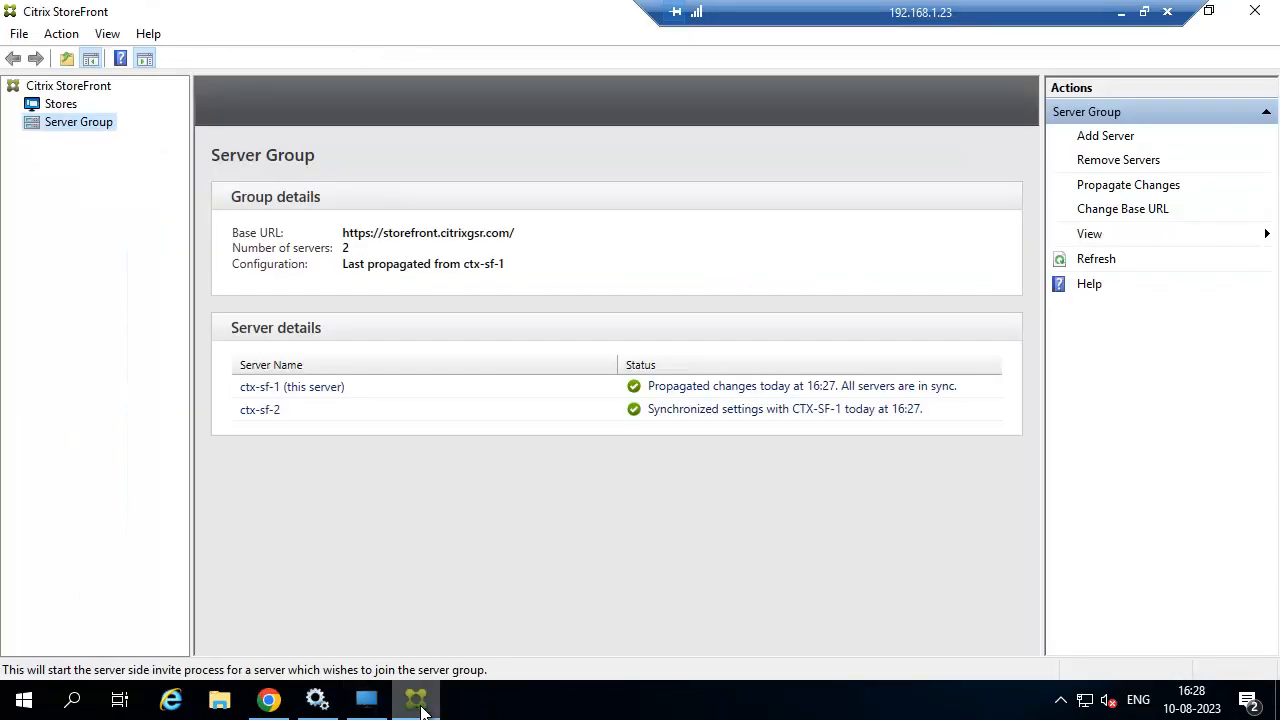
pyautogui.click(1095, 260)
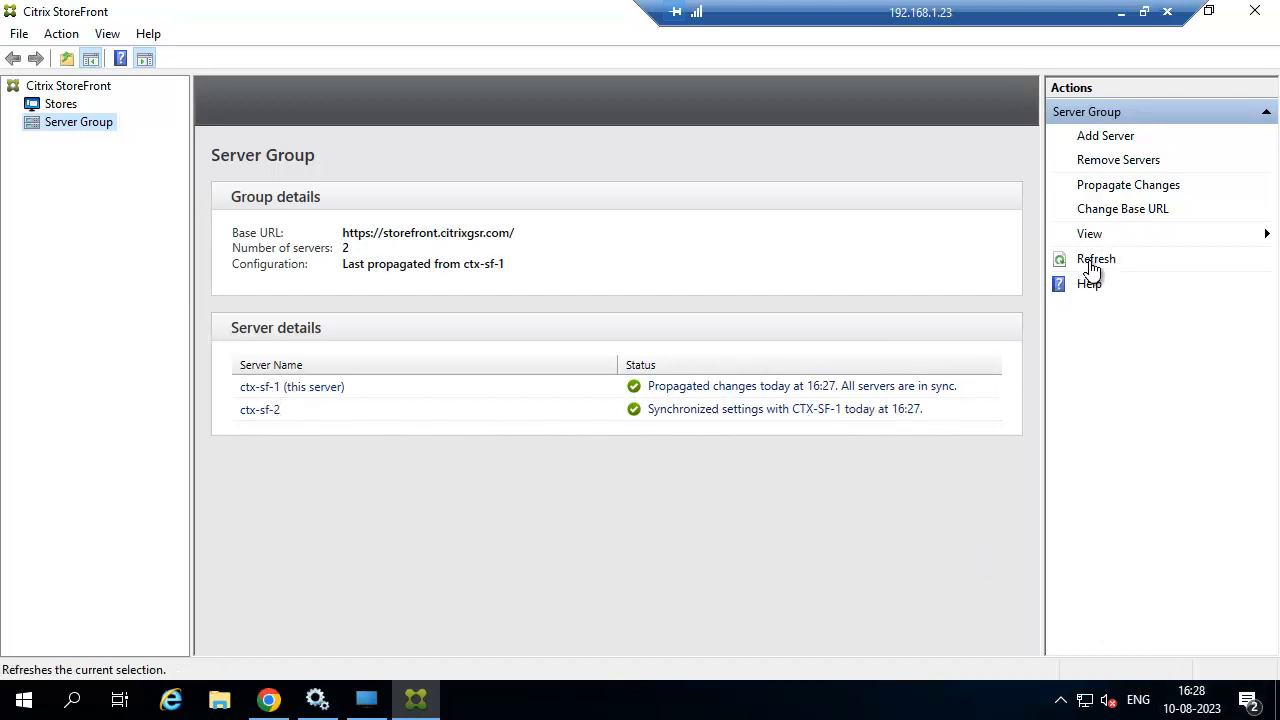
# Switch to the Citrix ADC page in Chrome and open the member bindings of the SF-SG service group
pyautogui.click(269, 699)
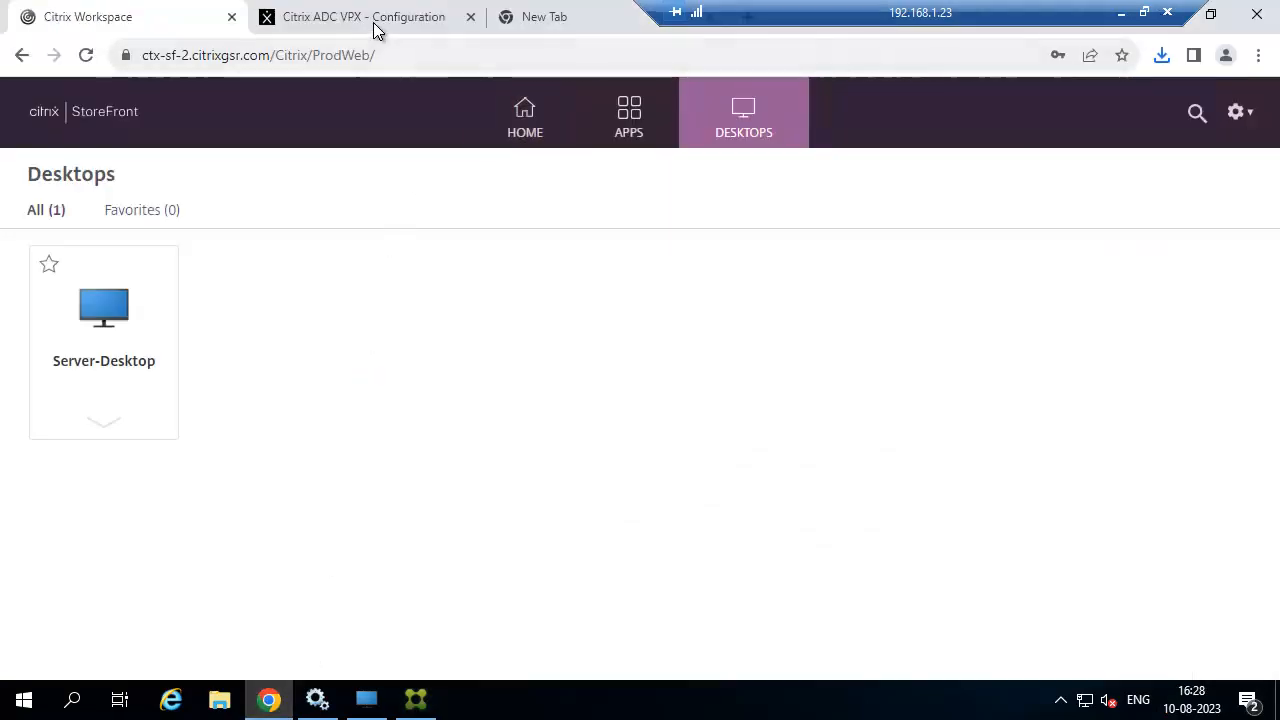
pyautogui.click(375, 20)
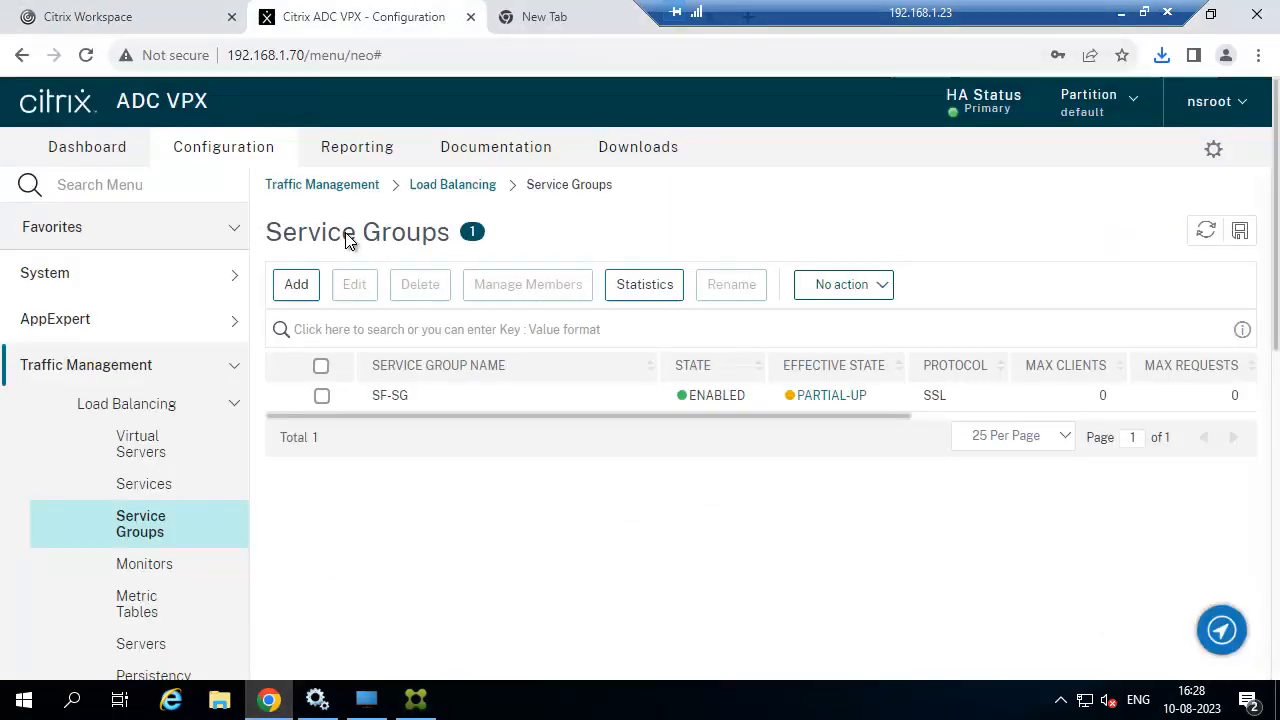
pyautogui.click(388, 397)
pyautogui.scroll(-3, 560, 371)
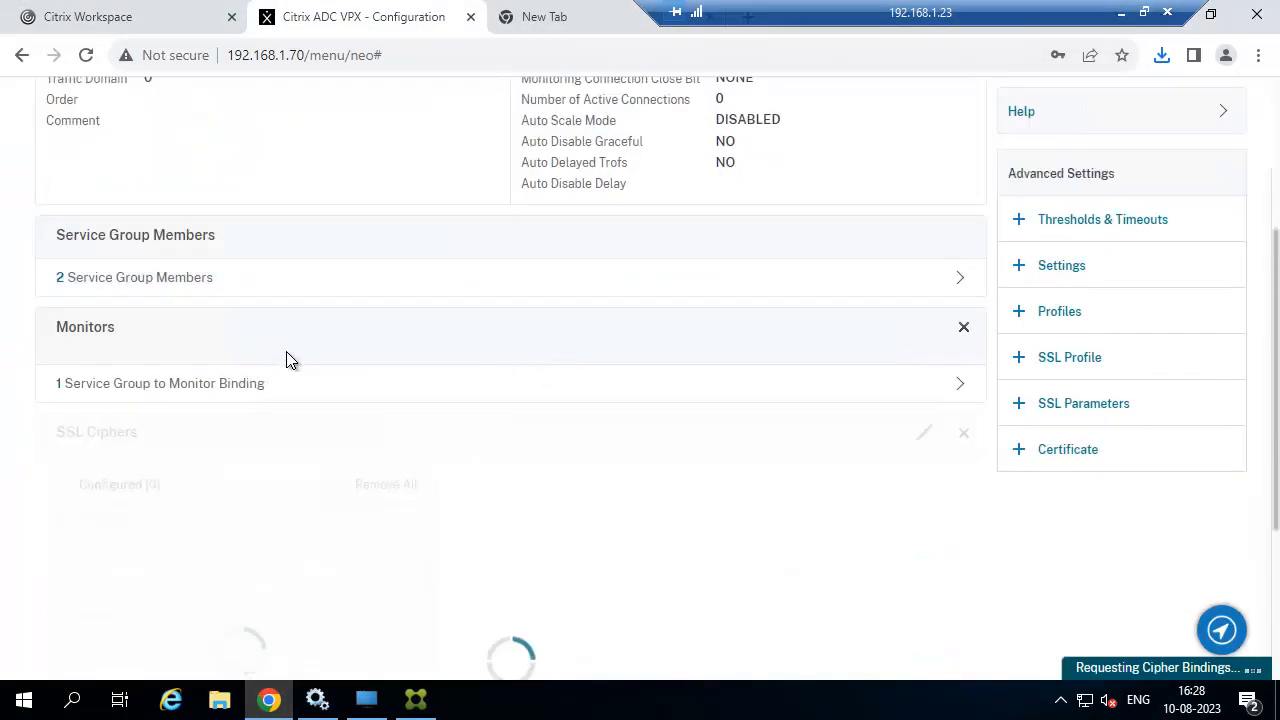
pyautogui.click(145, 276)
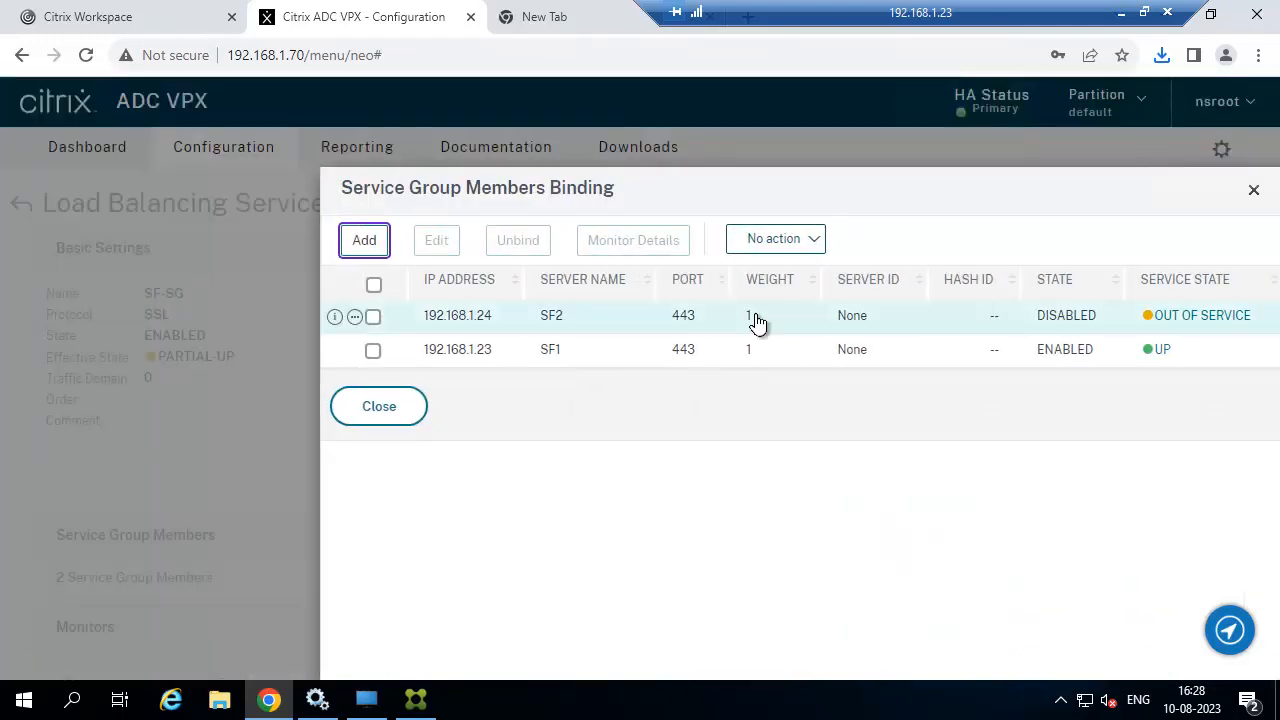
# Enable the SF2 member (192.168.1.24) of the service group and close the member bindings
pyautogui.click(373, 317)
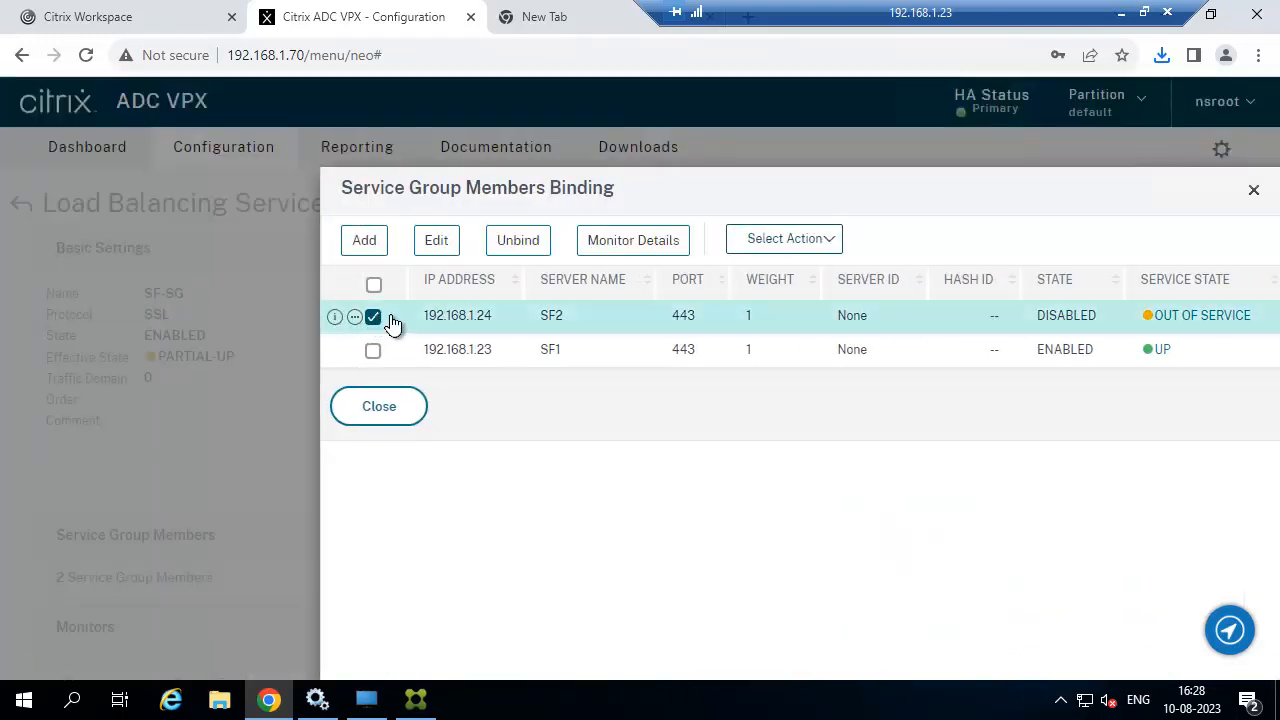
pyautogui.click(771, 241)
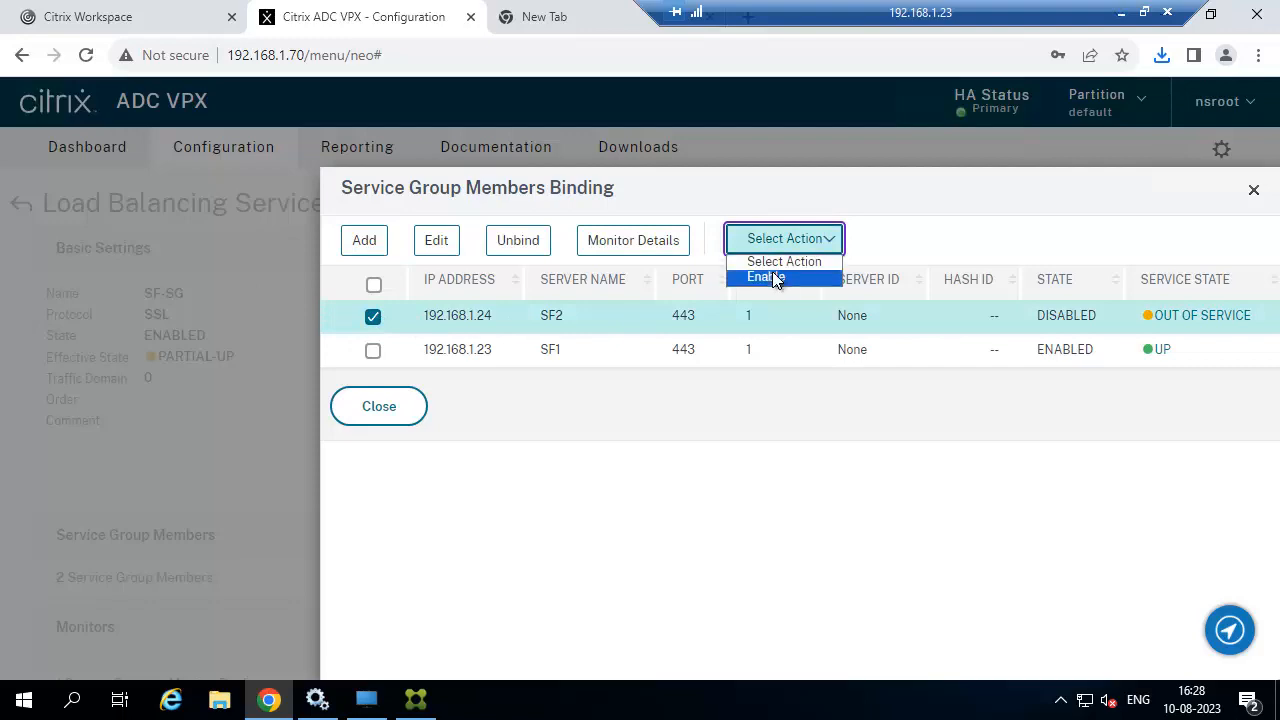
pyautogui.click(772, 274)
pyautogui.click(380, 406)
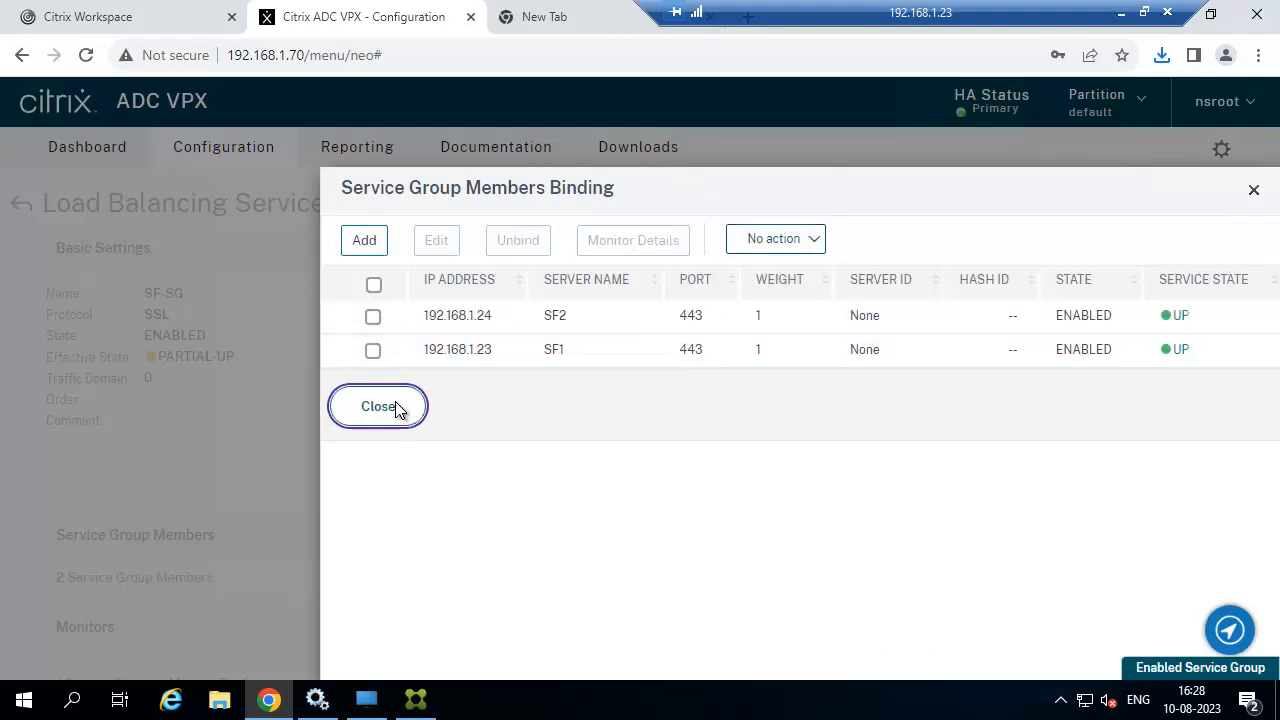
# Finish editing the SF-SG service group and check its effective state in the service group list
pyautogui.scroll(-4, 400, 405)
pyautogui.scroll(-2, 200, 470)
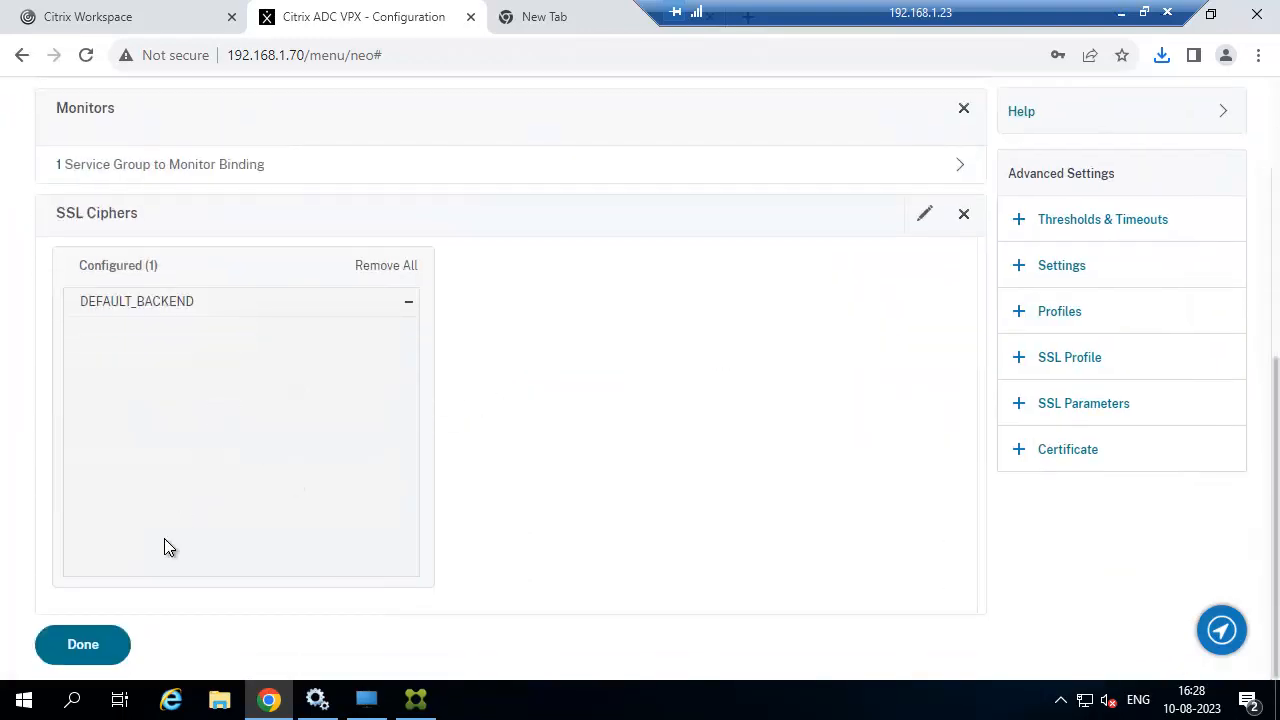
pyautogui.click(84, 643)
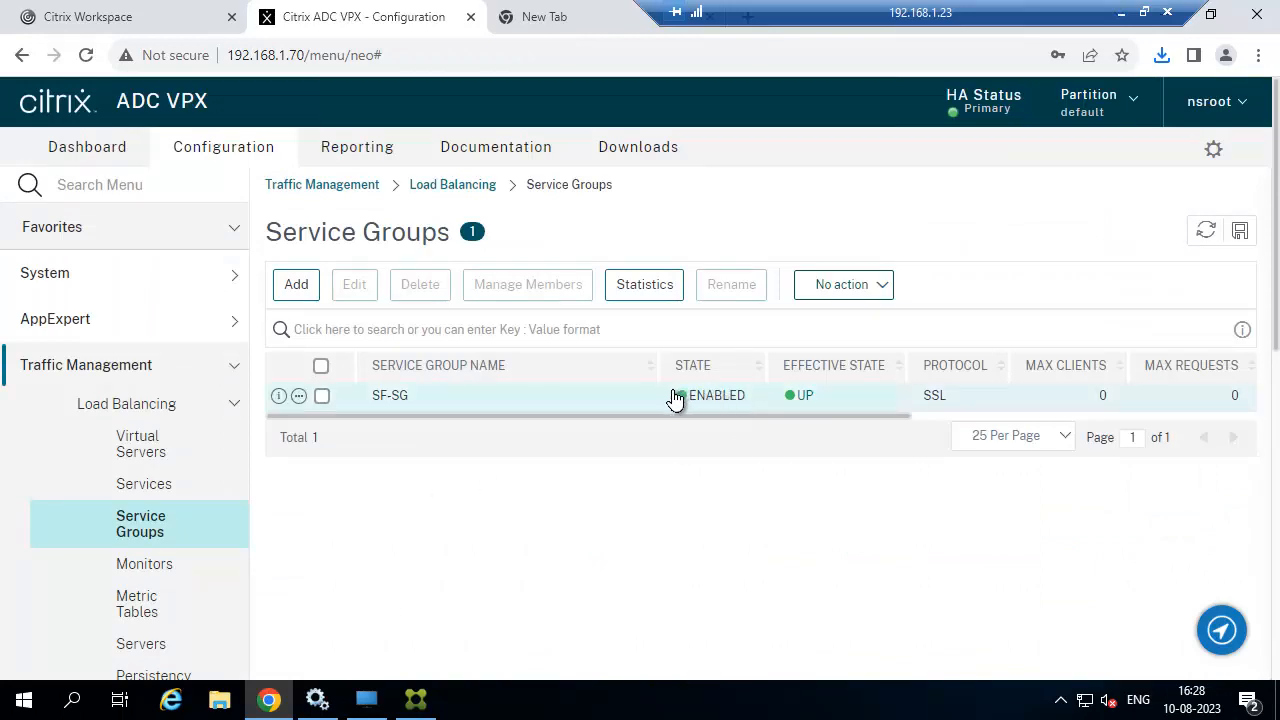
pyautogui.scroll(-3, 729, 397)
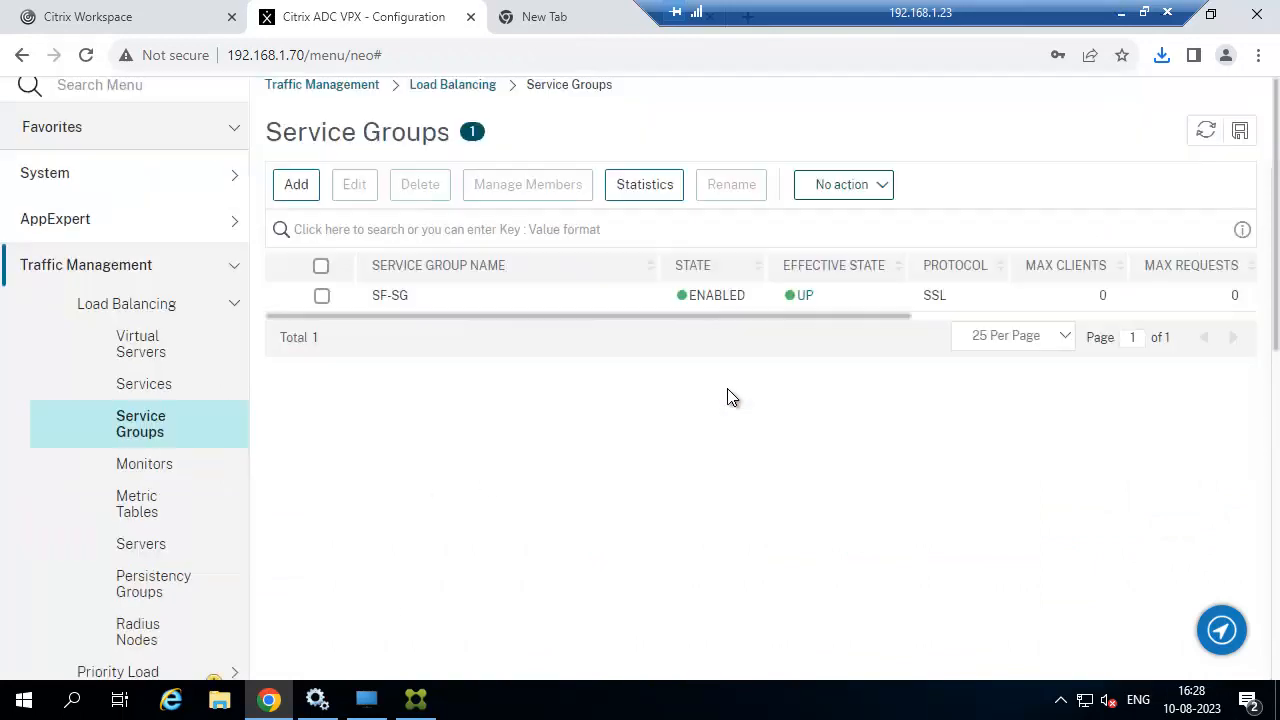
pyautogui.scroll(3, 729, 397)
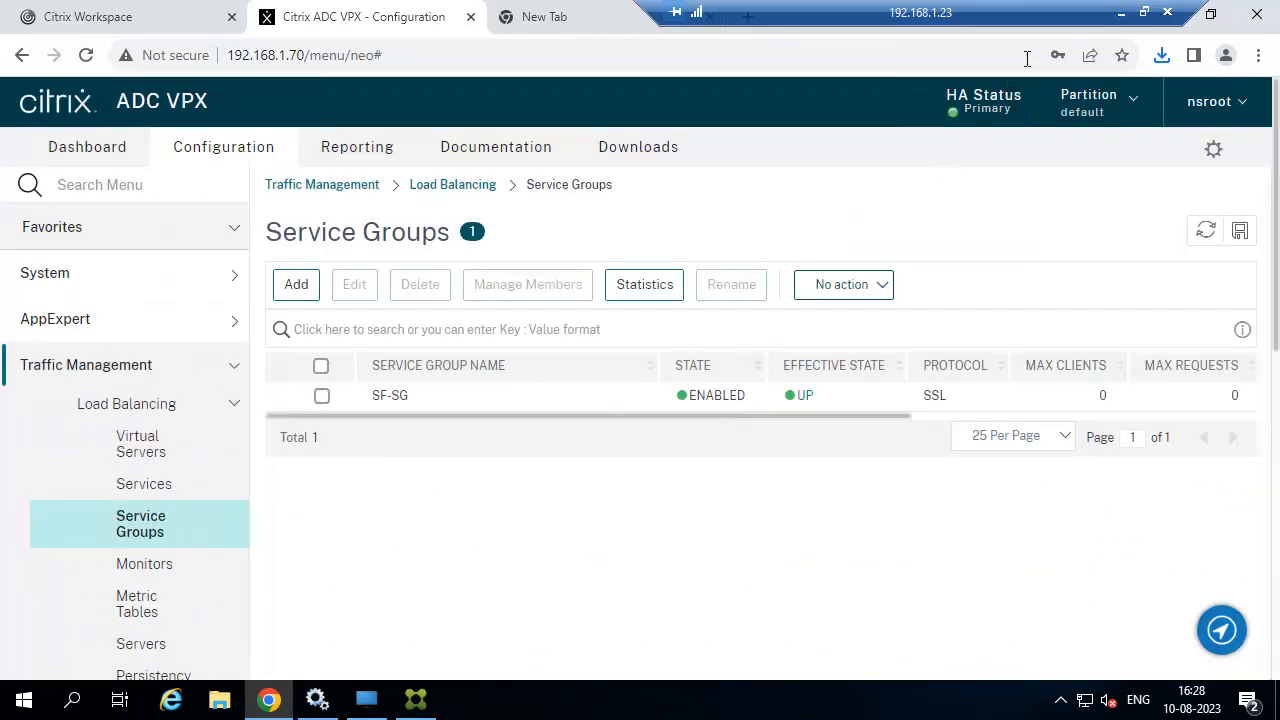